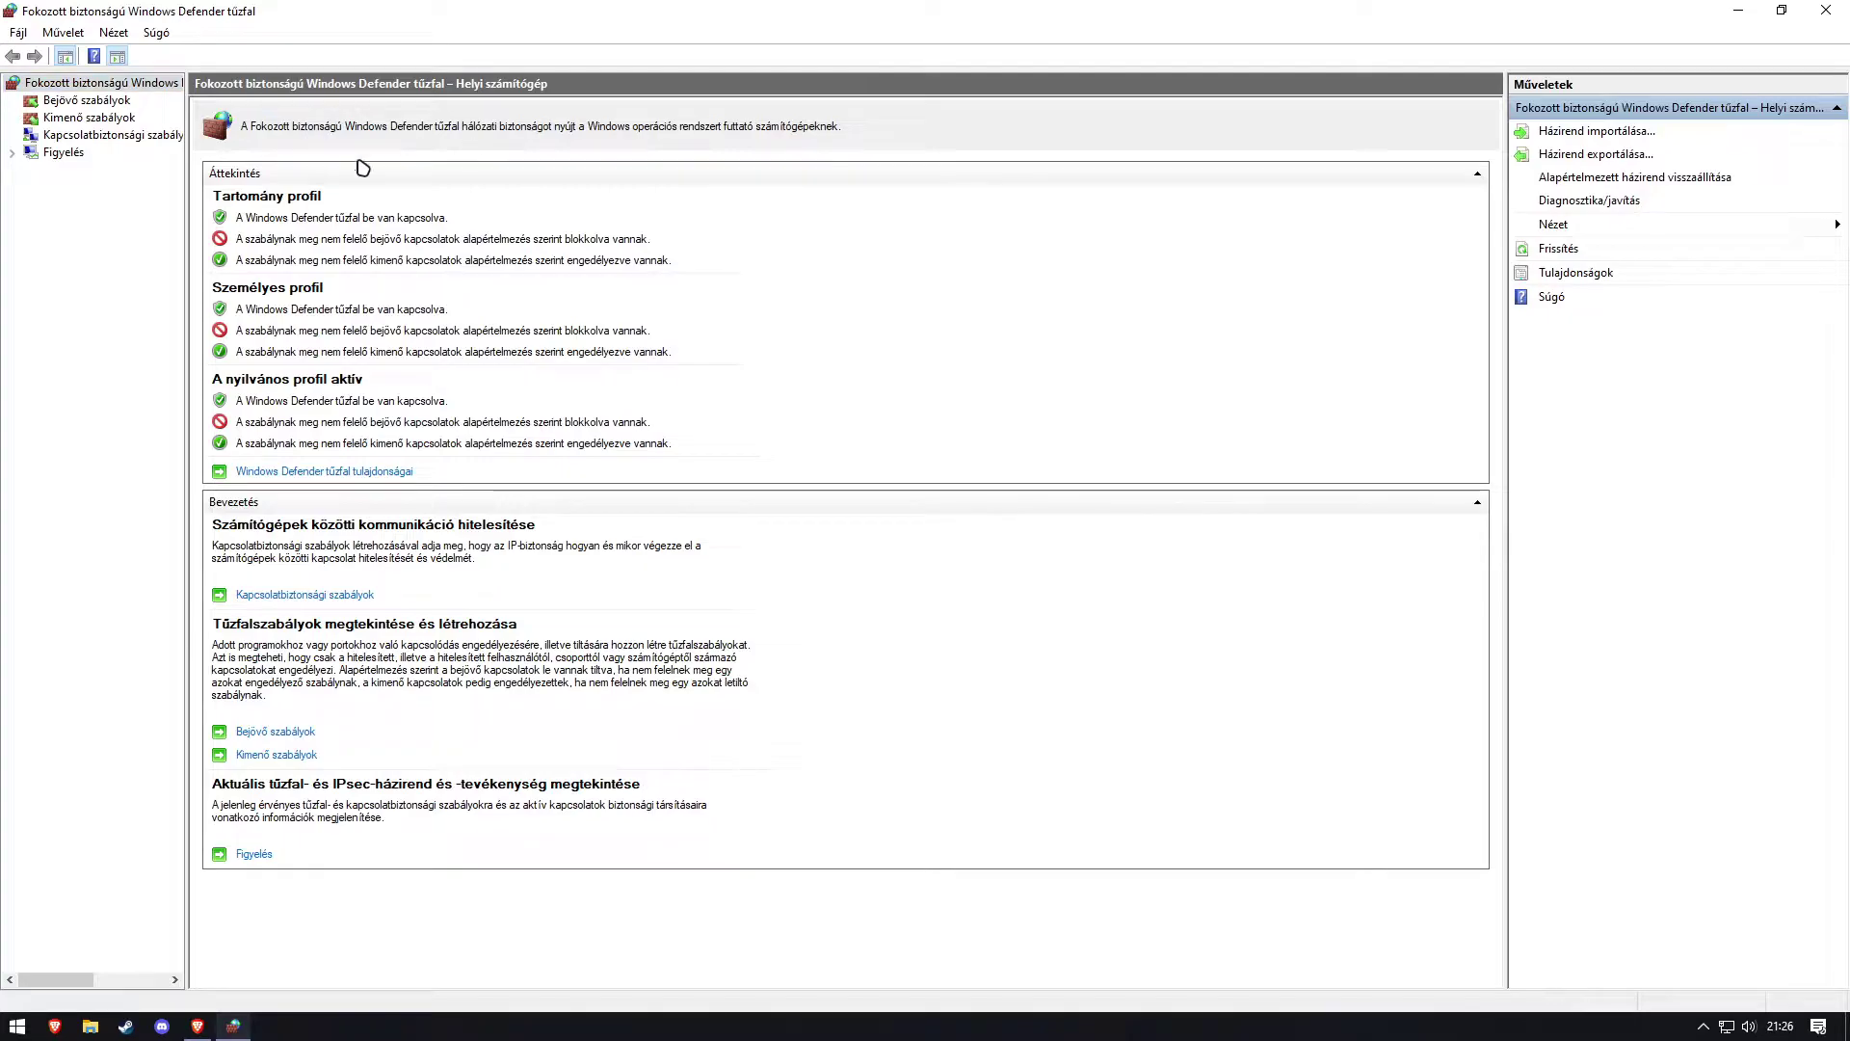
Look through the inbound and outbound firewall rule lists and return to the inbound rules.
click(48, 102)
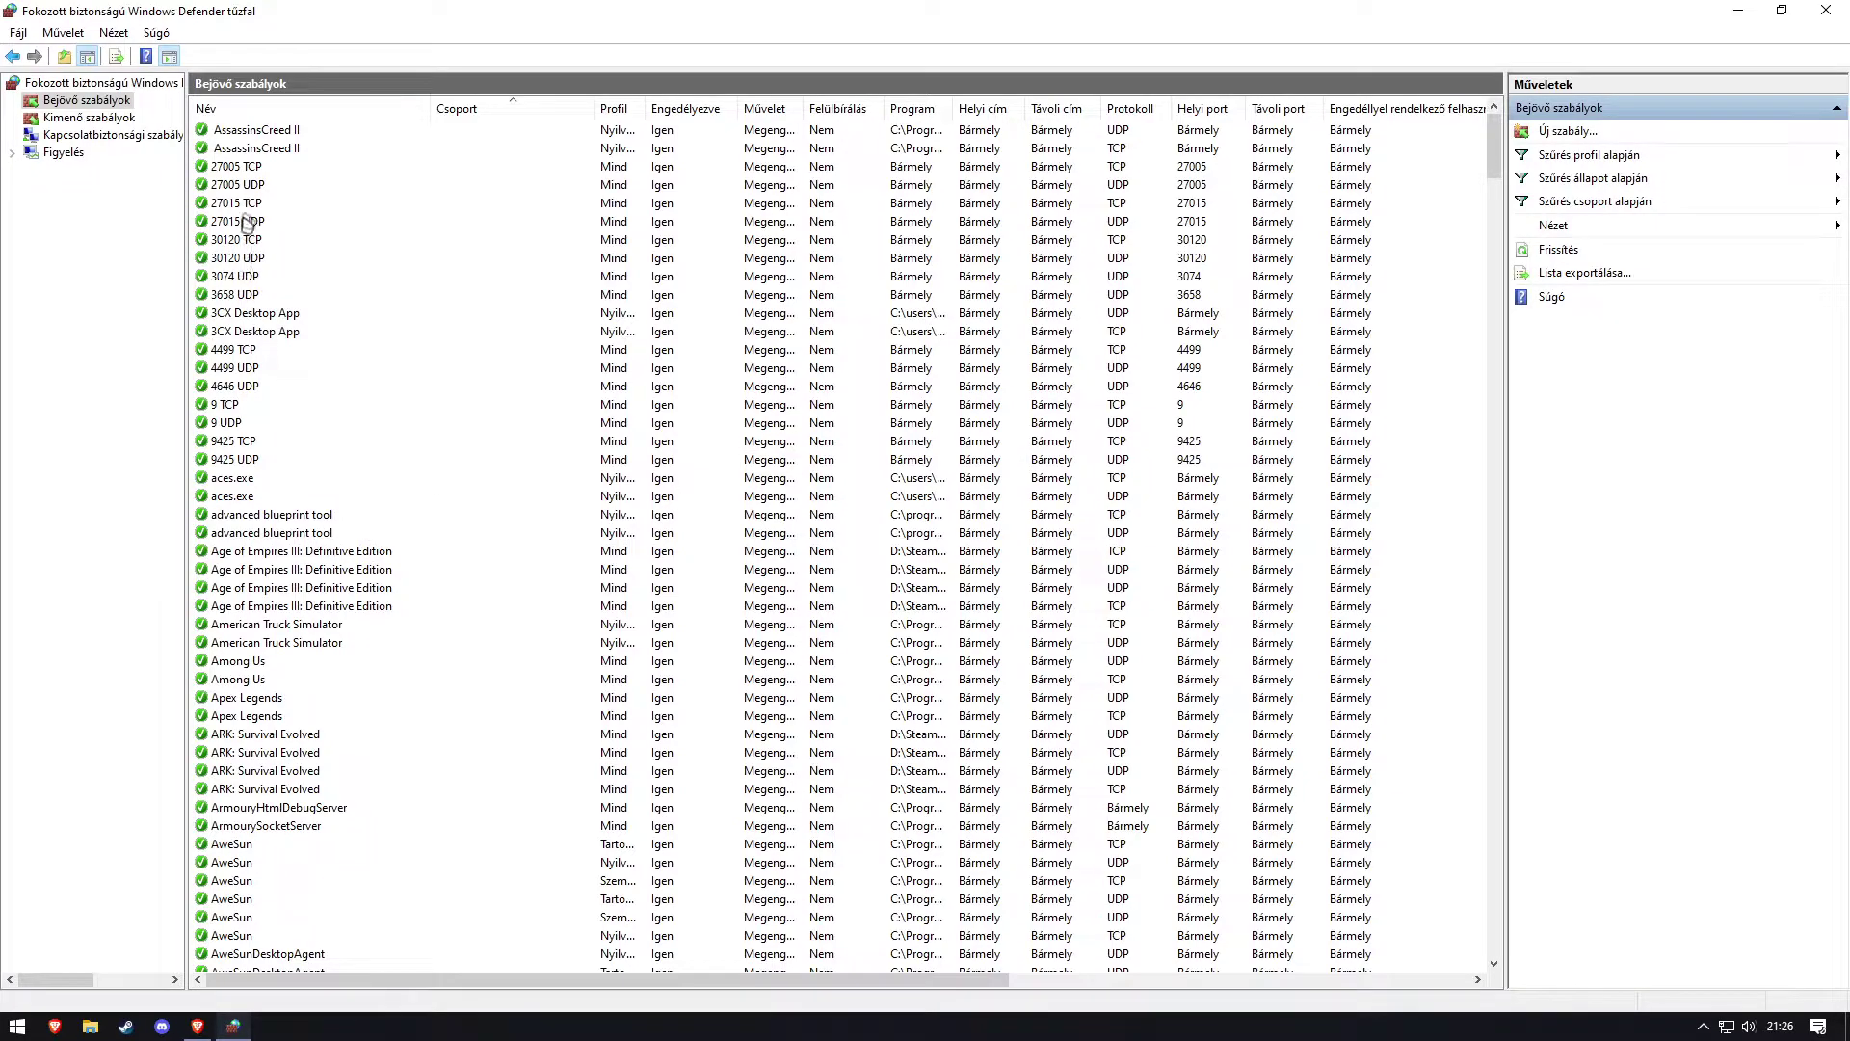
click(97, 120)
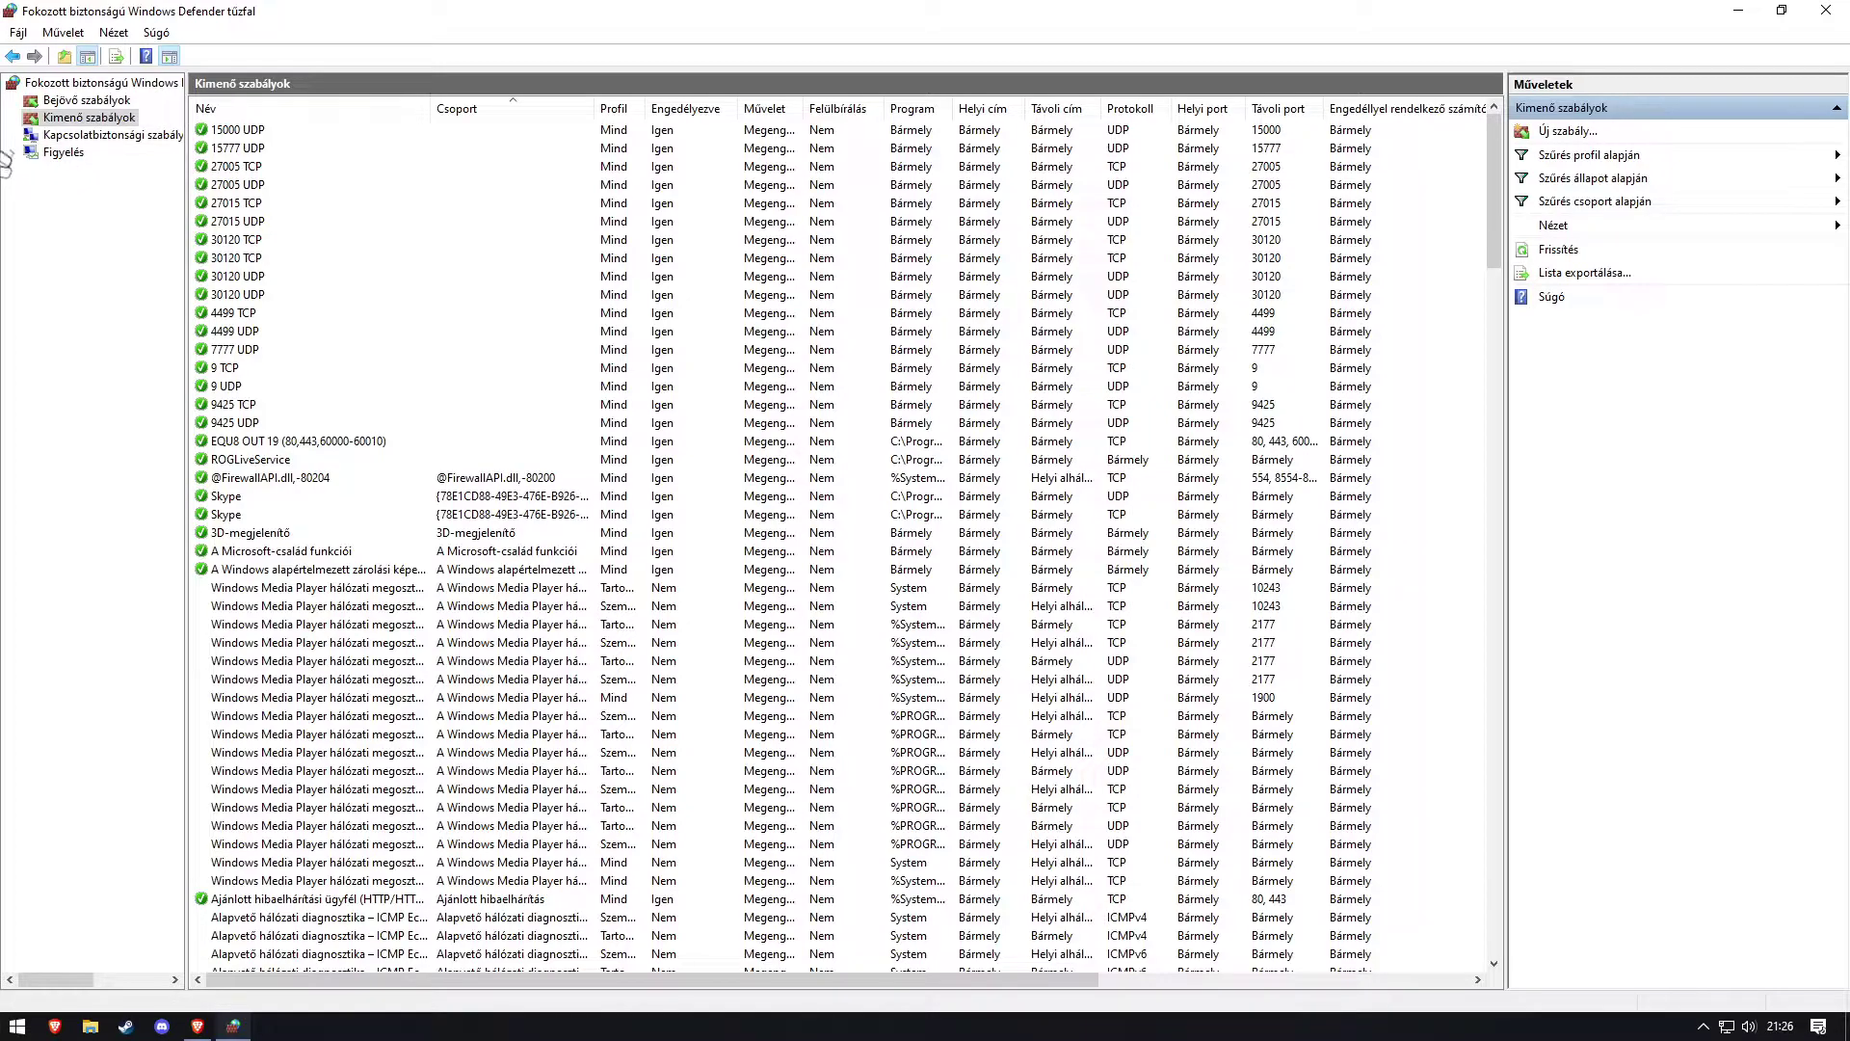
click(87, 102)
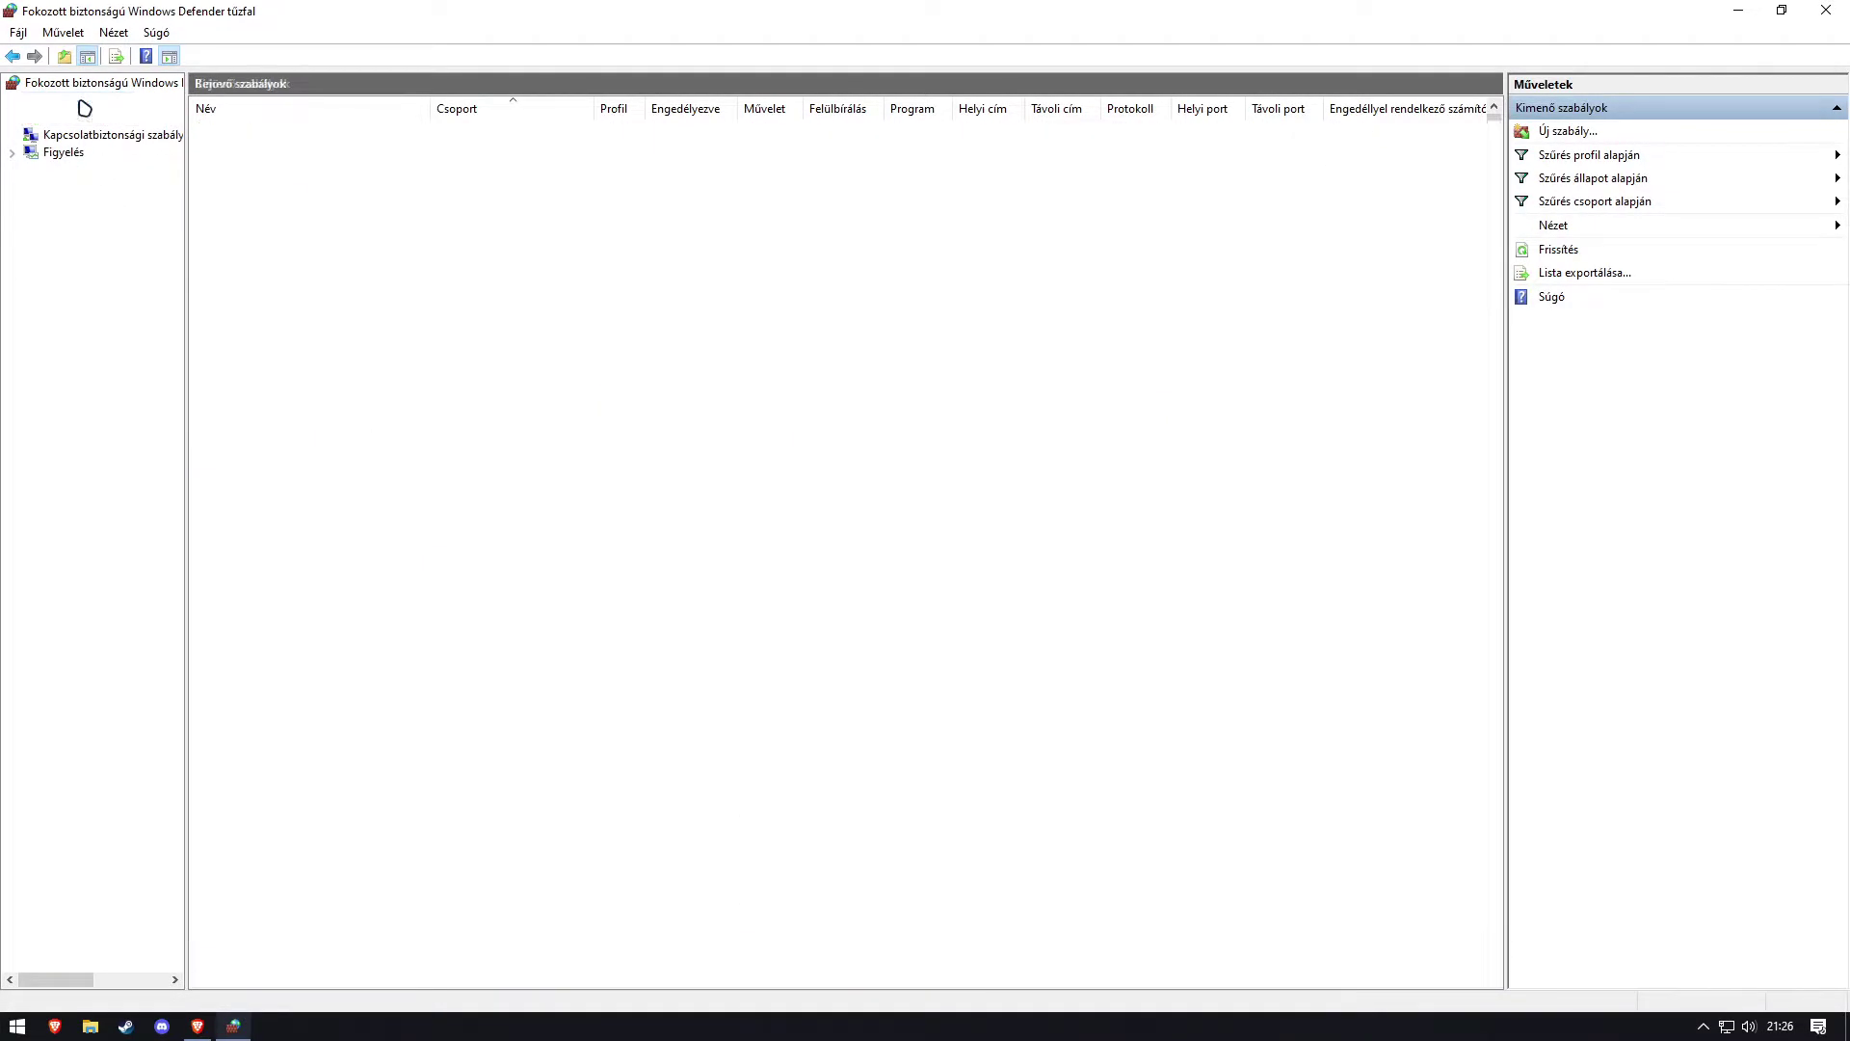
Switch to the portforward.com page in the browser and look up the TCP and UDP ports for Minecraft - PC.
key(alt+Tab)
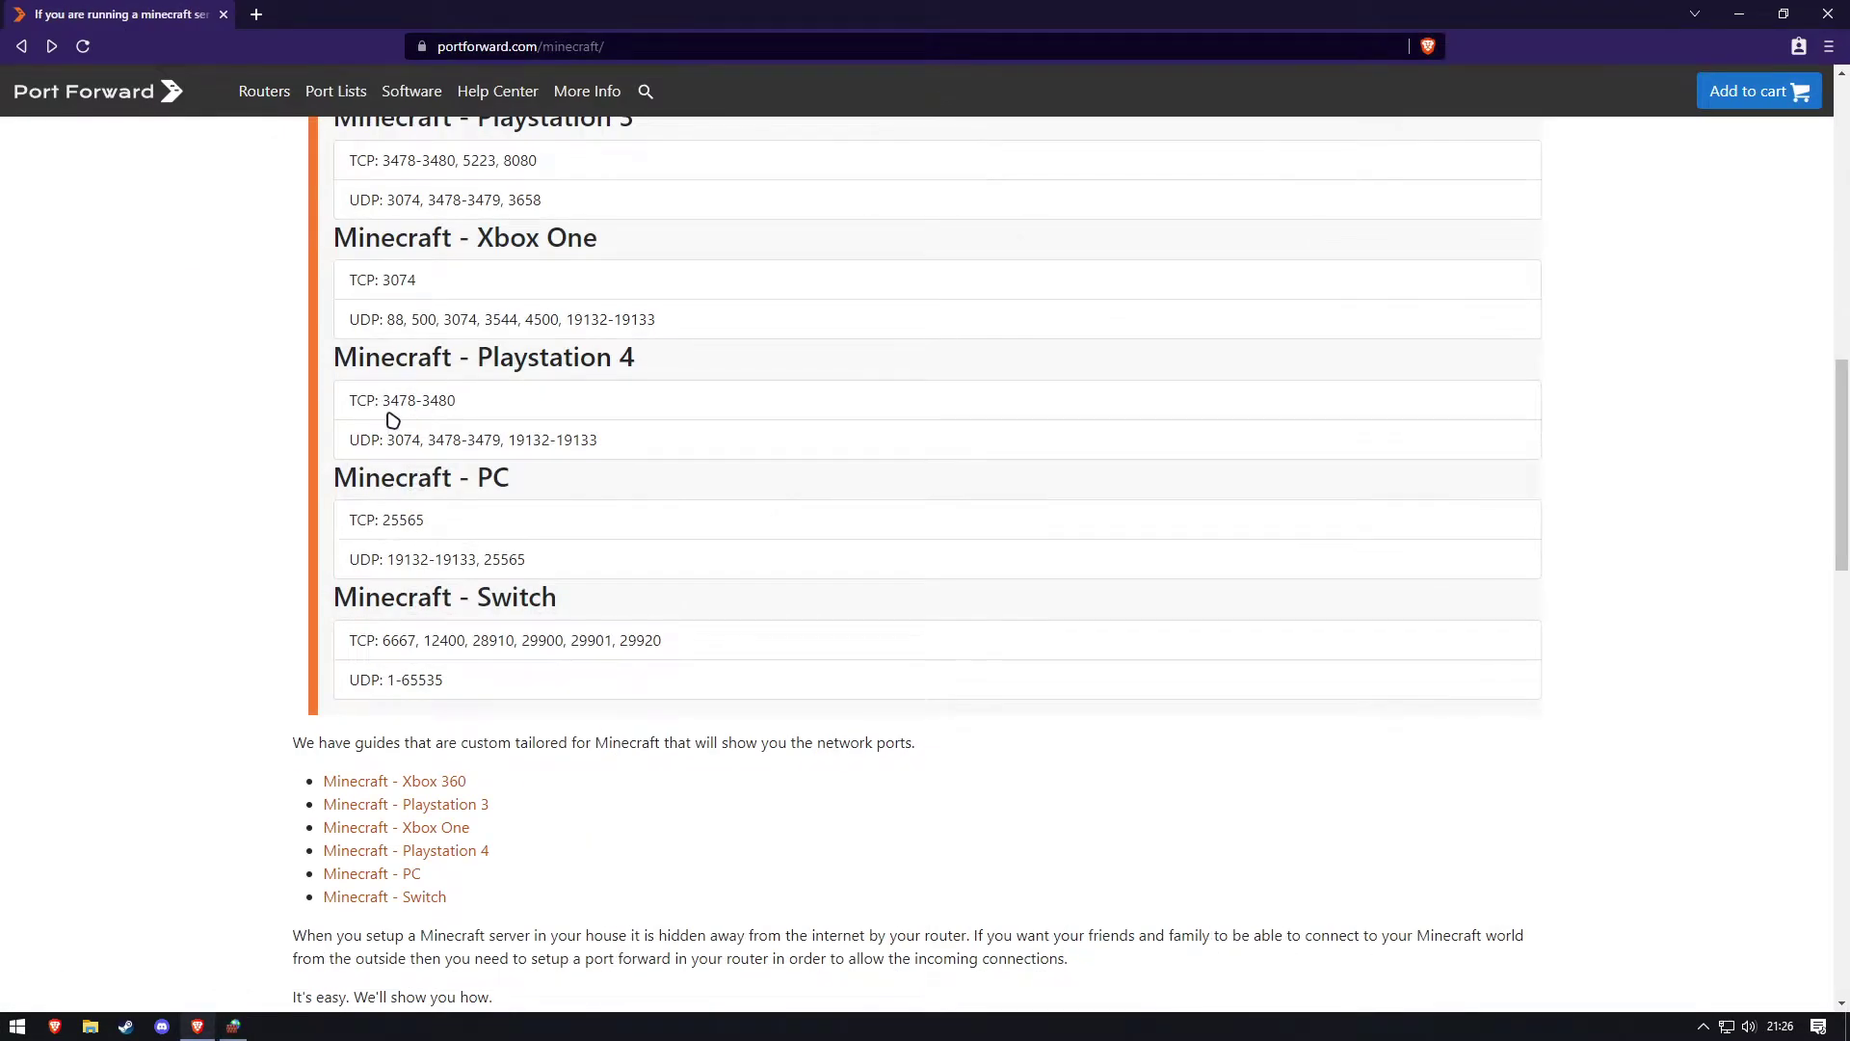
double_click(404, 520)
click(293, 545)
drag(388, 563, 478, 564)
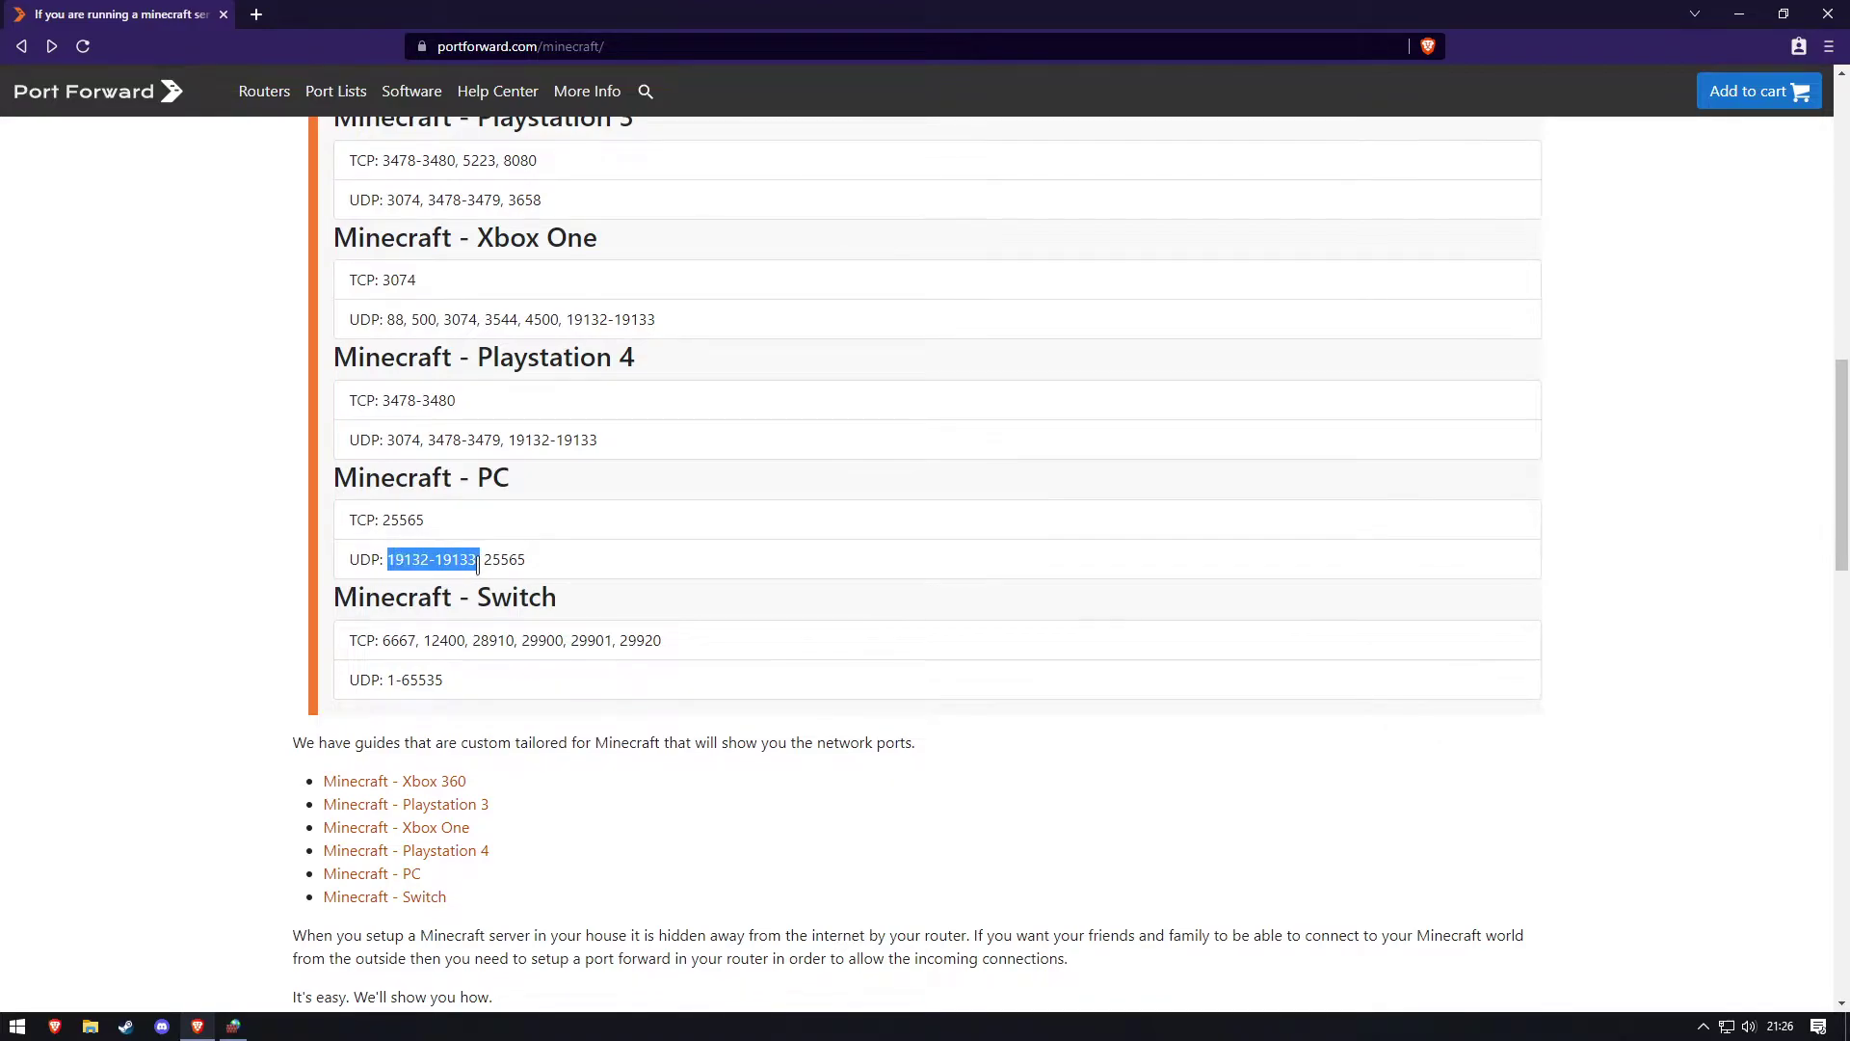
click(413, 541)
double_click(404, 521)
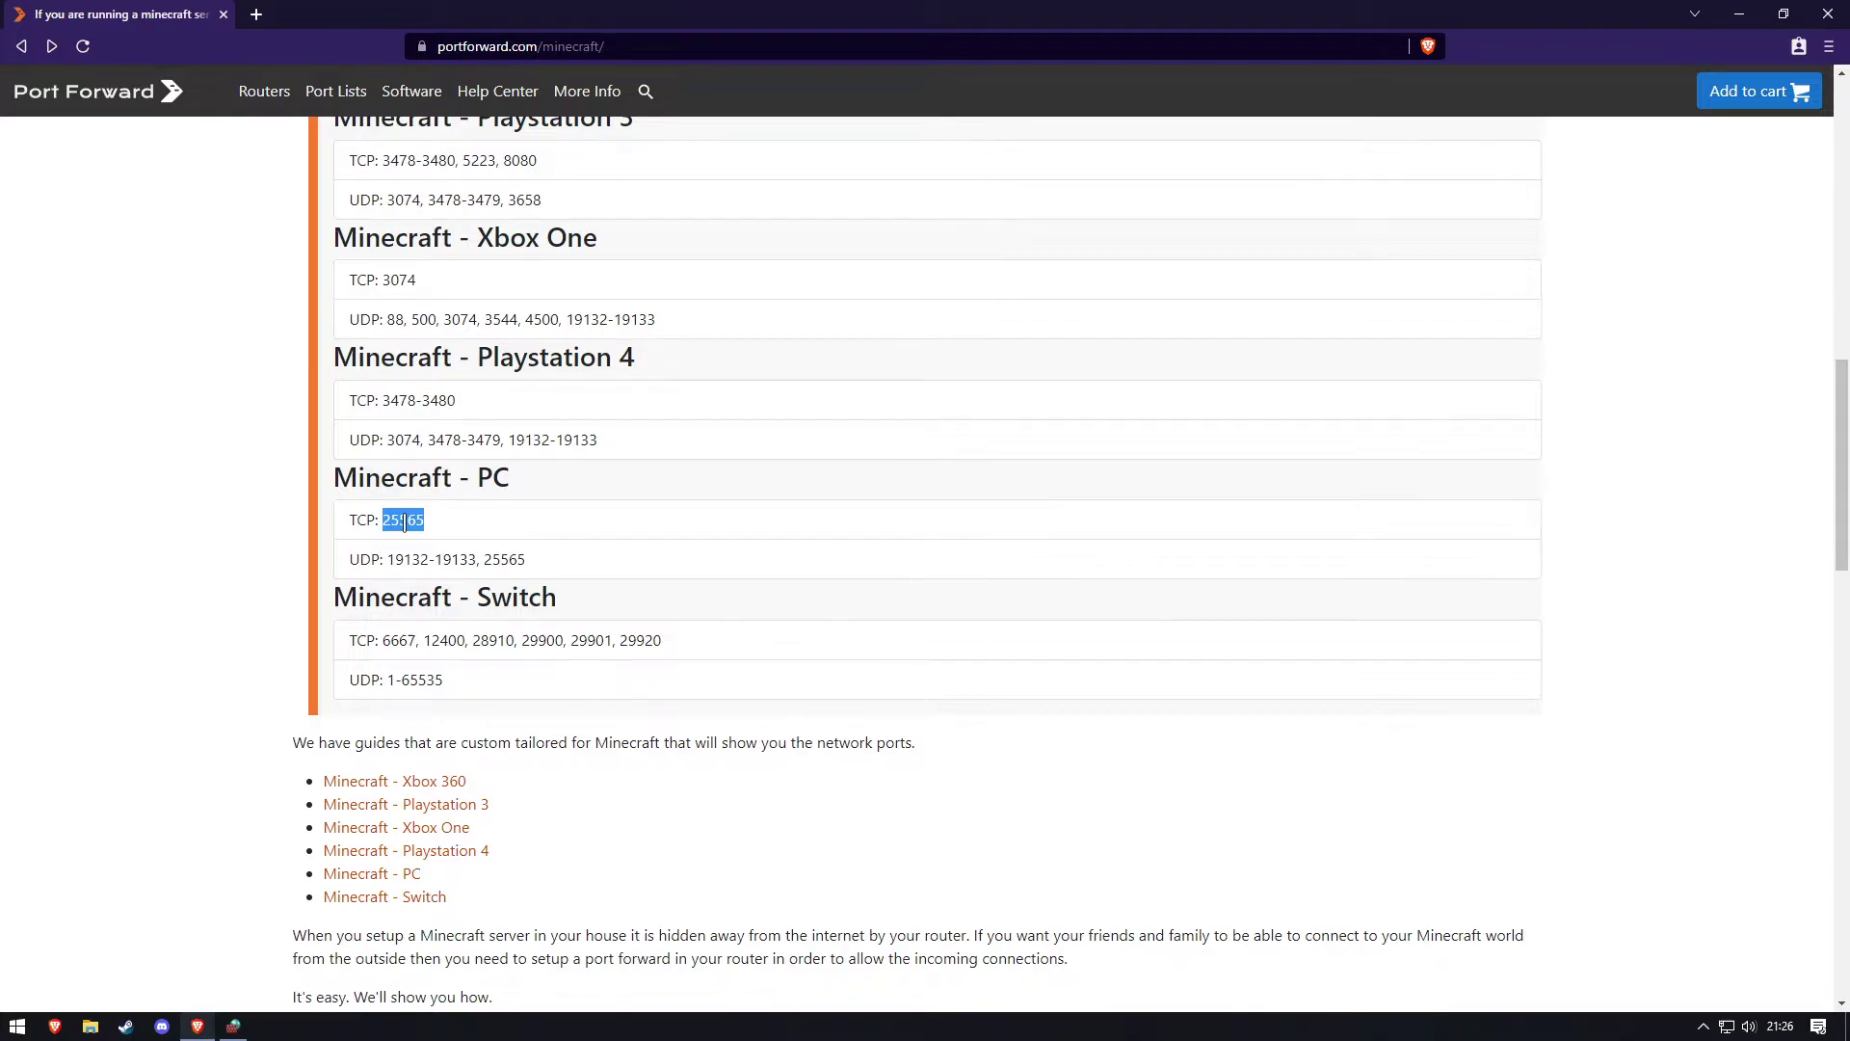
Back in the Windows Defender firewall, start a new inbound rule of type Port for TCP with specific local port 25565.
key(alt+Tab)
click(1561, 129)
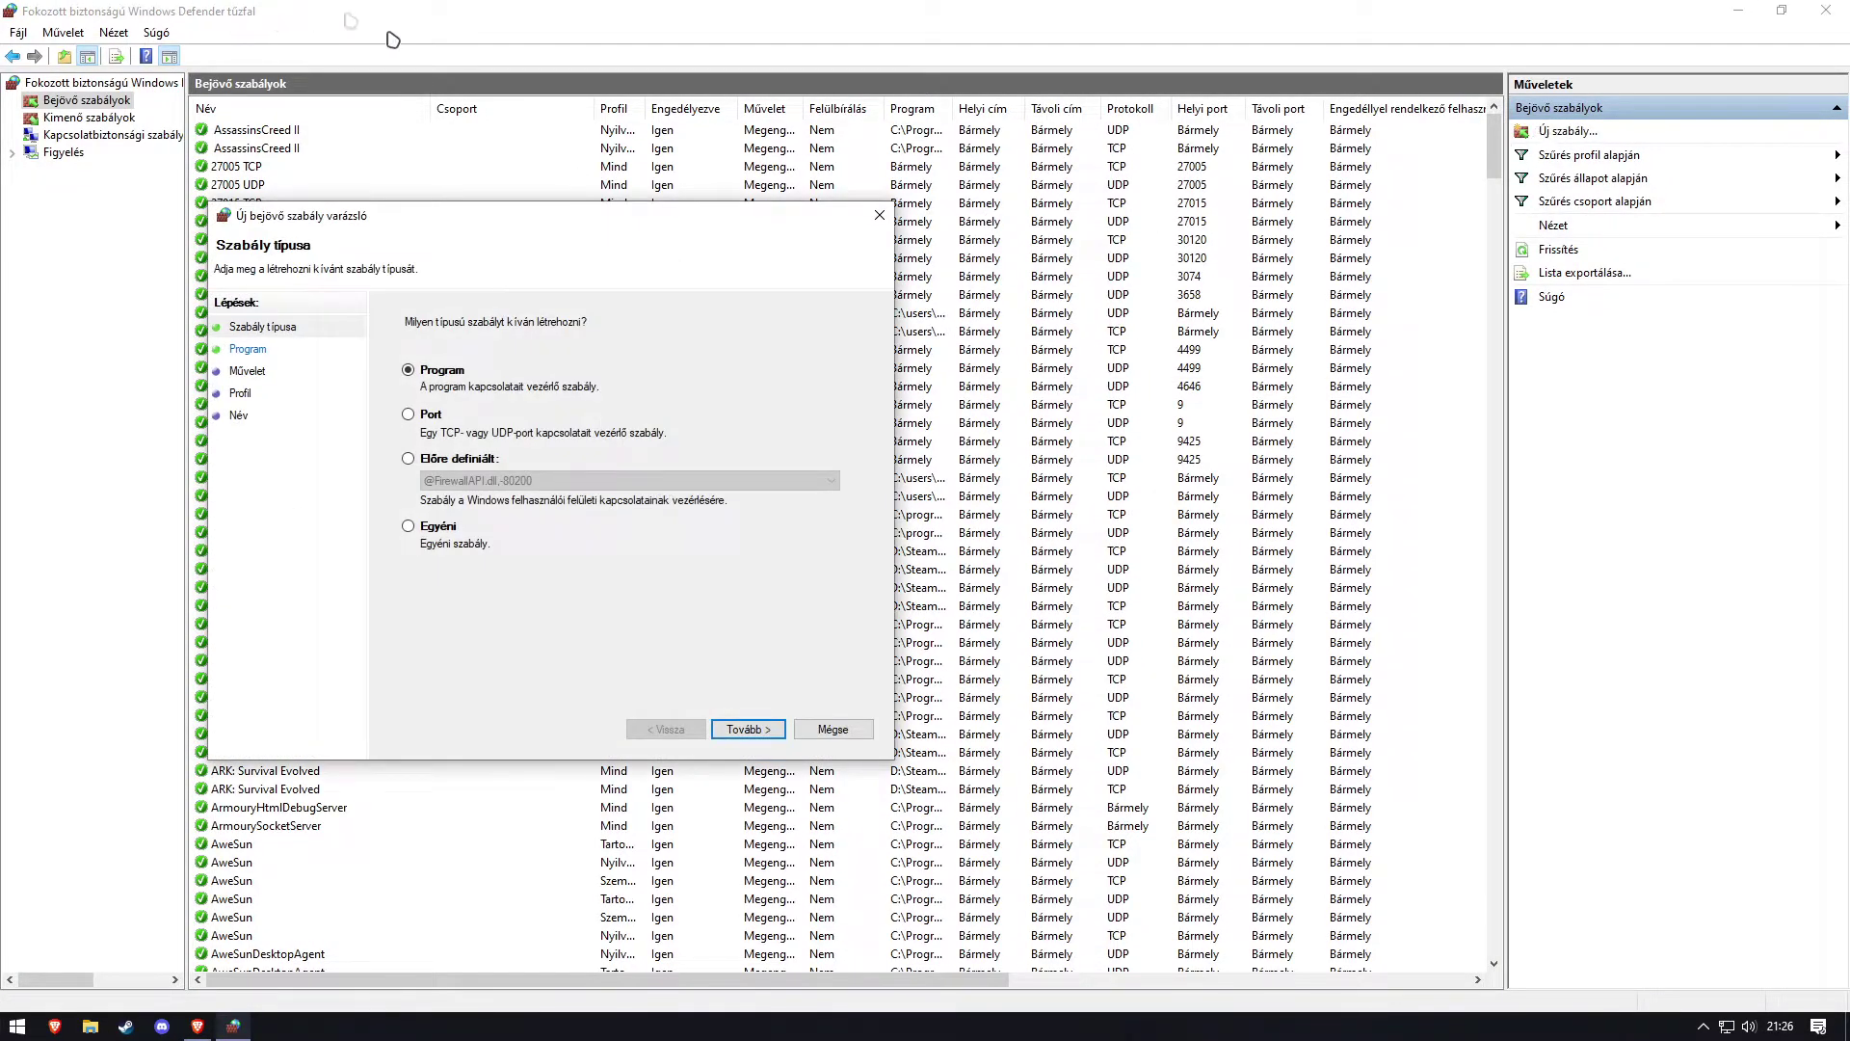
drag(395, 215, 336, 199)
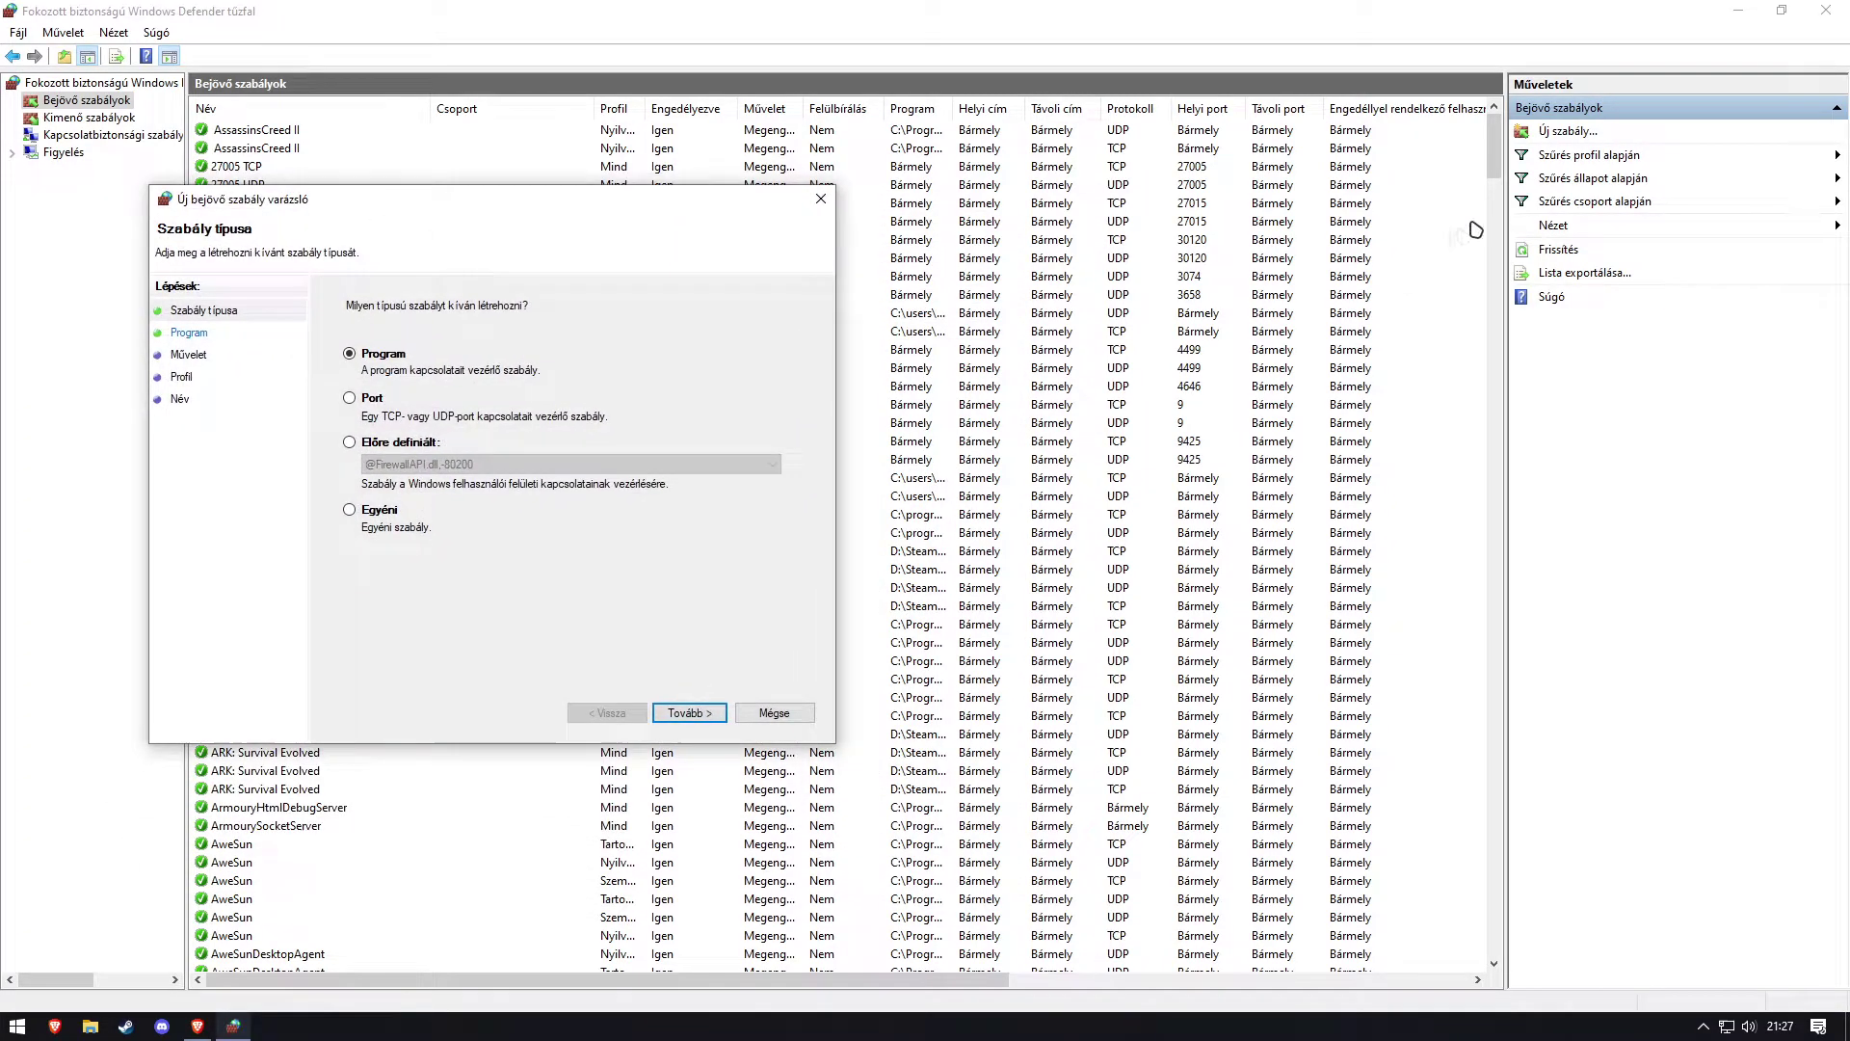
click(350, 398)
key(Return)
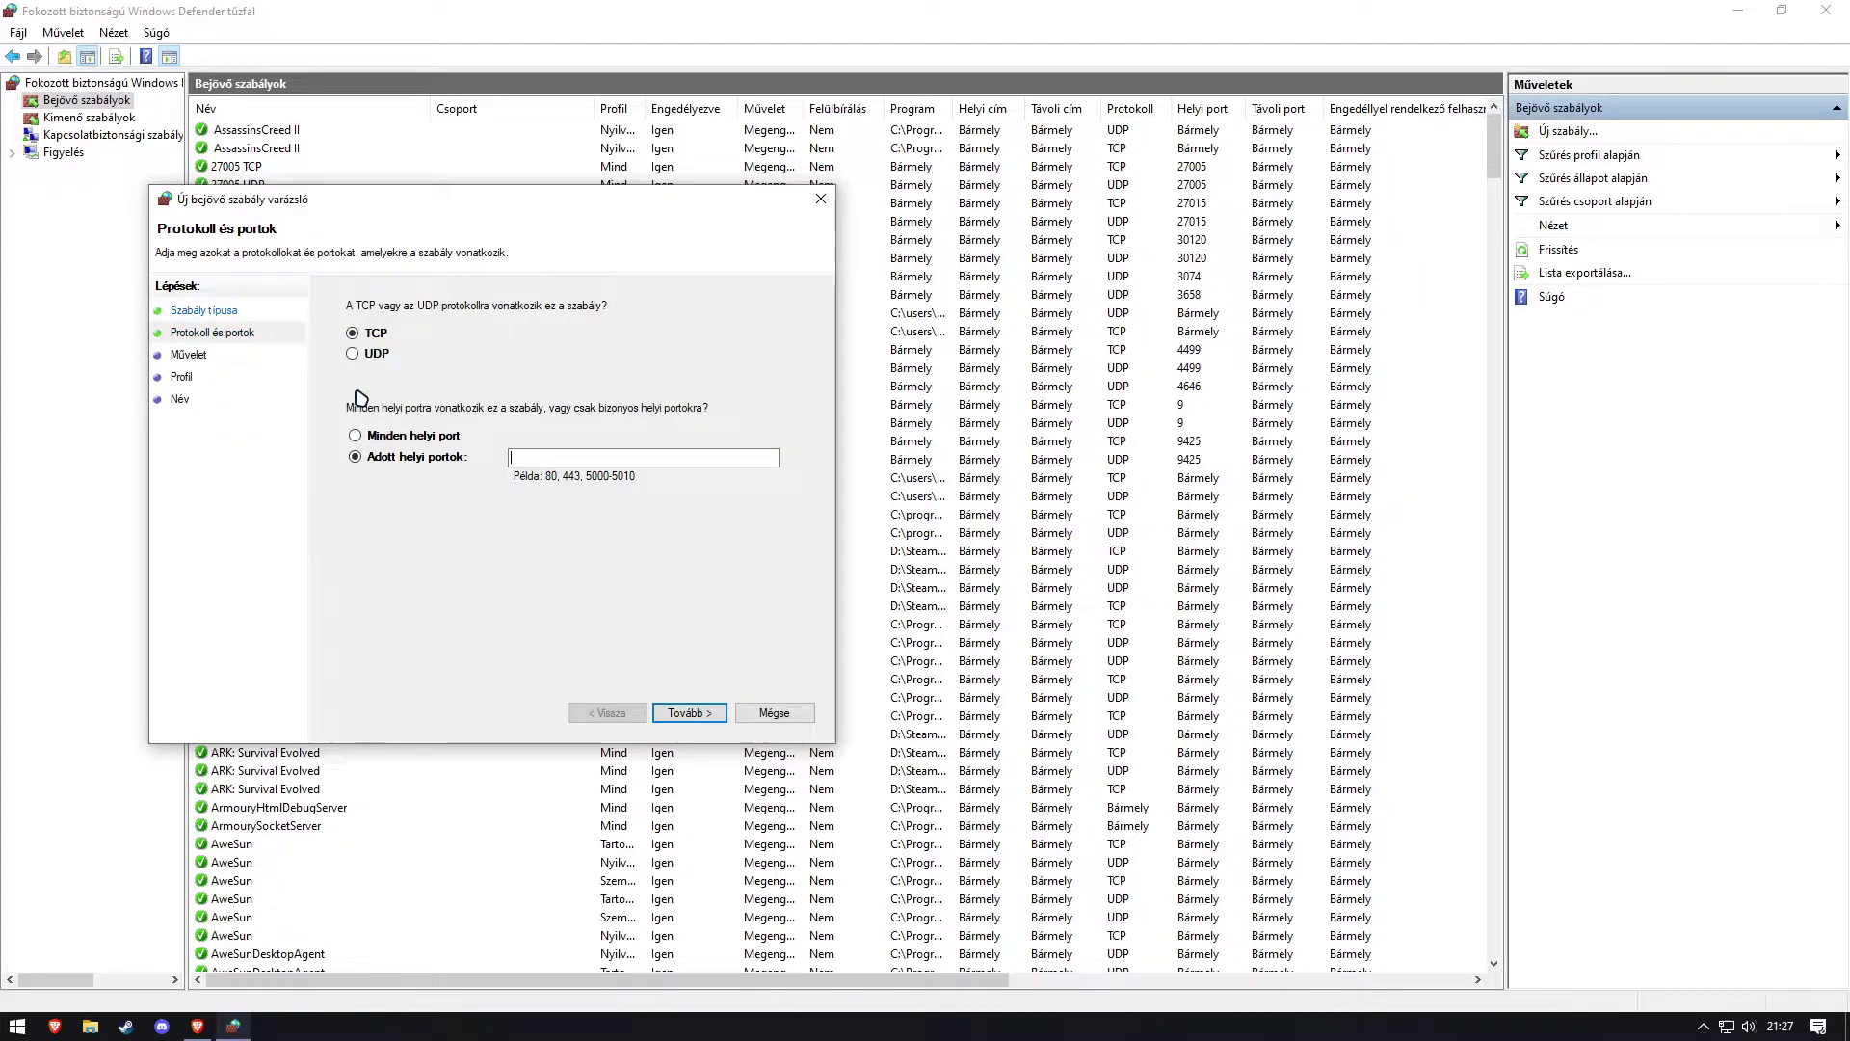
drag(367, 194, 536, 243)
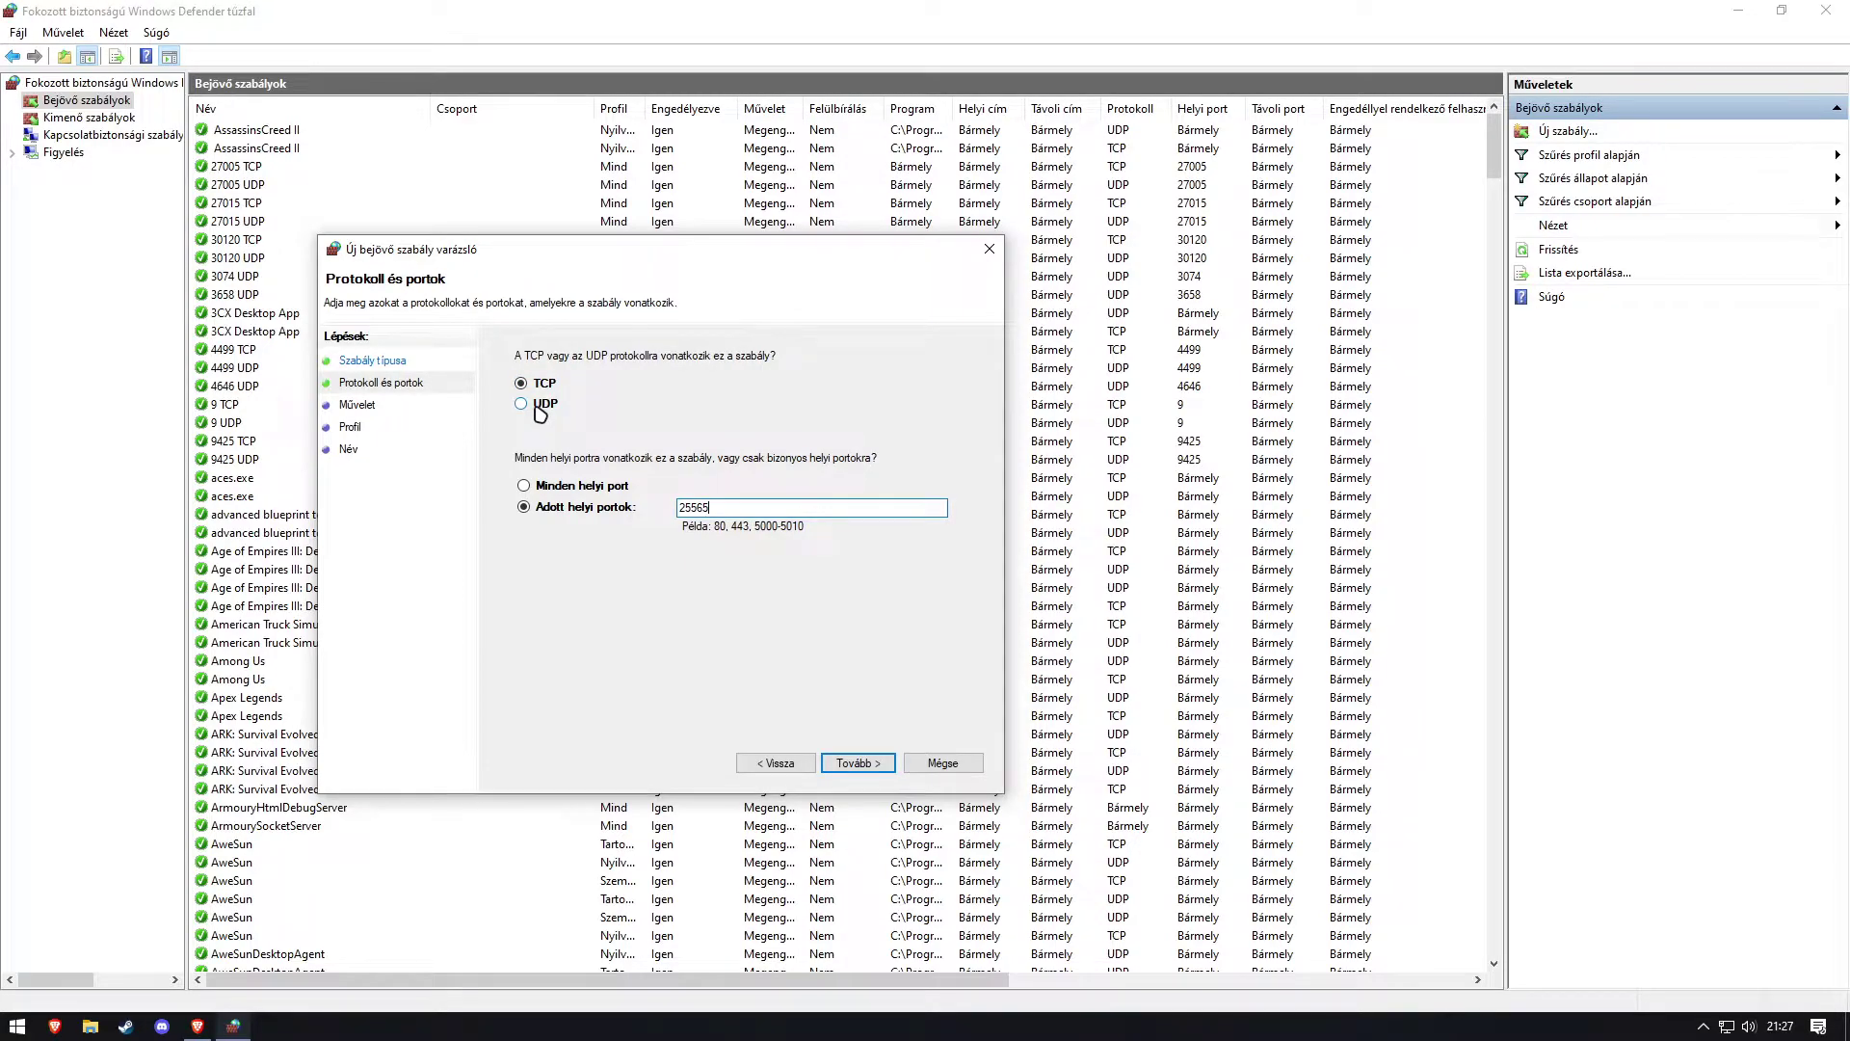
Return to the portforward.com page, recheck the Minecraft - PC ports and copy the TCP port 25565.
key(alt+Tab)
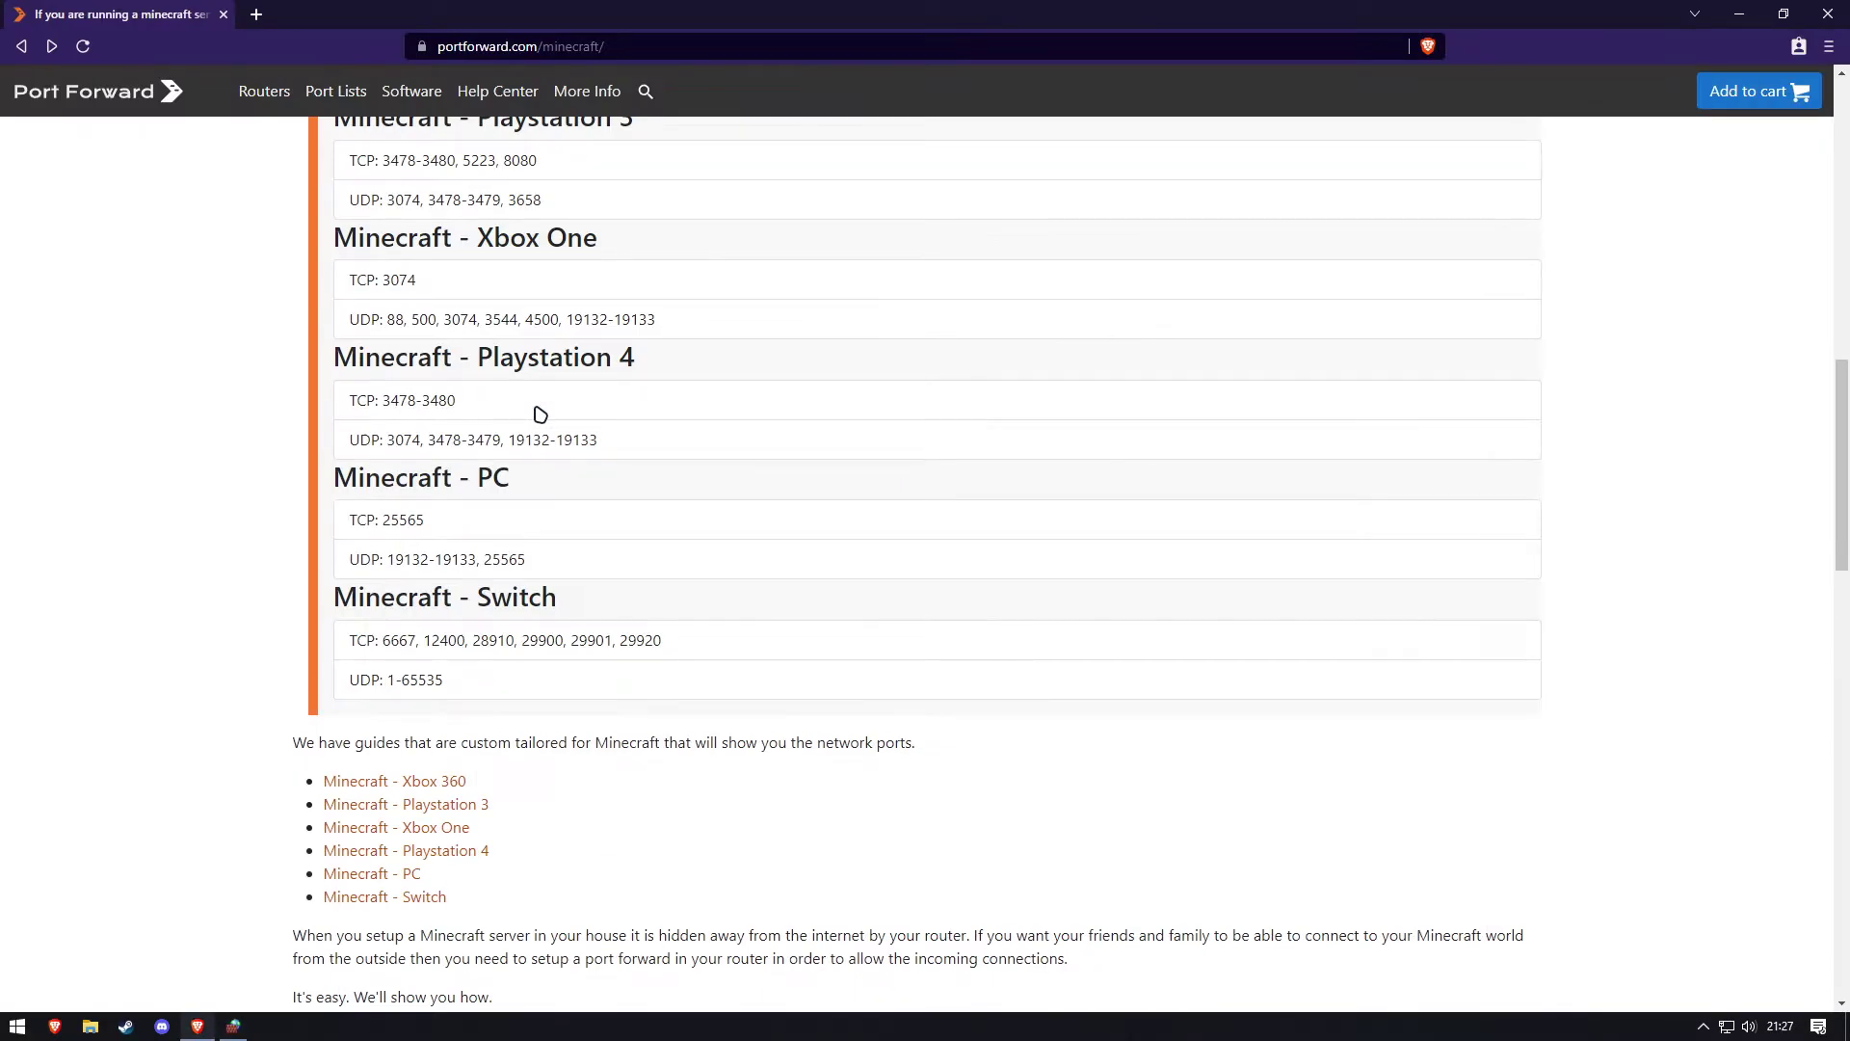
key(alt+Tab)
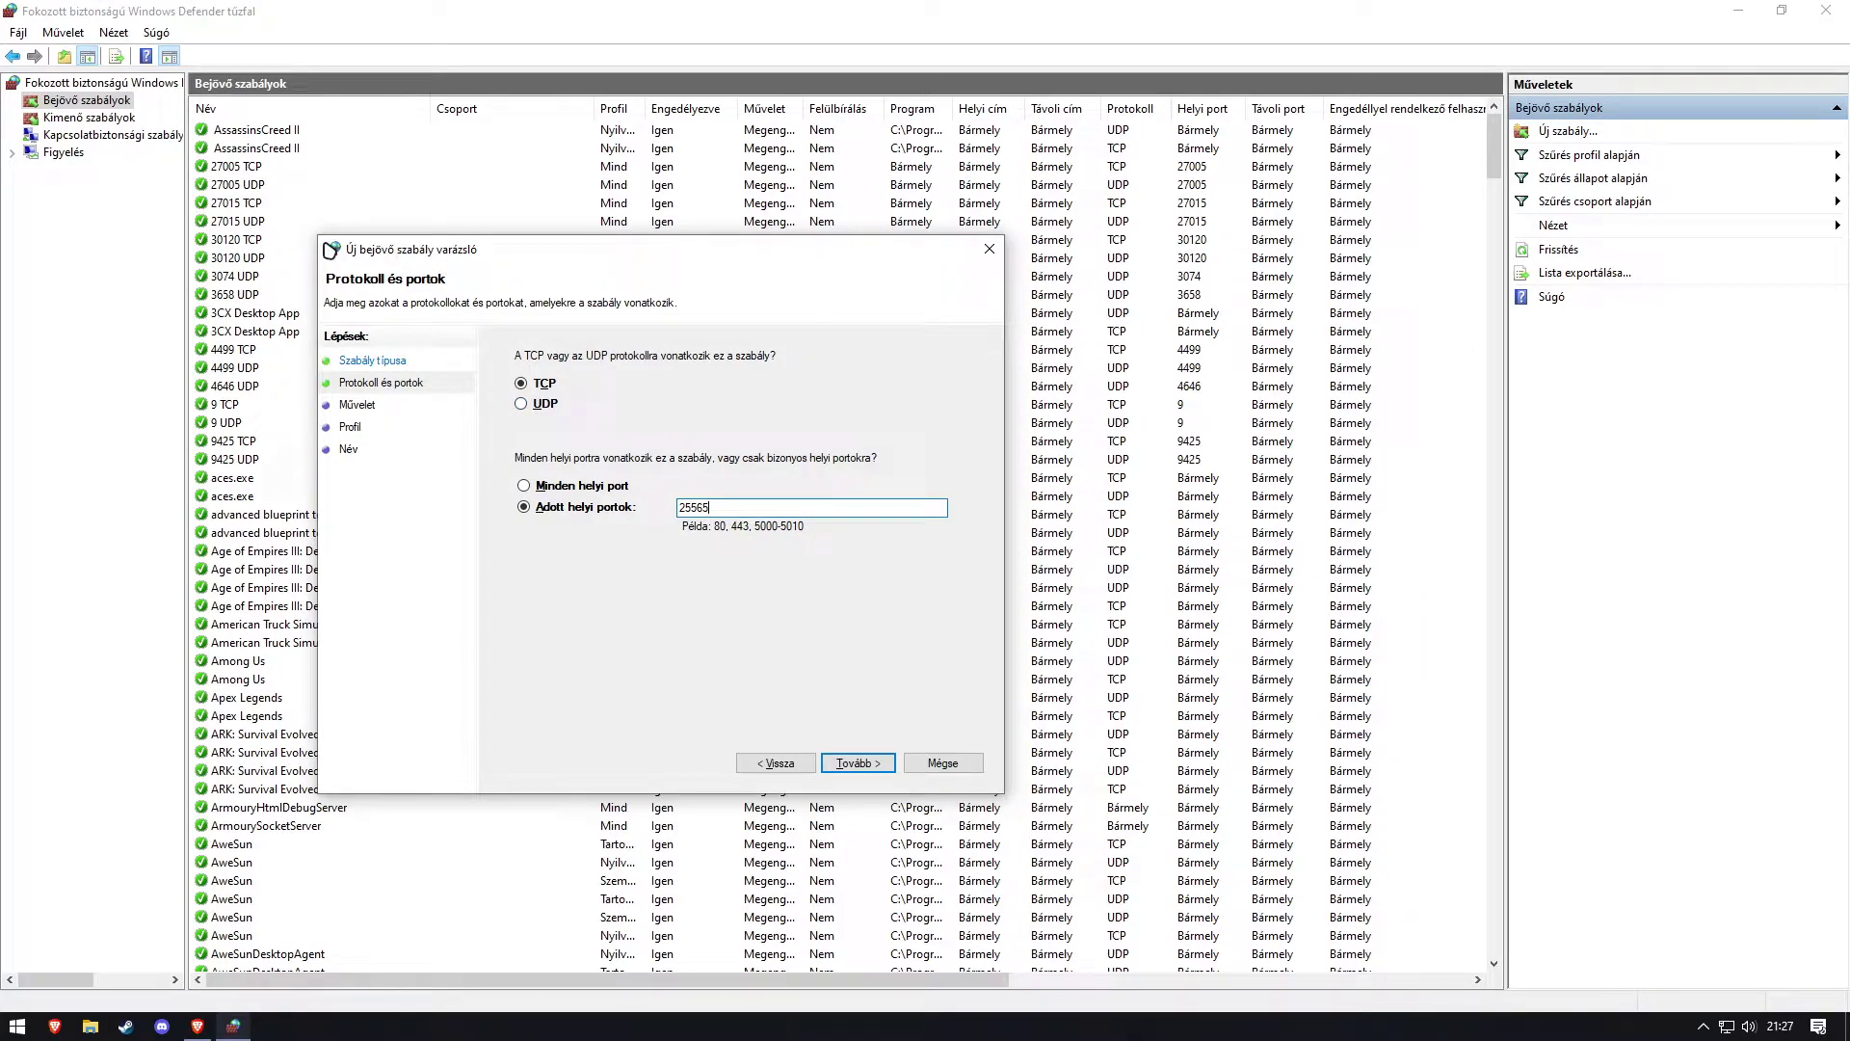
key(alt+Tab)
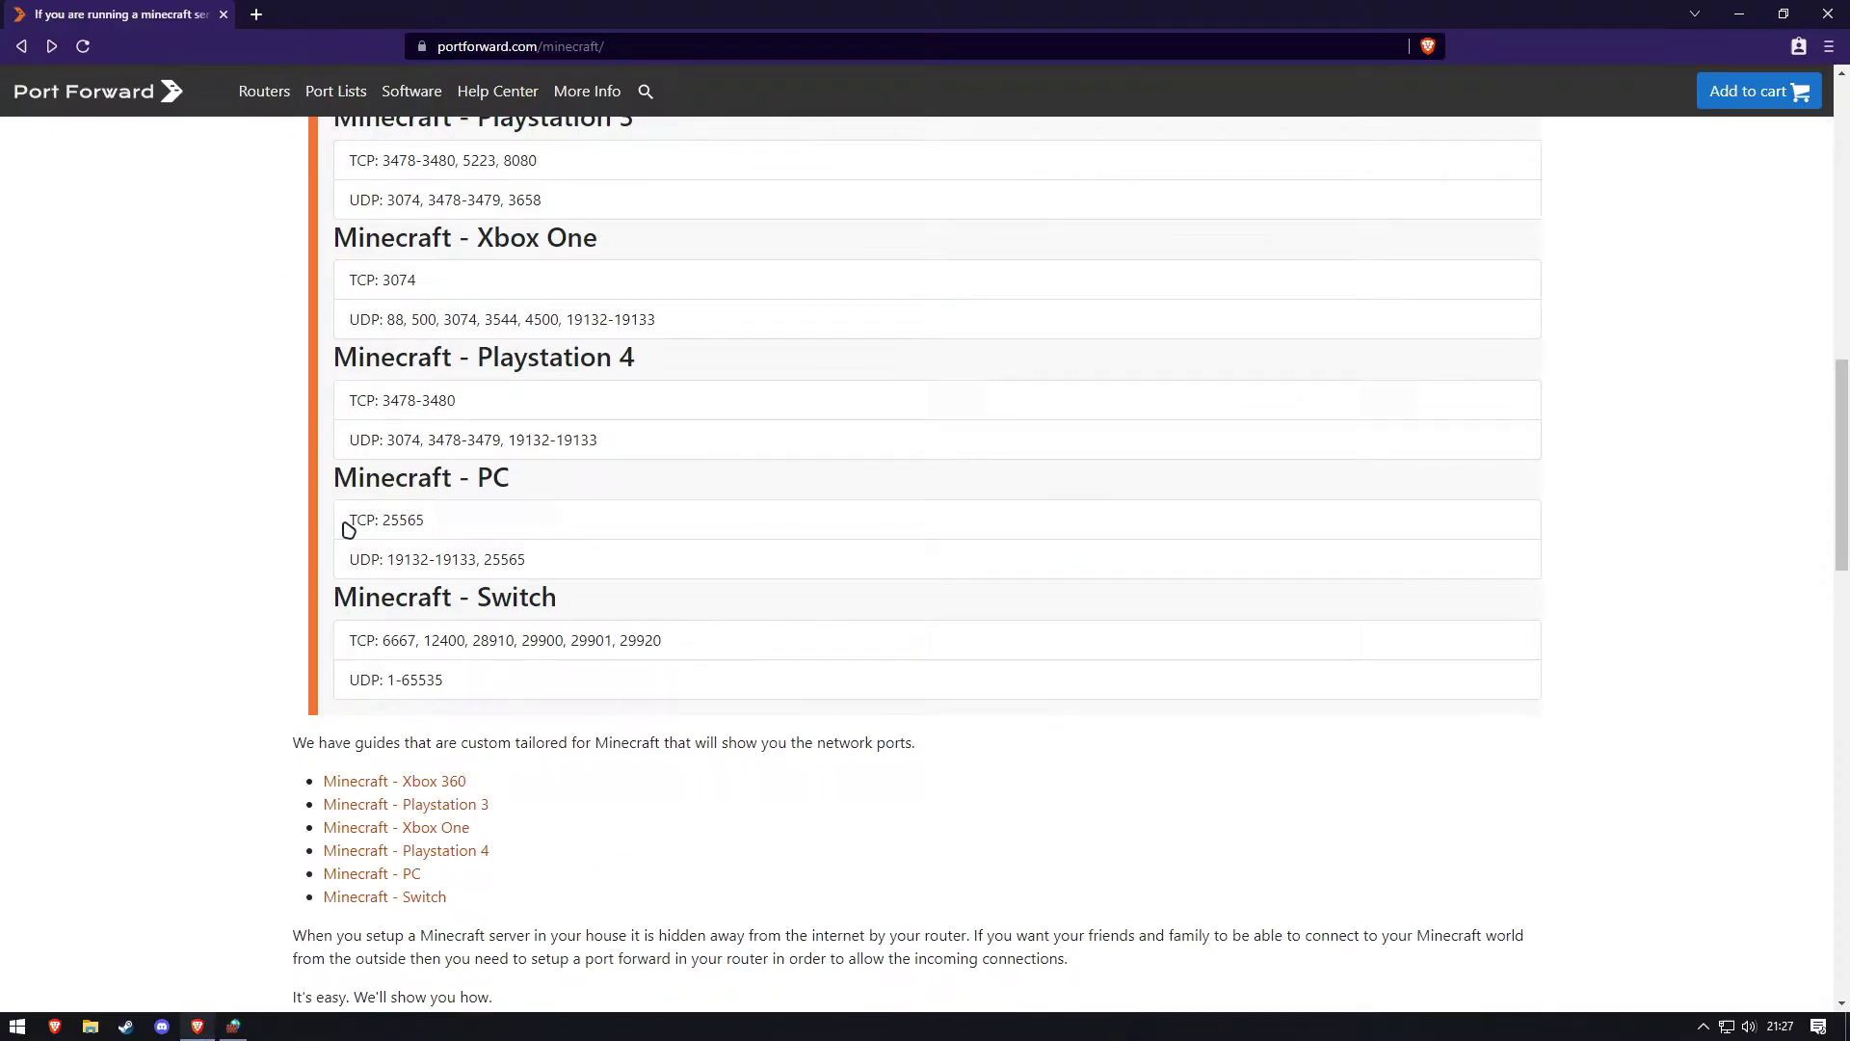
drag(351, 520, 529, 557)
click(511, 558)
double_click(512, 558)
click(411, 528)
double_click(411, 528)
key(ctrl+c)
click(499, 553)
Back in the firewall wizard, keep the default action and all profiles, name the inbound rule 25565 TCP and finish it.
key(alt+Tab)
click(871, 768)
click(872, 768)
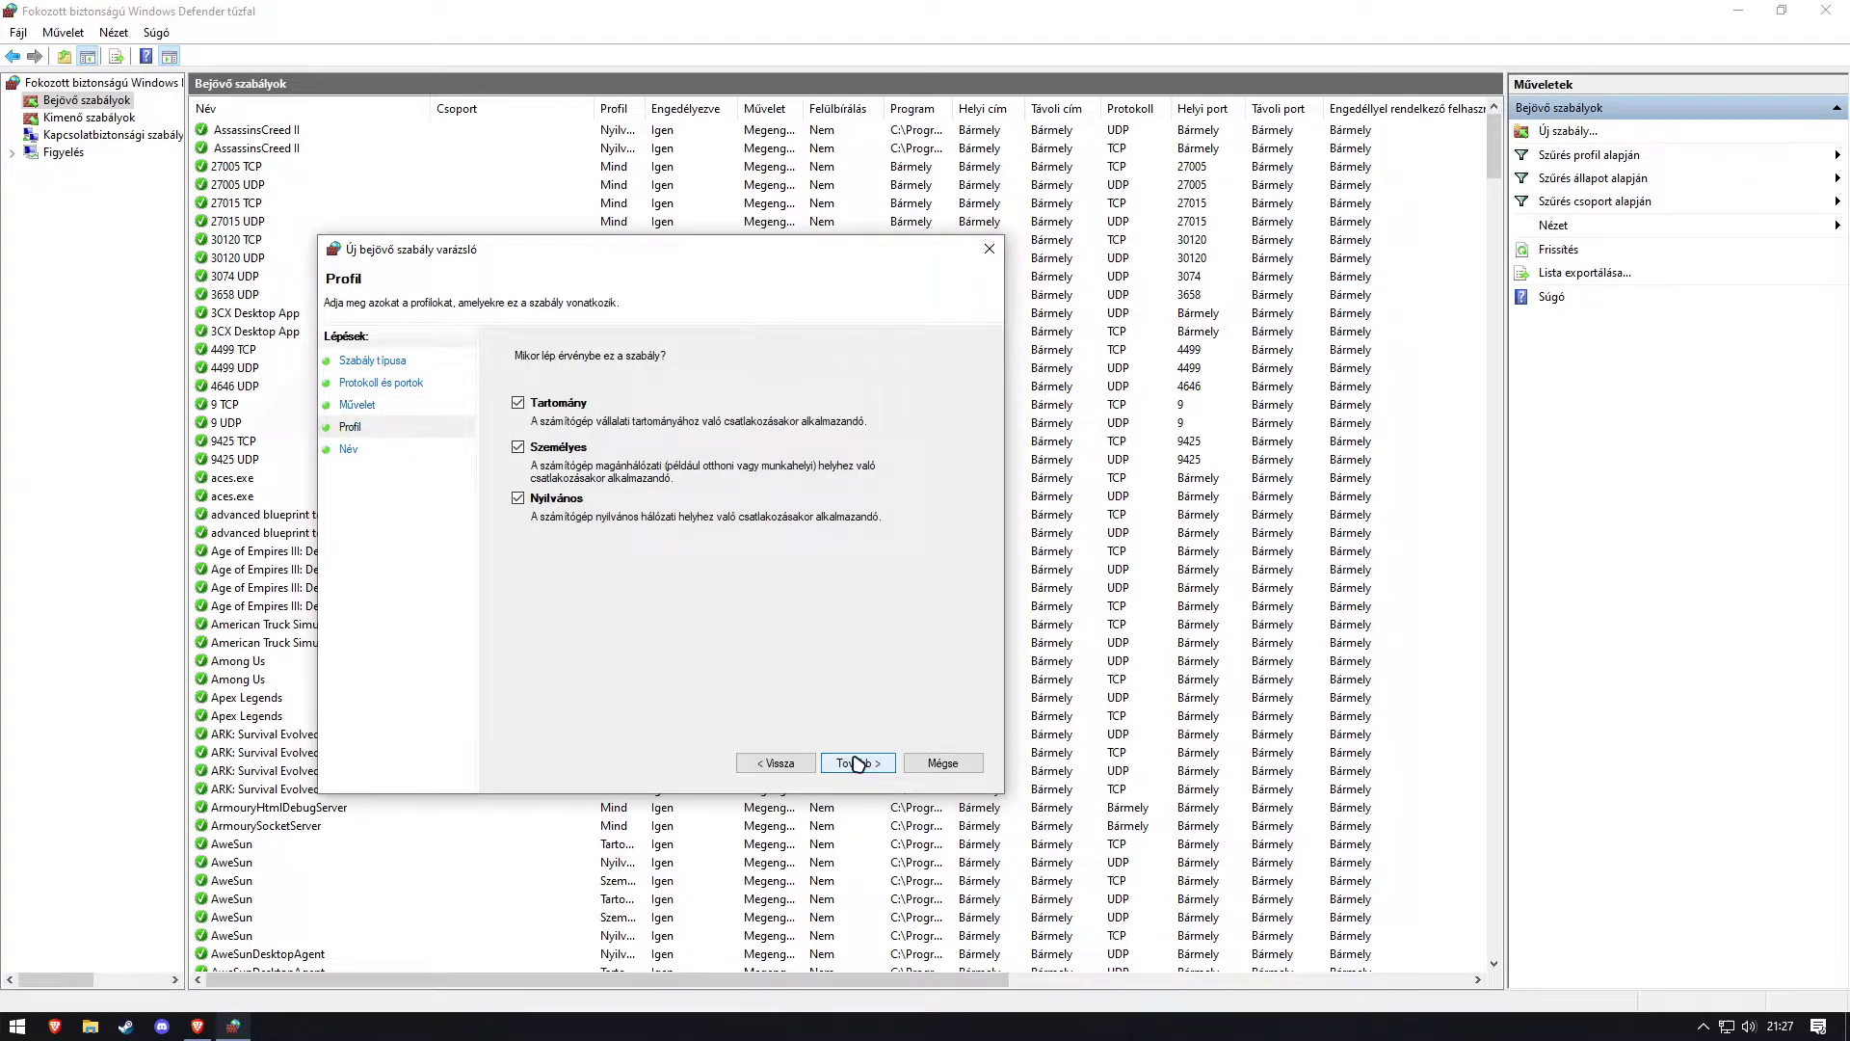
click(853, 763)
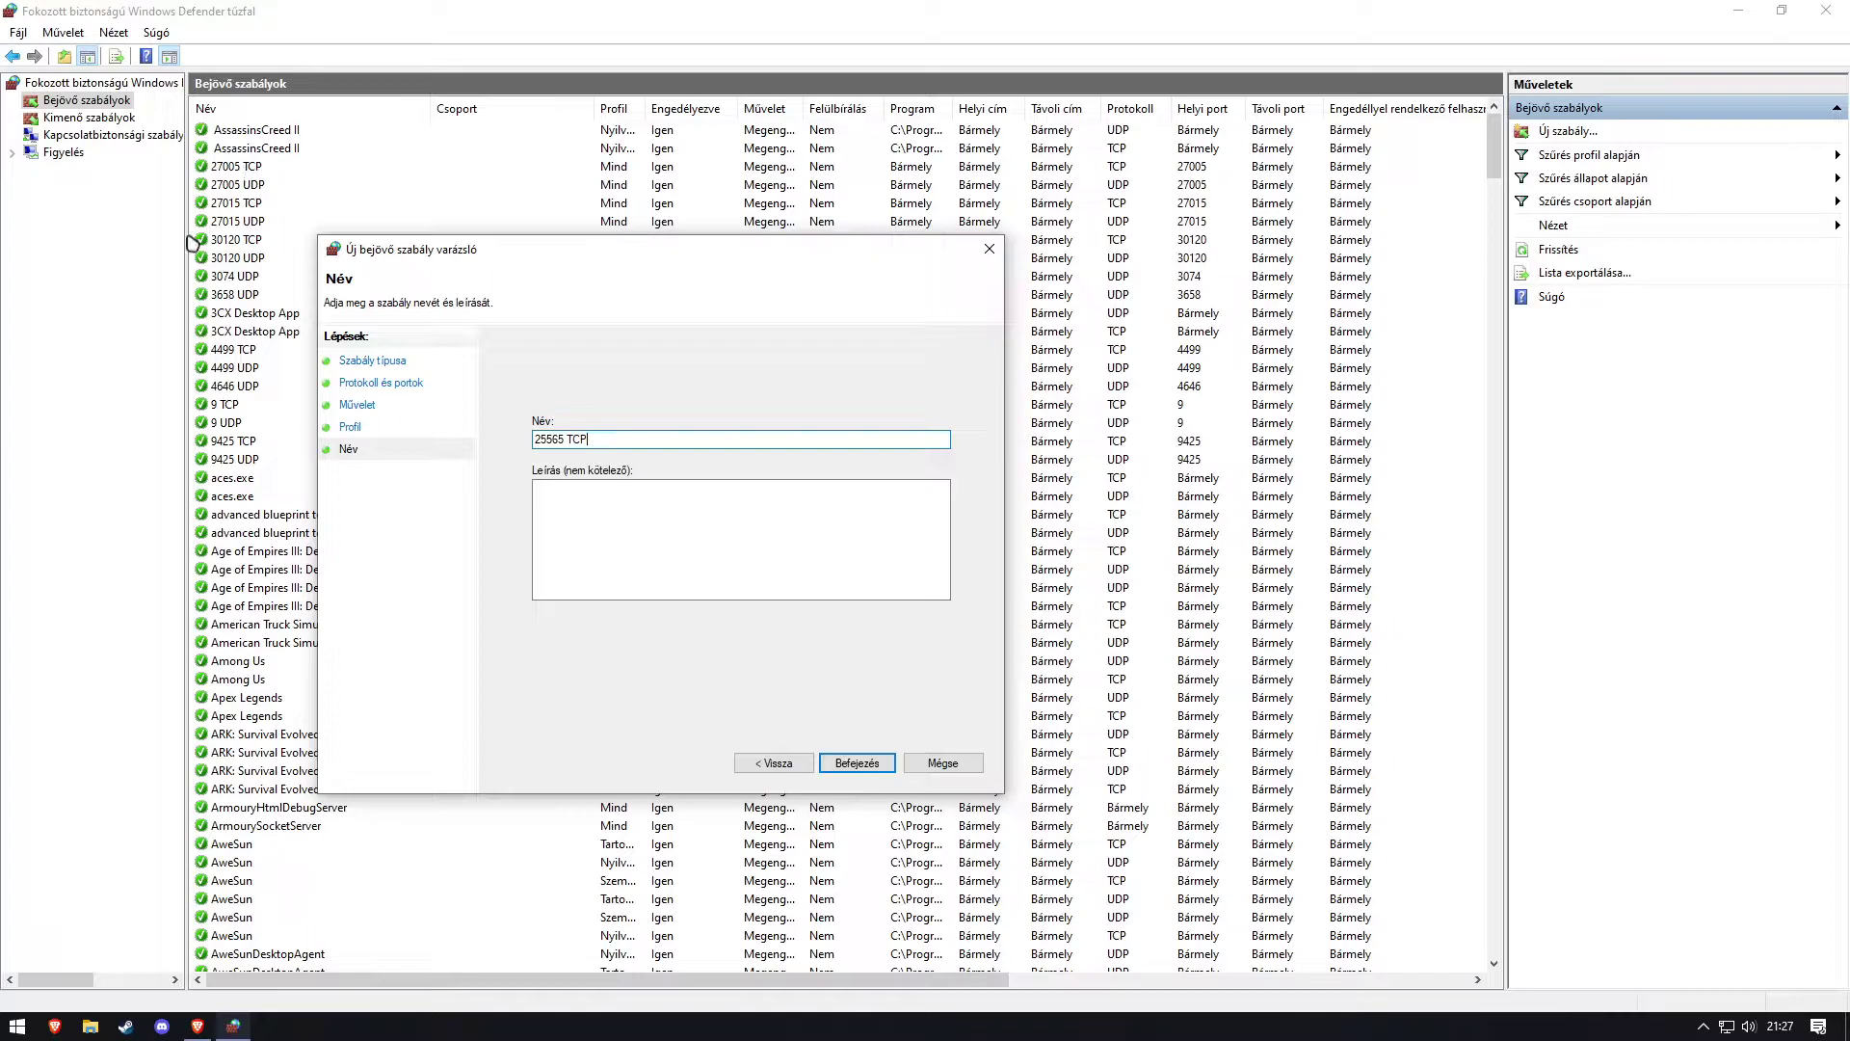
key(ctrl+a)
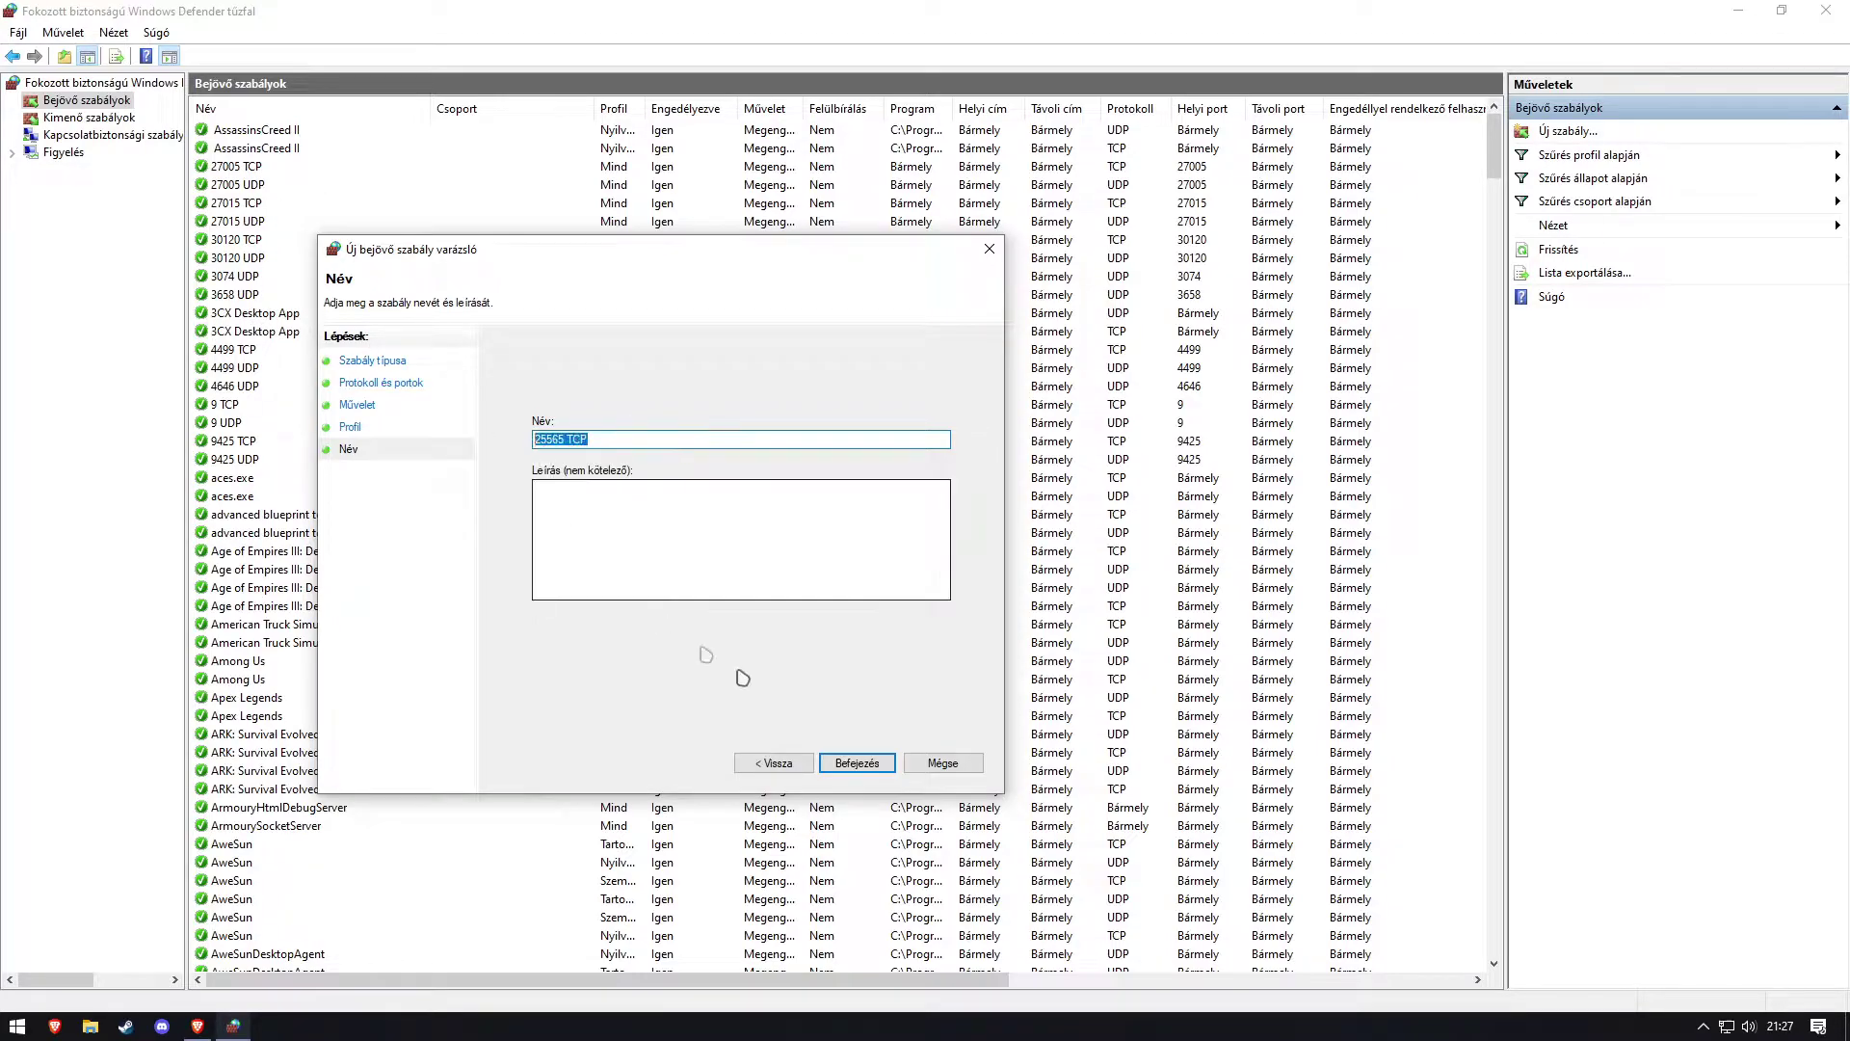
click(855, 764)
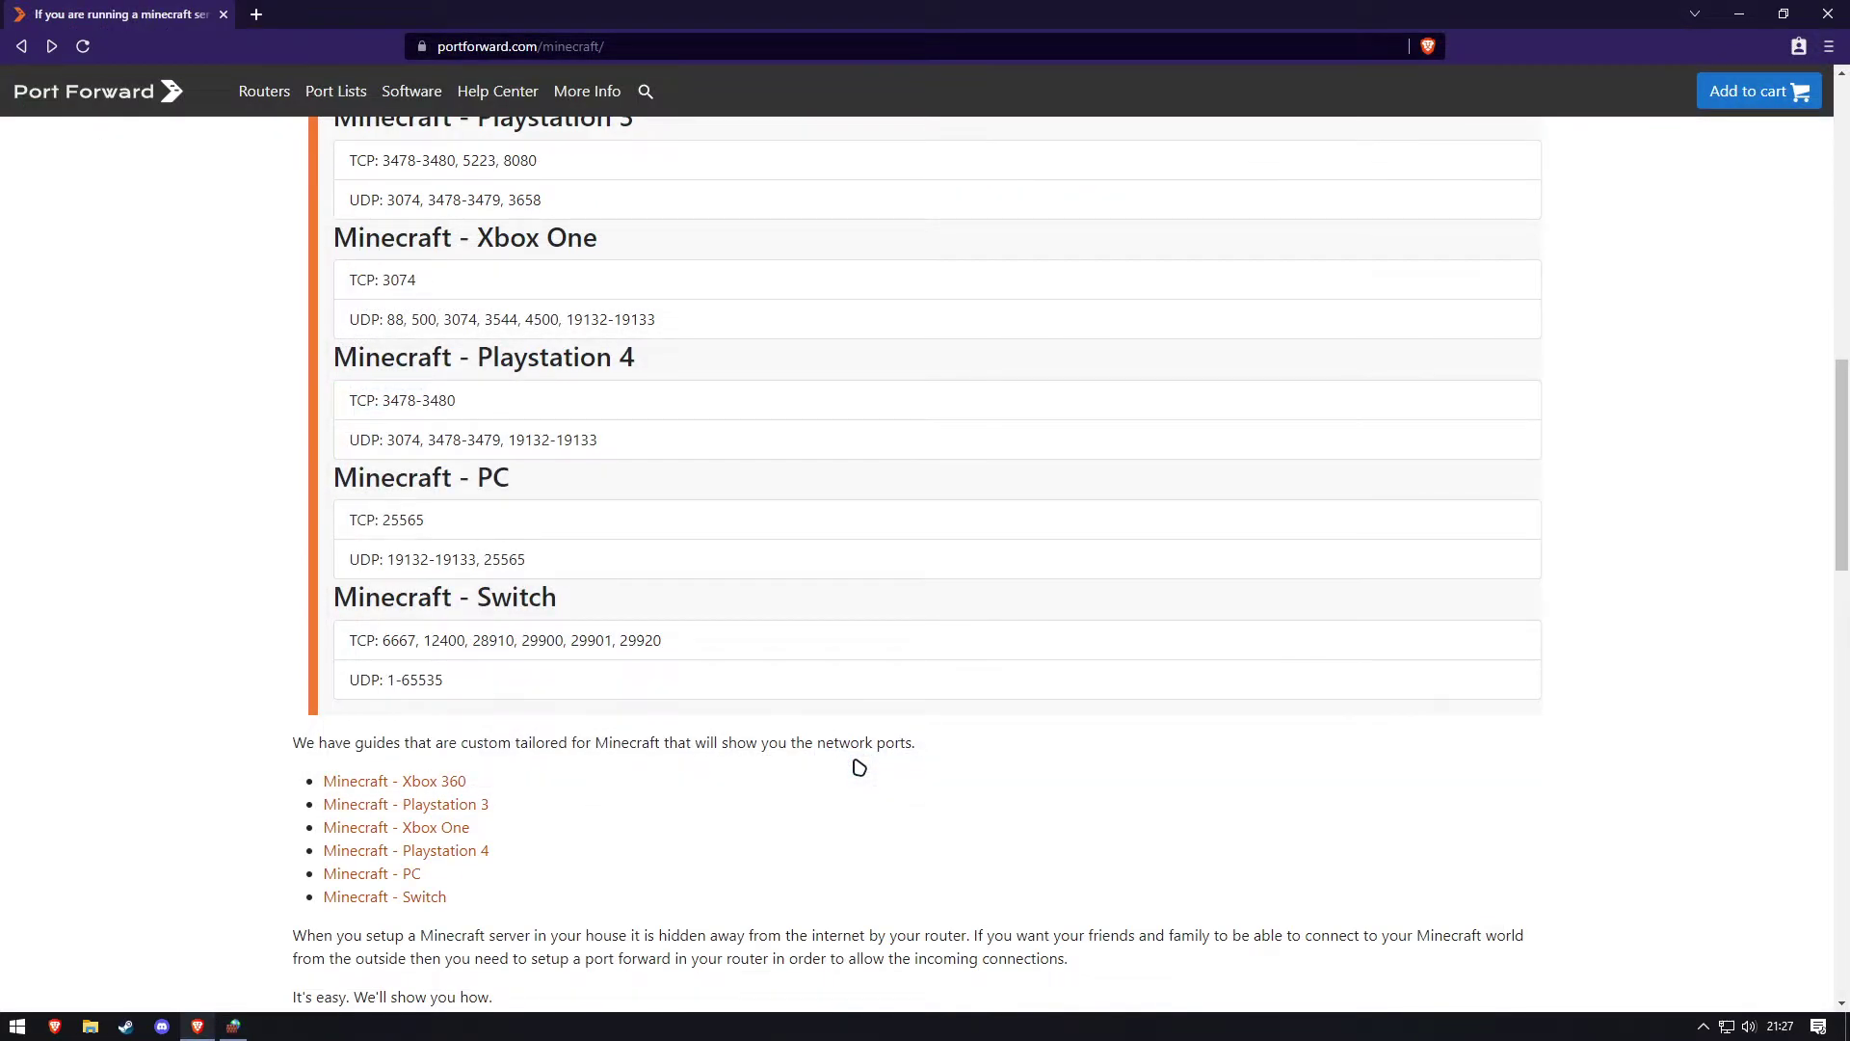
key(alt+Tab)
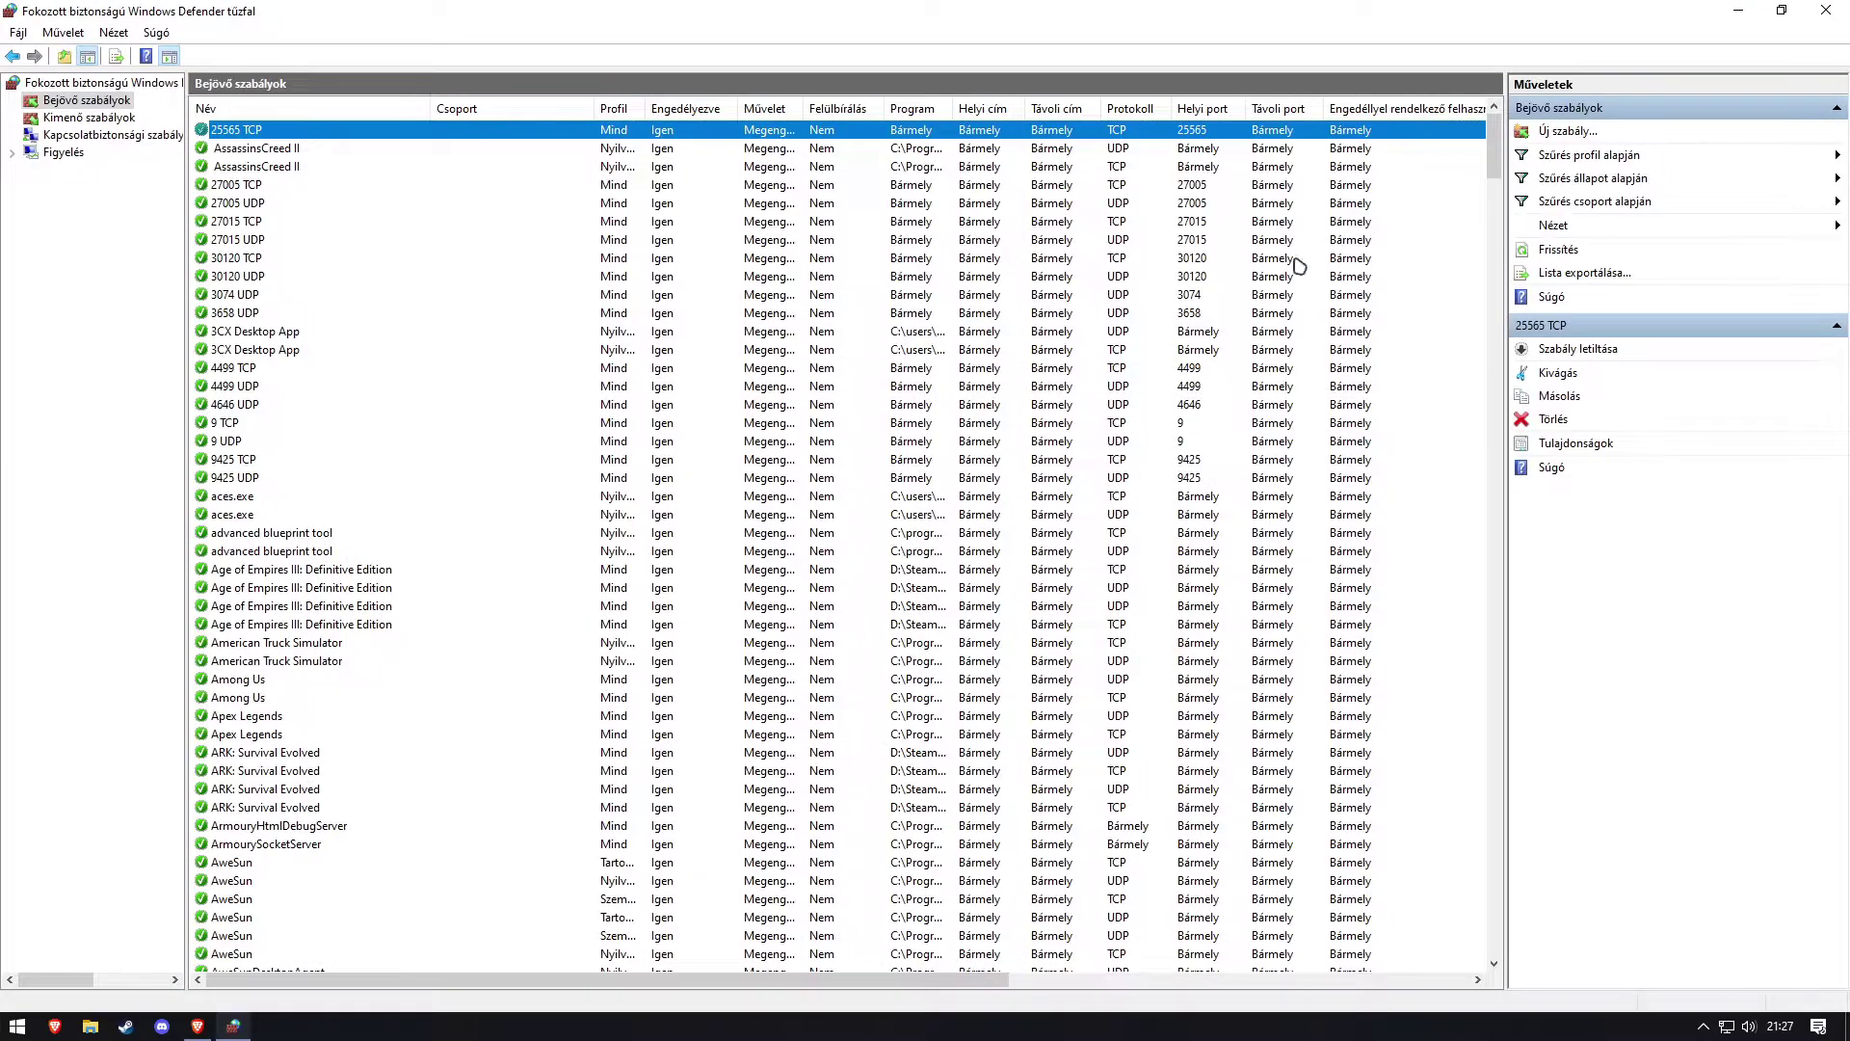
Start another inbound rule of type Port for UDP with specific local port 25565.
click(1558, 112)
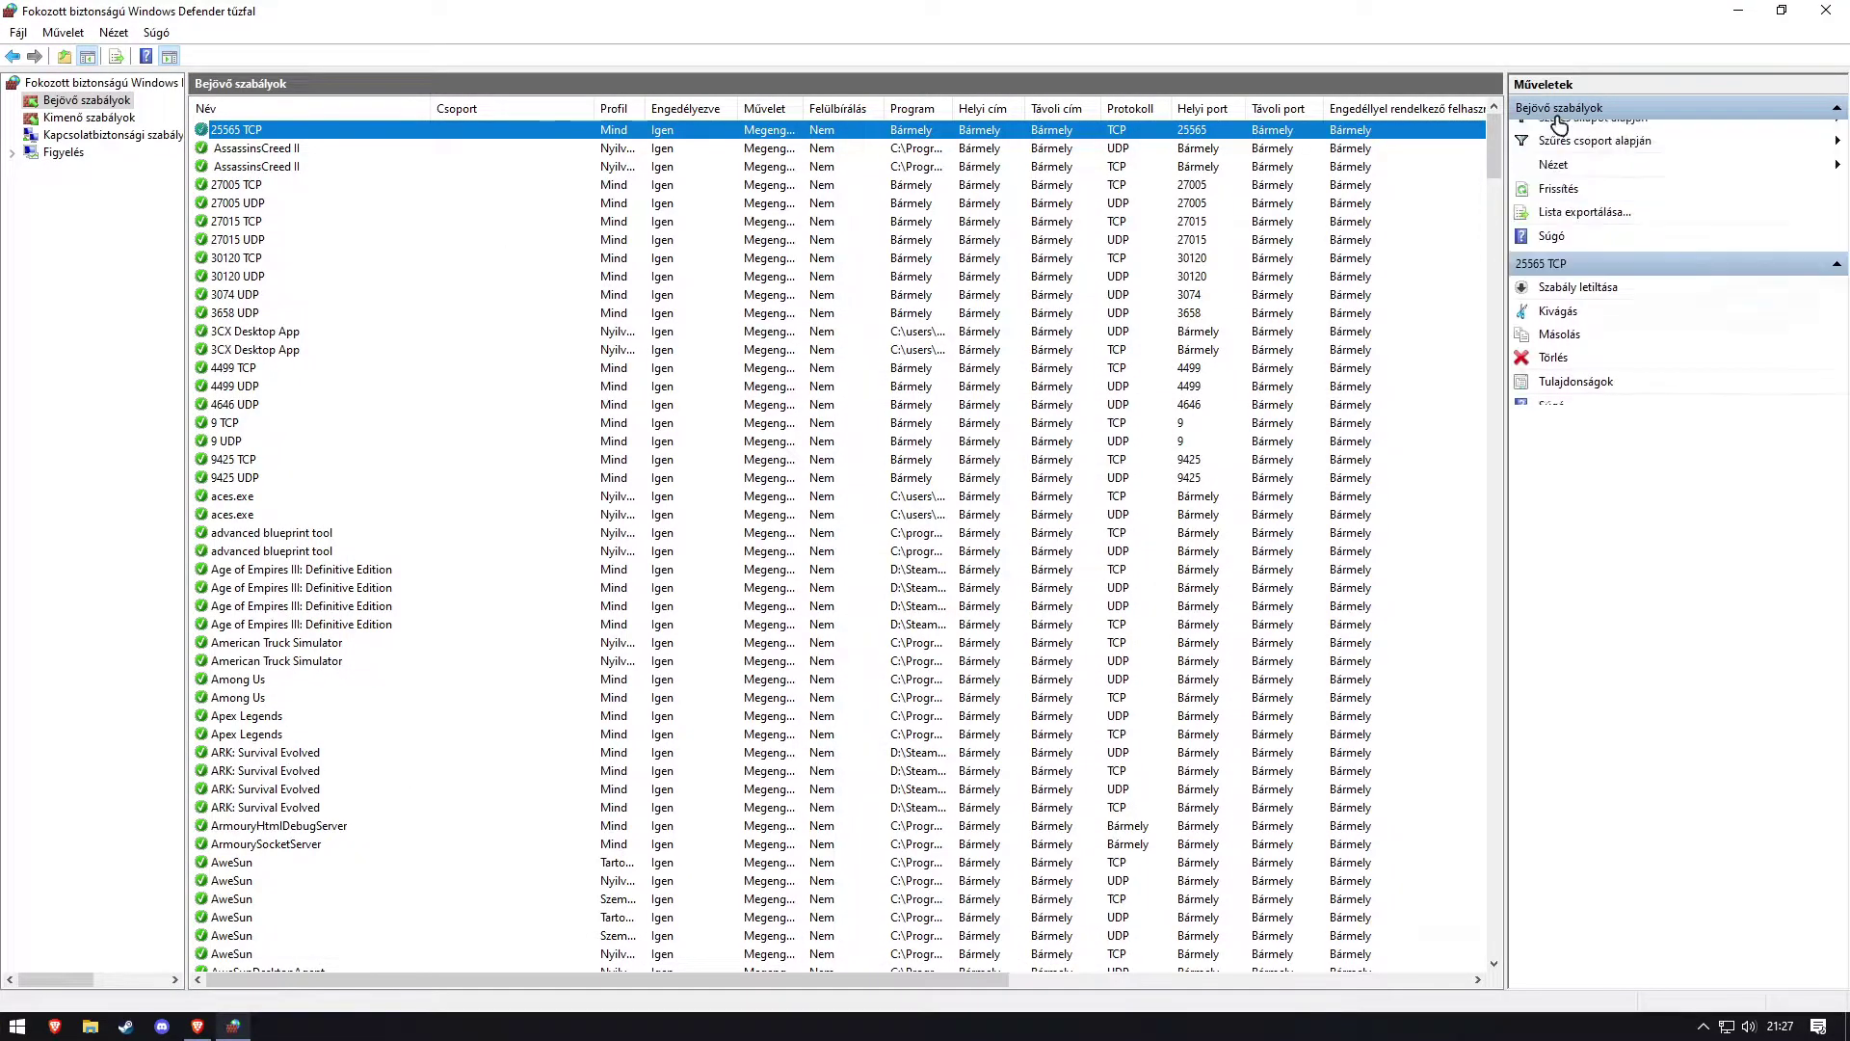
click(1561, 131)
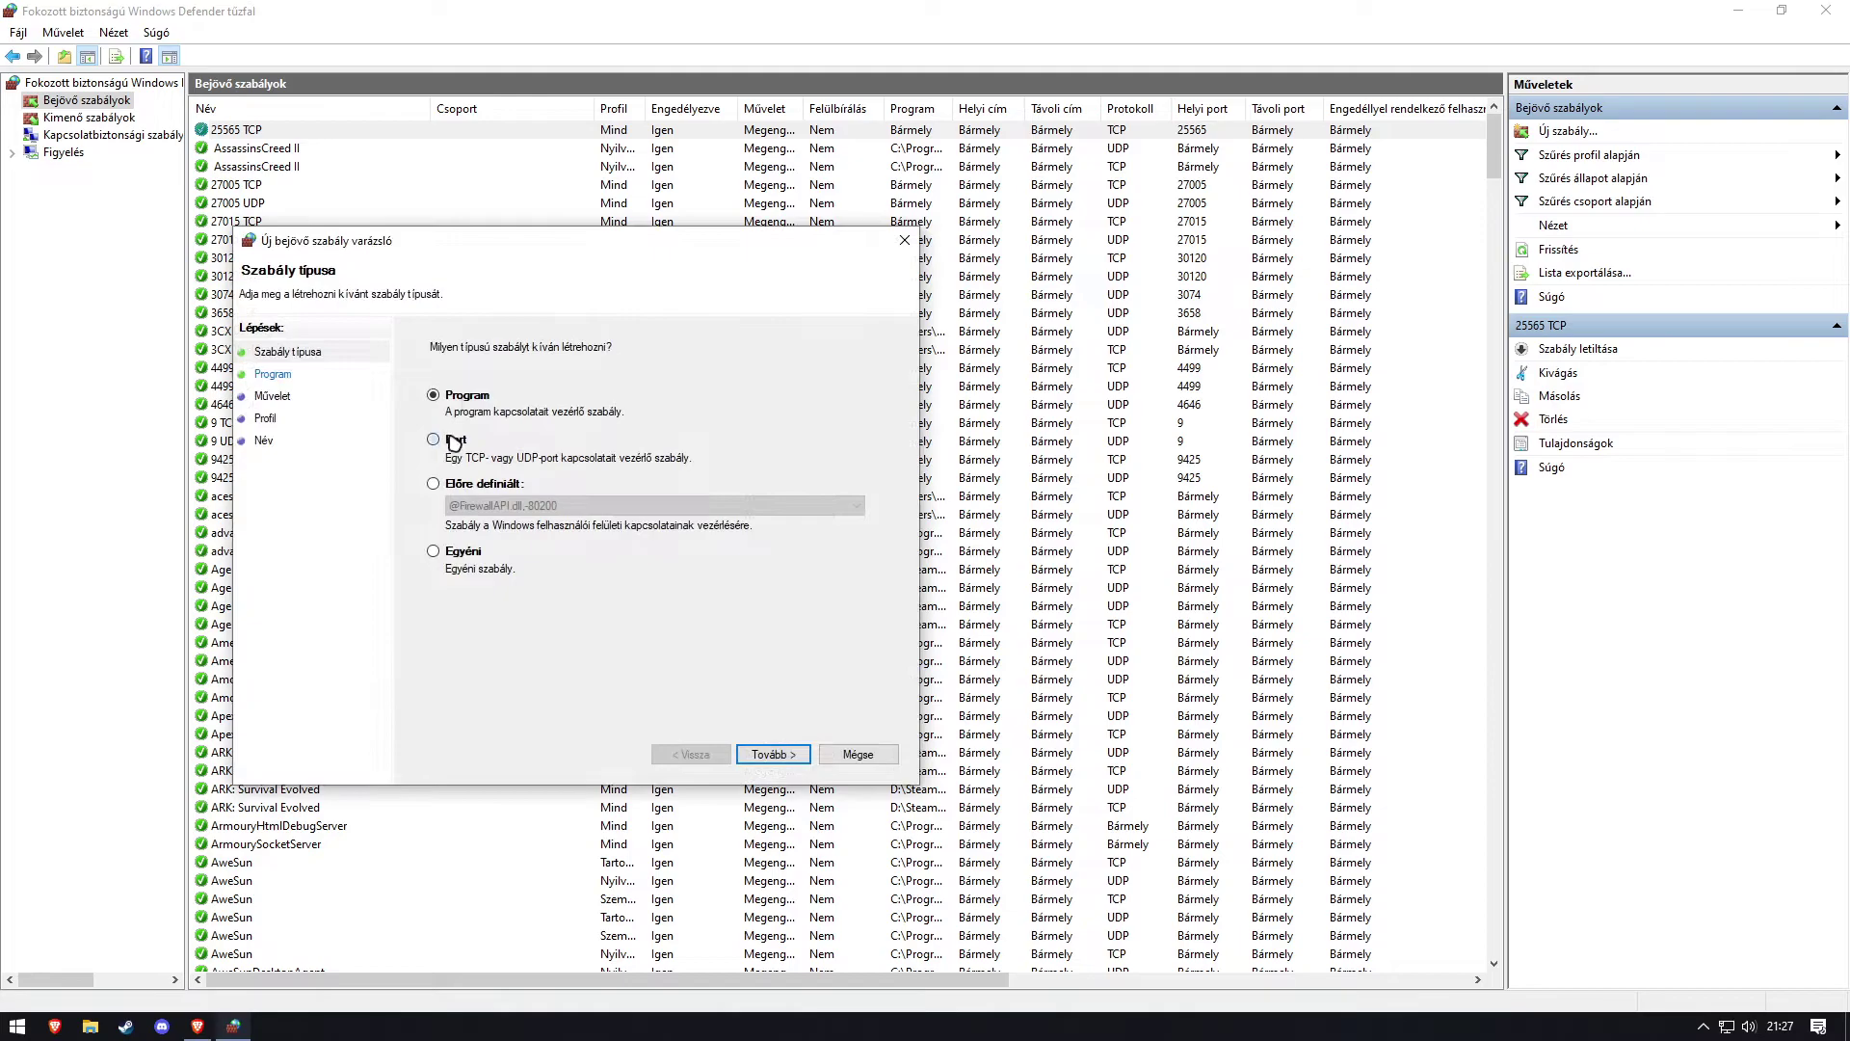
double_click(455, 442)
click(462, 396)
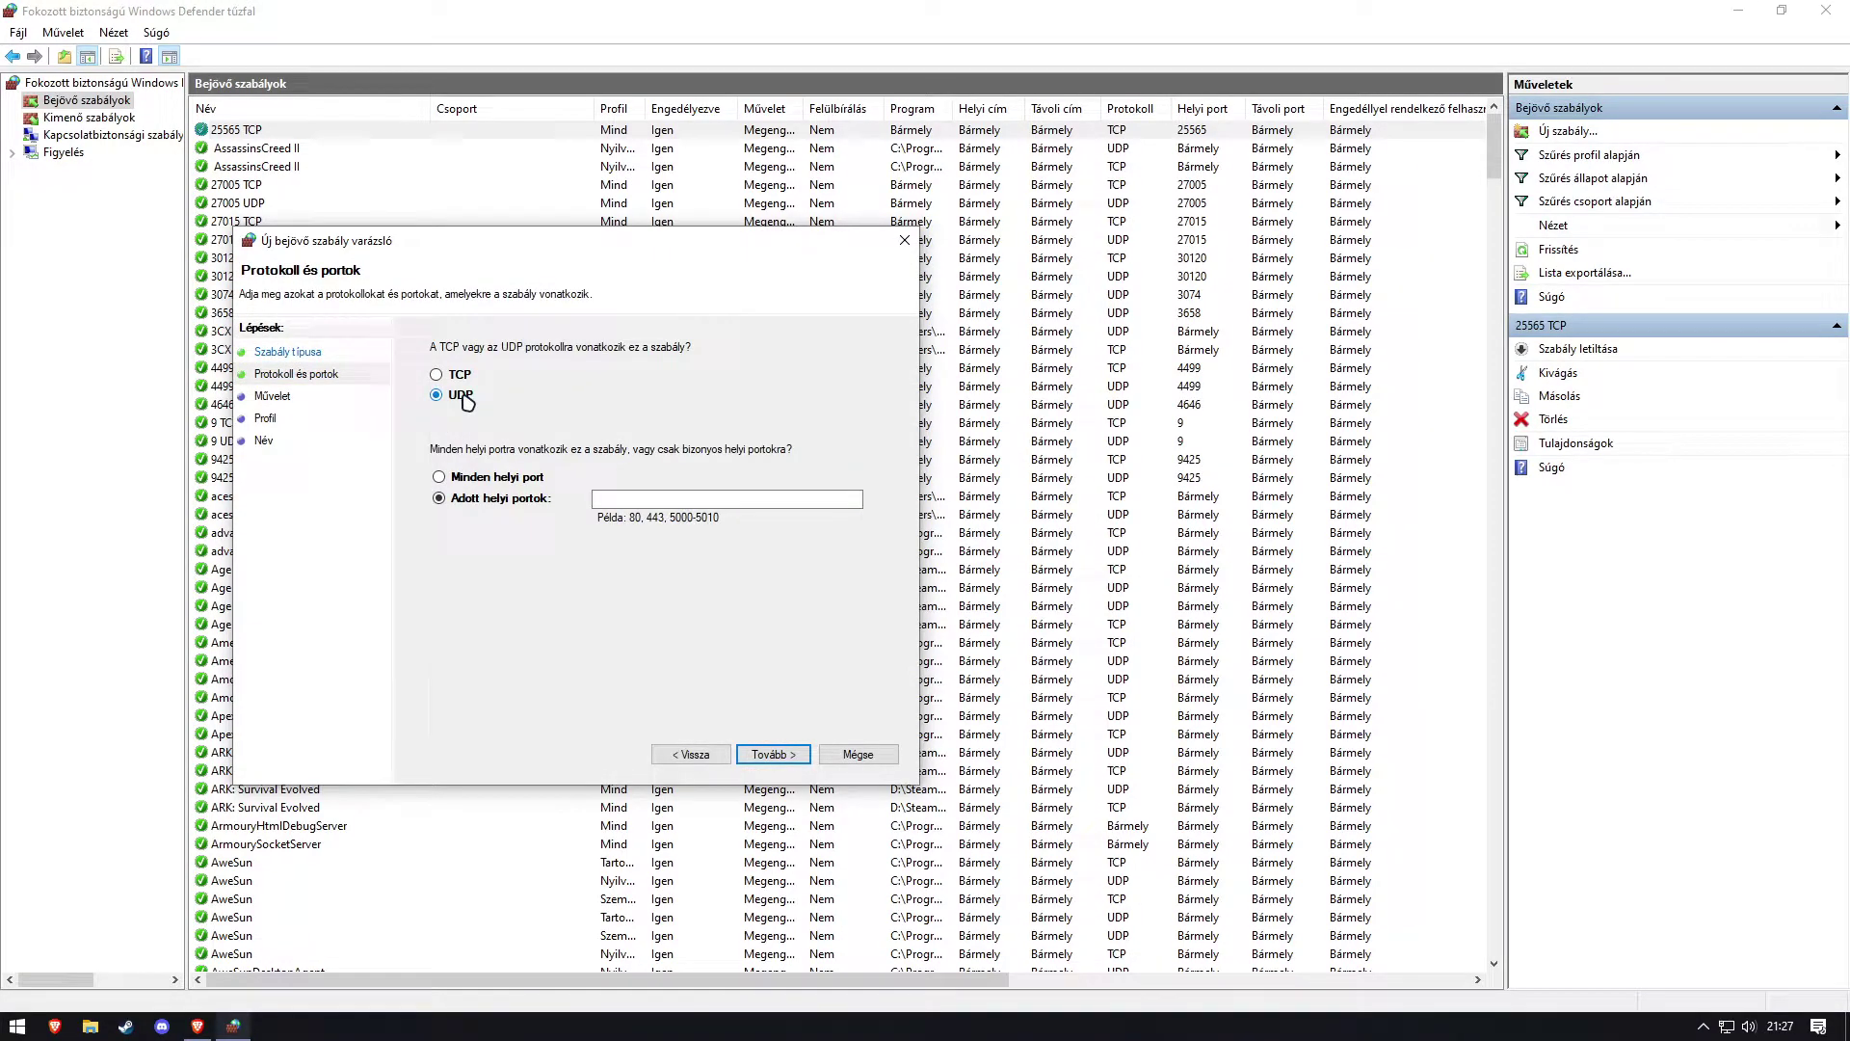
click(634, 501)
text(25565)
Keep the default action and profiles, name the inbound rule 25565 UDP, recheck its protocol and port, and finish it.
click(785, 756)
click(786, 755)
click(766, 752)
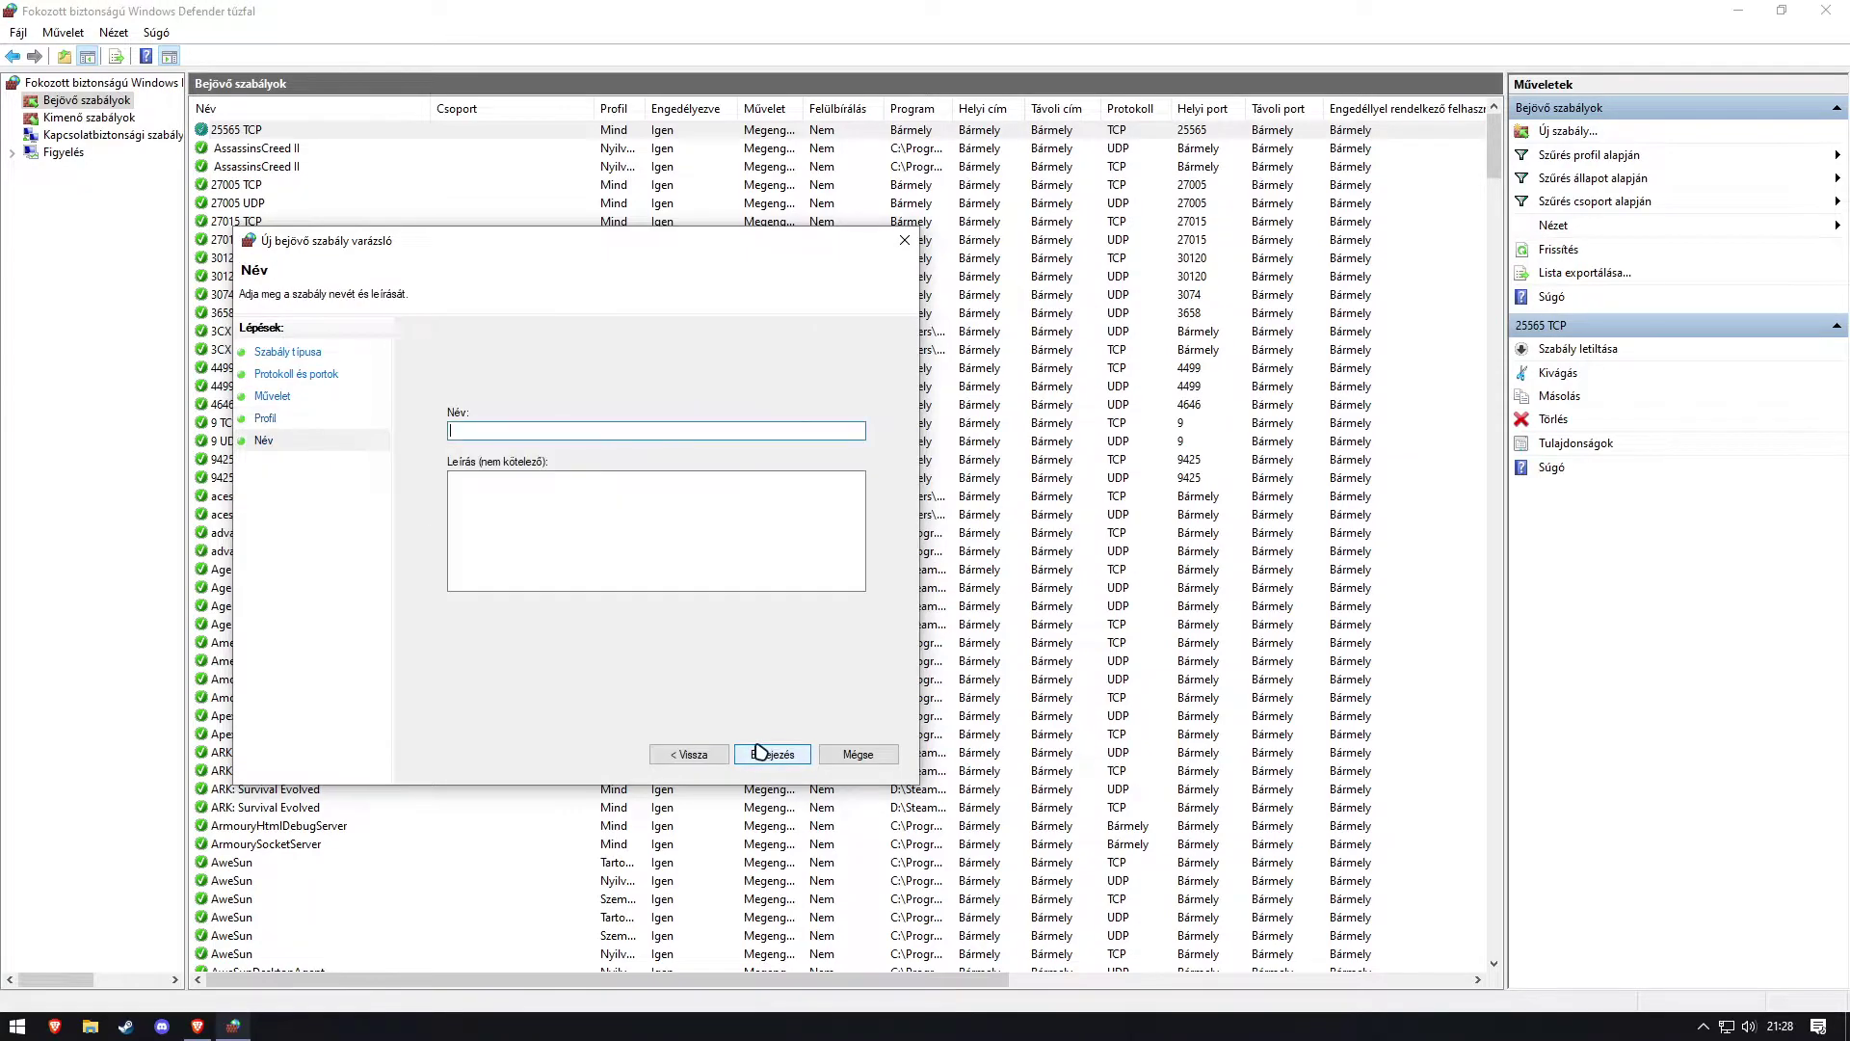
text(25565 UDP)
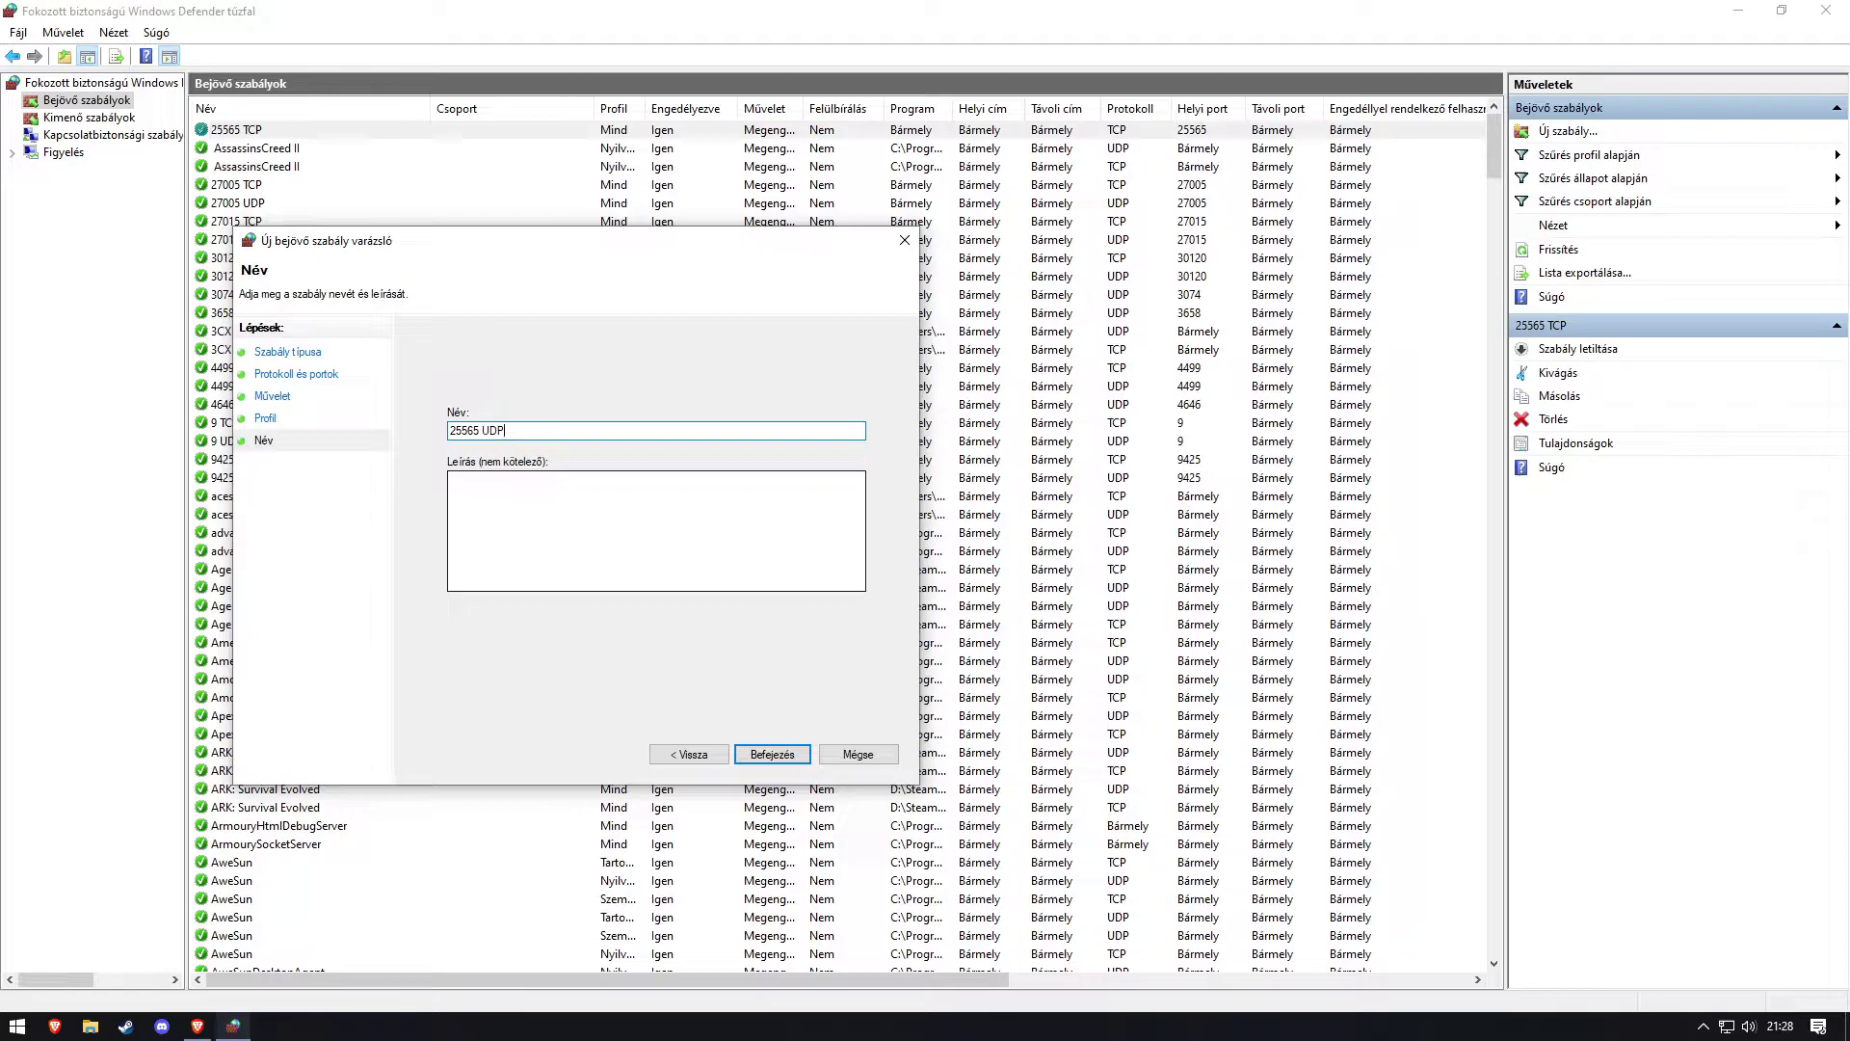
click(269, 376)
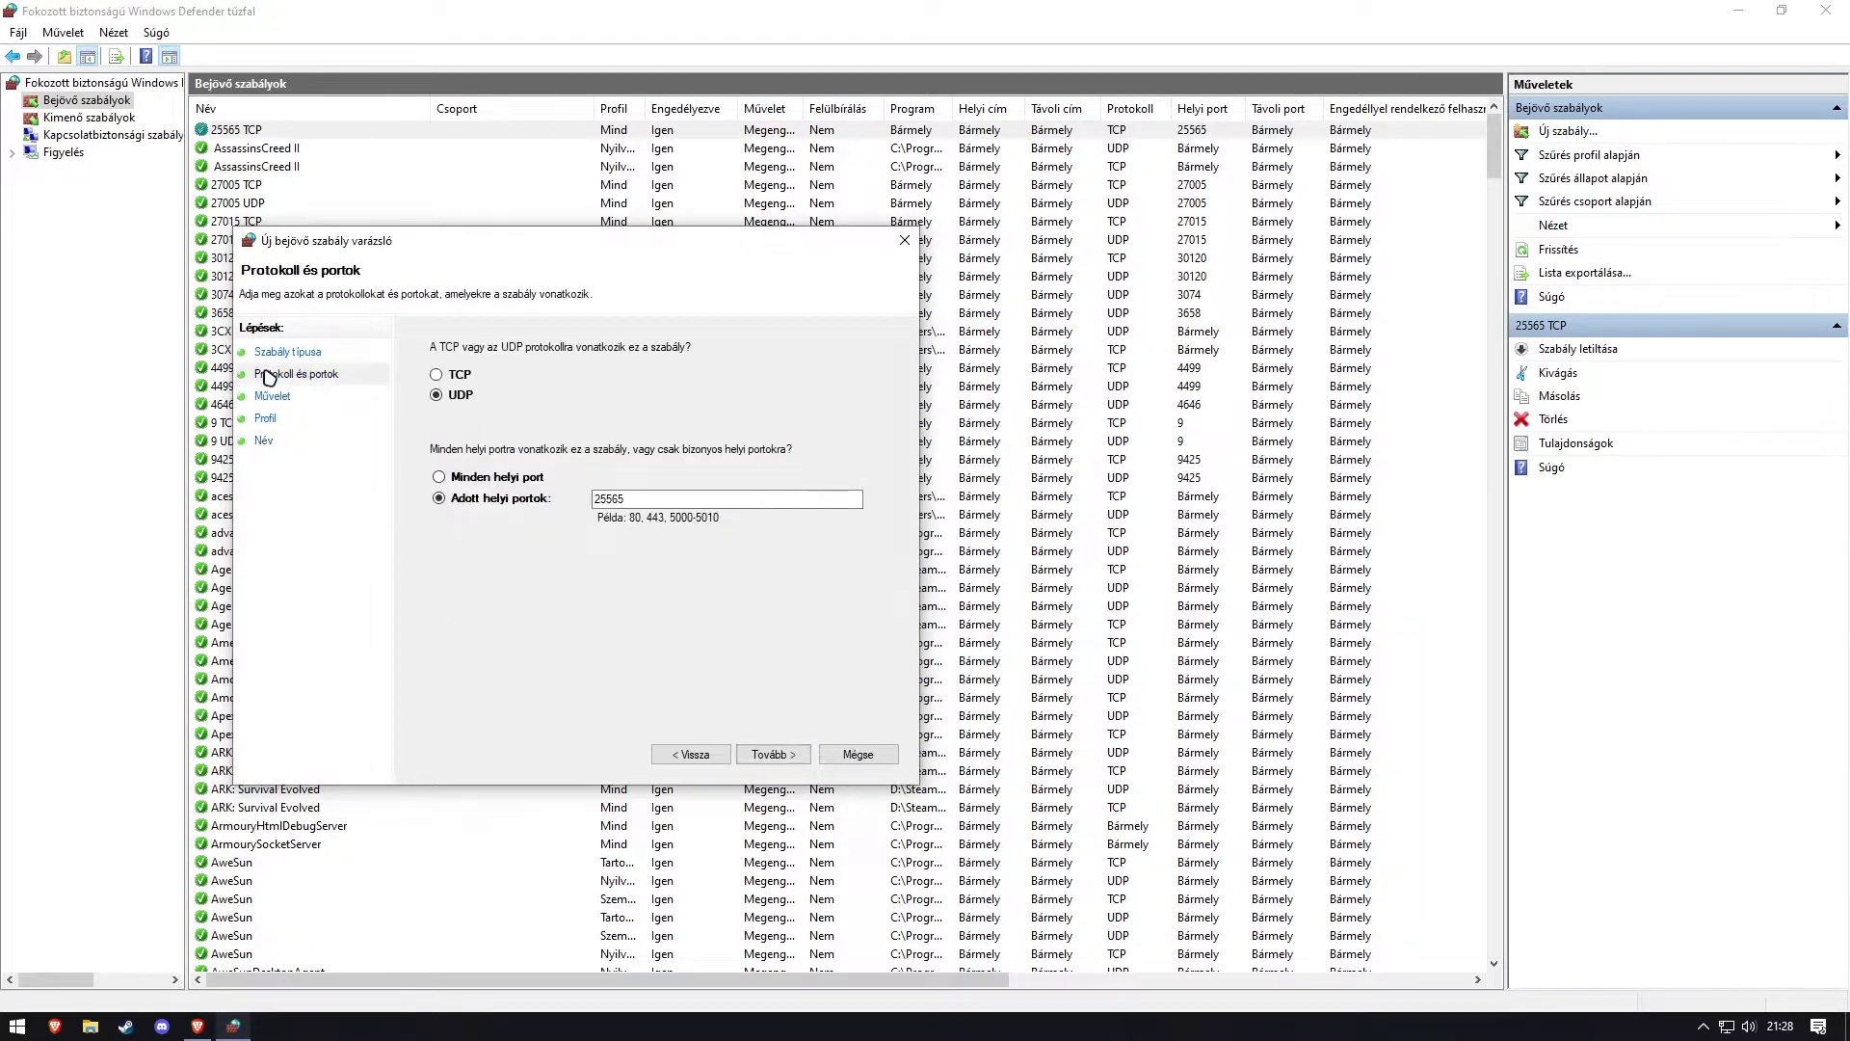
click(264, 441)
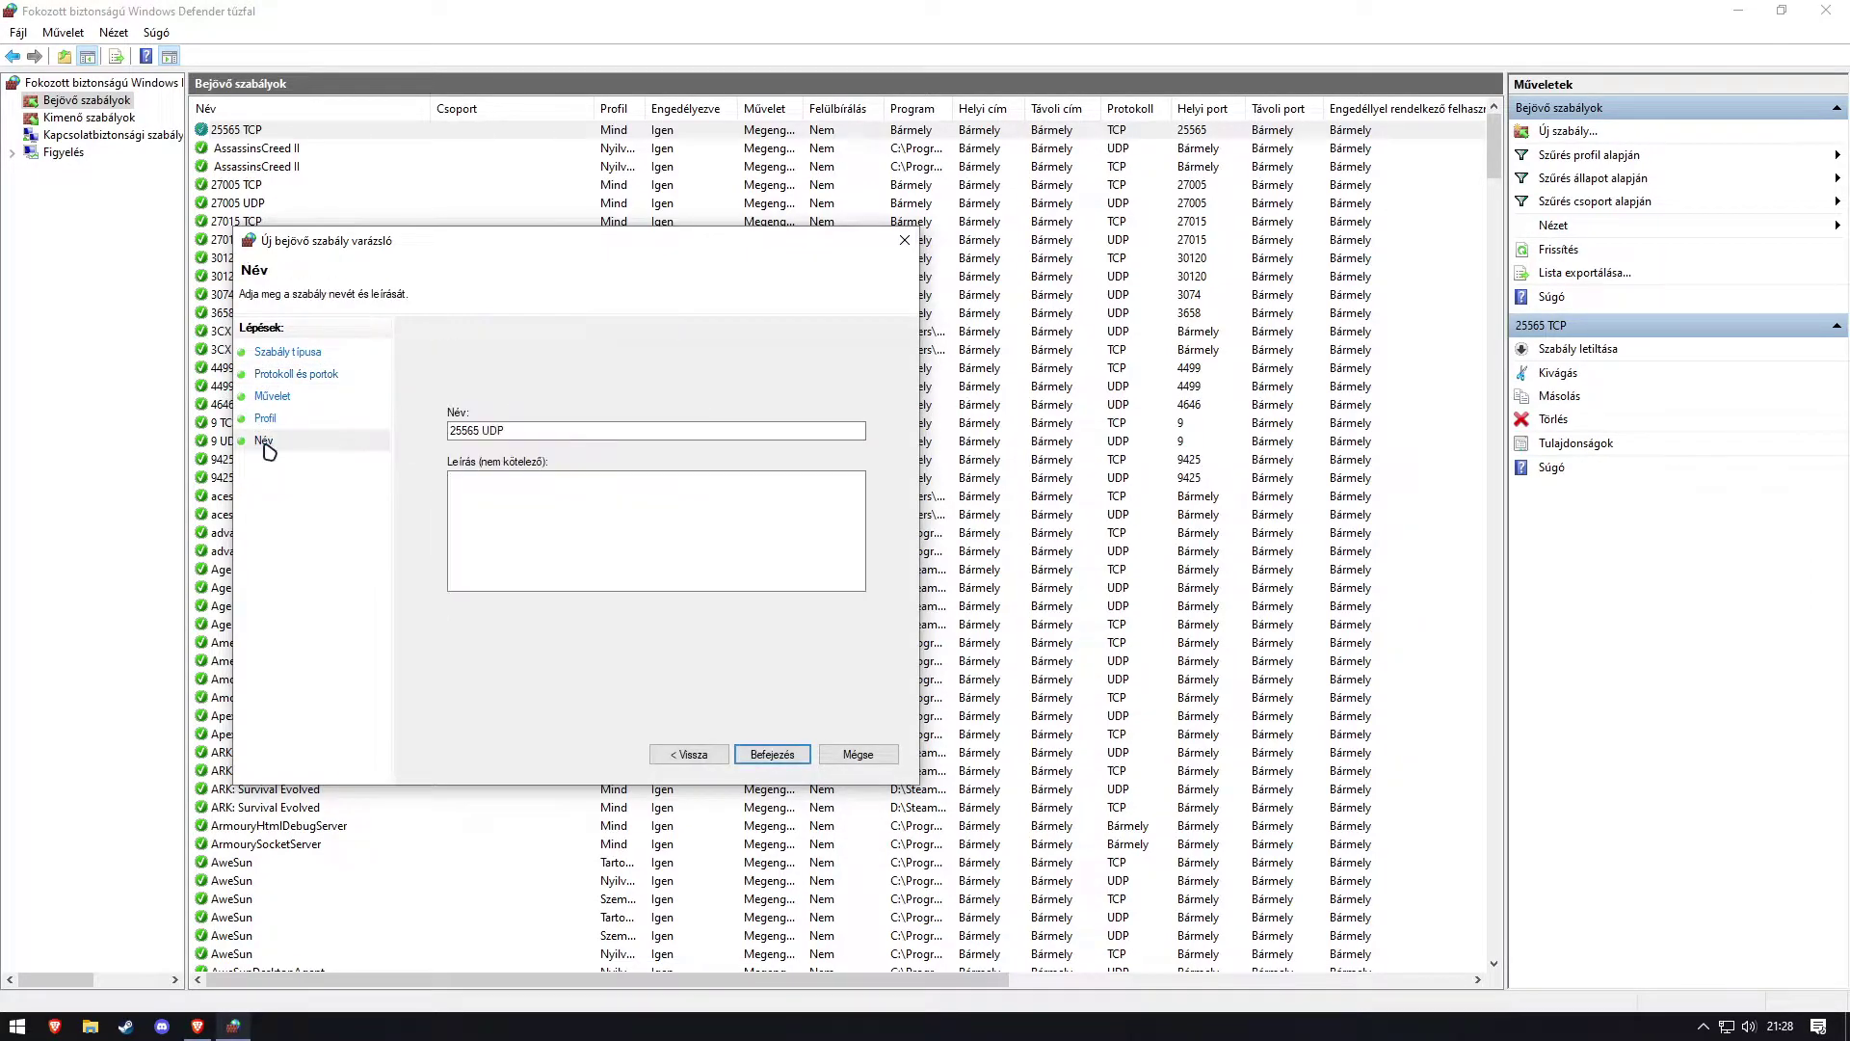
click(772, 754)
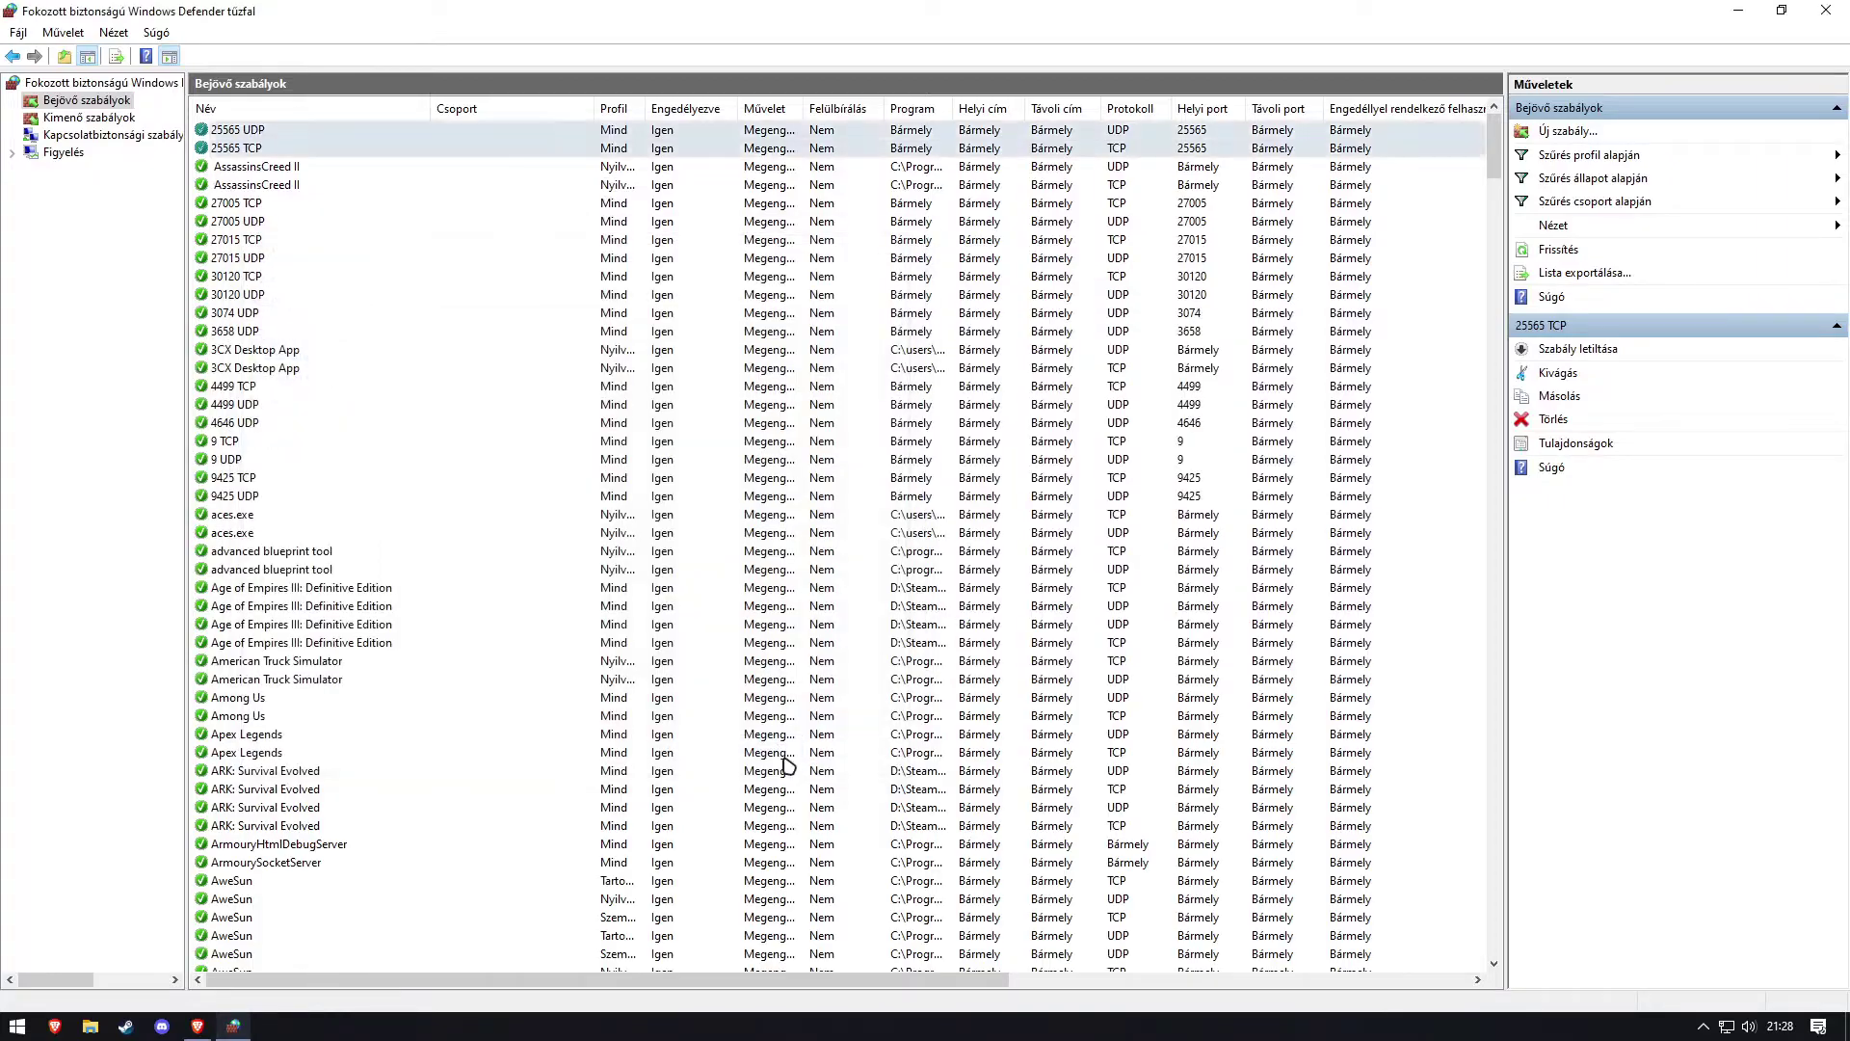
click(246, 130)
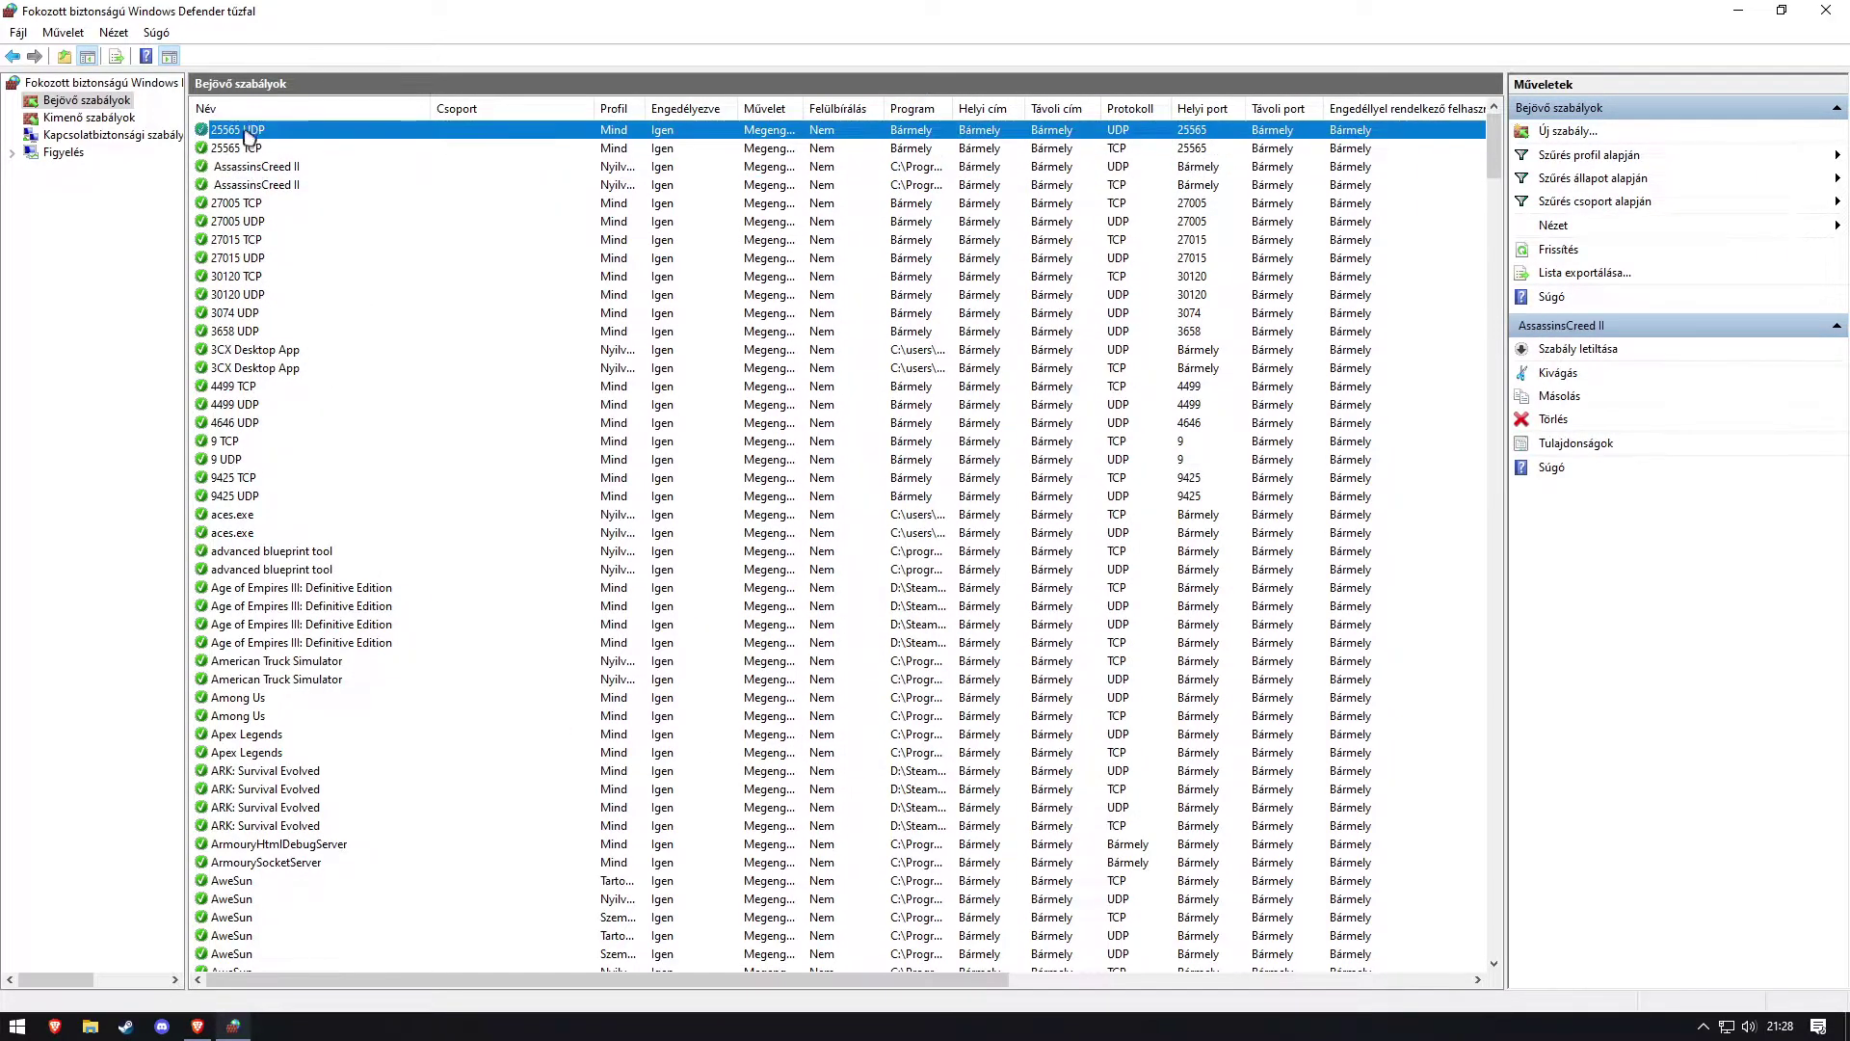
click(246, 150)
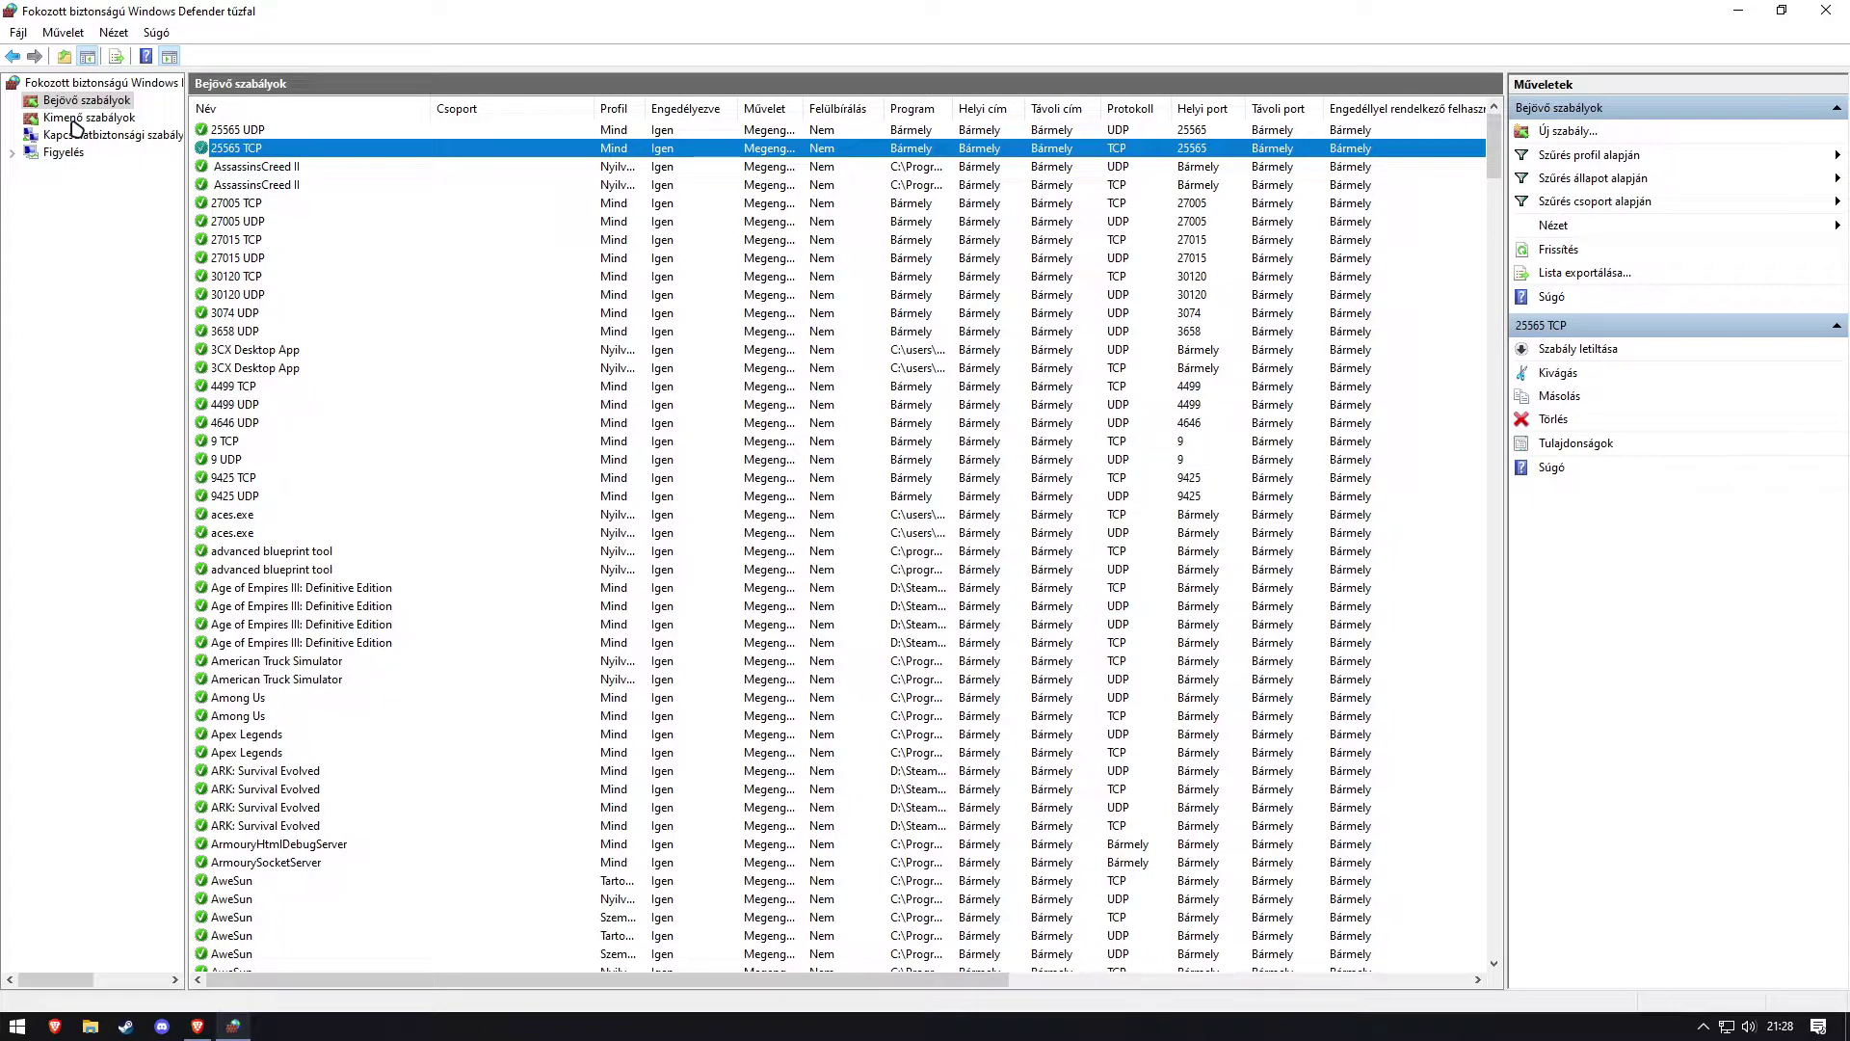
In the outbound rules, start a new rule of type Port for TCP with remote port 25565.
click(82, 117)
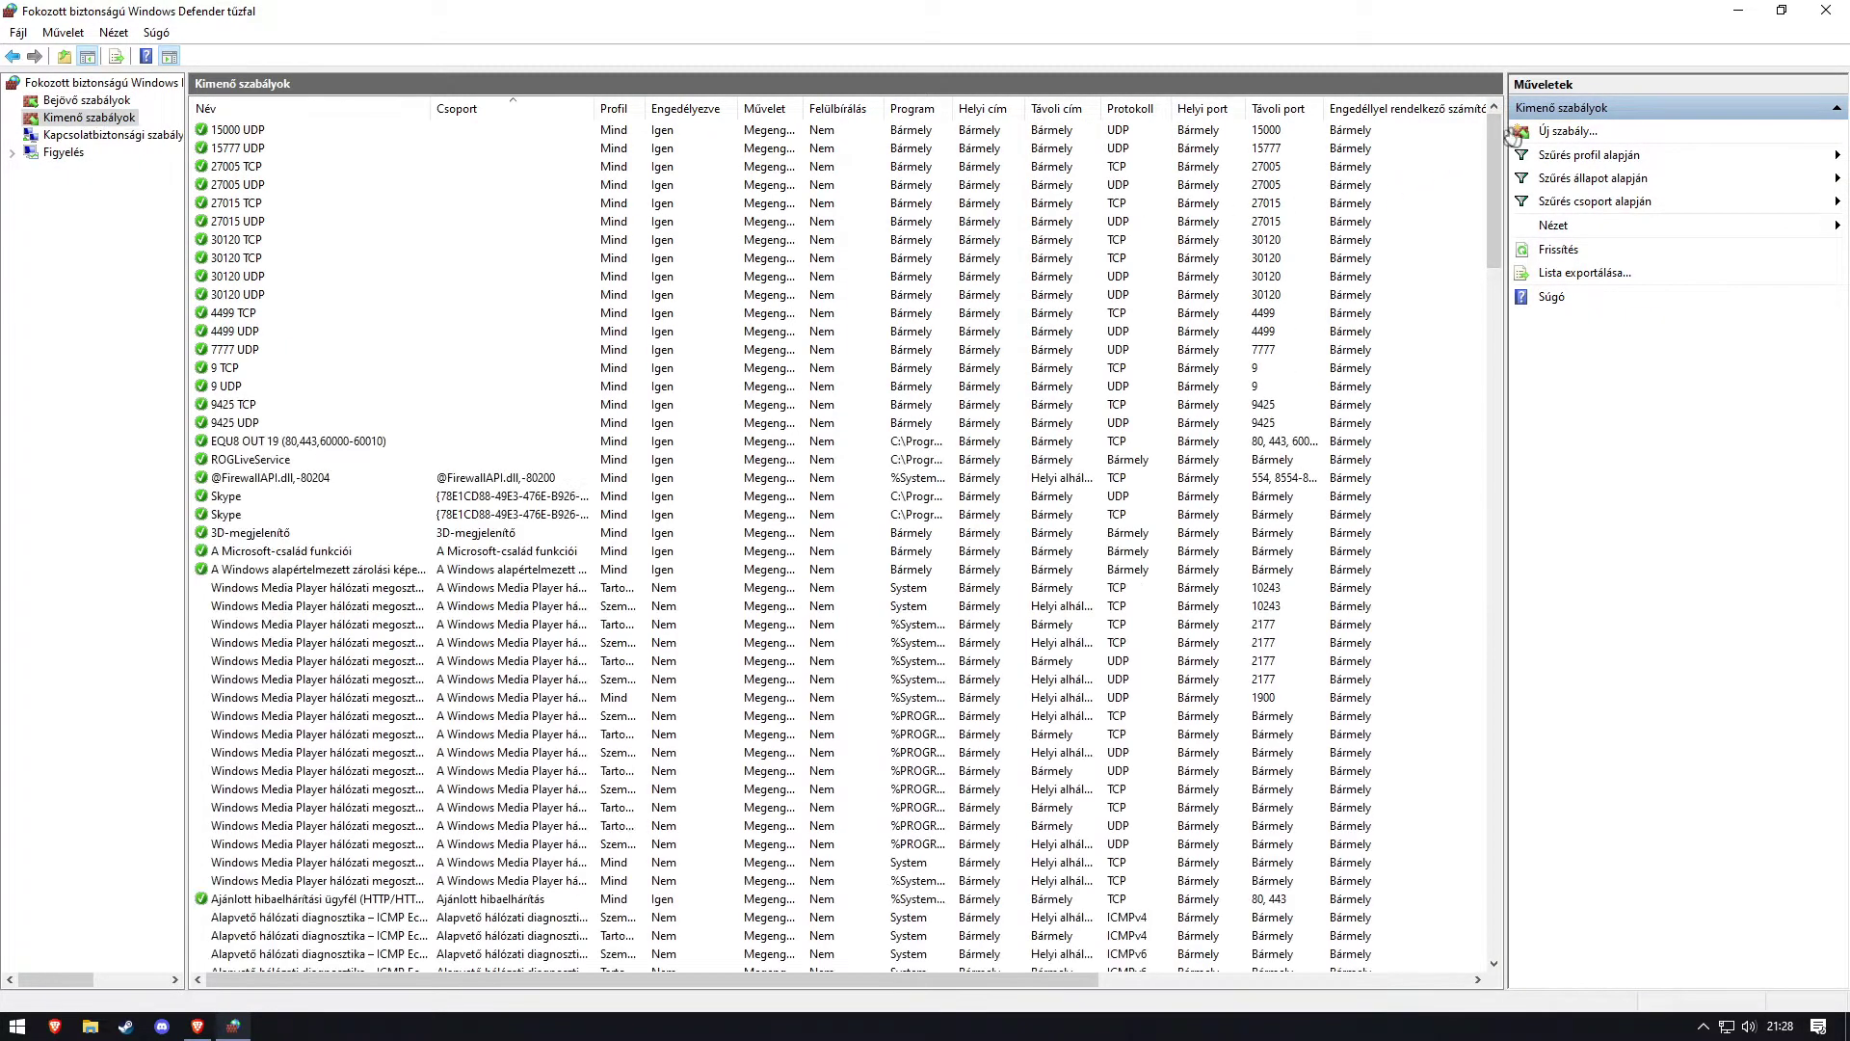
click(1564, 130)
click(241, 238)
click(241, 238)
key(ctrl+v)
click(572, 555)
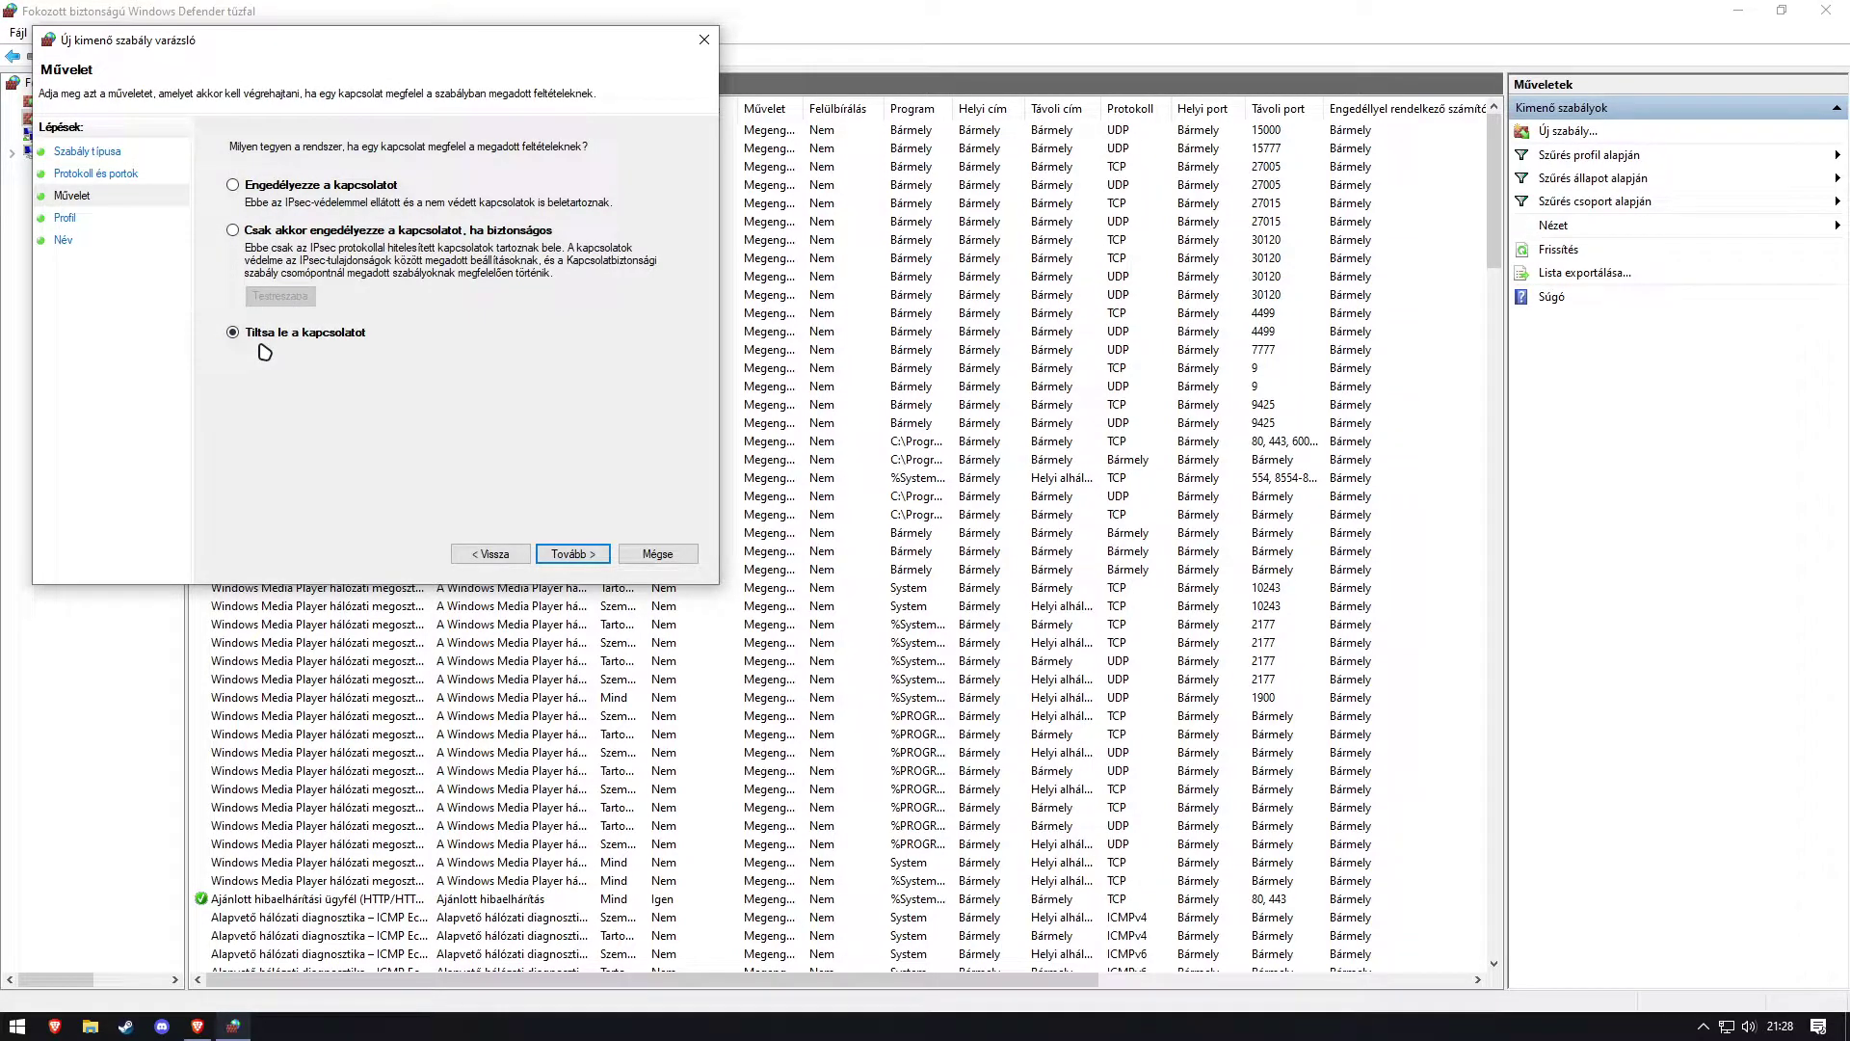
Set the action to allow the connection, keep all profiles, name the outbound rule 25565 TCP and finish it.
drag(245, 49, 508, 268)
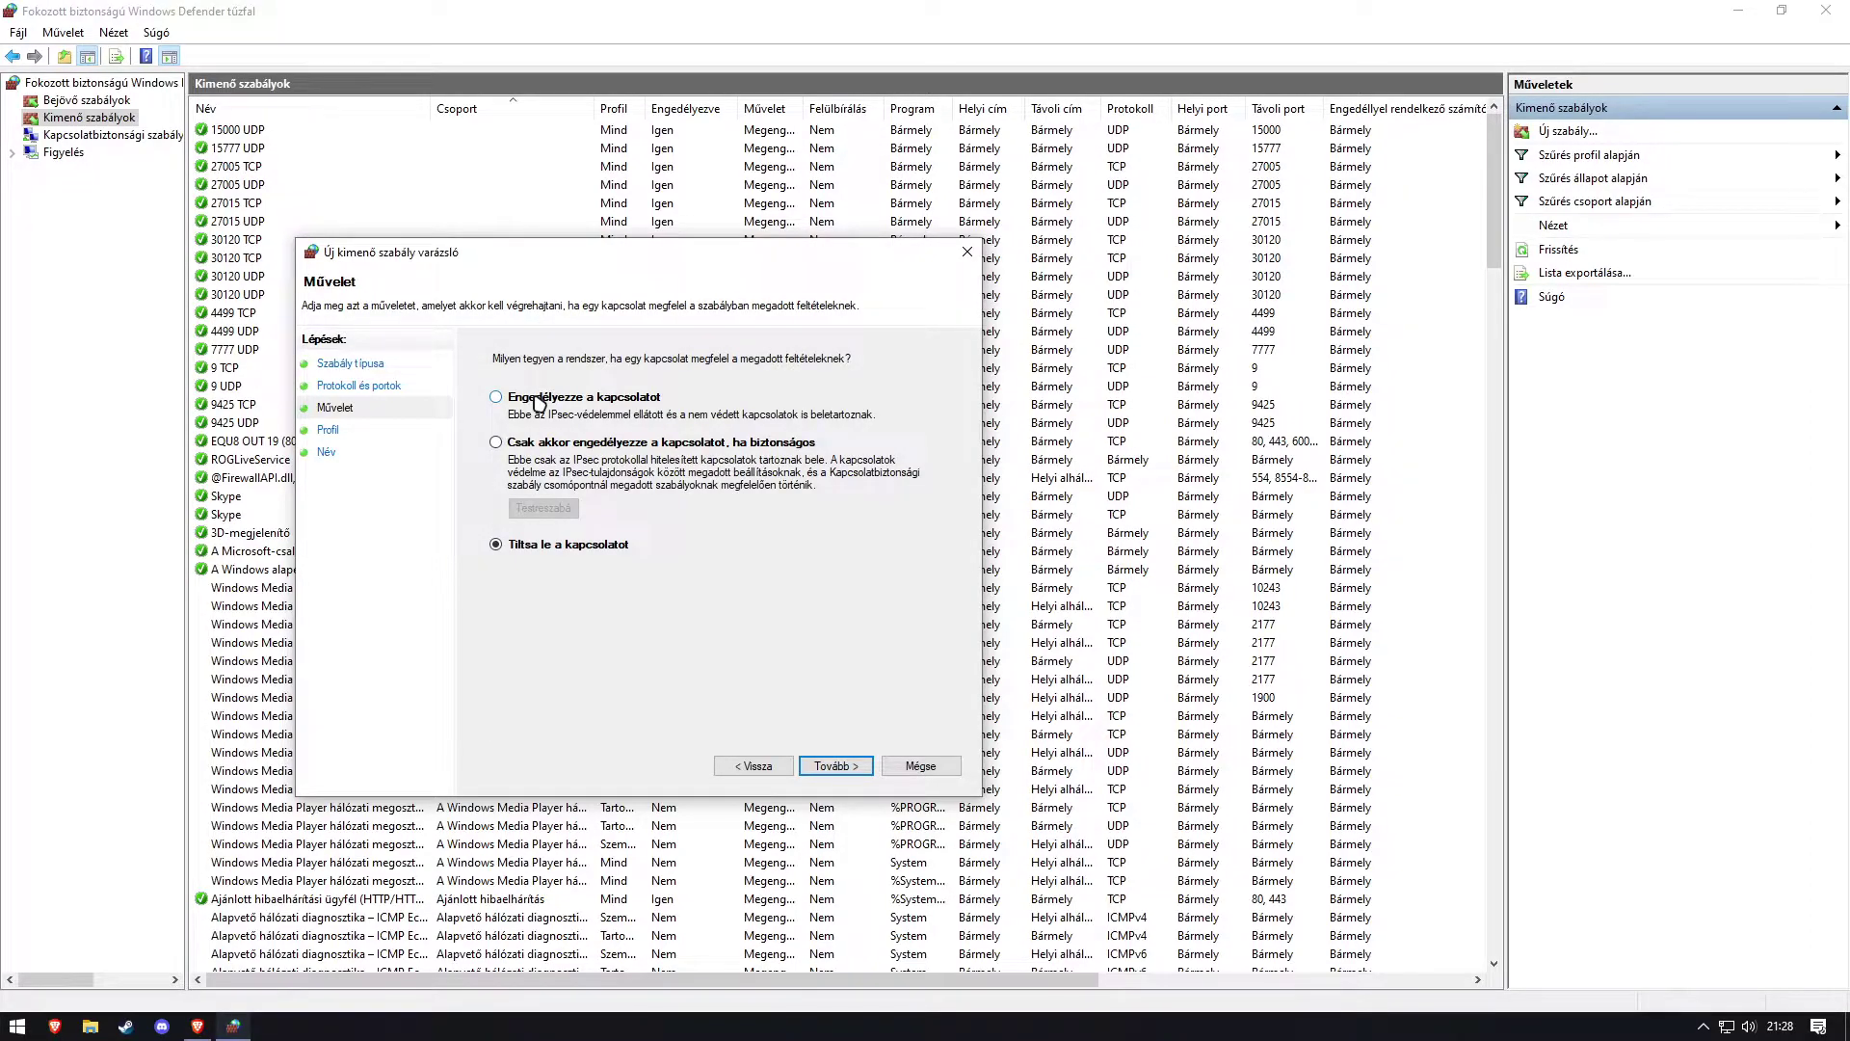
drag(416, 264, 320, 289)
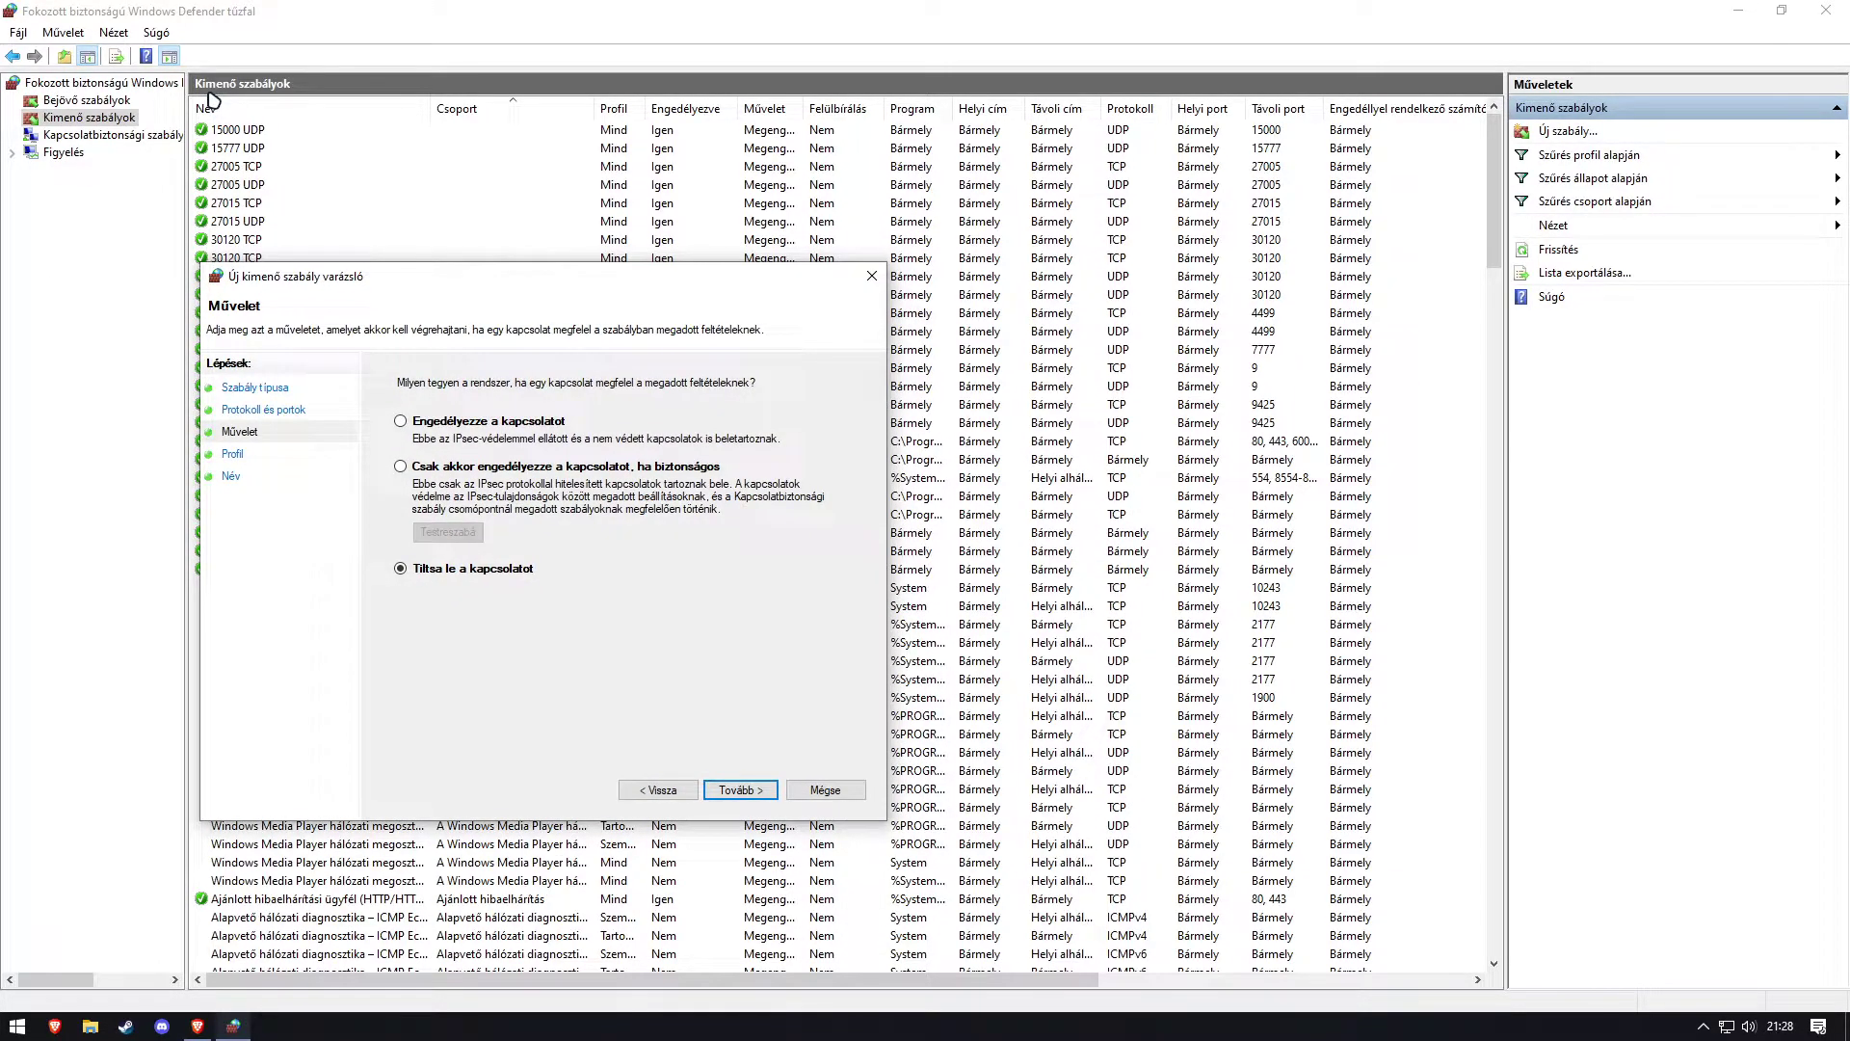
drag(272, 283, 358, 280)
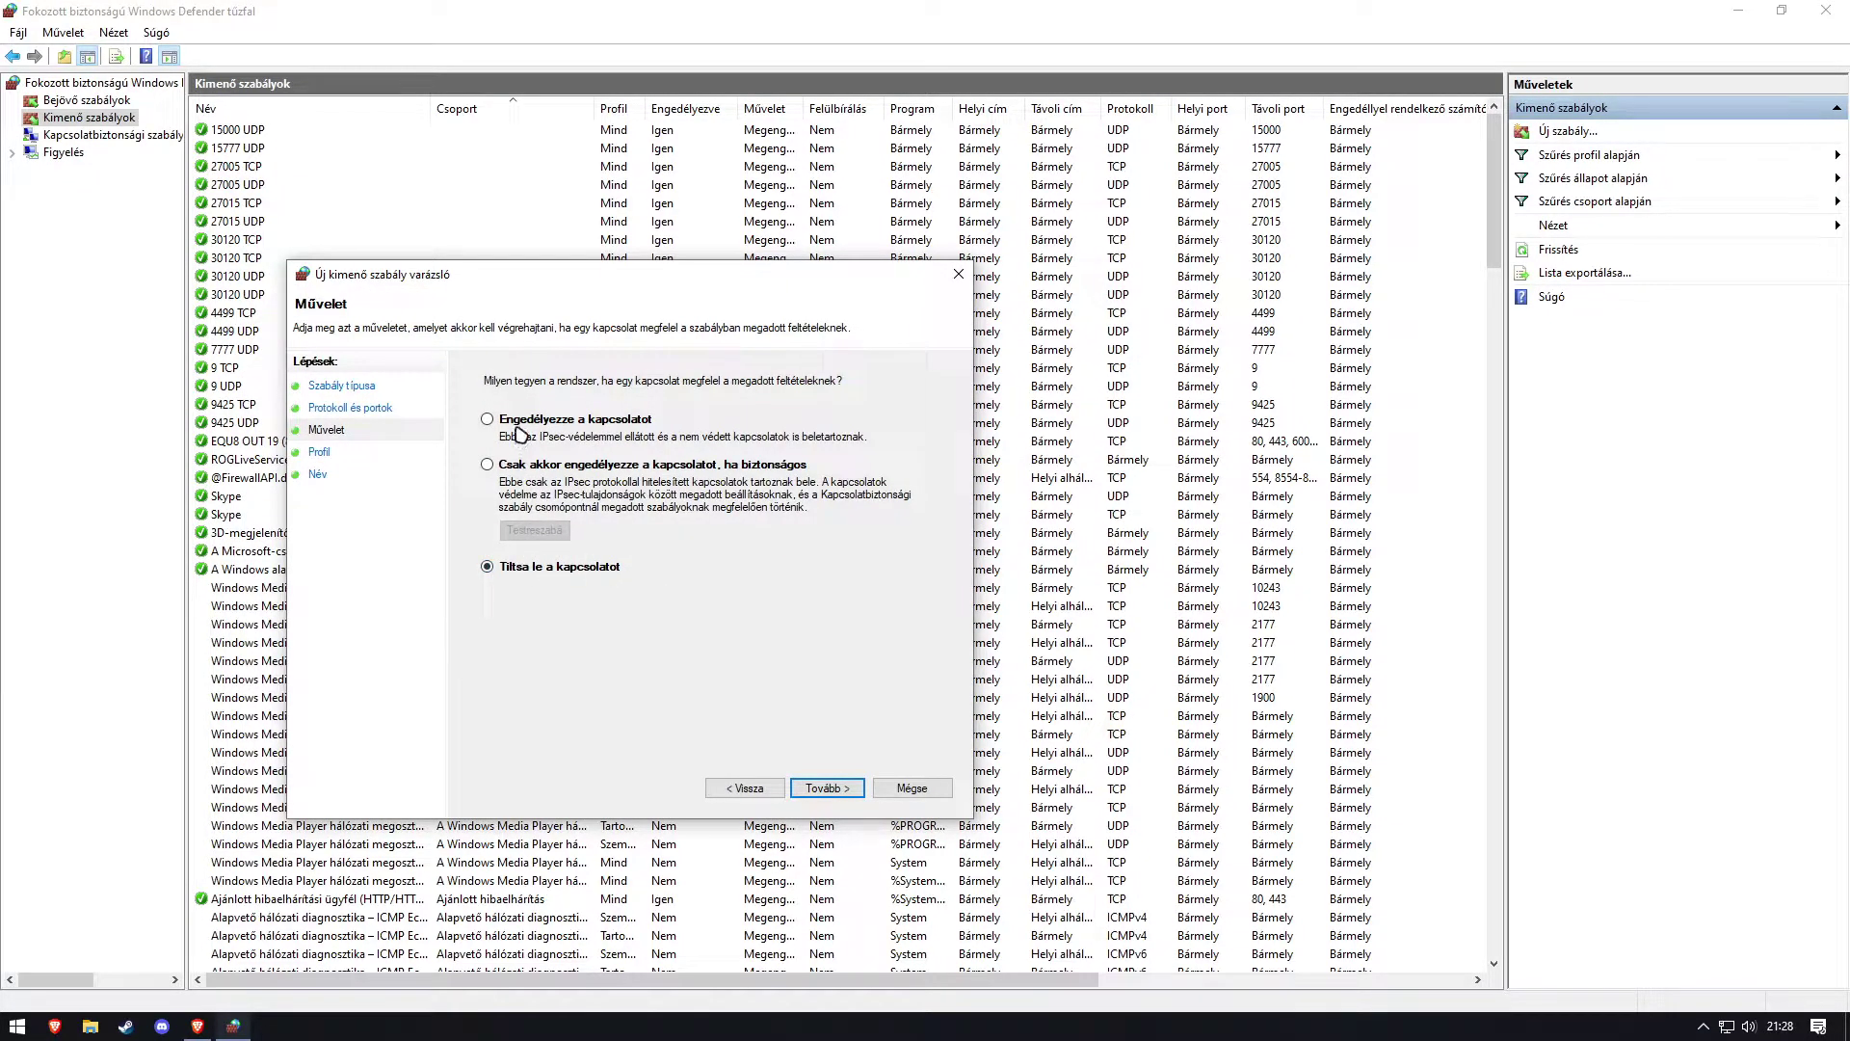
click(824, 789)
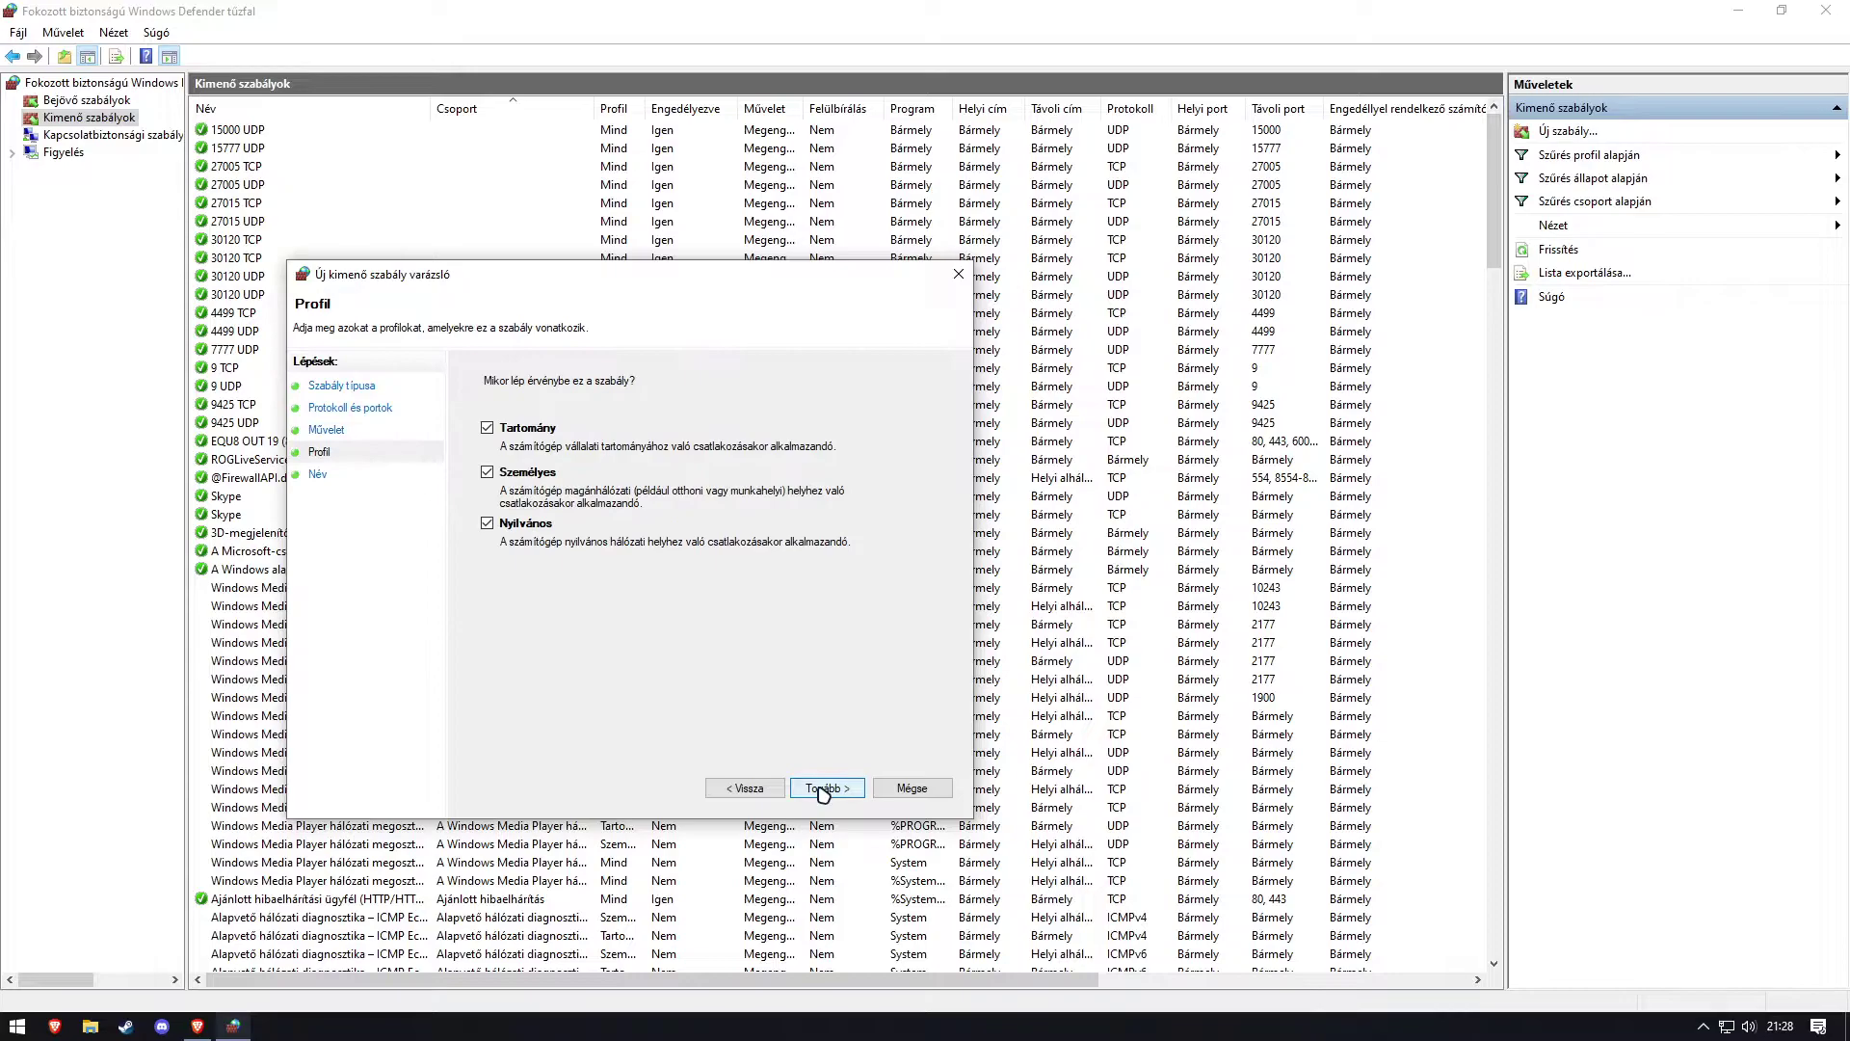
click(824, 790)
text(25565 TCP)
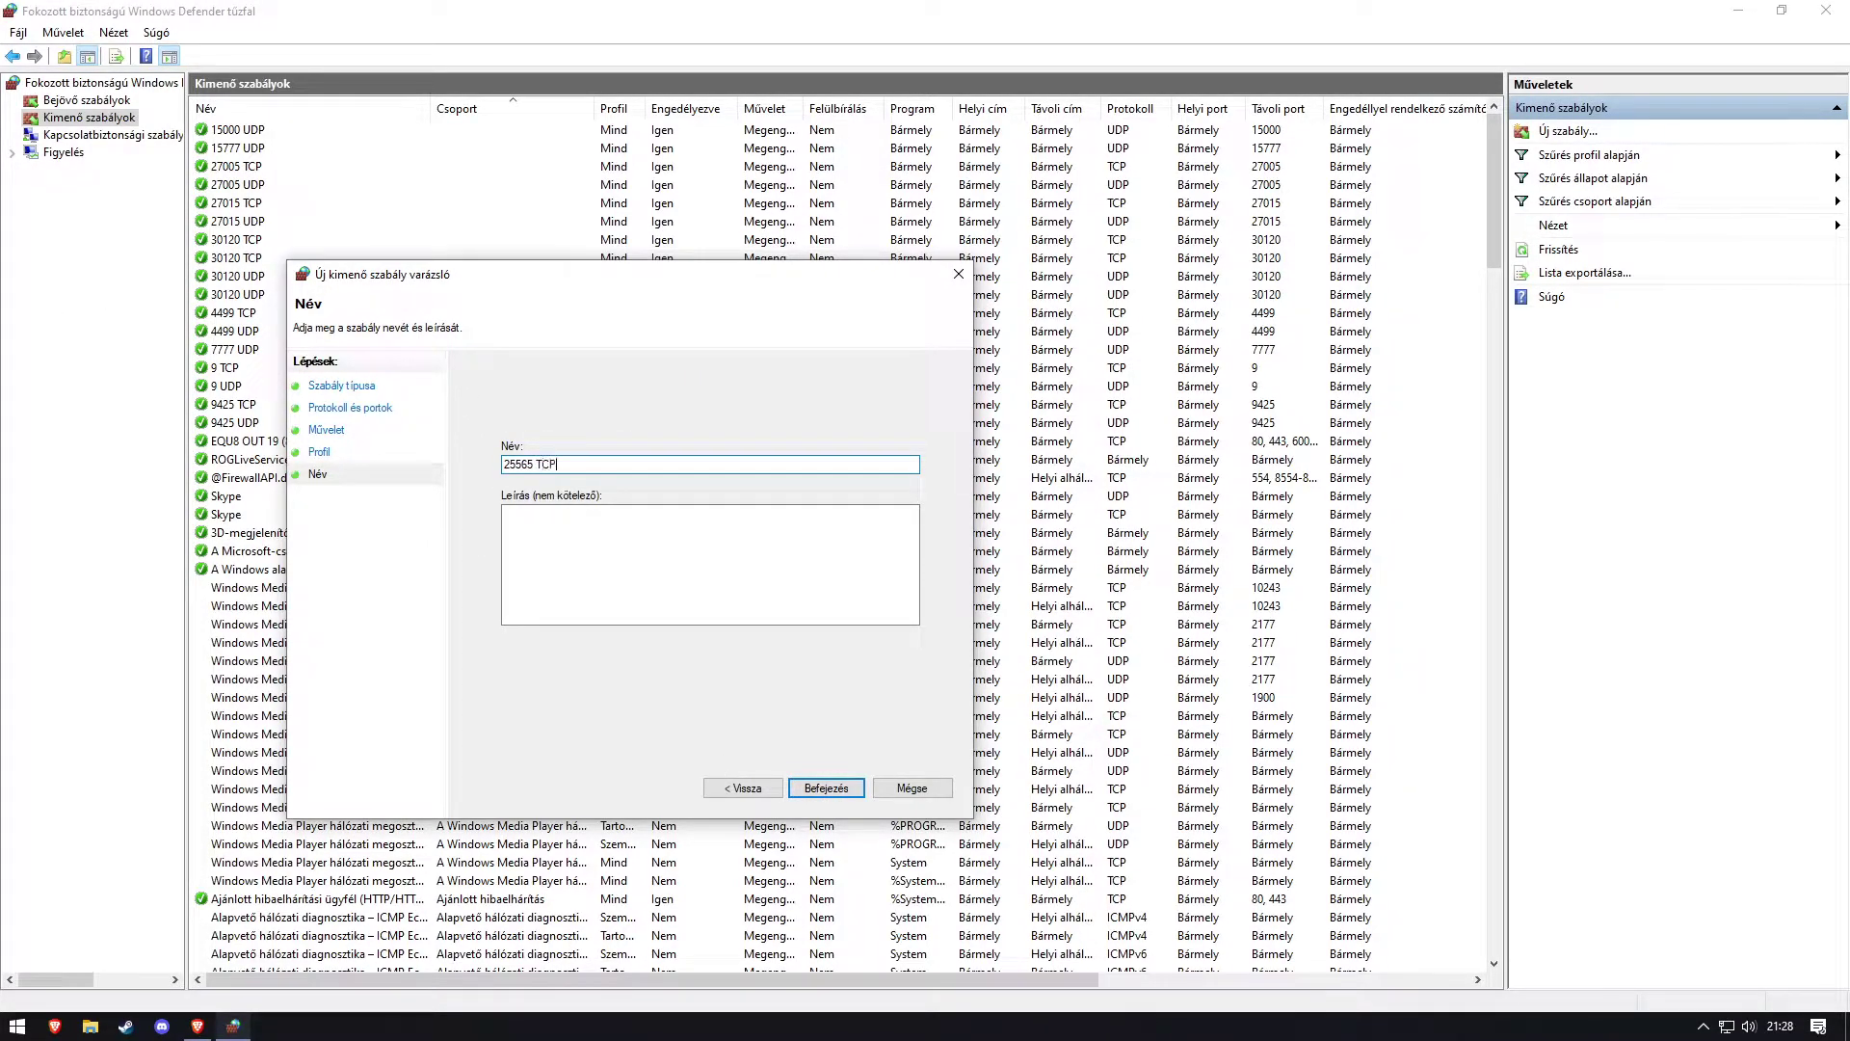
key(Return)
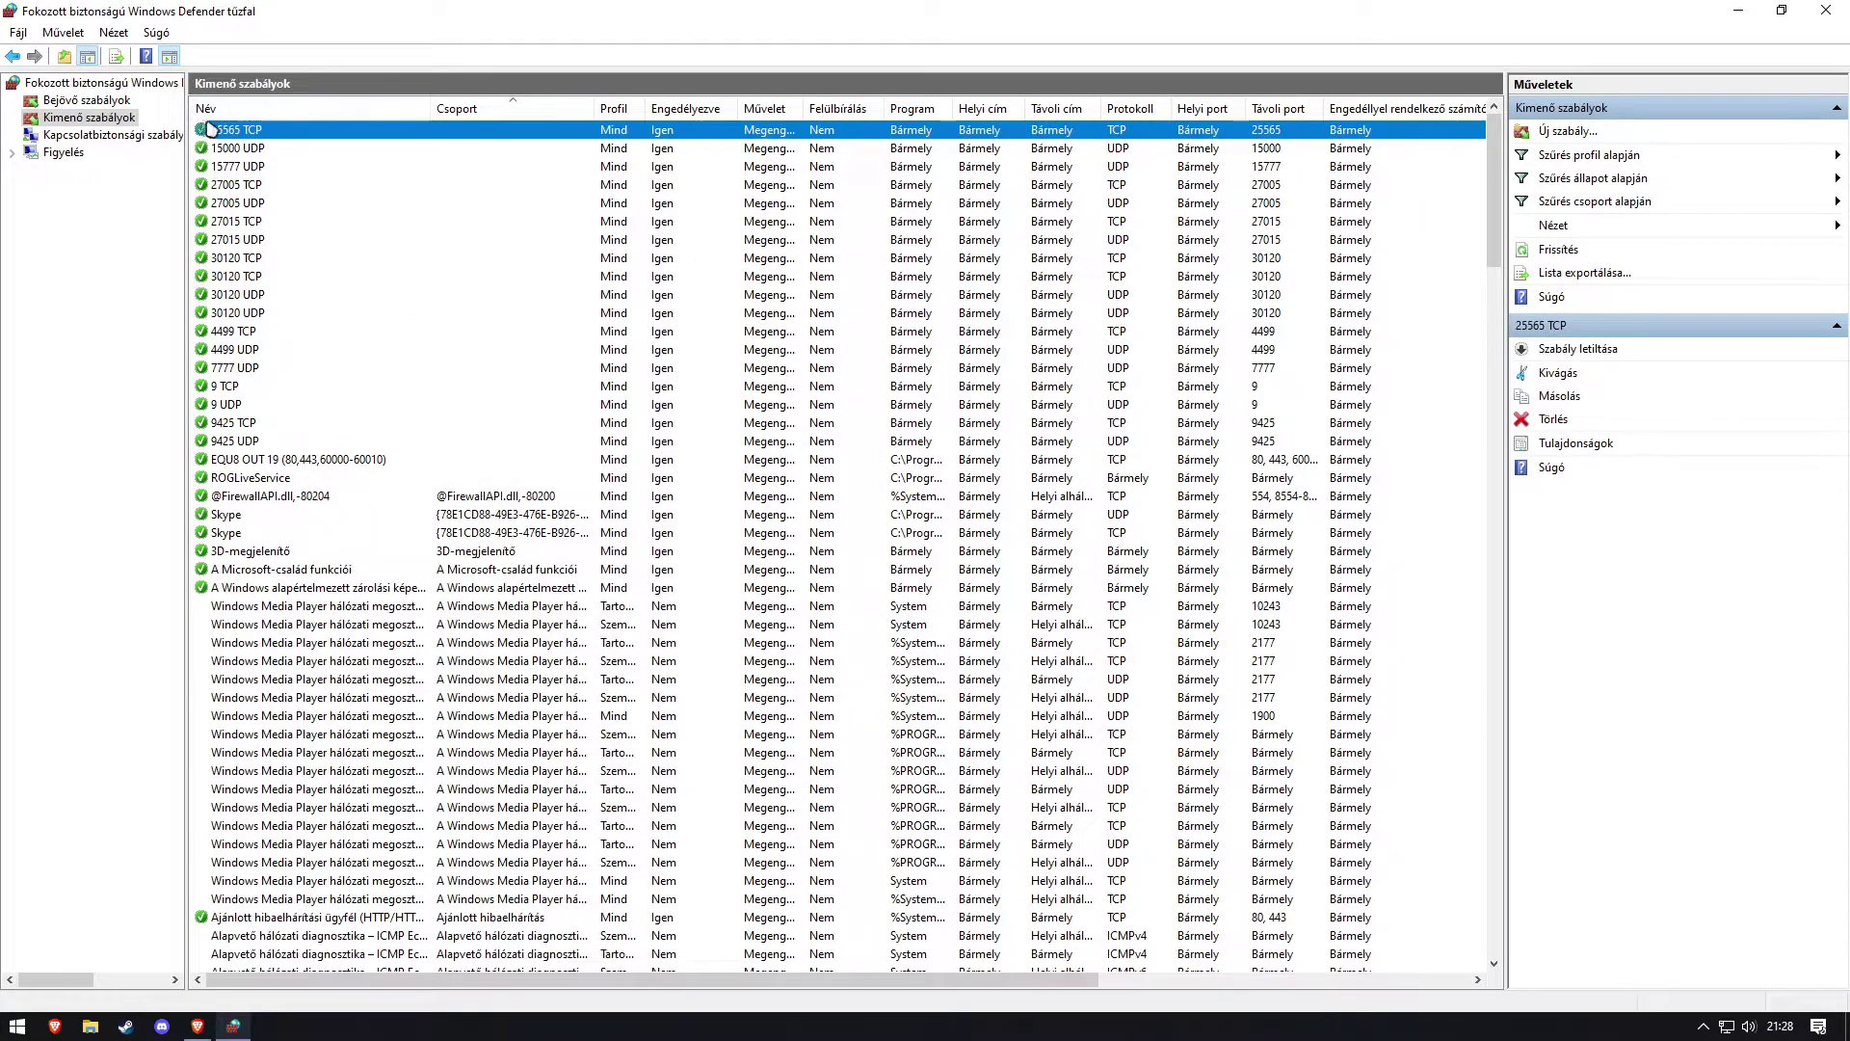
Start another outbound rule of type Port for UDP with specific remote port 25565.
click(1581, 133)
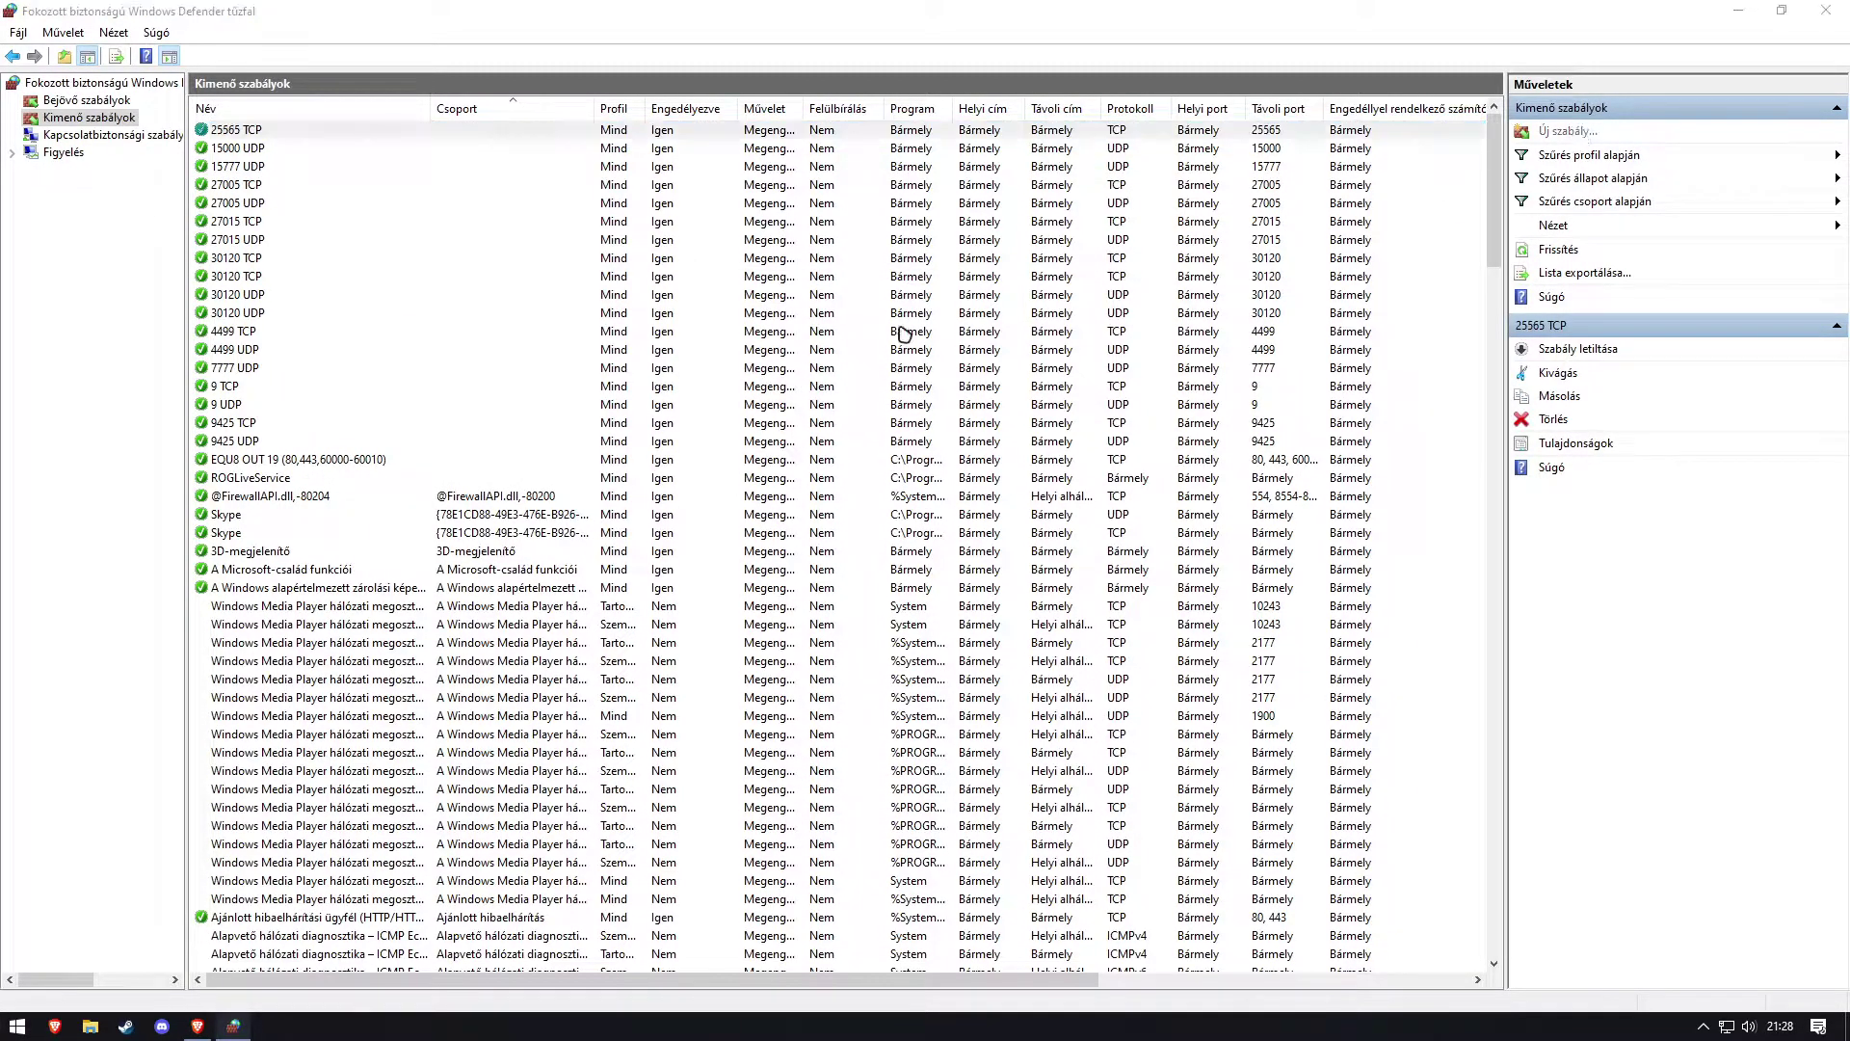
click(259, 264)
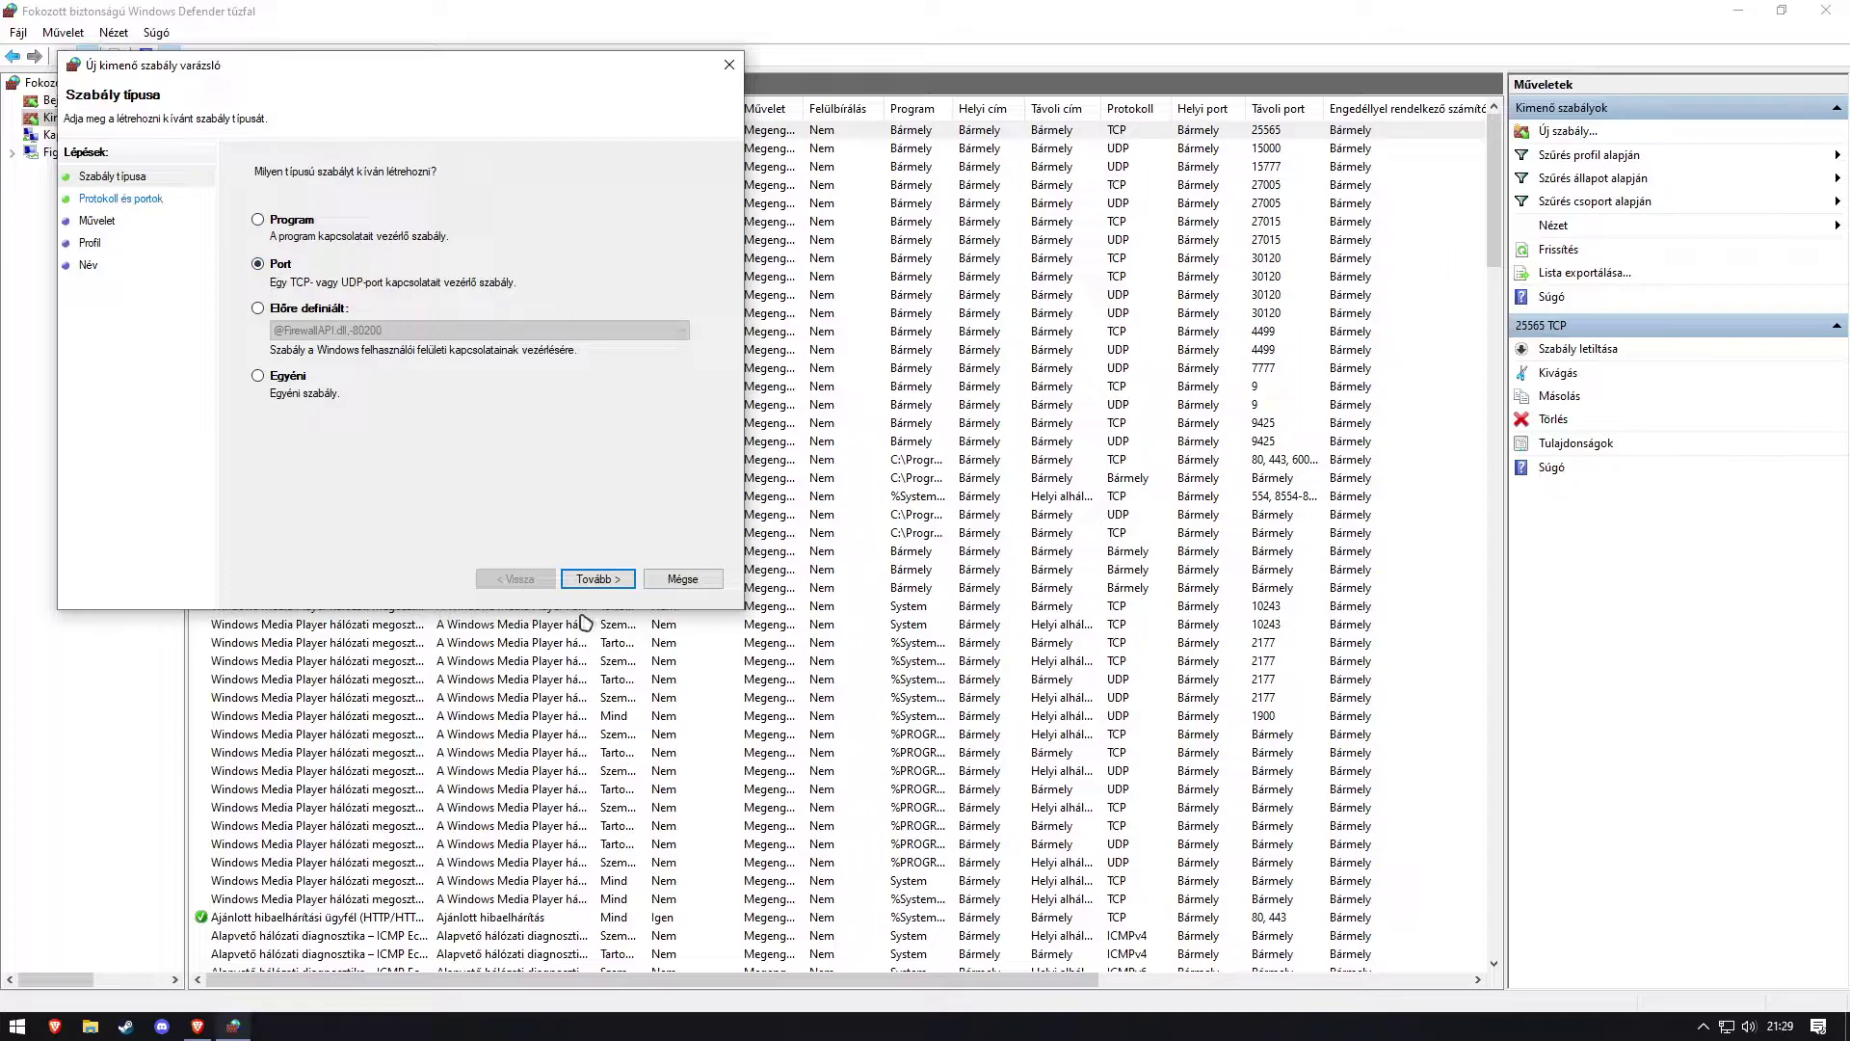
click(626, 579)
click(424, 323)
text(25565)
click(593, 578)
Allow the connection, keep all profiles, name the outbound rule 25565 UDP and finish it.
click(295, 209)
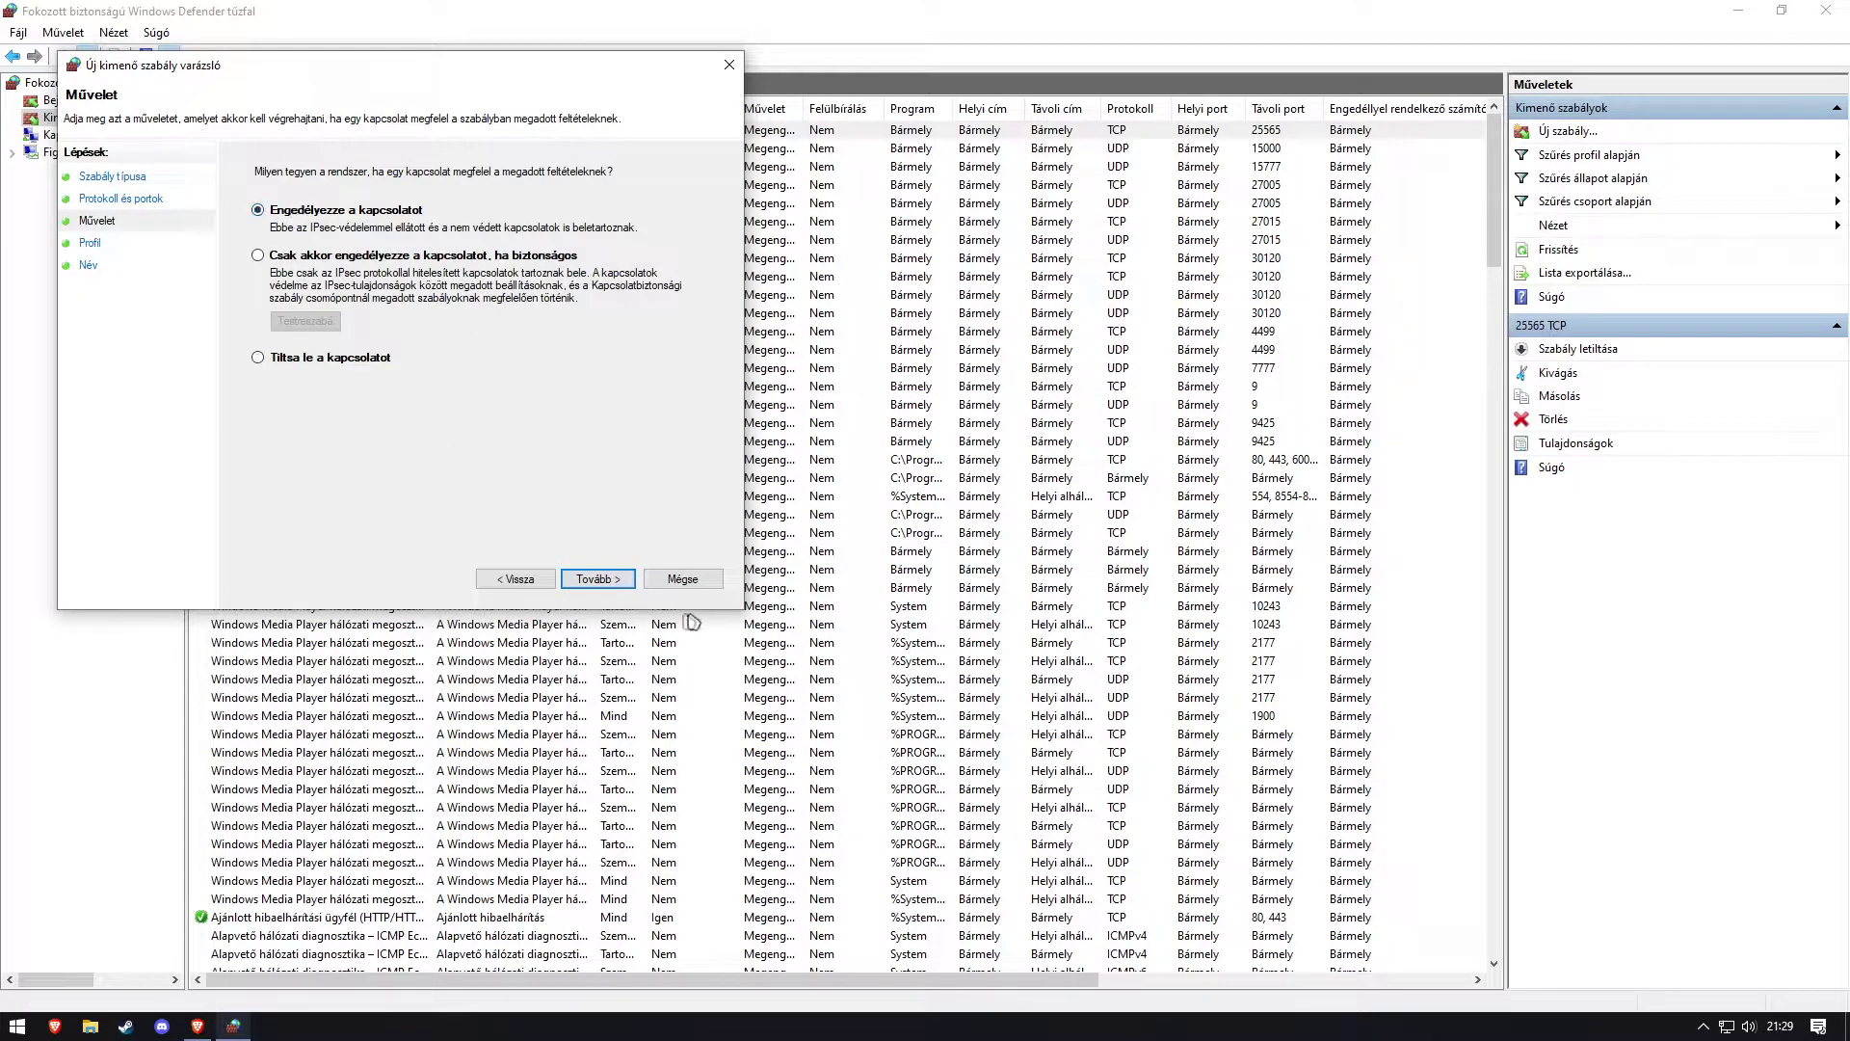
click(592, 579)
click(590, 579)
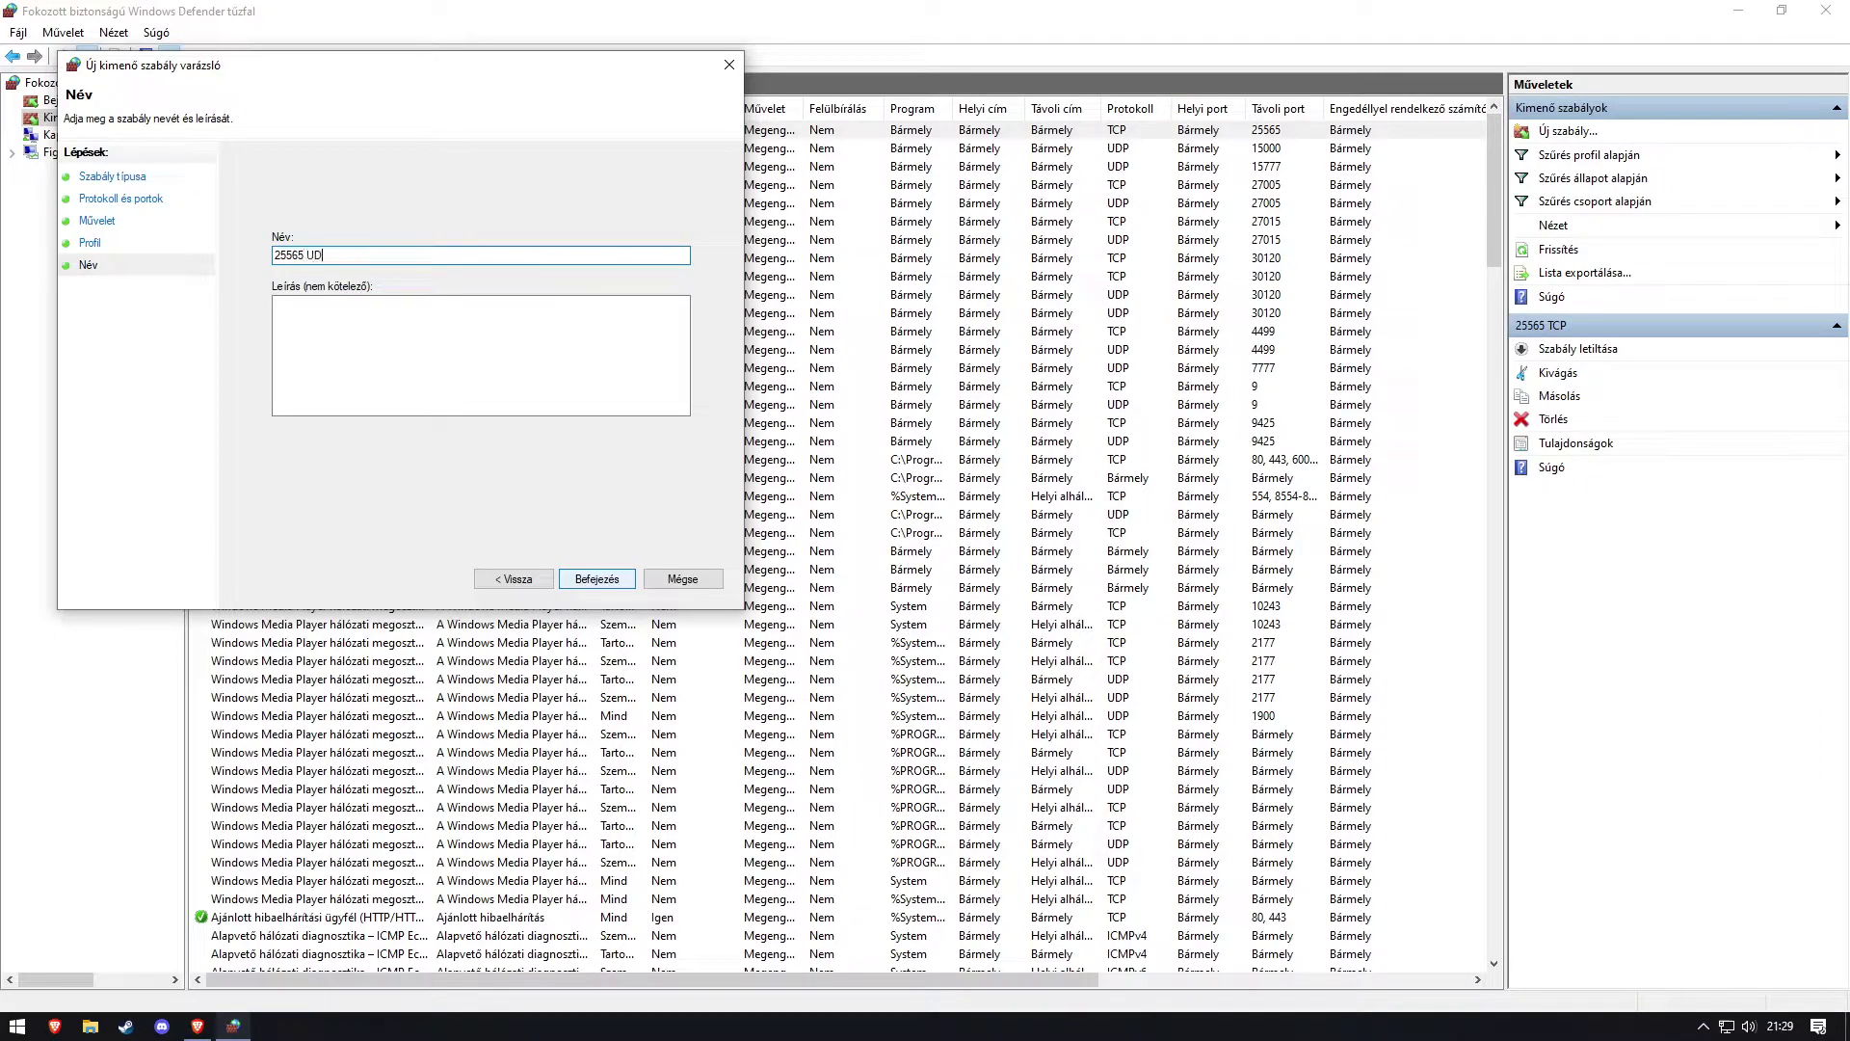
text(25565 UDP)
click(590, 579)
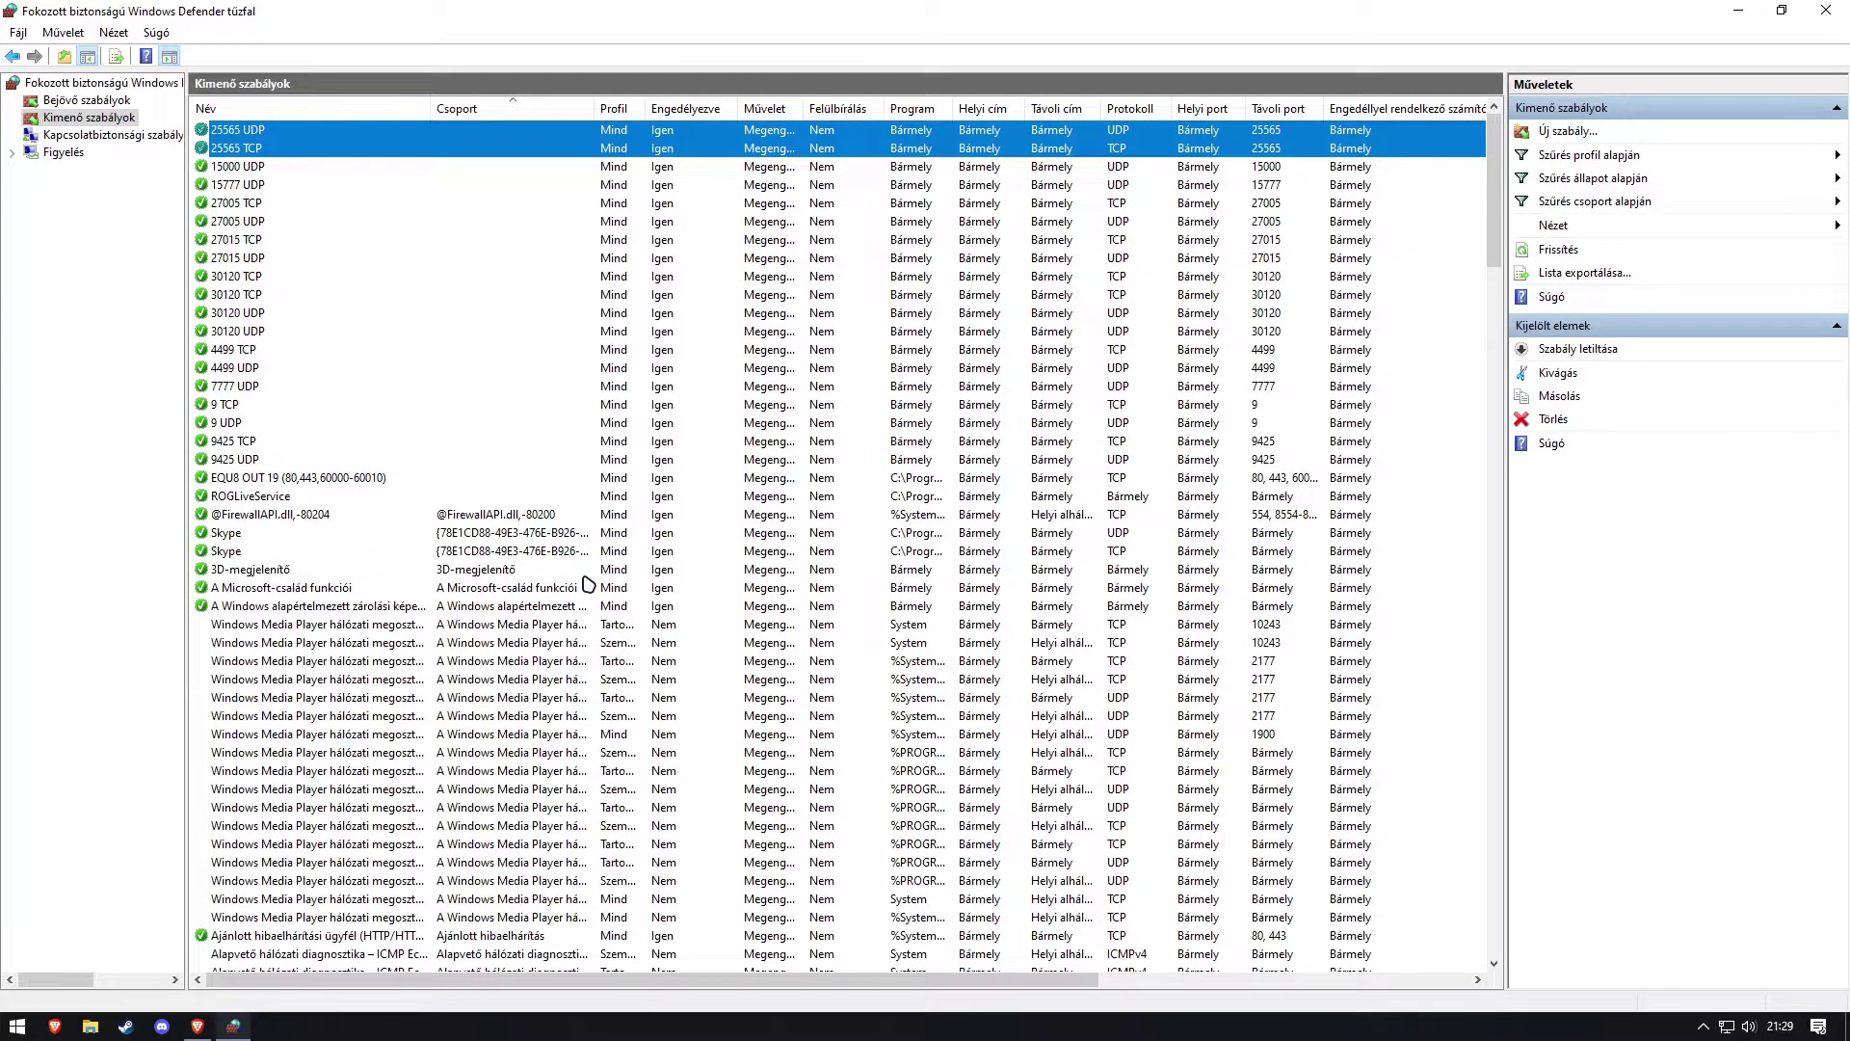
Switch to the browser and examine the port numbers and ranges listed for Minecraft on PC and Switch.
key(alt+Tab)
mouse_move(404, 559)
mouse_down()
mouse_move(451, 559)
mouse_move(413, 559)
mouse_up()
double_click(451, 559)
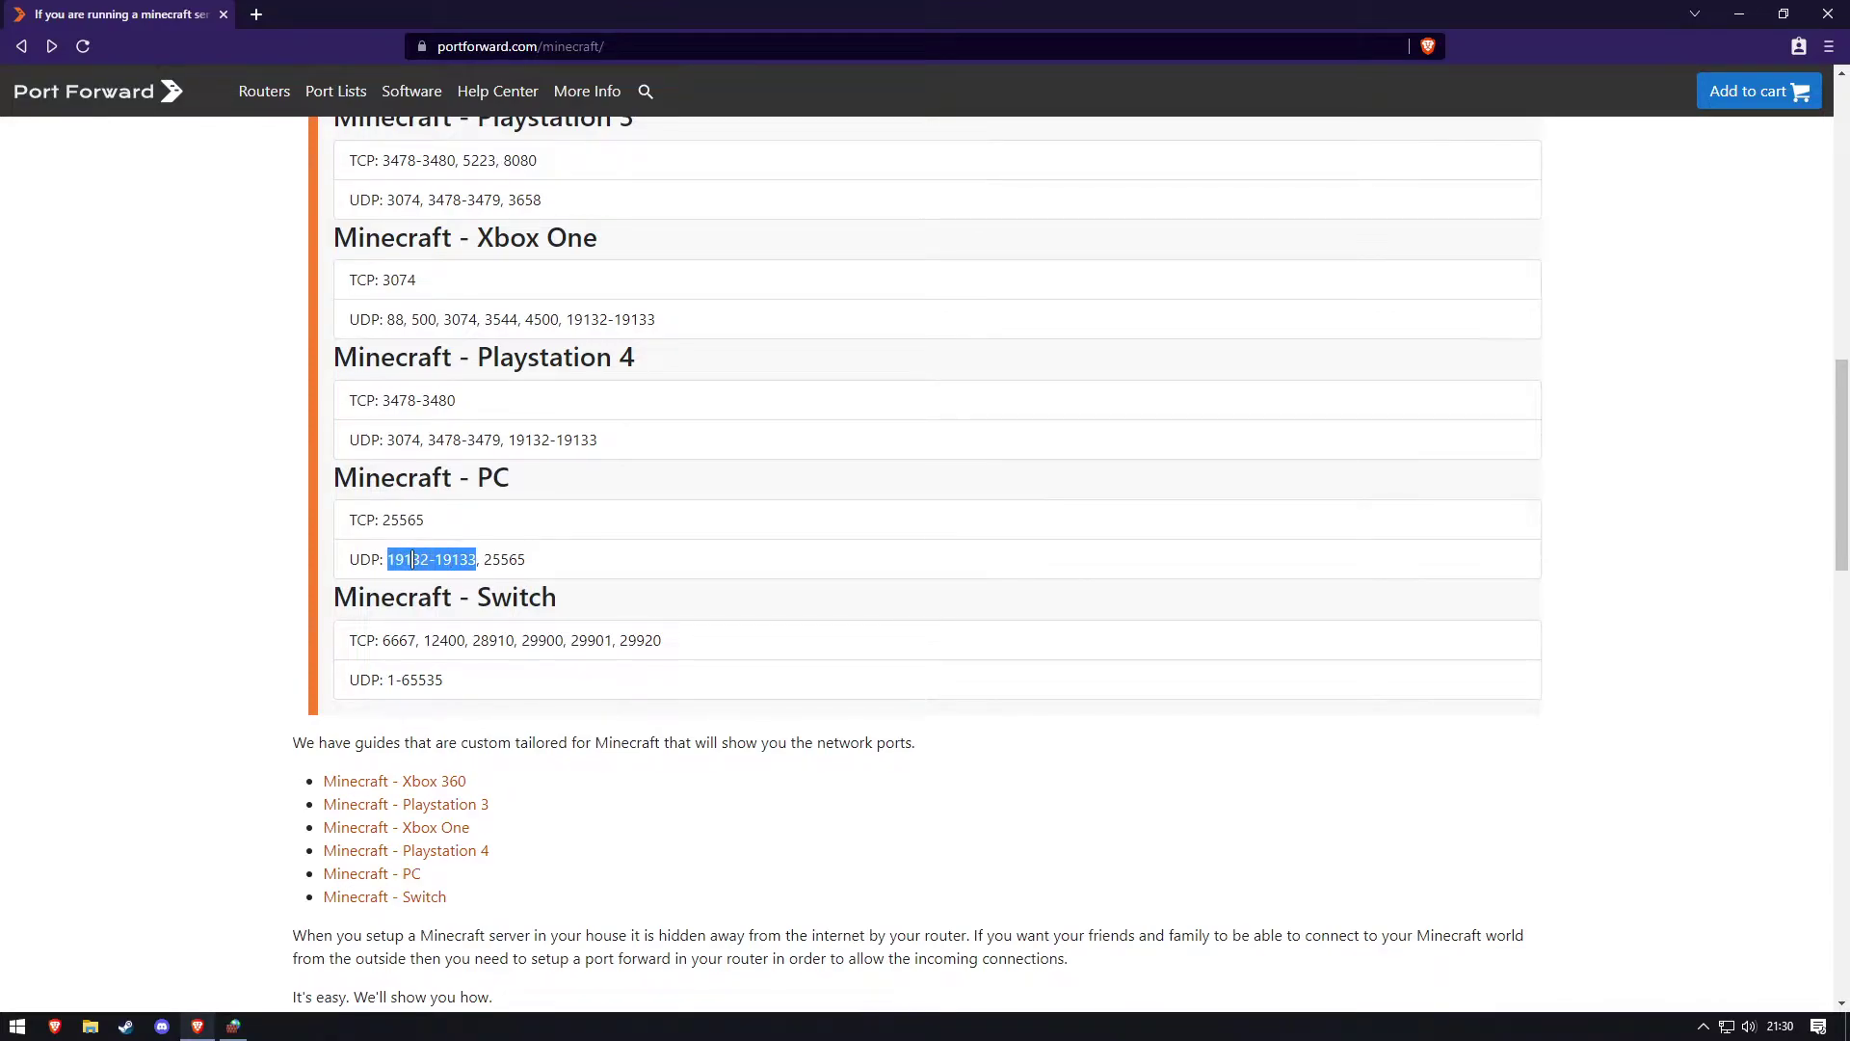
click(413, 559)
double_click(412, 559)
drag(412, 559, 454, 559)
triple_click(428, 560)
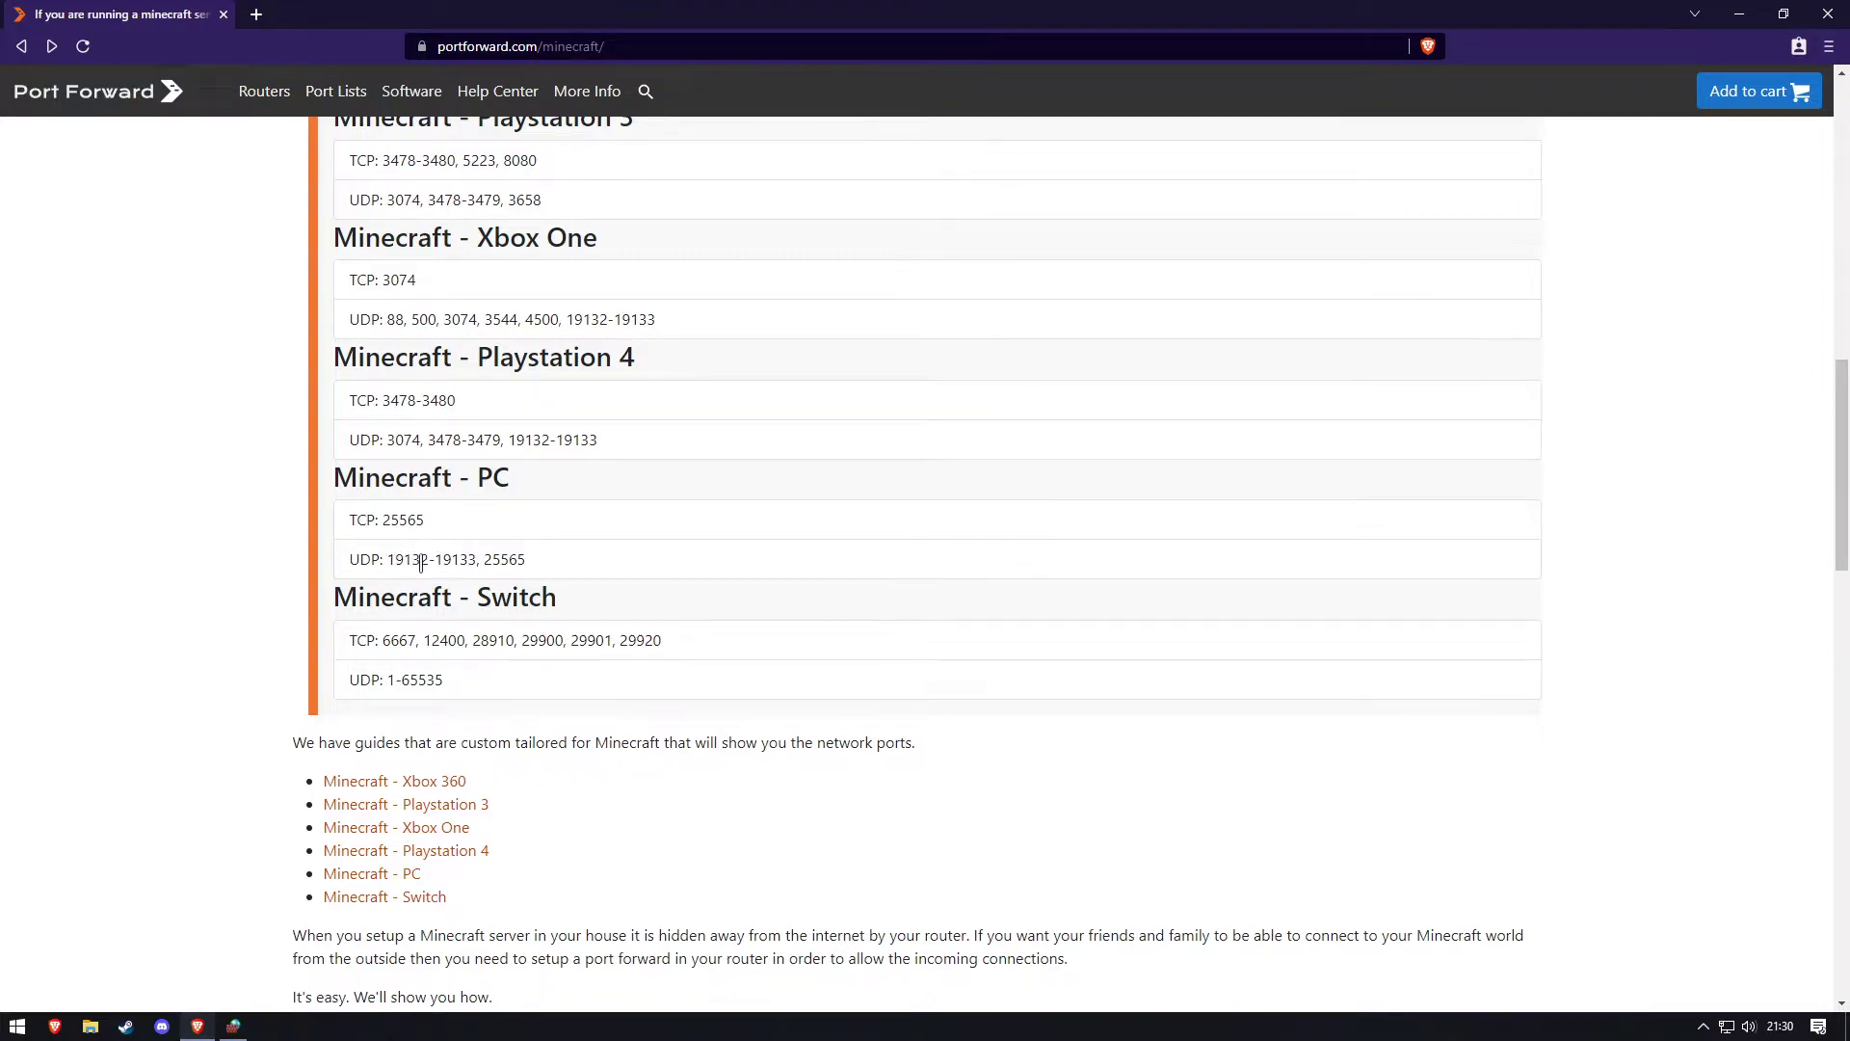
click(449, 562)
drag(428, 563, 471, 559)
click(448, 588)
drag(388, 559, 439, 559)
double_click(439, 559)
click(425, 588)
mouse_move(445, 681)
mouse_down()
mouse_move(387, 681)
mouse_move(441, 680)
mouse_up()
click(388, 680)
click(463, 682)
double_click(421, 561)
double_click(453, 560)
drag(452, 559, 387, 559)
key(ctrl+c)
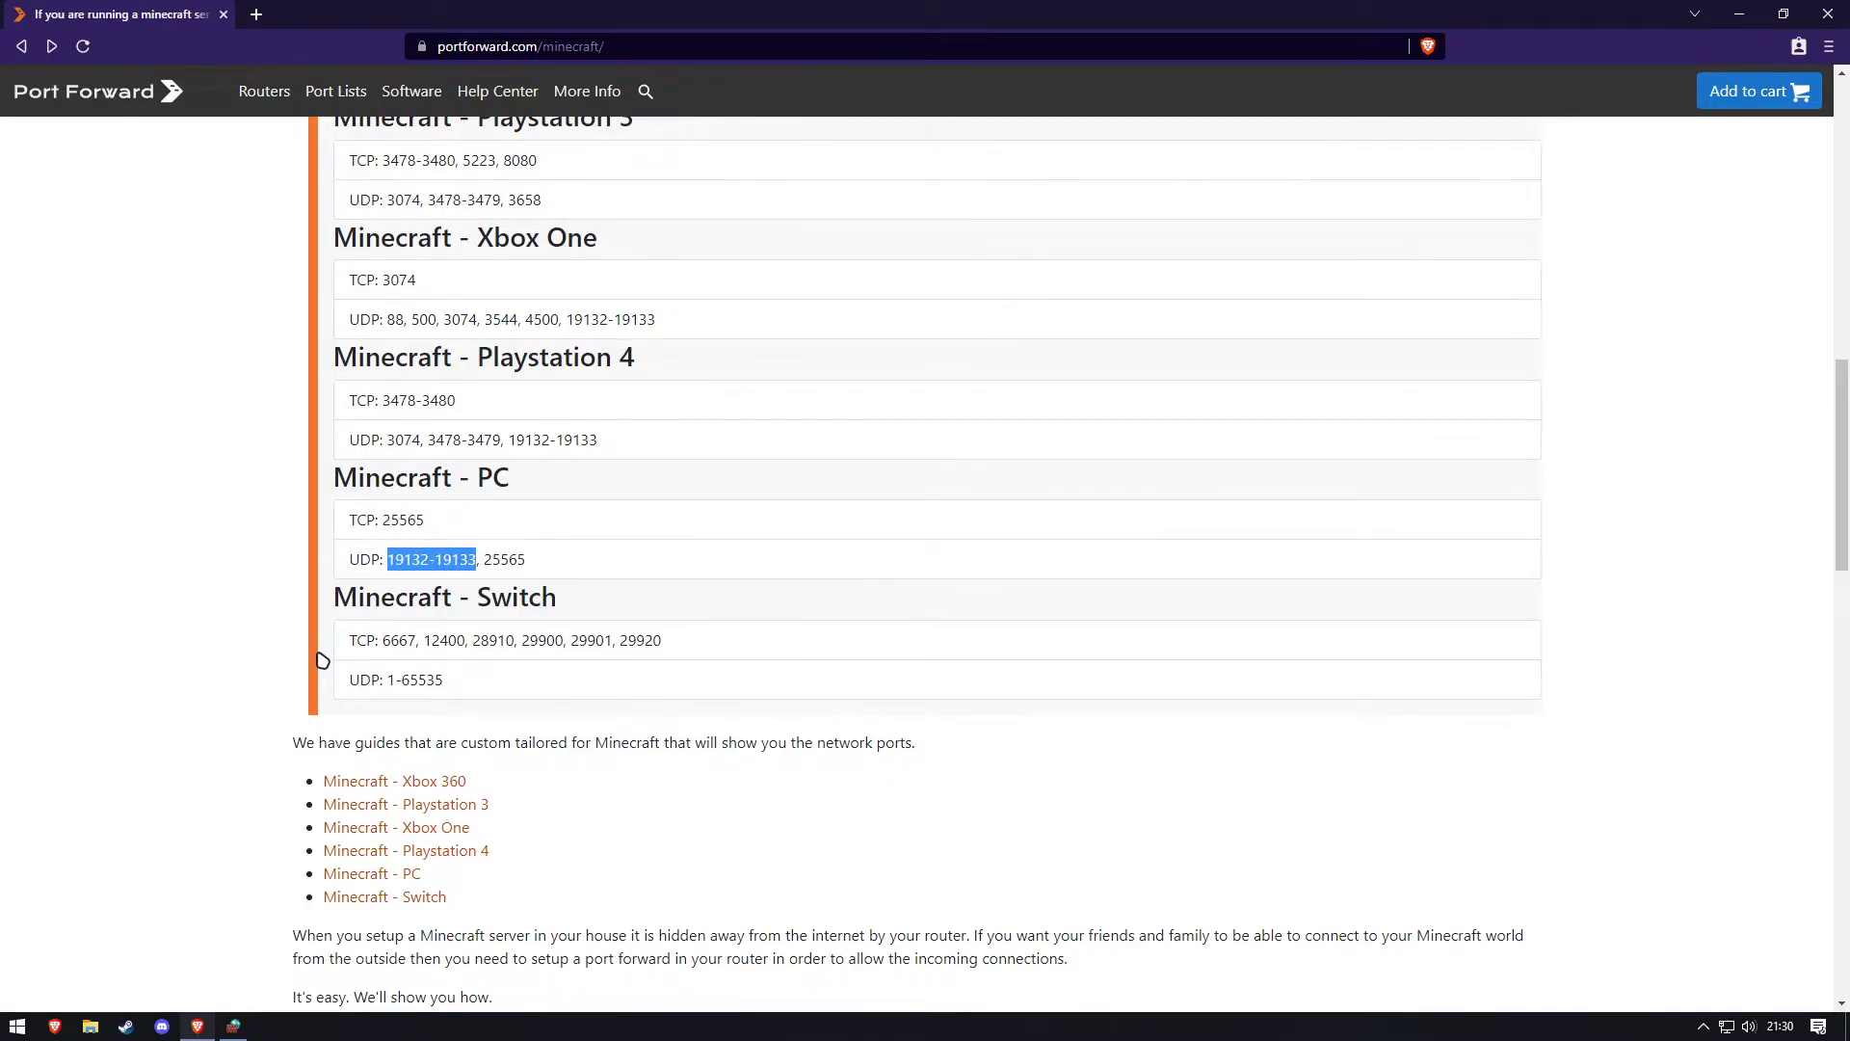
key(alt+Tab)
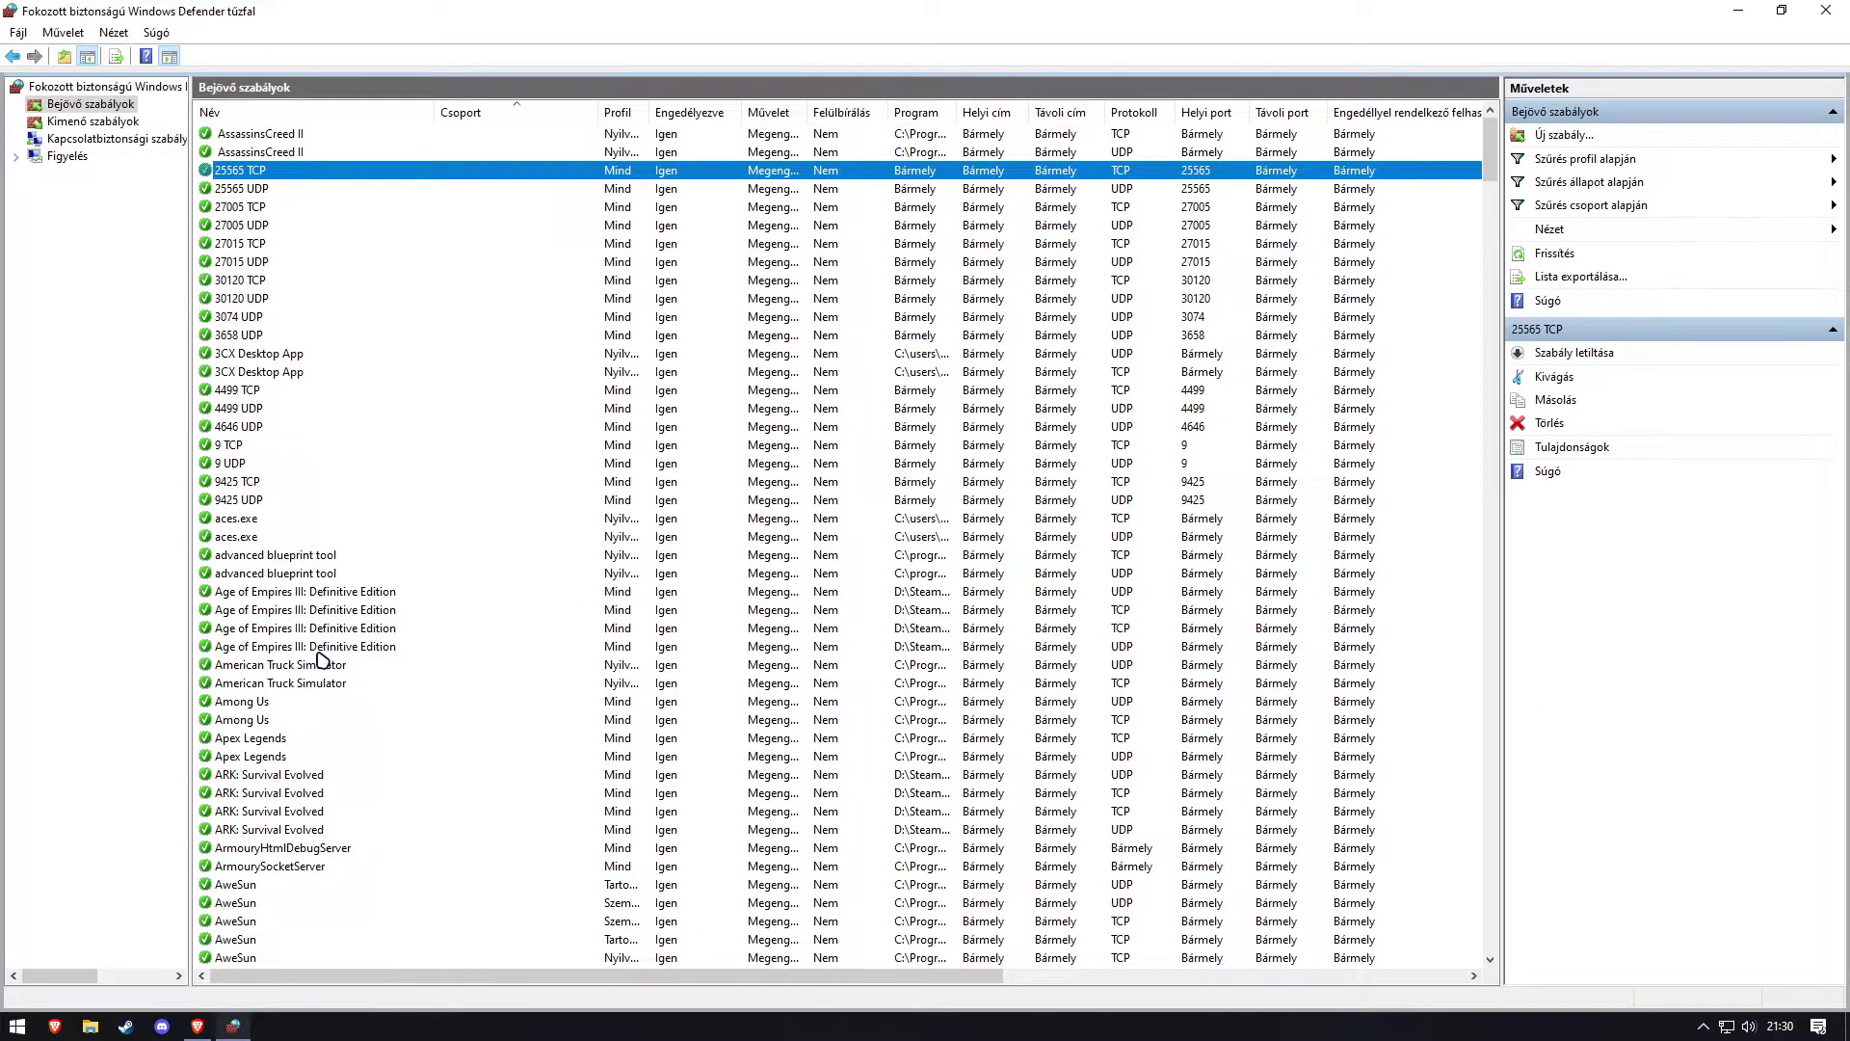
click(1557, 135)
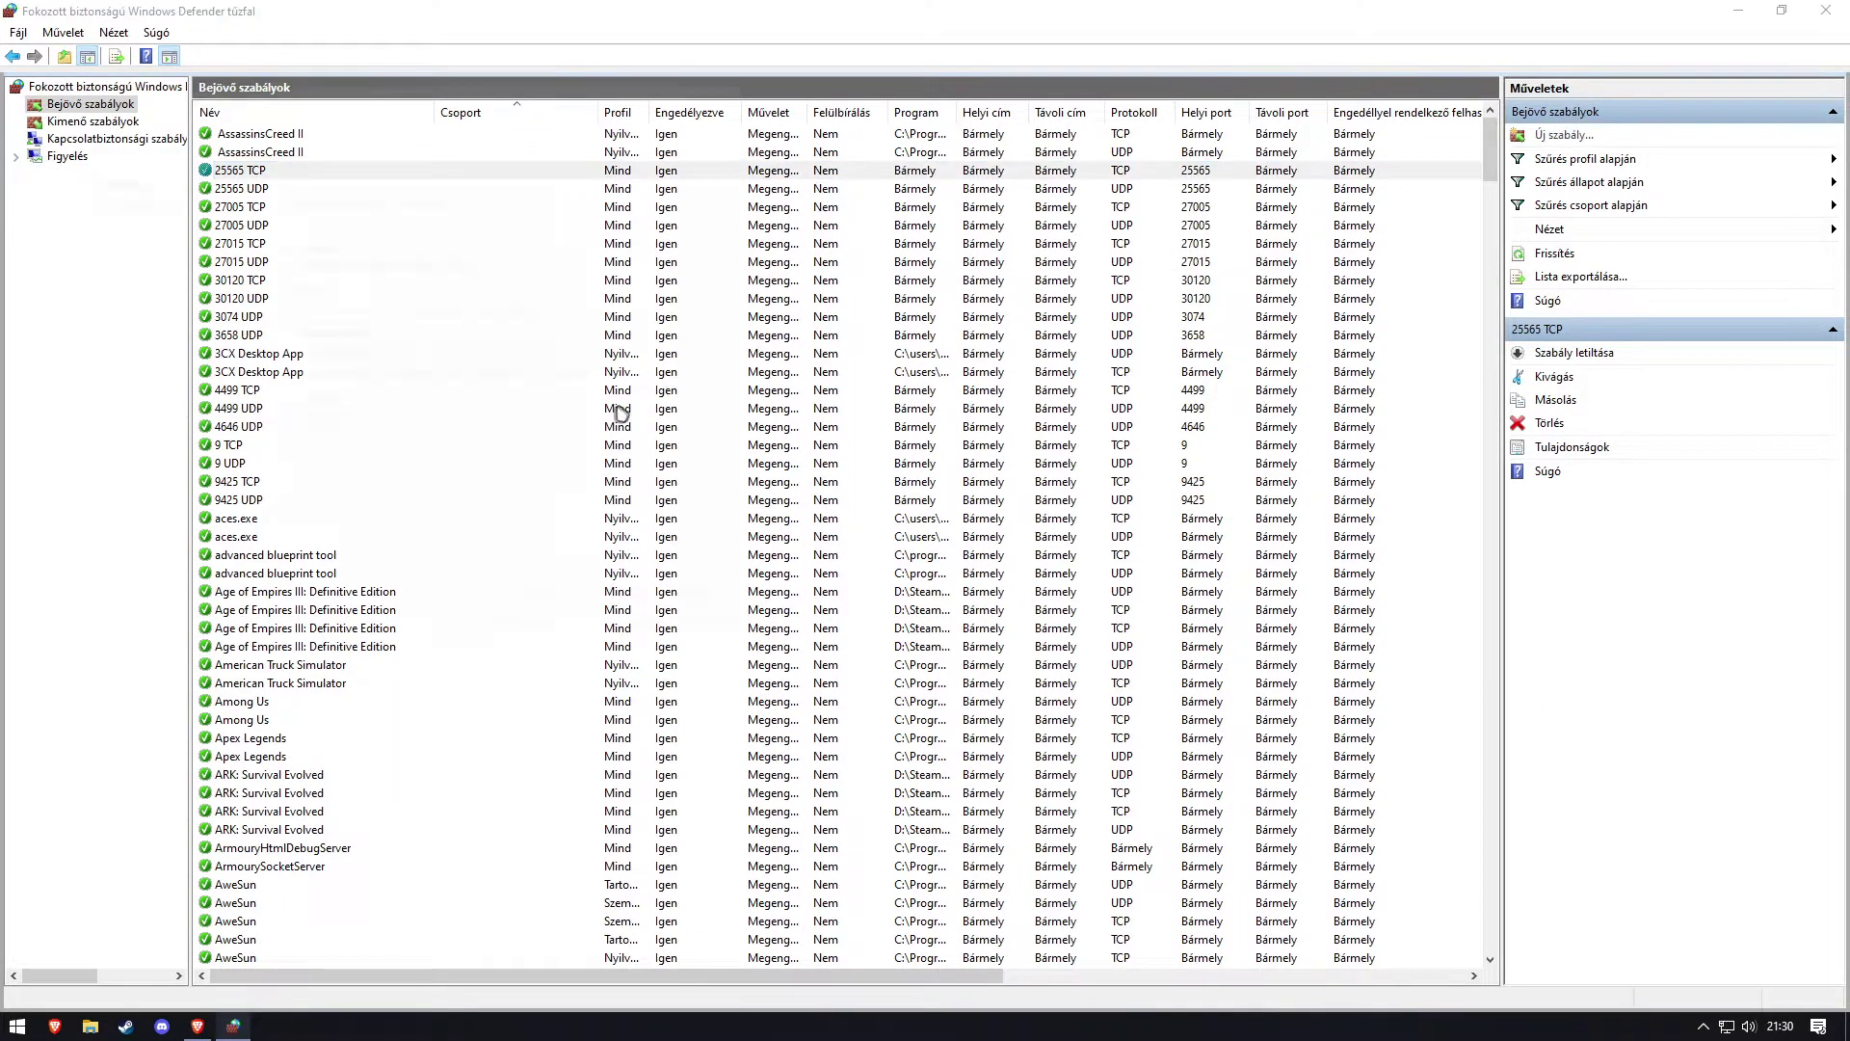
click(314, 294)
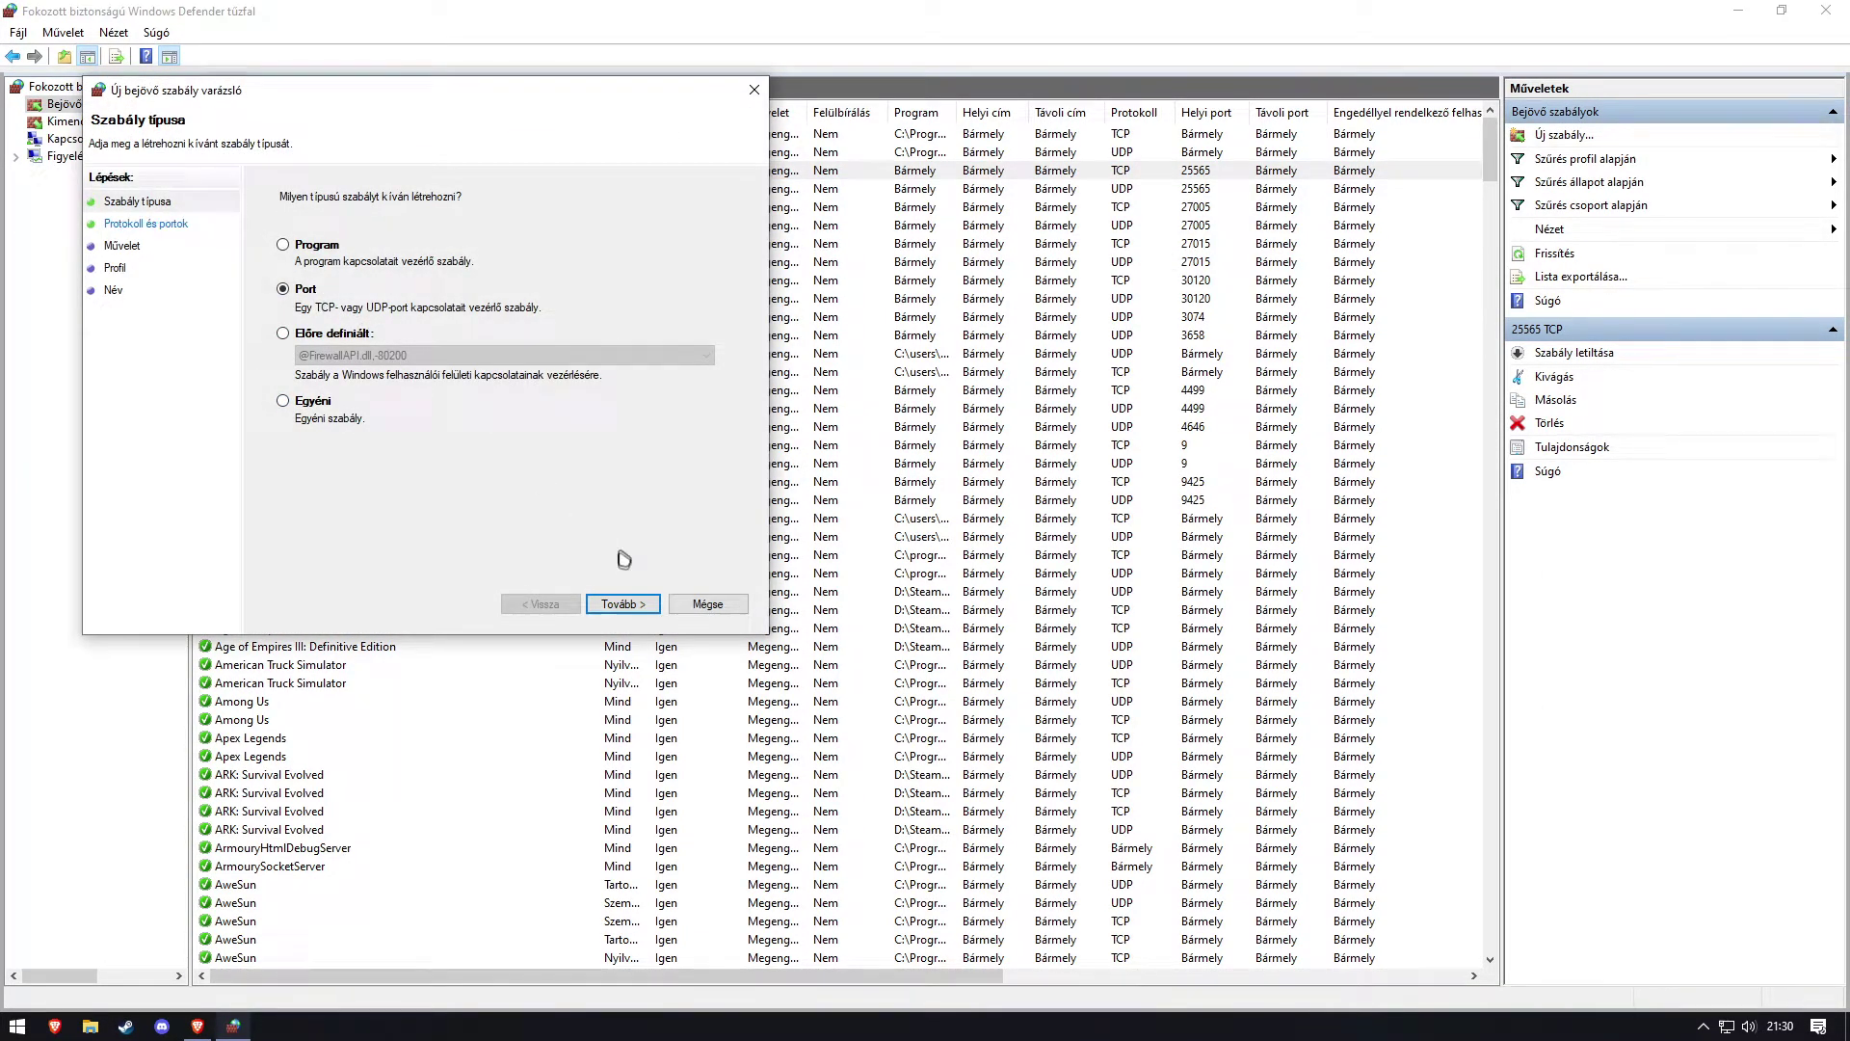
click(623, 604)
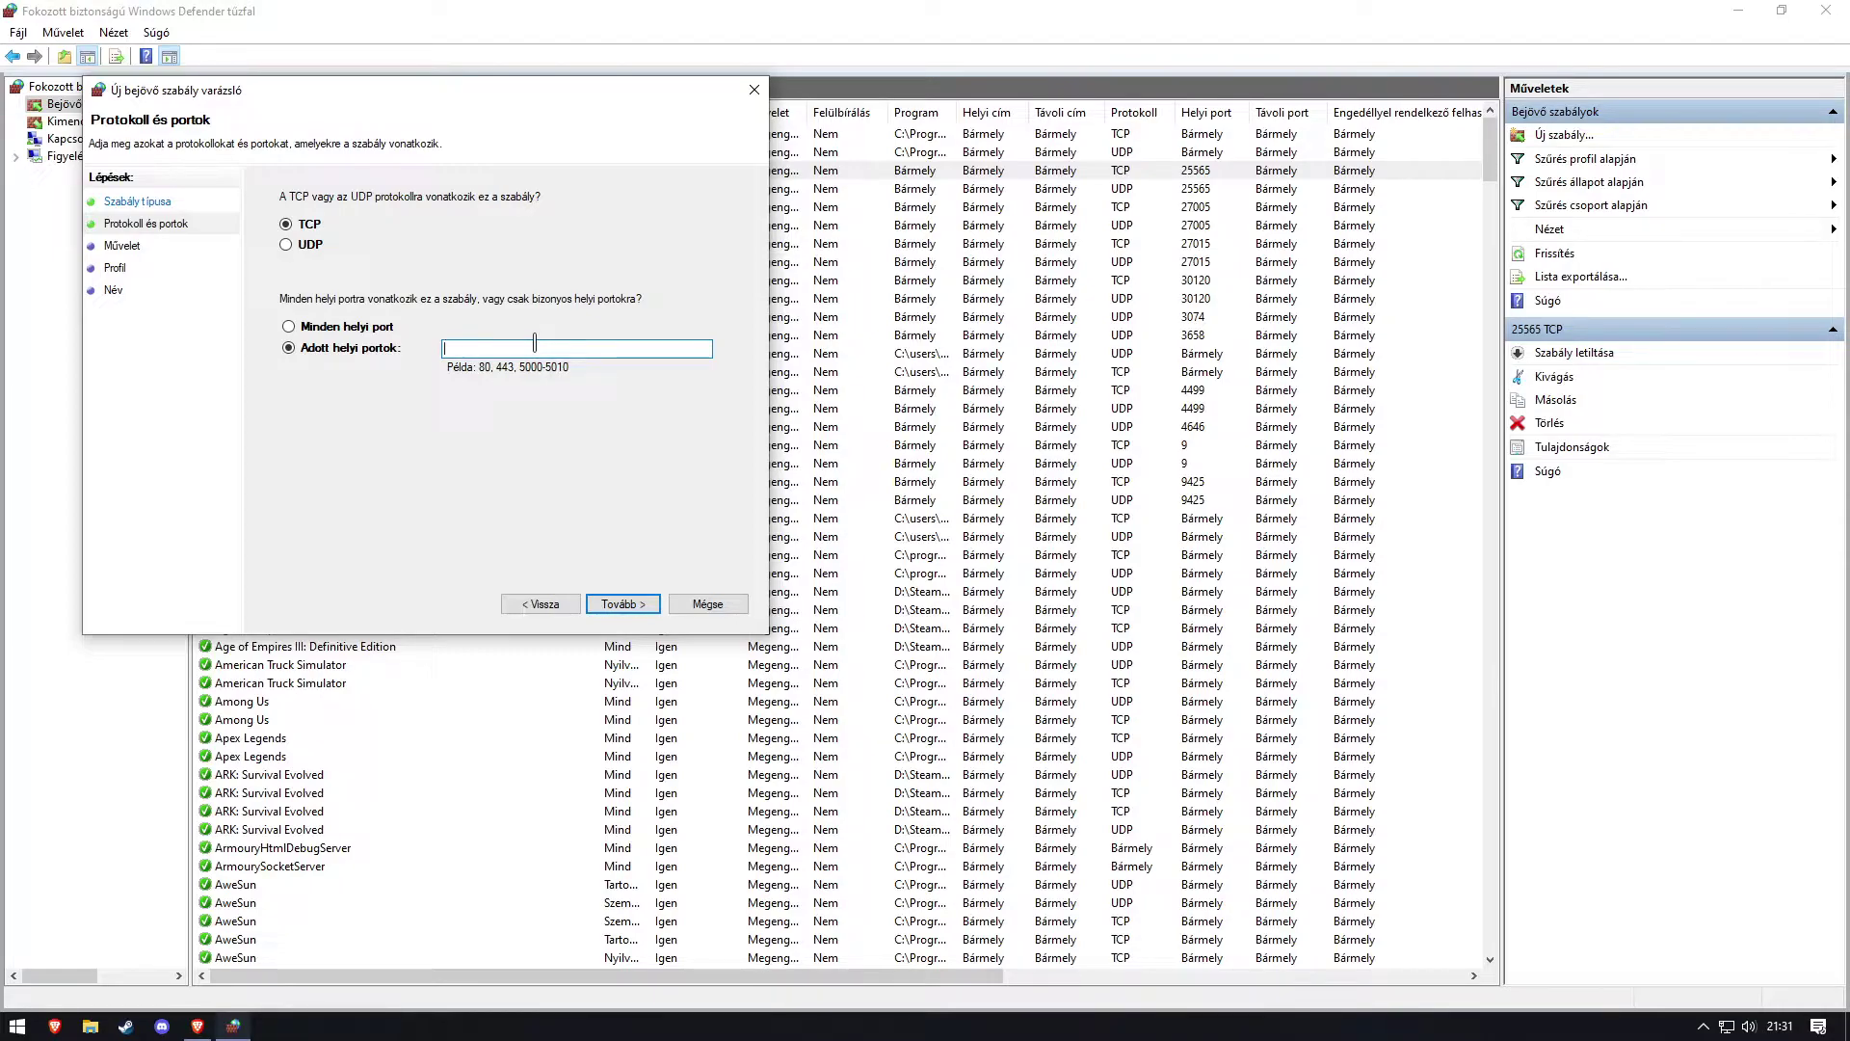
key(ctrl+v)
click(304, 245)
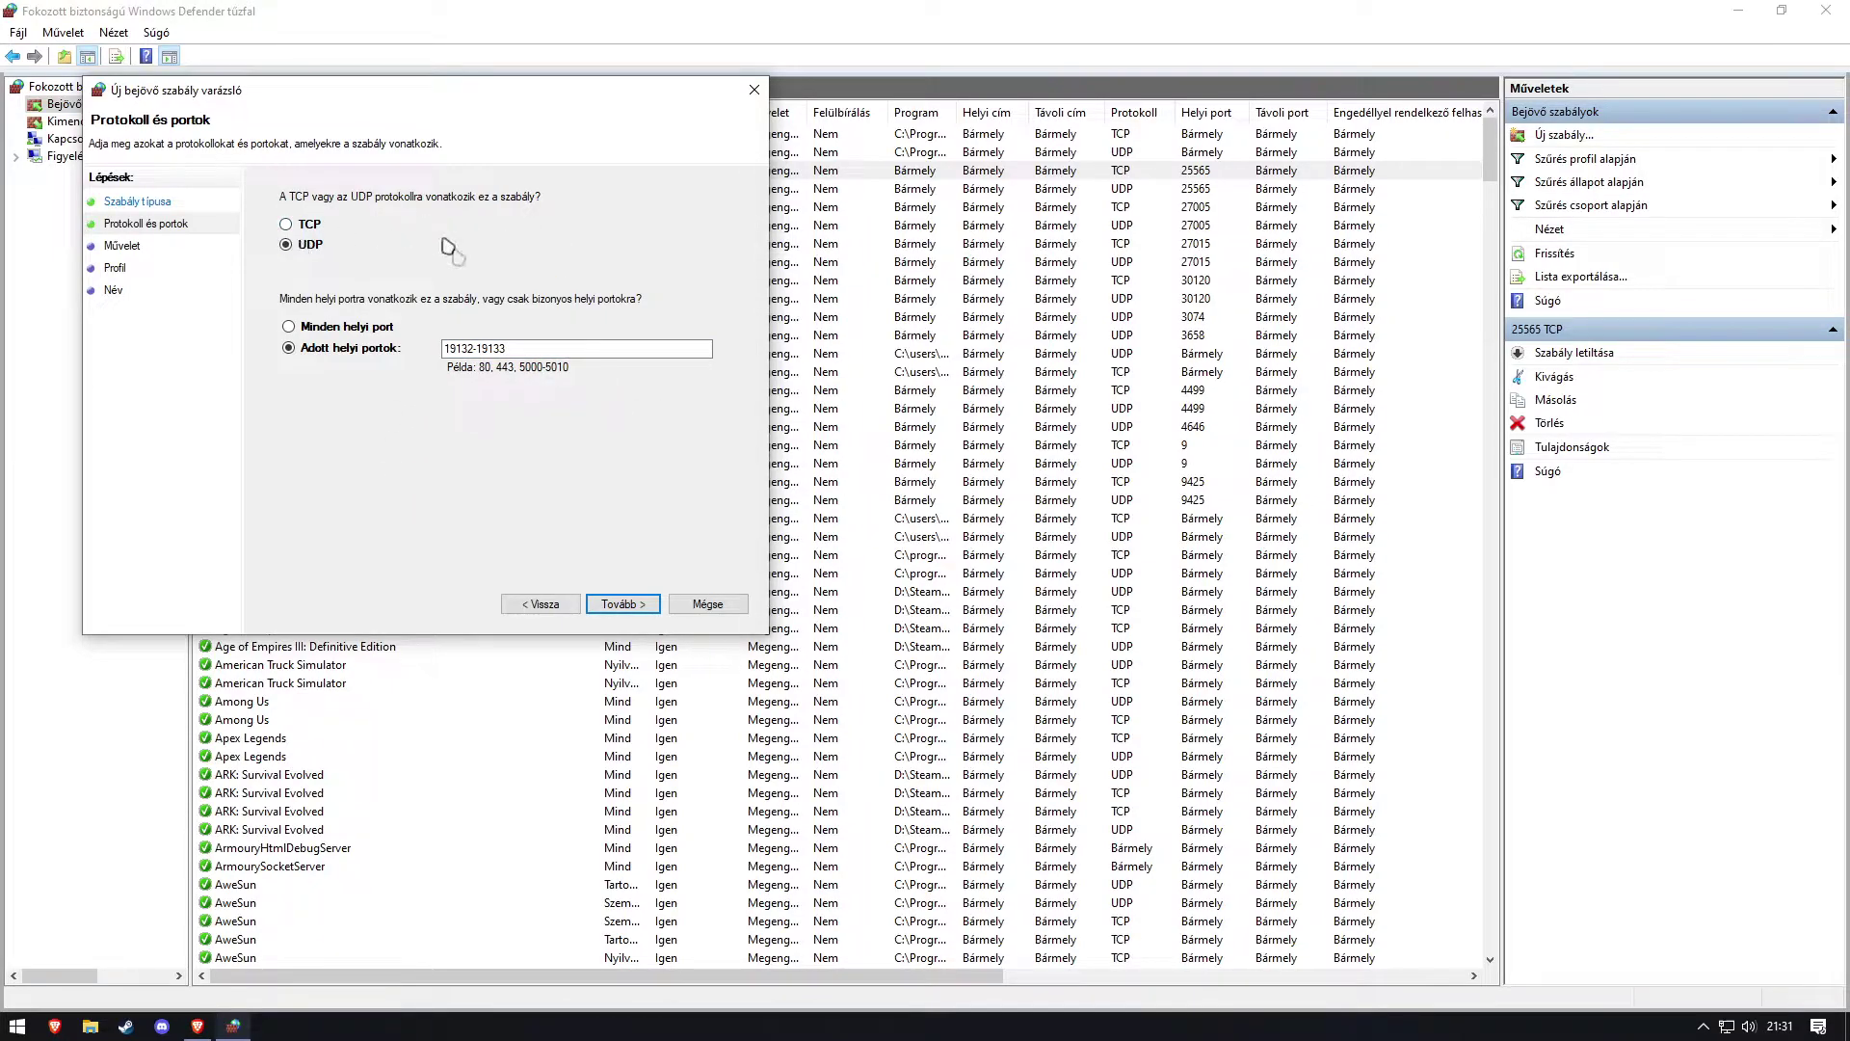
Back in the browser, review the Minecraft PC ports and the remaining port forwarding guidance on the page.
key(alt+Tab)
drag(449, 518, 343, 512)
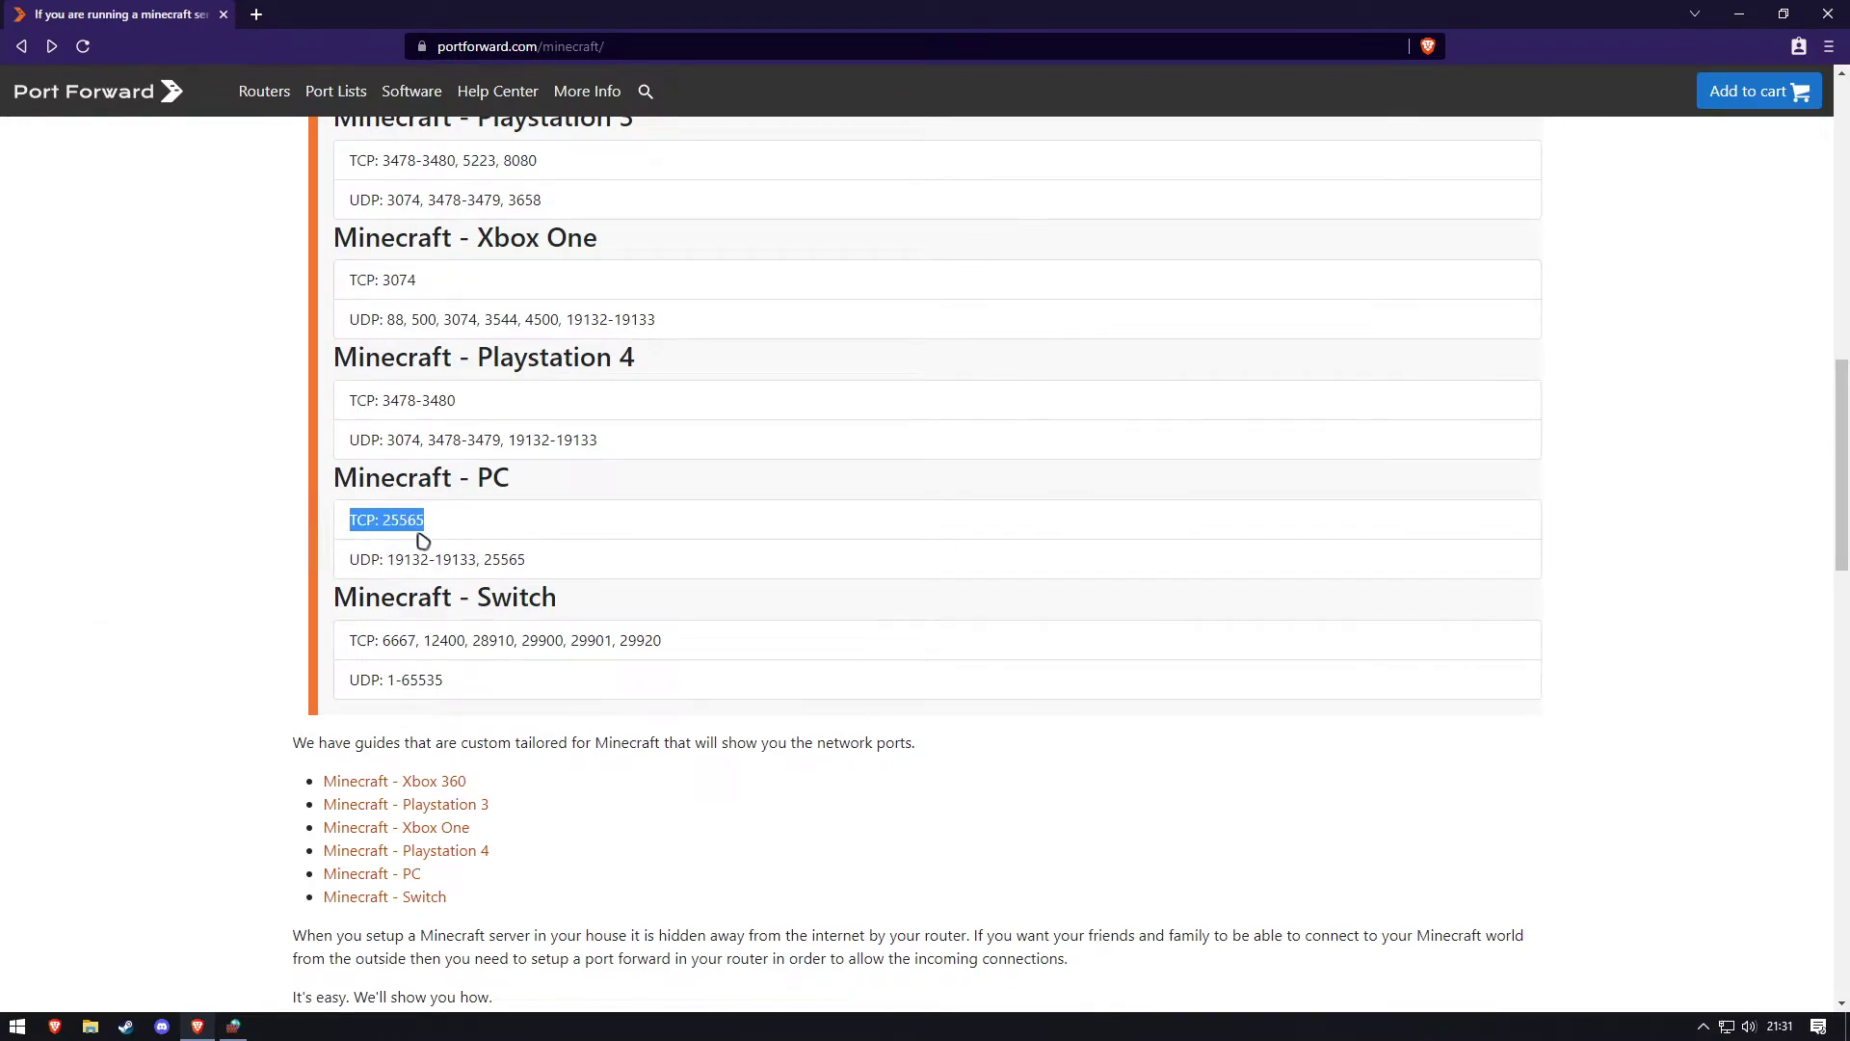
double_click(436, 559)
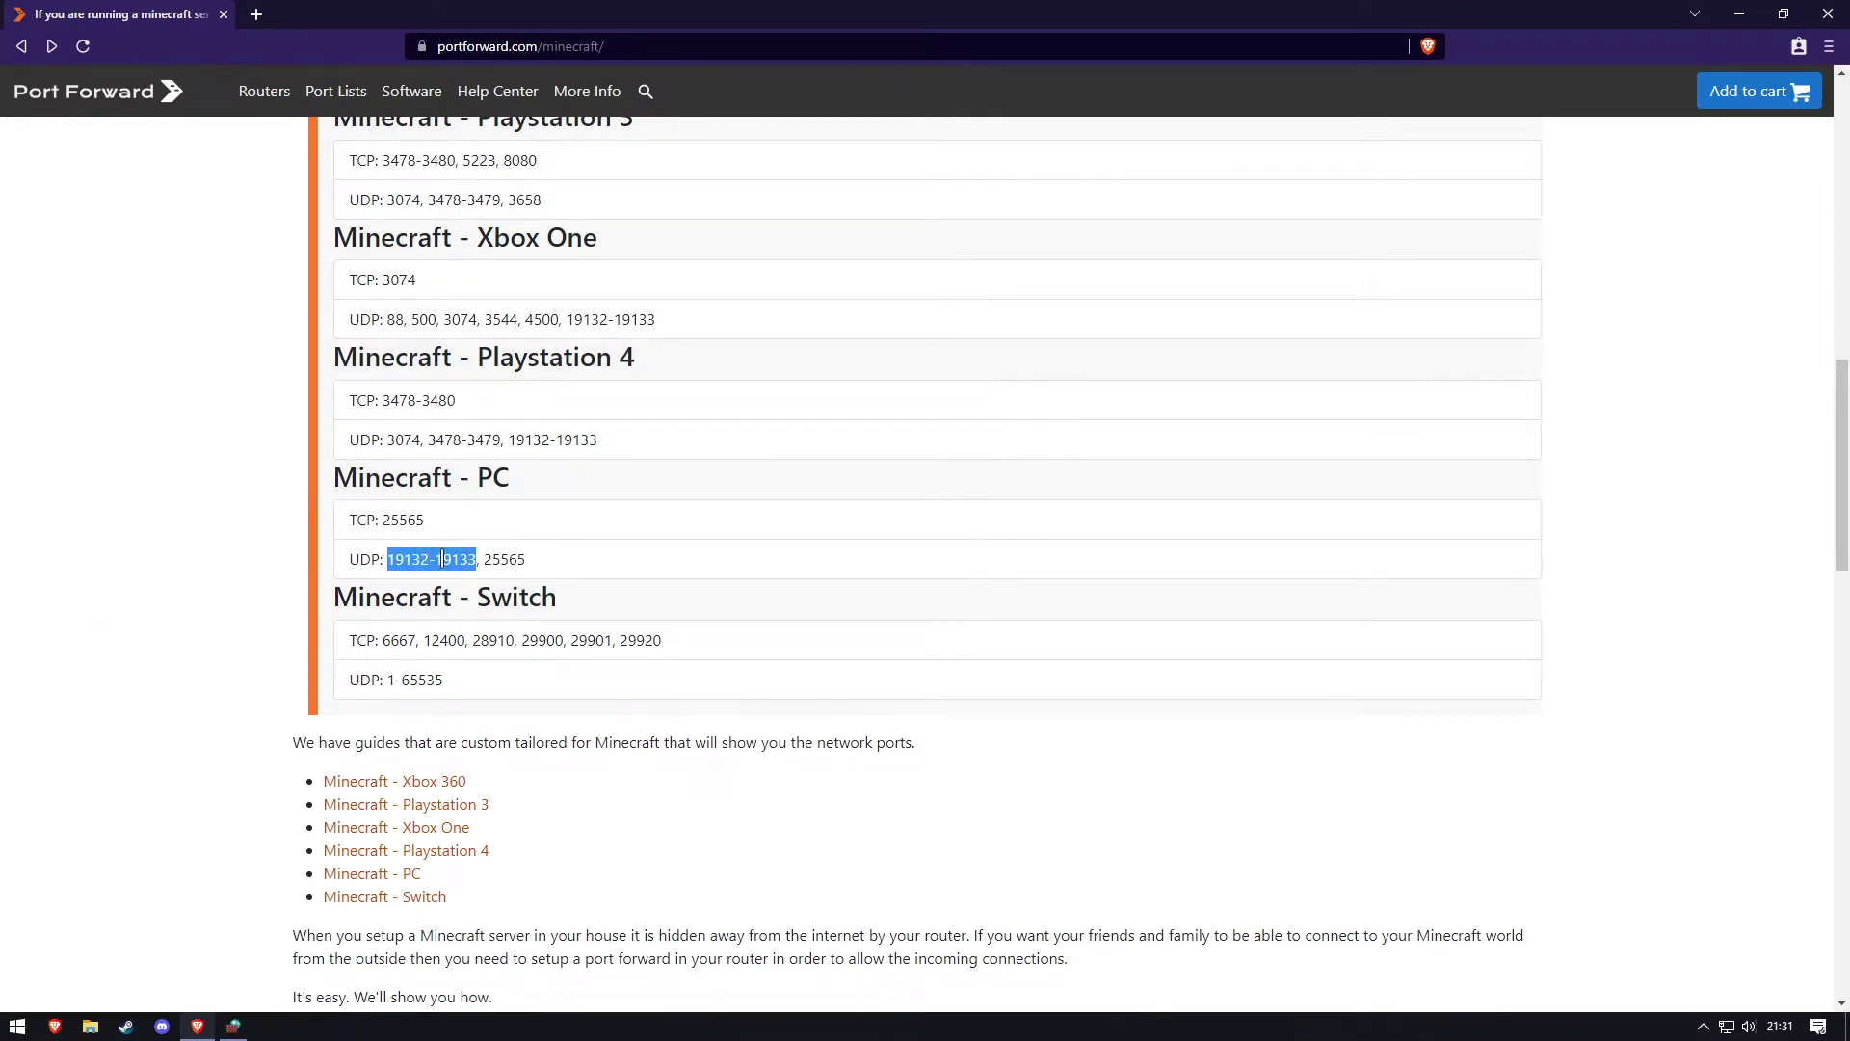
drag(477, 559, 388, 559)
click(403, 559)
scroll(403, 564, up, 4)
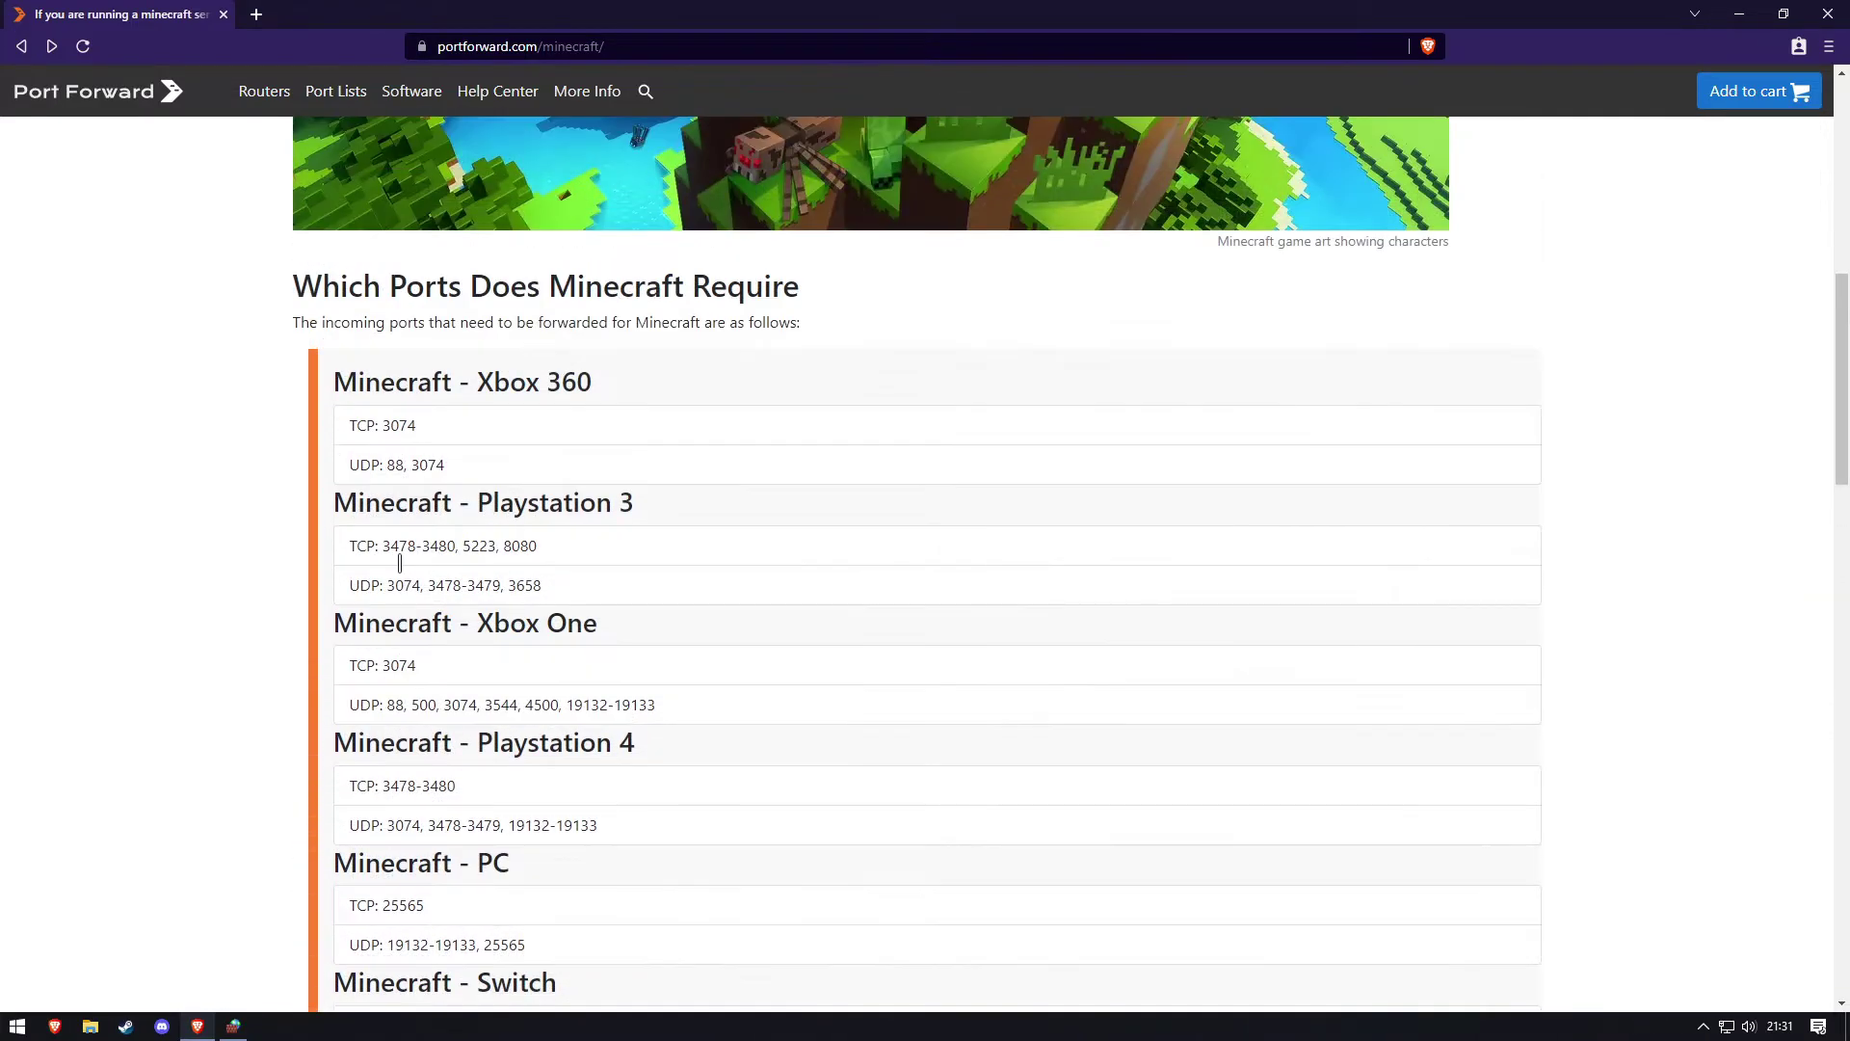
scroll(403, 569, down, 8)
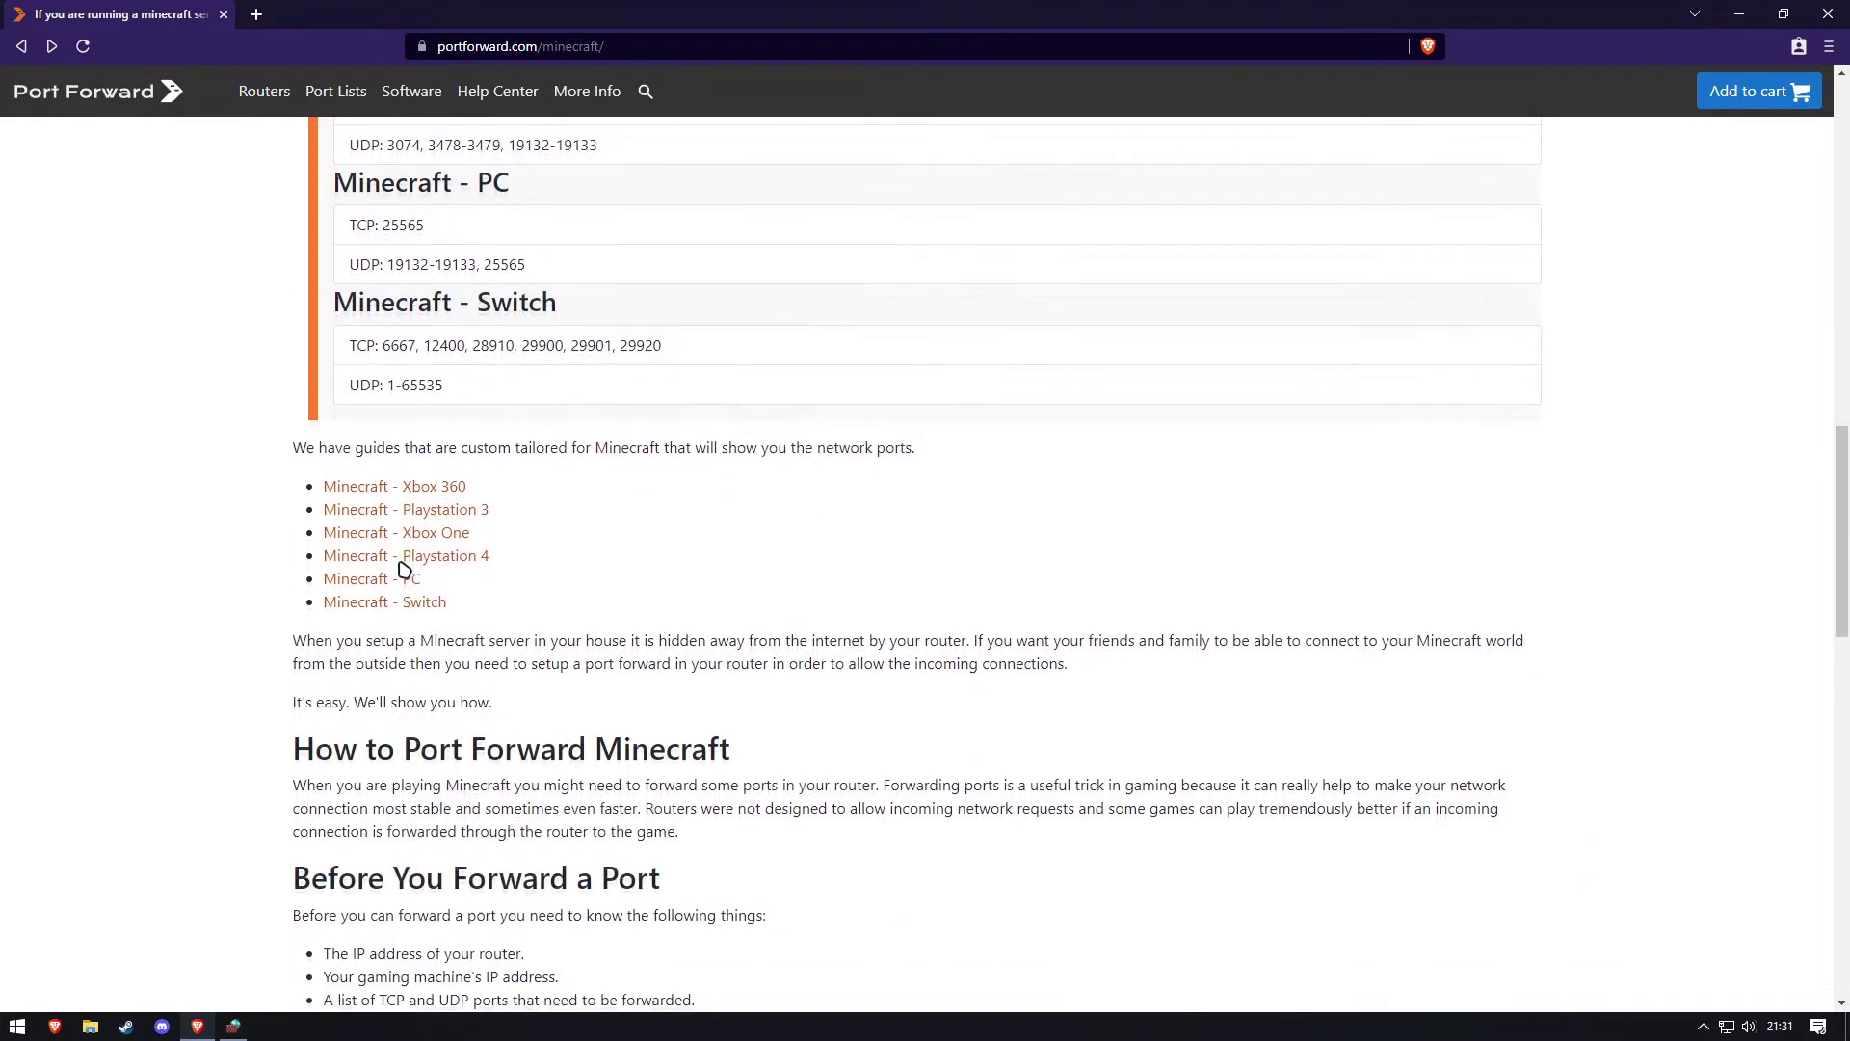
scroll(101, 639, down, 2)
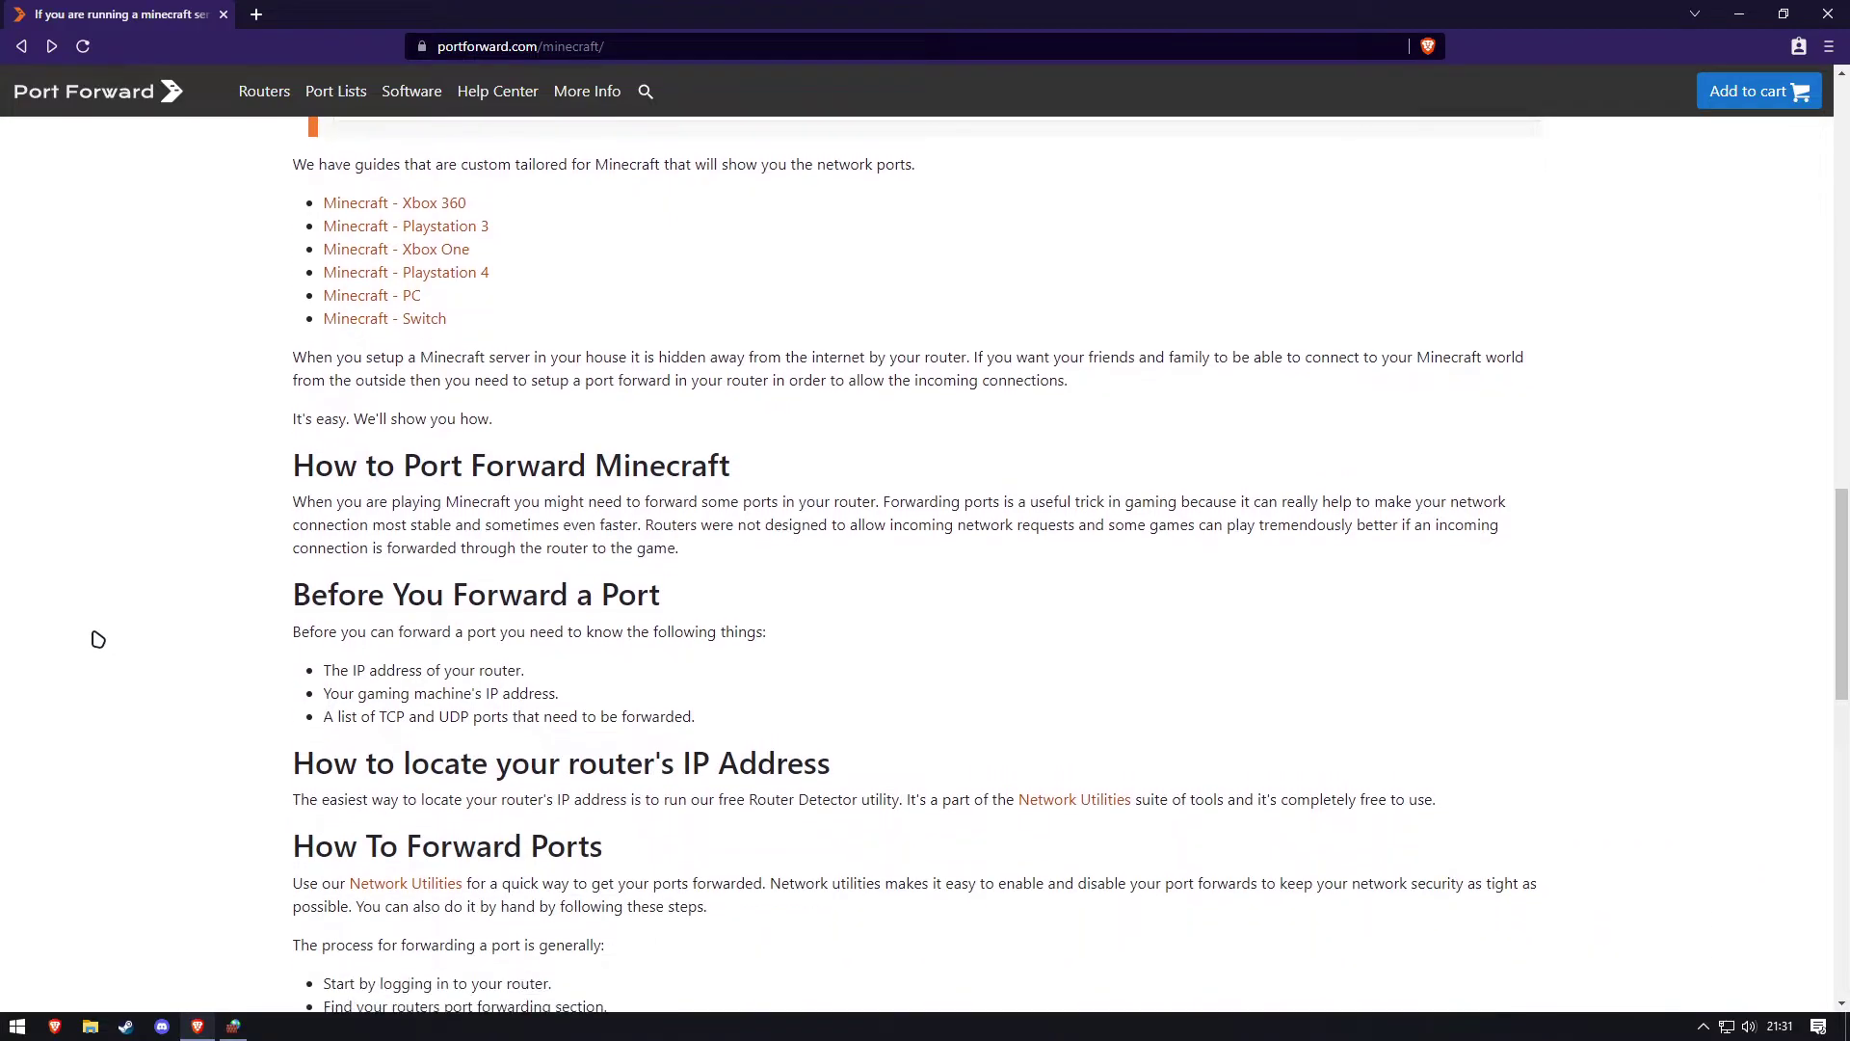
scroll(99, 639, up, 4)
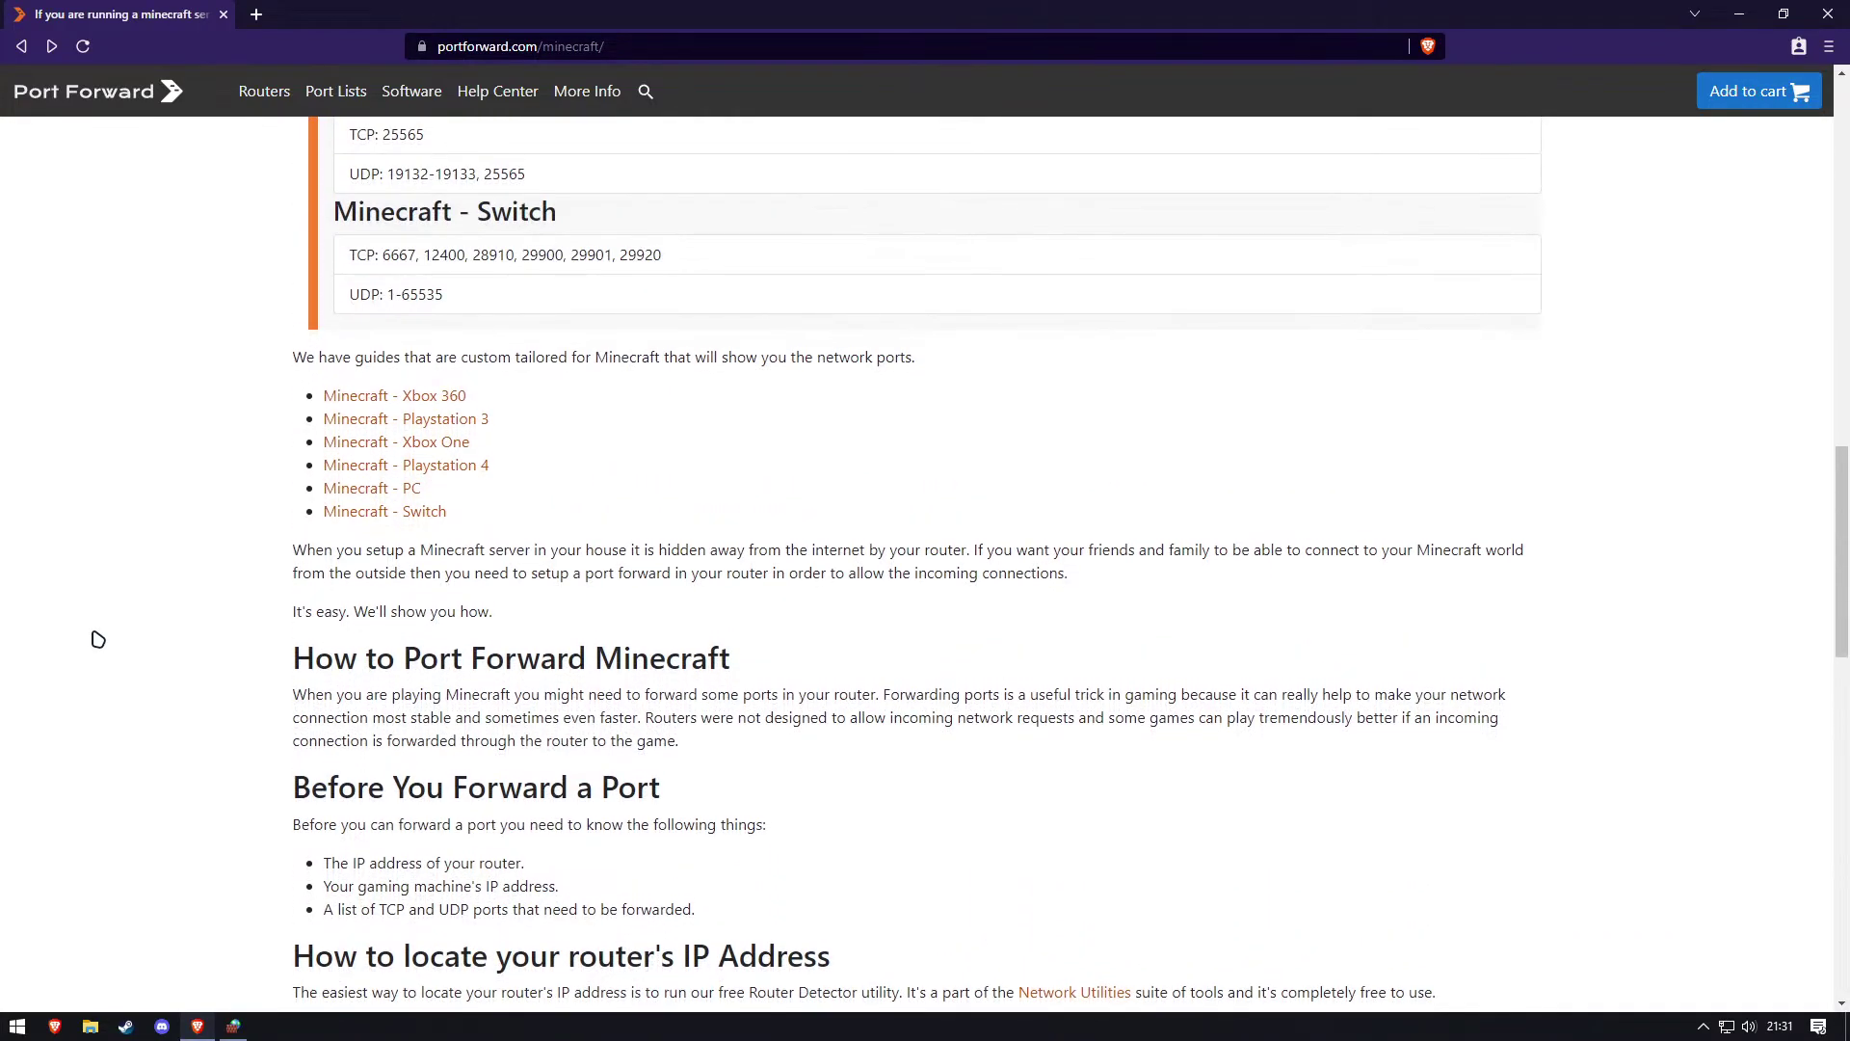
double_click(419, 366)
click(43, 152)
Replace the port forwarding page with a new tab and search the web for minecraft server ports.
click(256, 14)
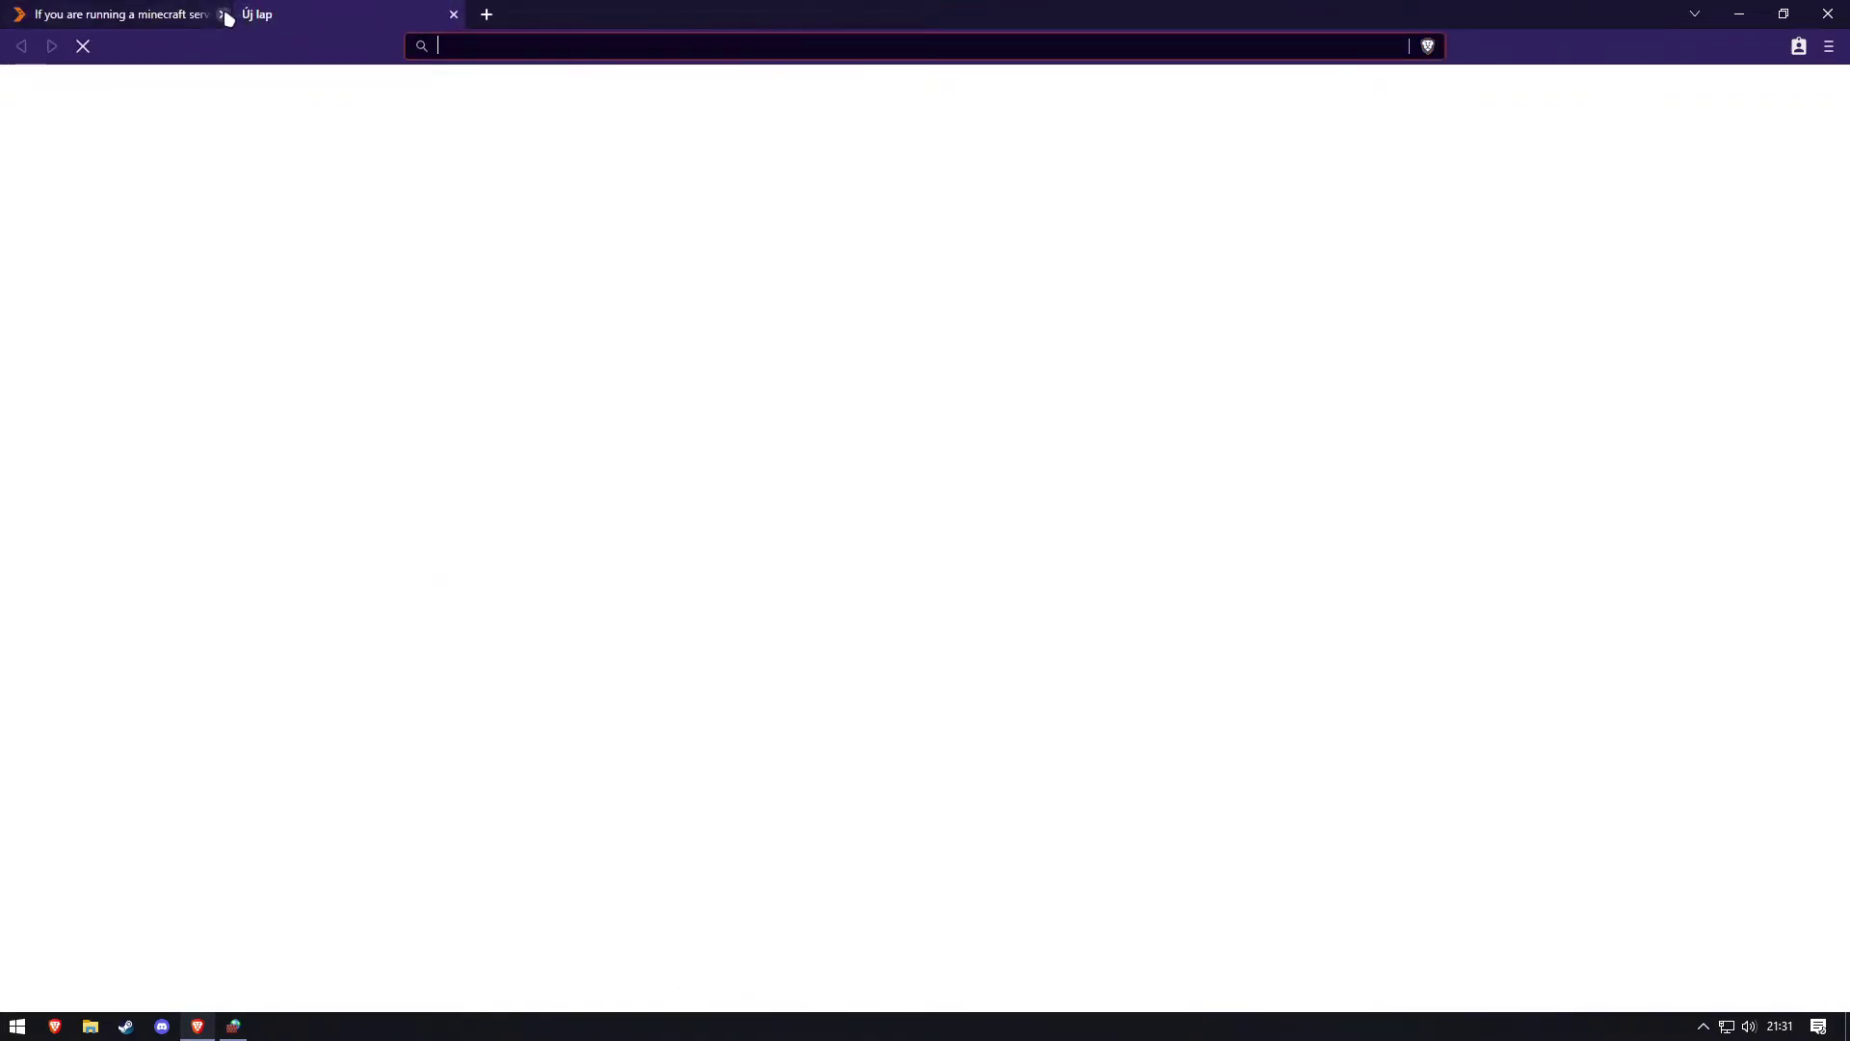
click(225, 14)
text(minec)
key(BackSpace)
text(craf)
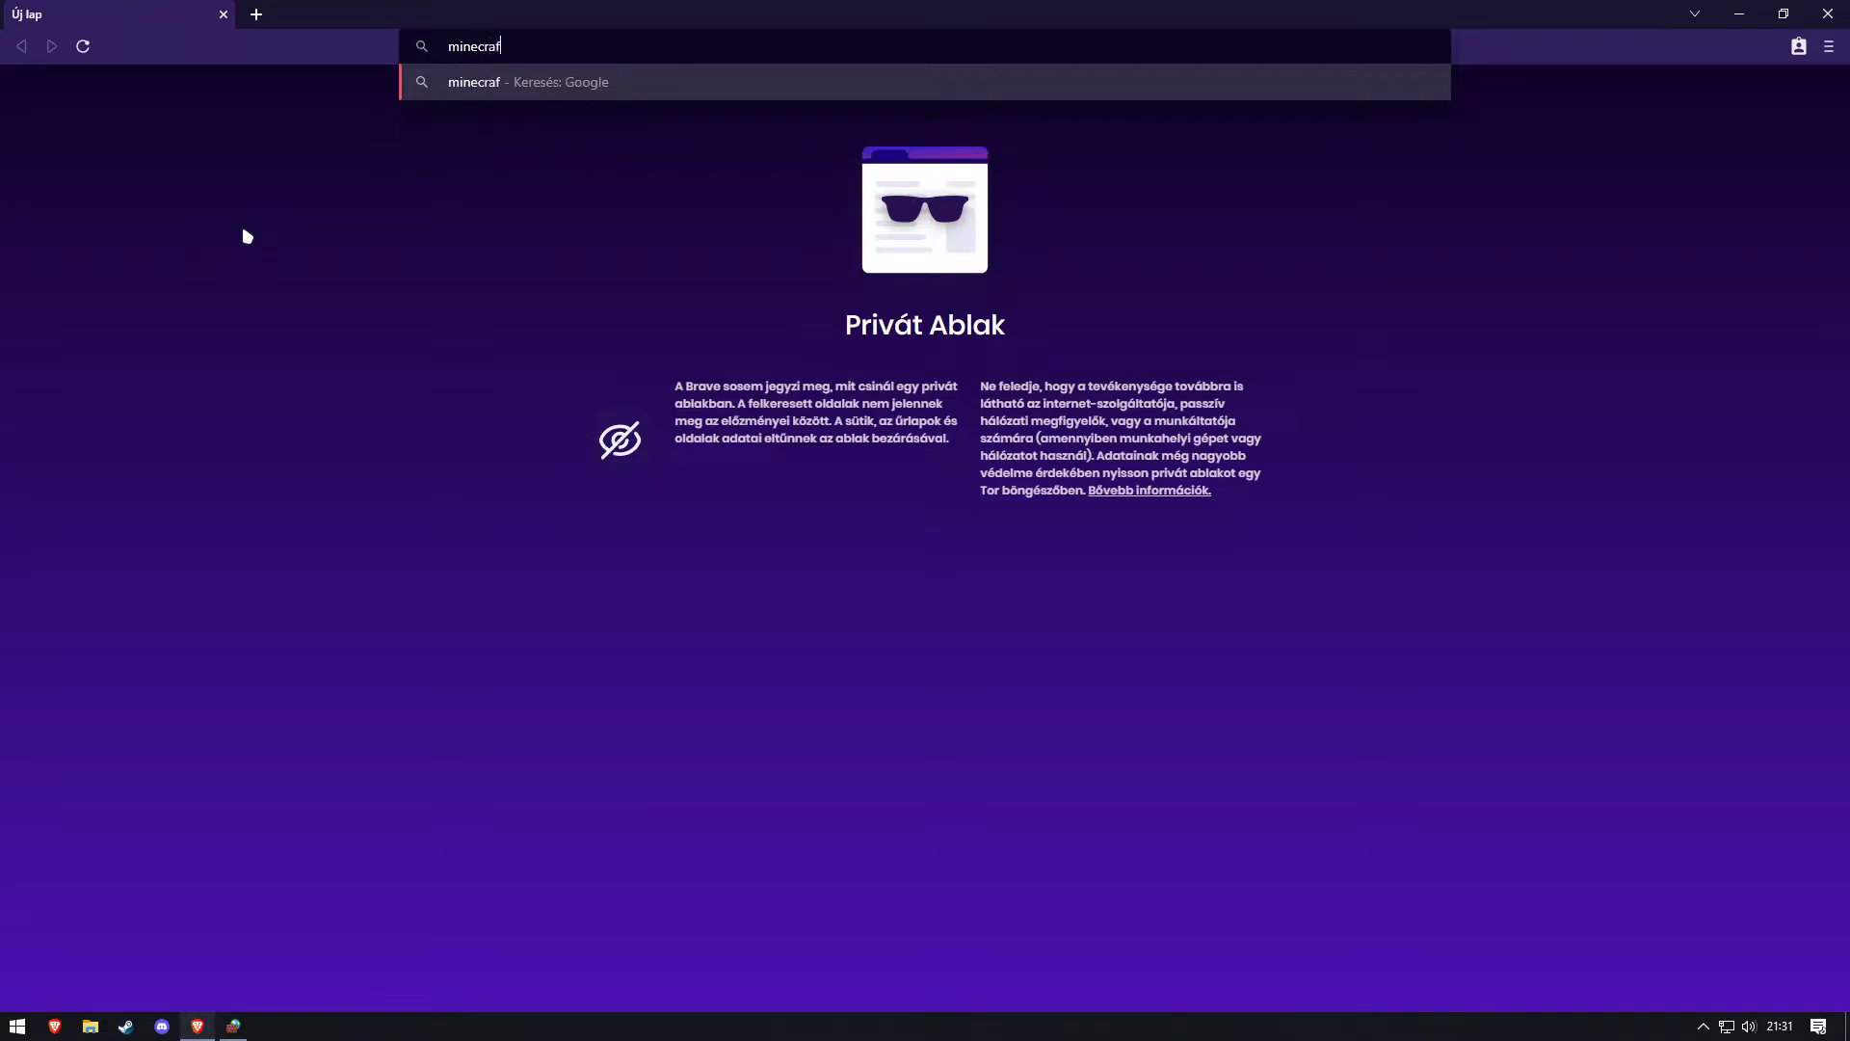
text(t server ports)
key(Return)
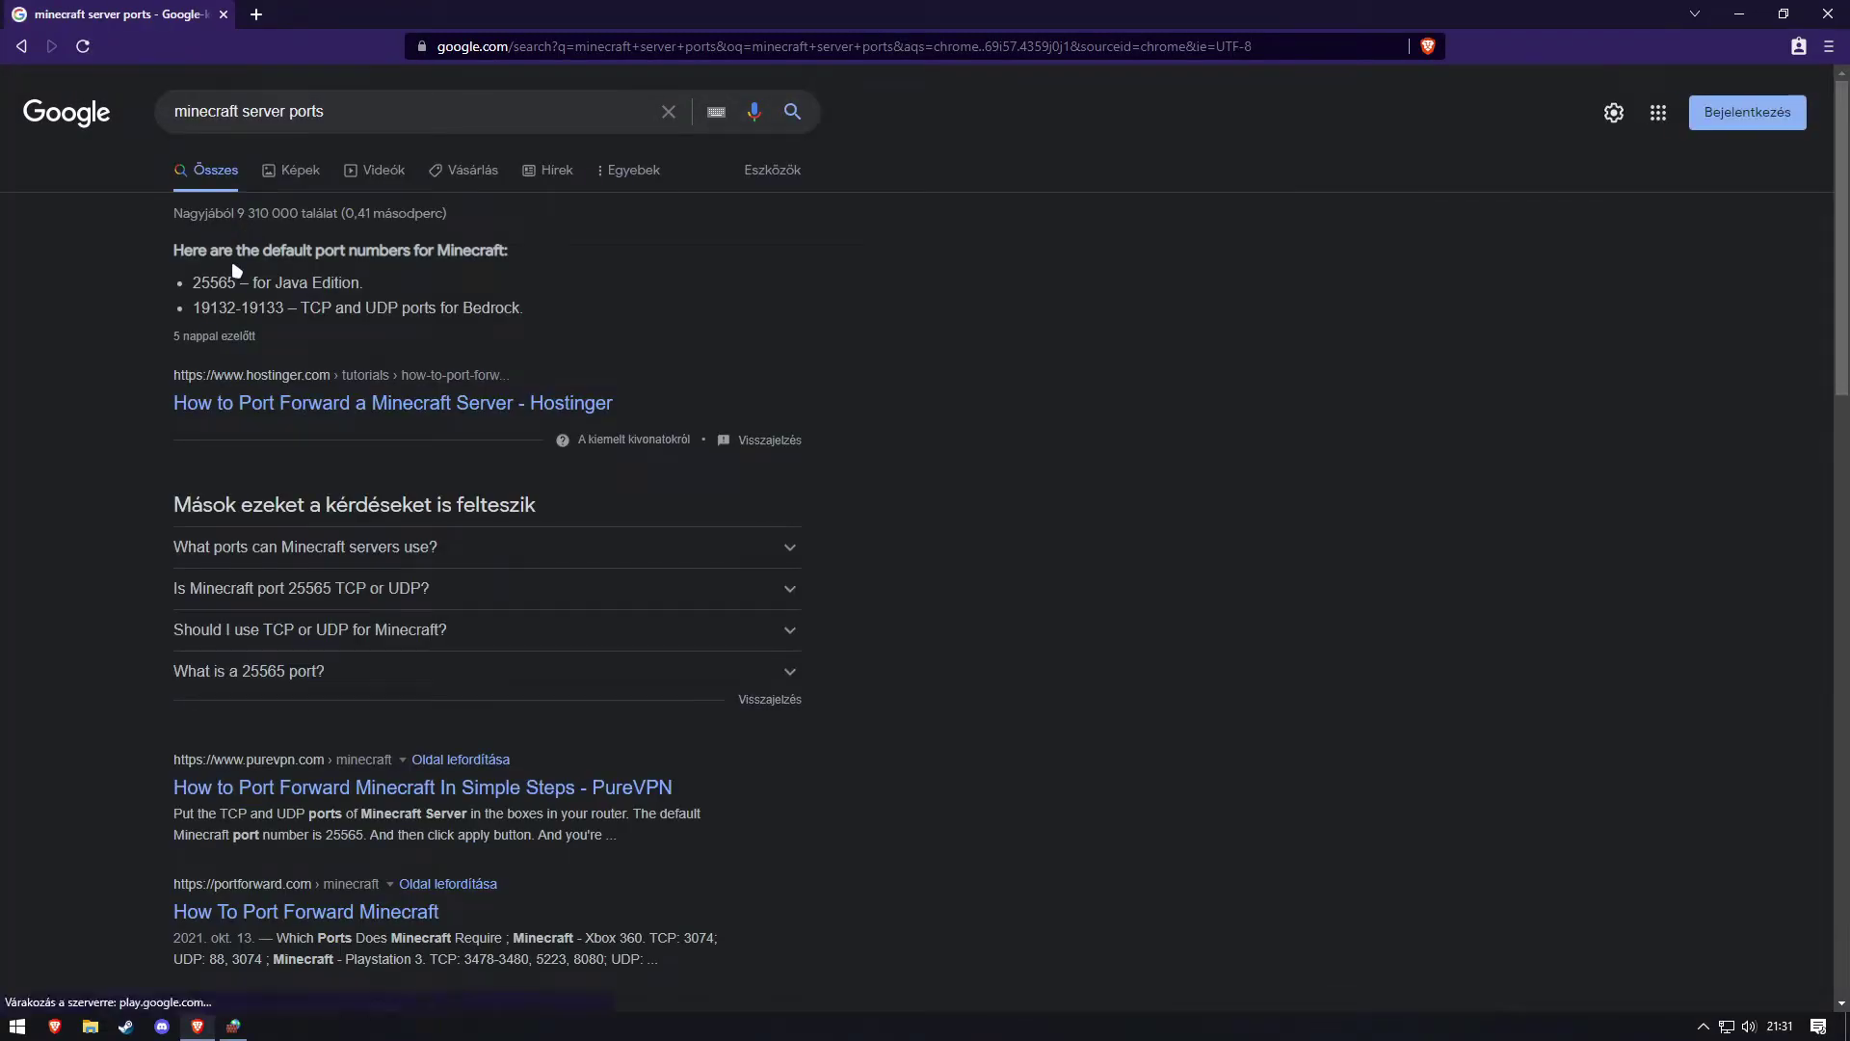
Read the default Minecraft port numbers for Java Edition and Bedrock in the search results.
drag(305, 308, 405, 308)
click(405, 308)
double_click(457, 248)
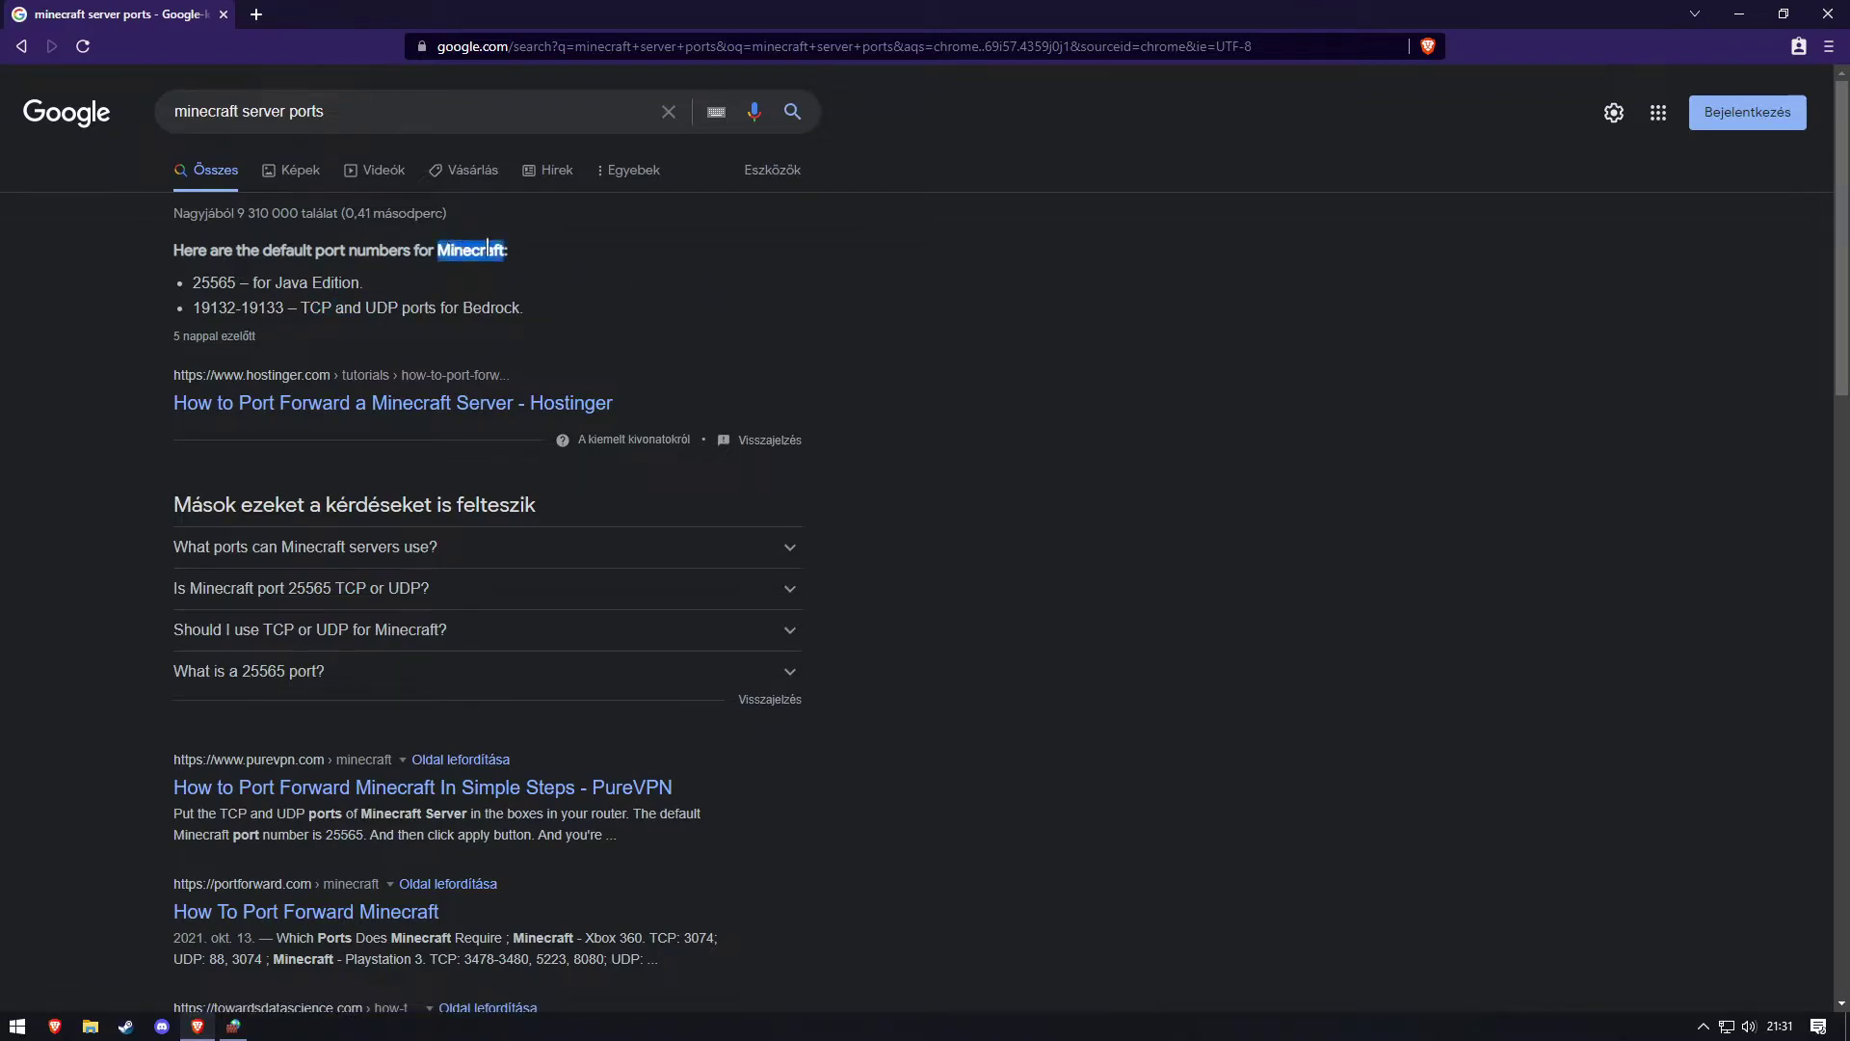
triple_click(457, 247)
click(192, 283)
drag(192, 283, 336, 284)
click(335, 282)
drag(303, 309, 439, 306)
Return to the inbound rule wizard in the firewall, recheck the local port range and cancel the rule.
key(alt+Tab)
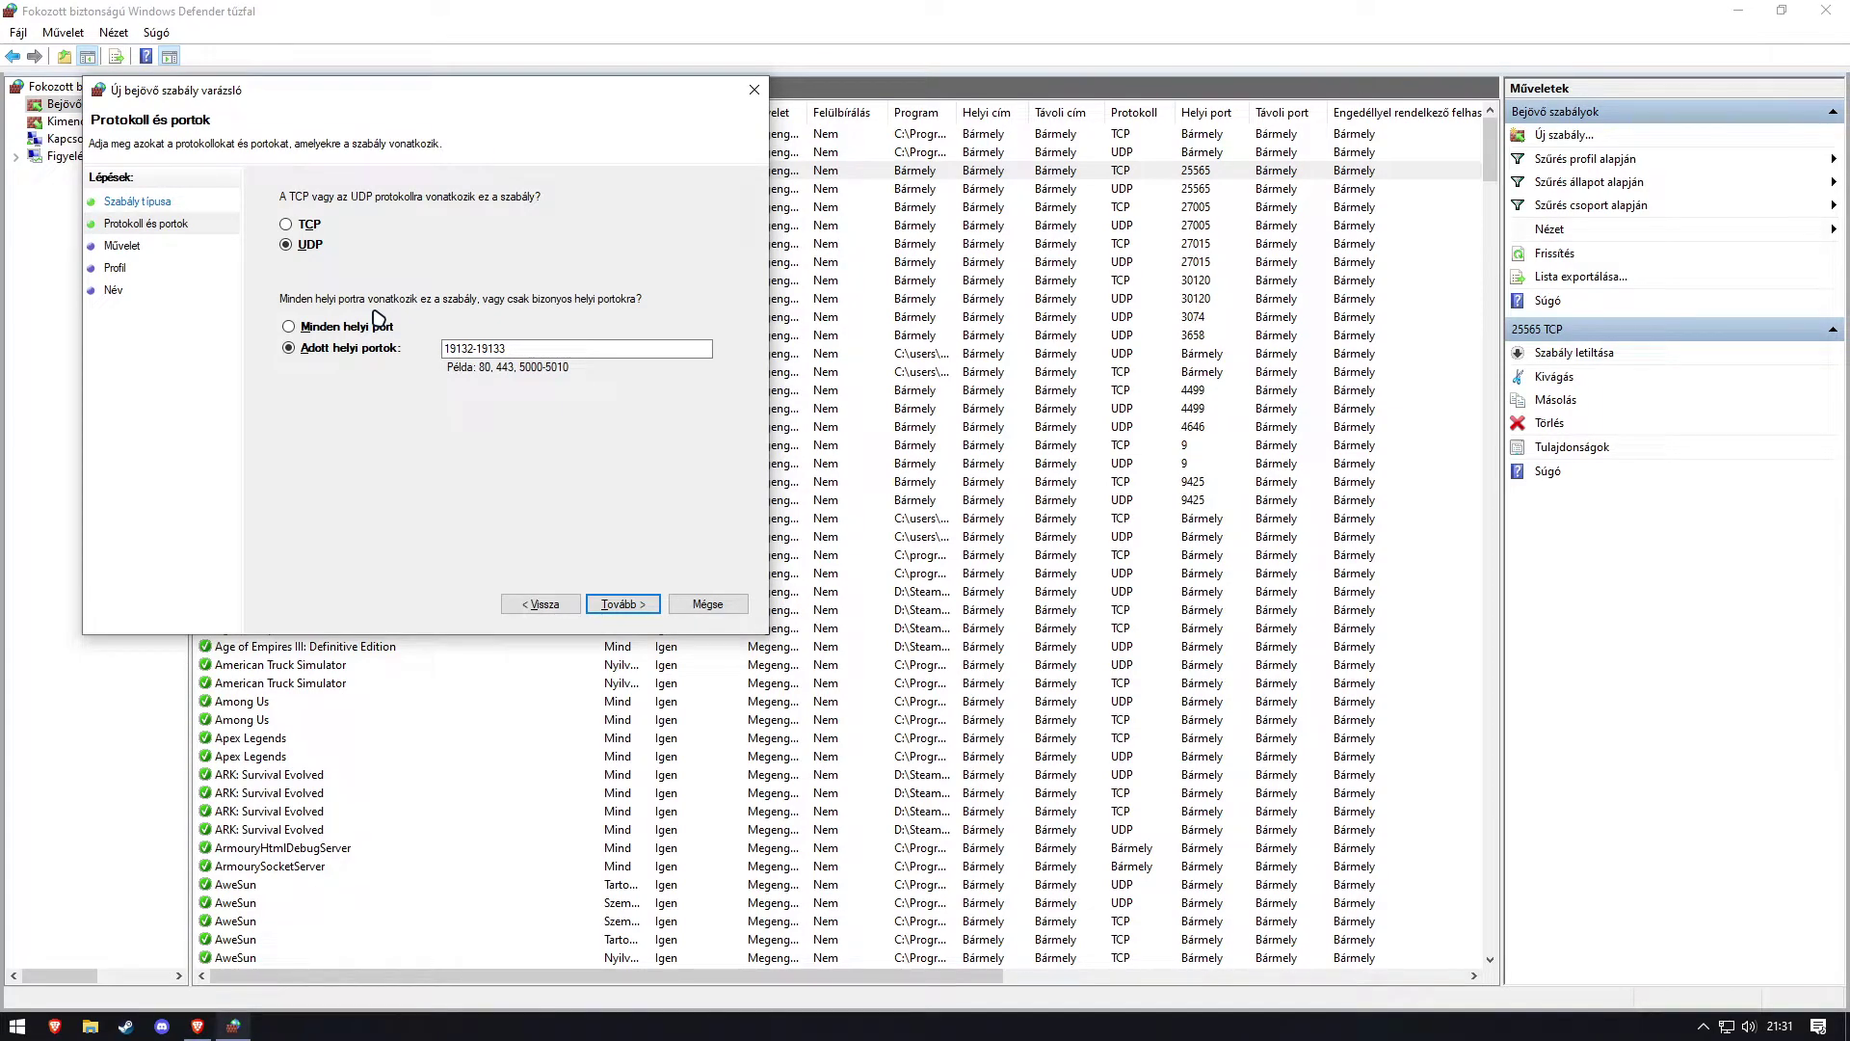
click(444, 348)
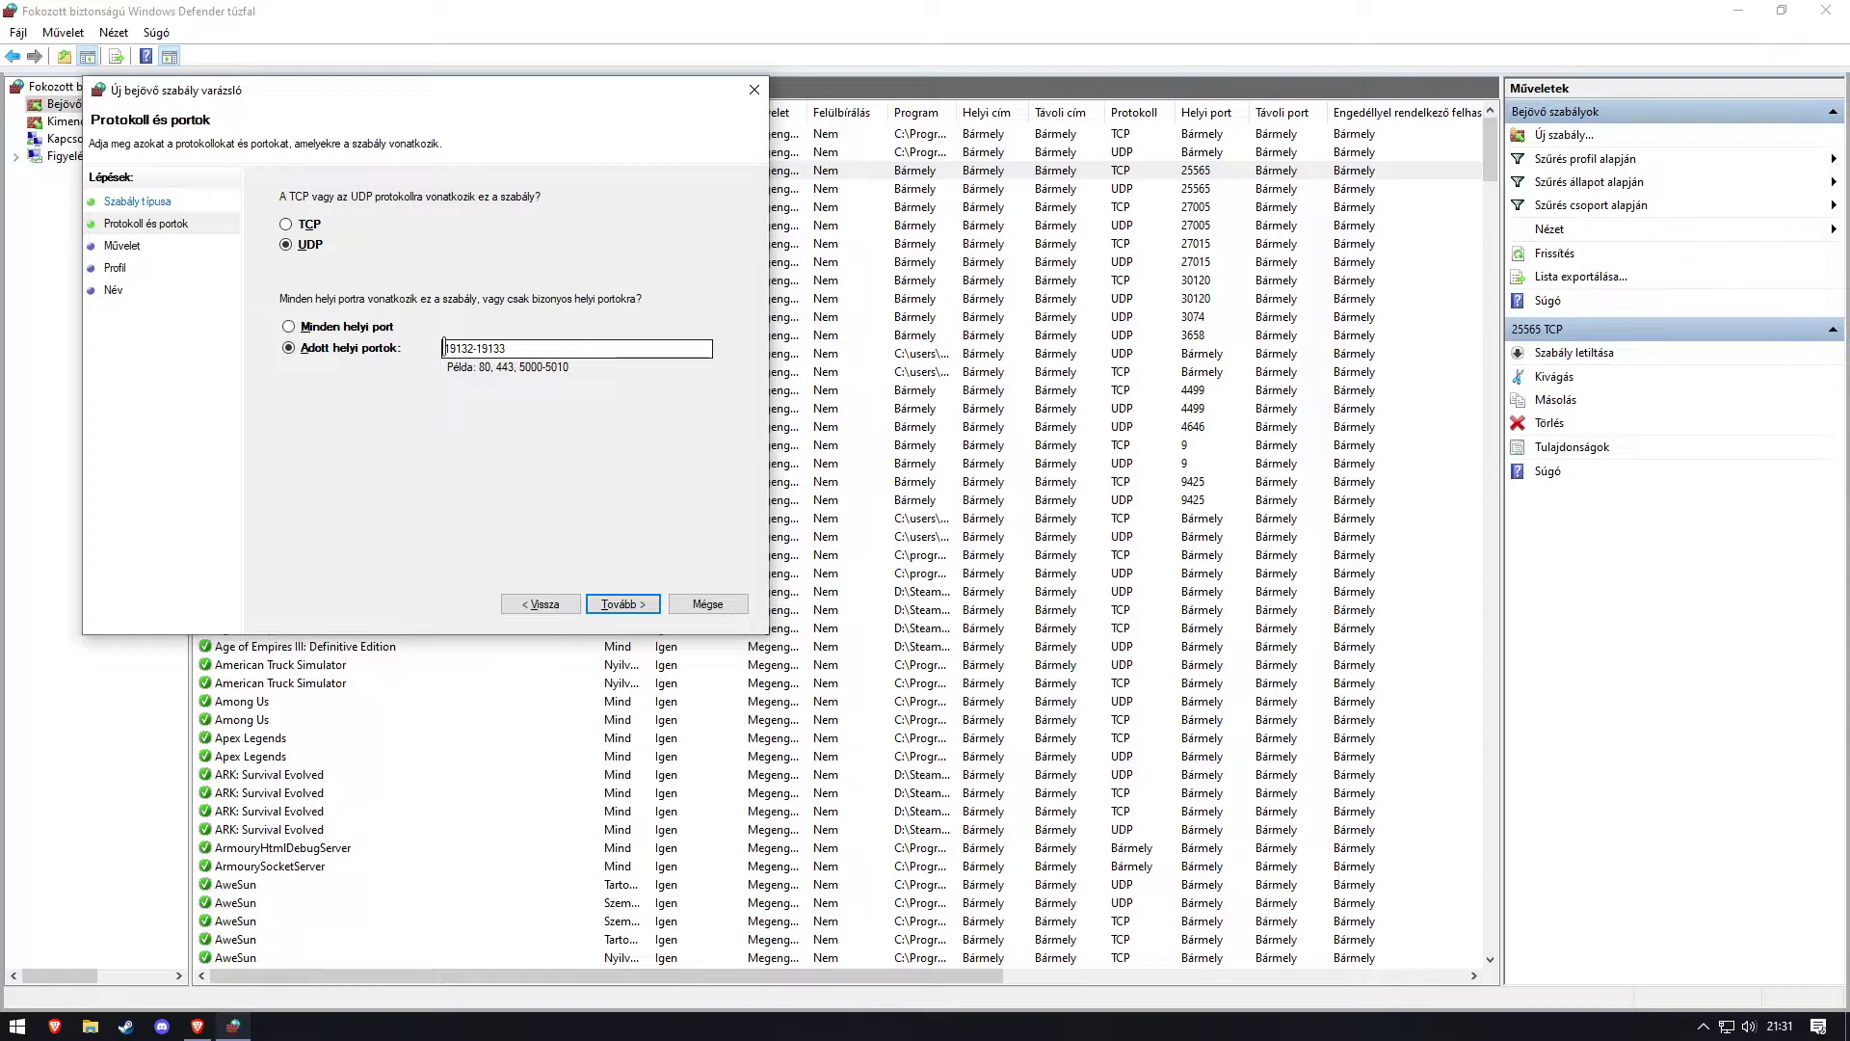
drag(239, 89, 348, 129)
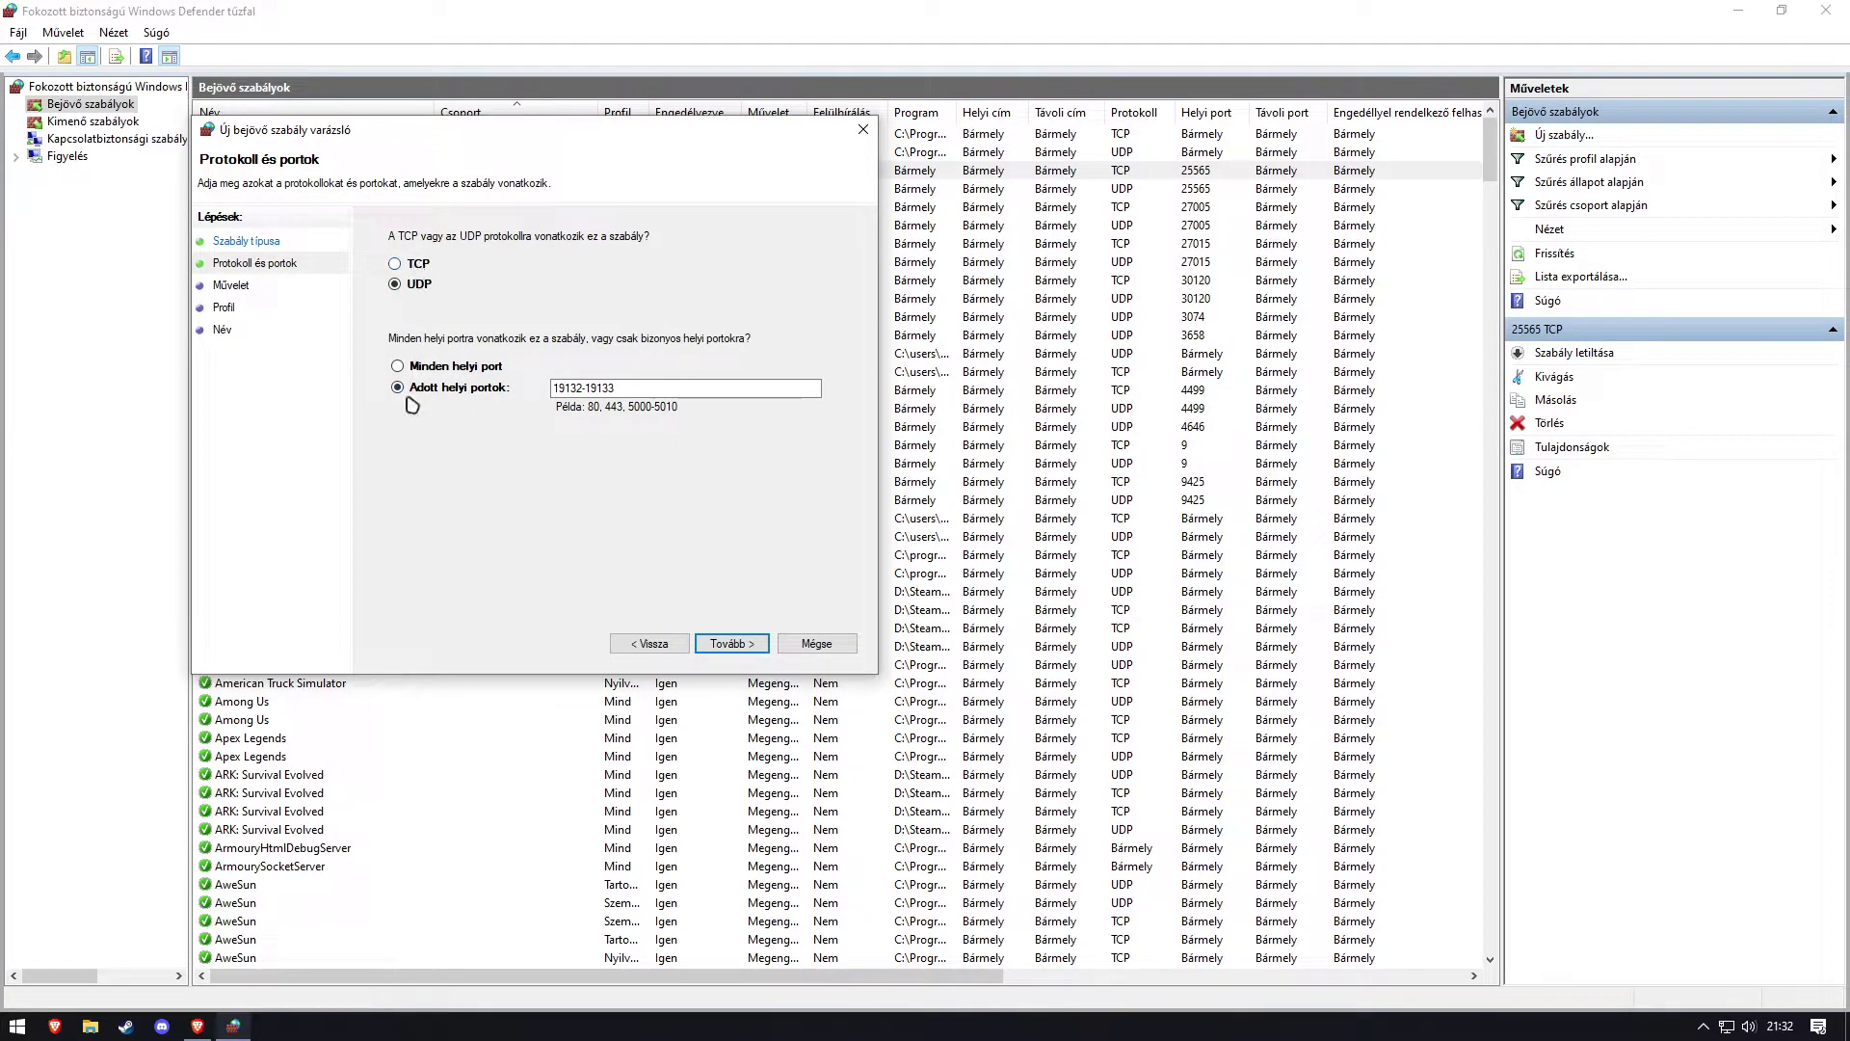
drag(552, 388, 617, 388)
key(alt+Tab)
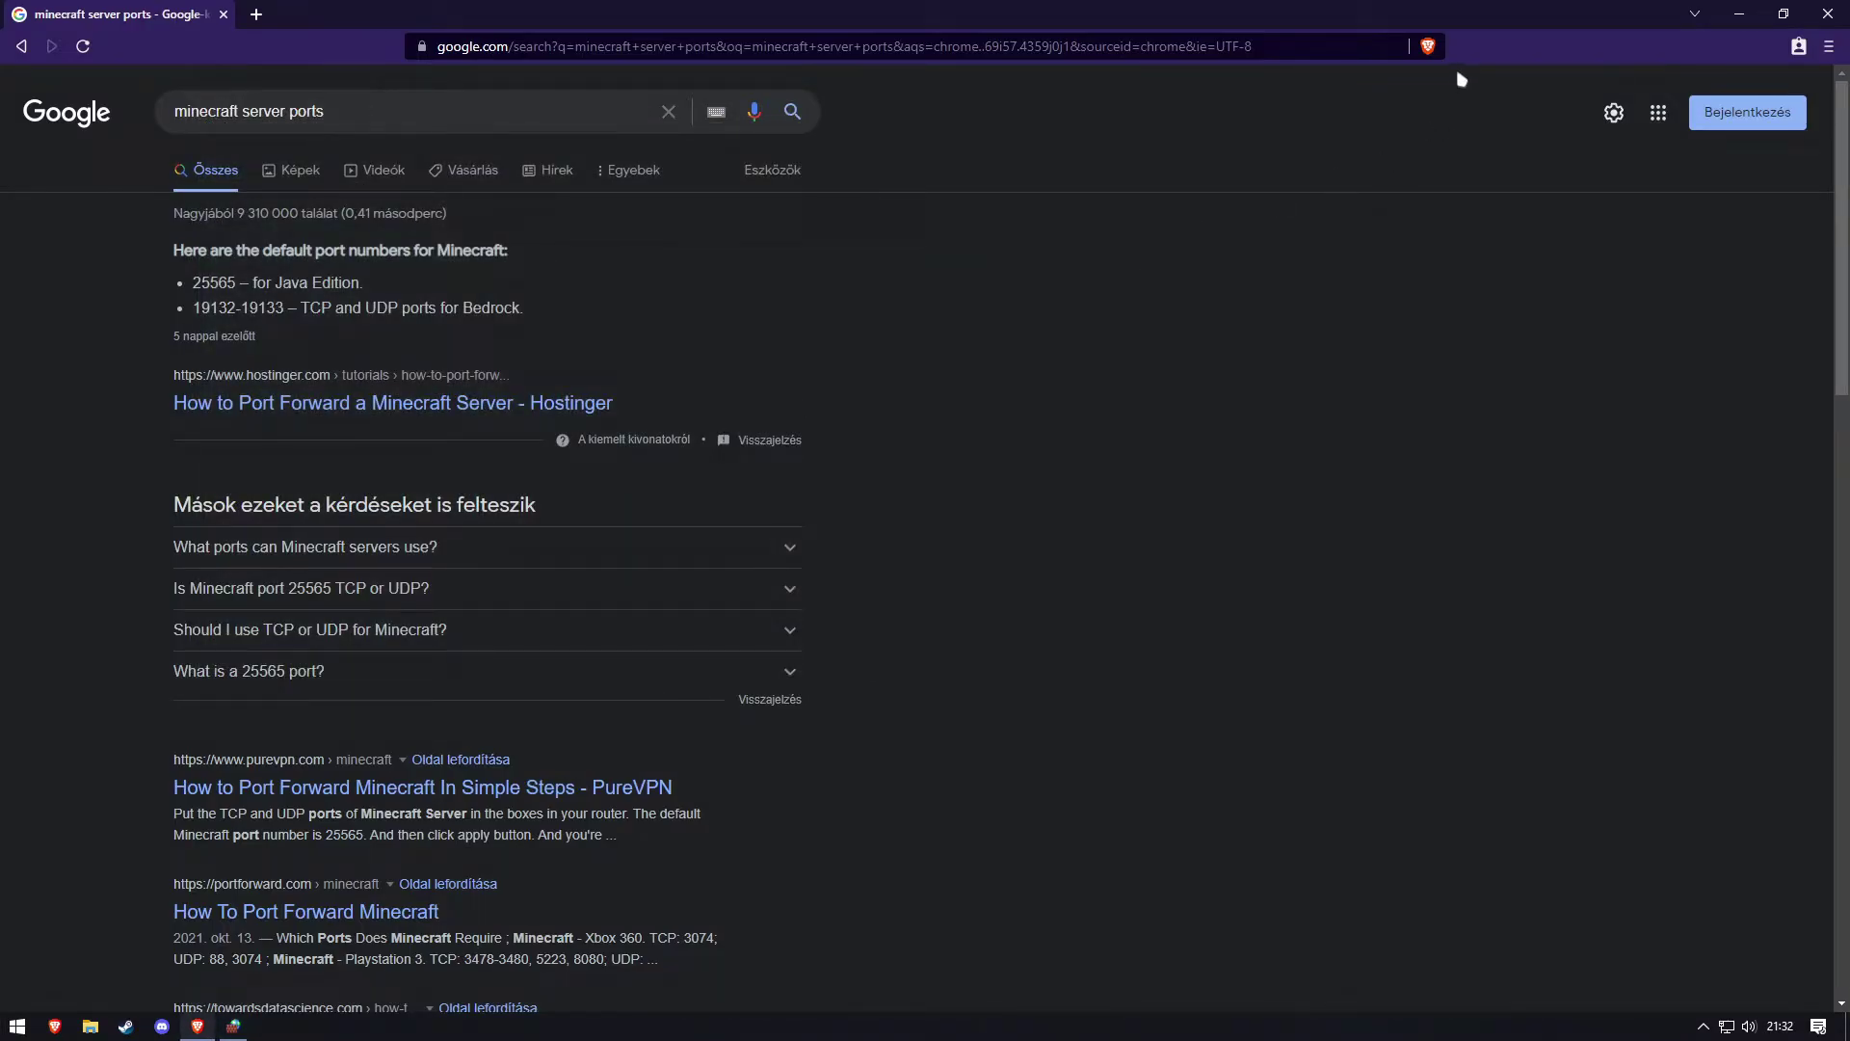
key(alt+Tab)
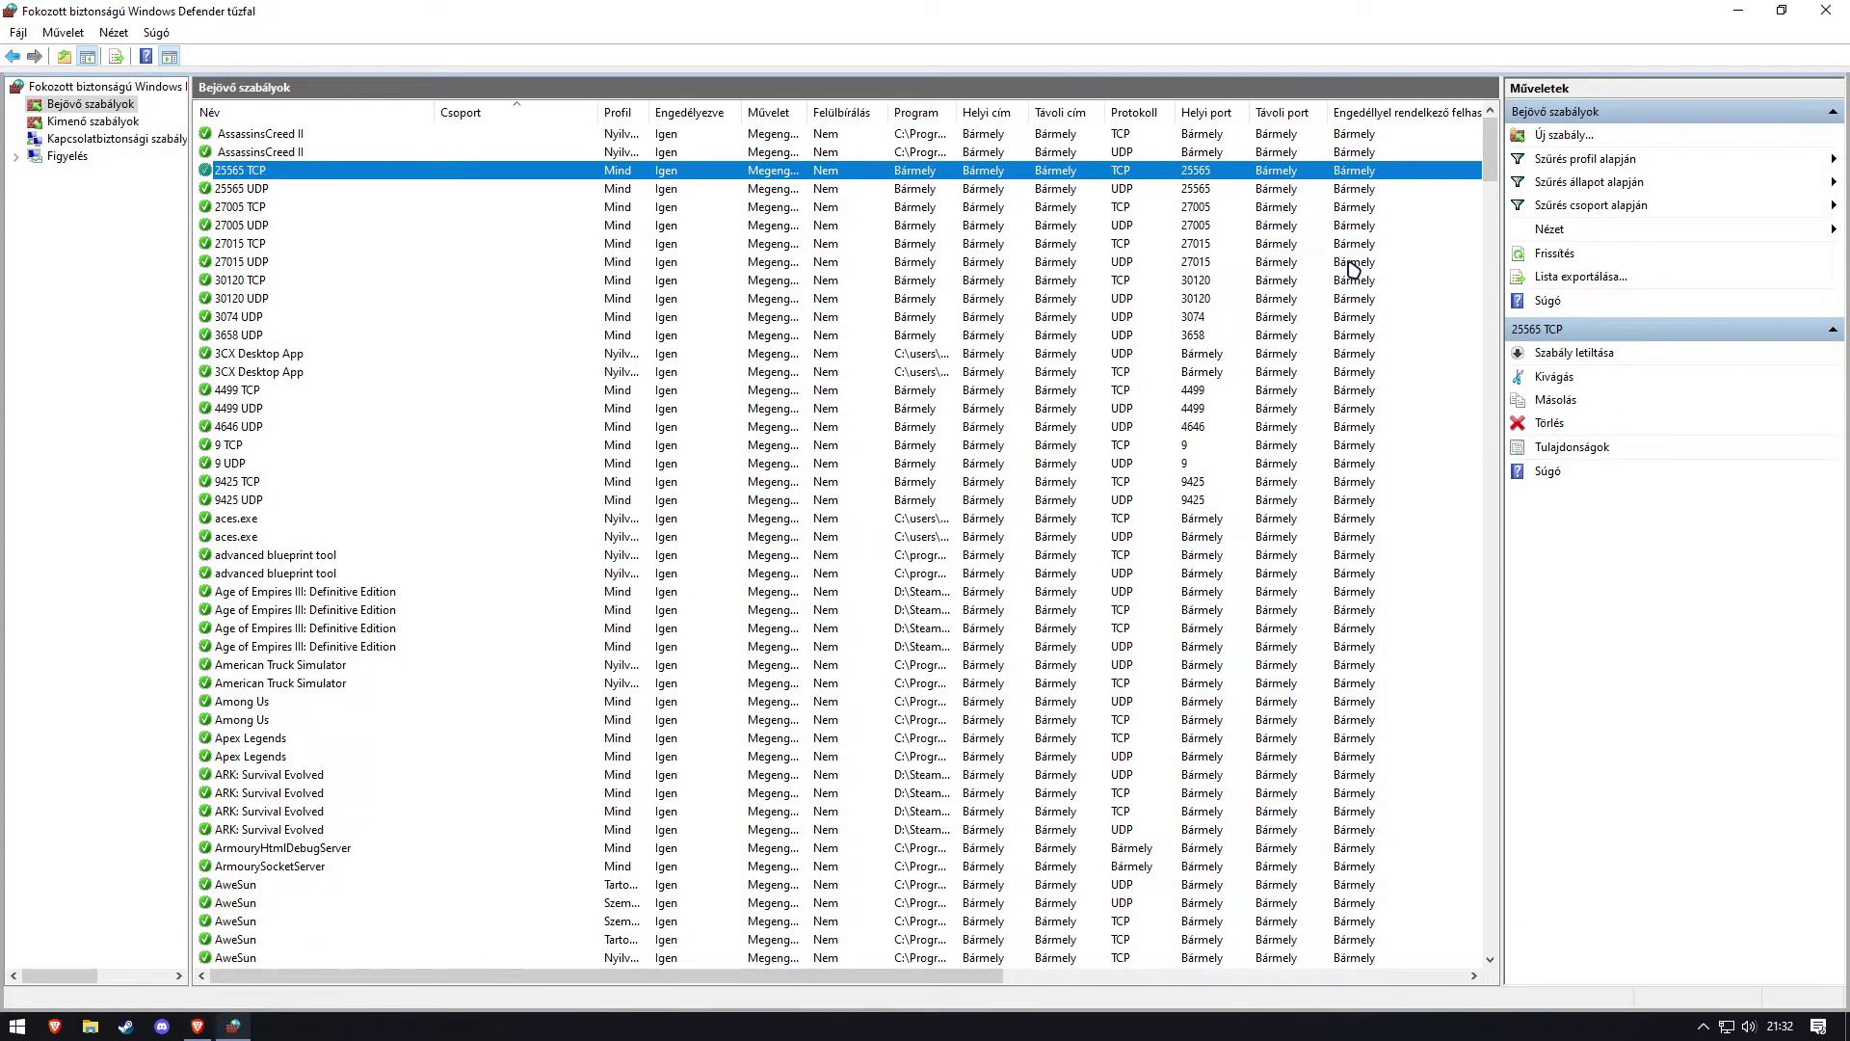
click(634, 336)
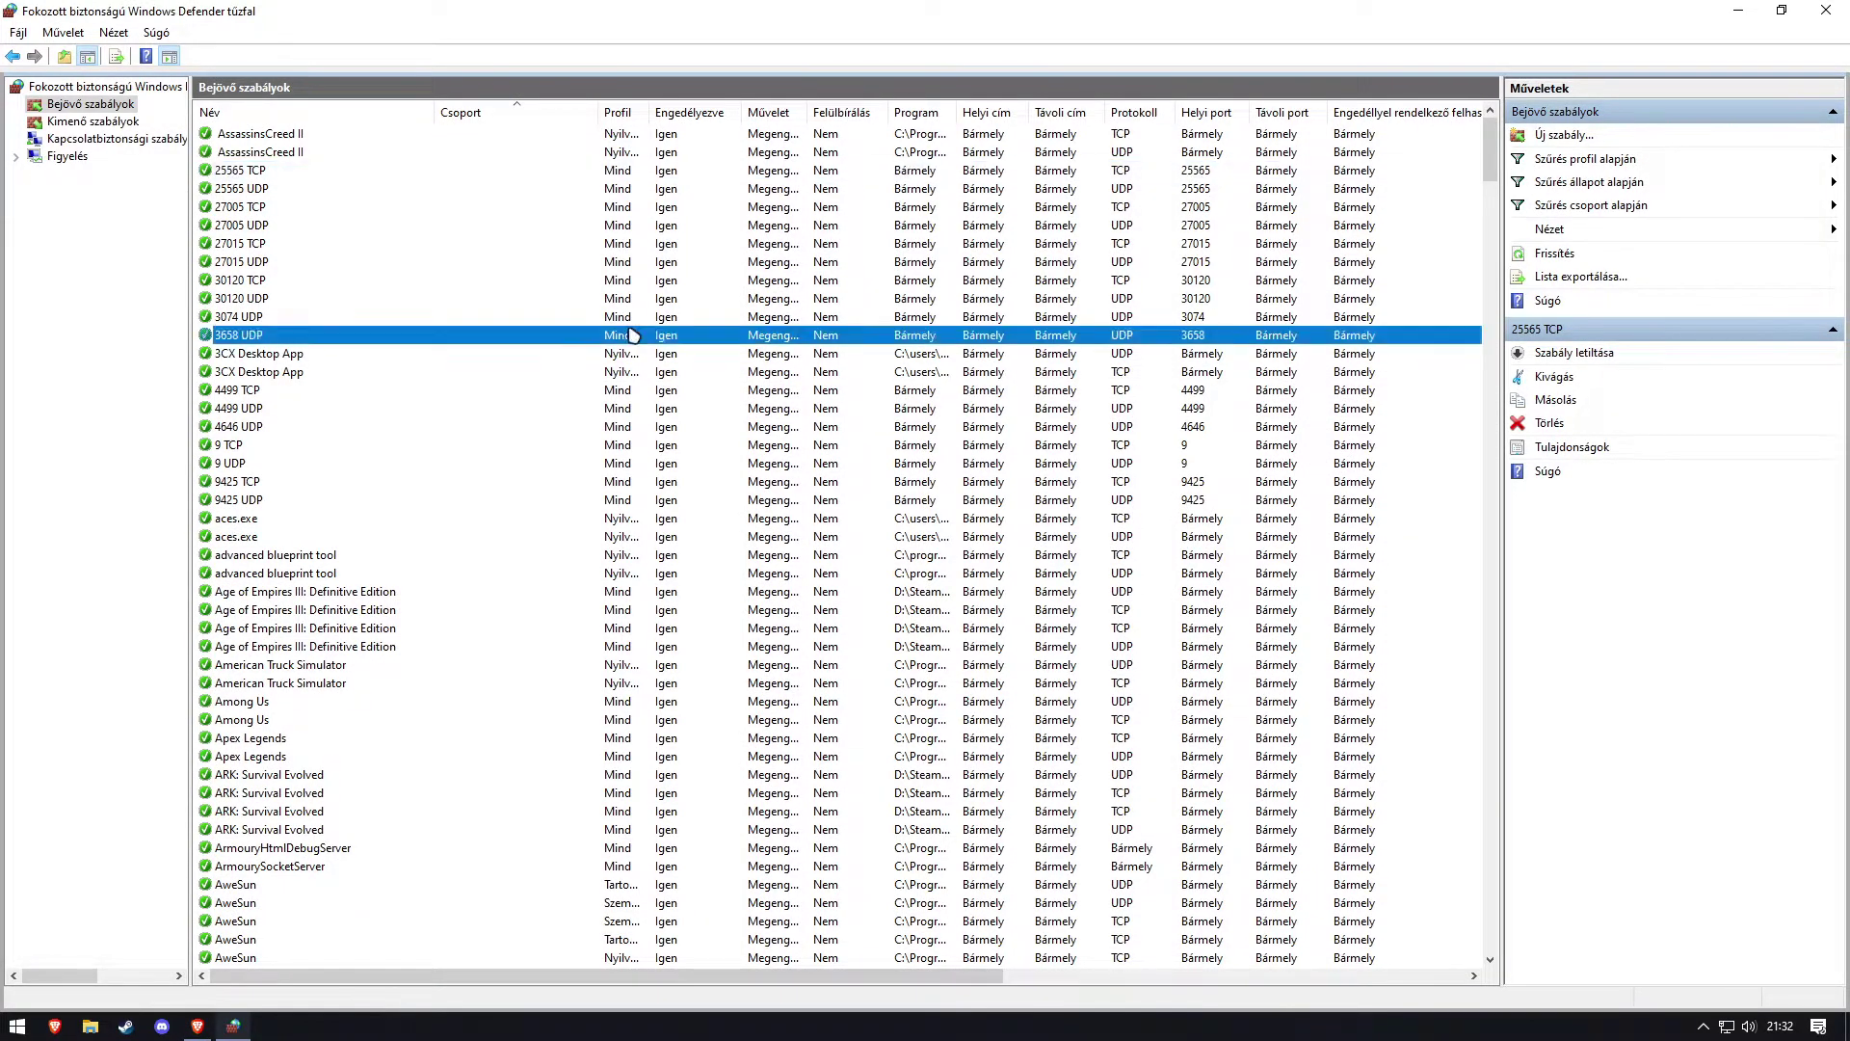
Look over the existing port rules in the inbound rules list, including 27015 TCP, 30120 TCP and 25565 UDP.
click(347, 225)
click(587, 243)
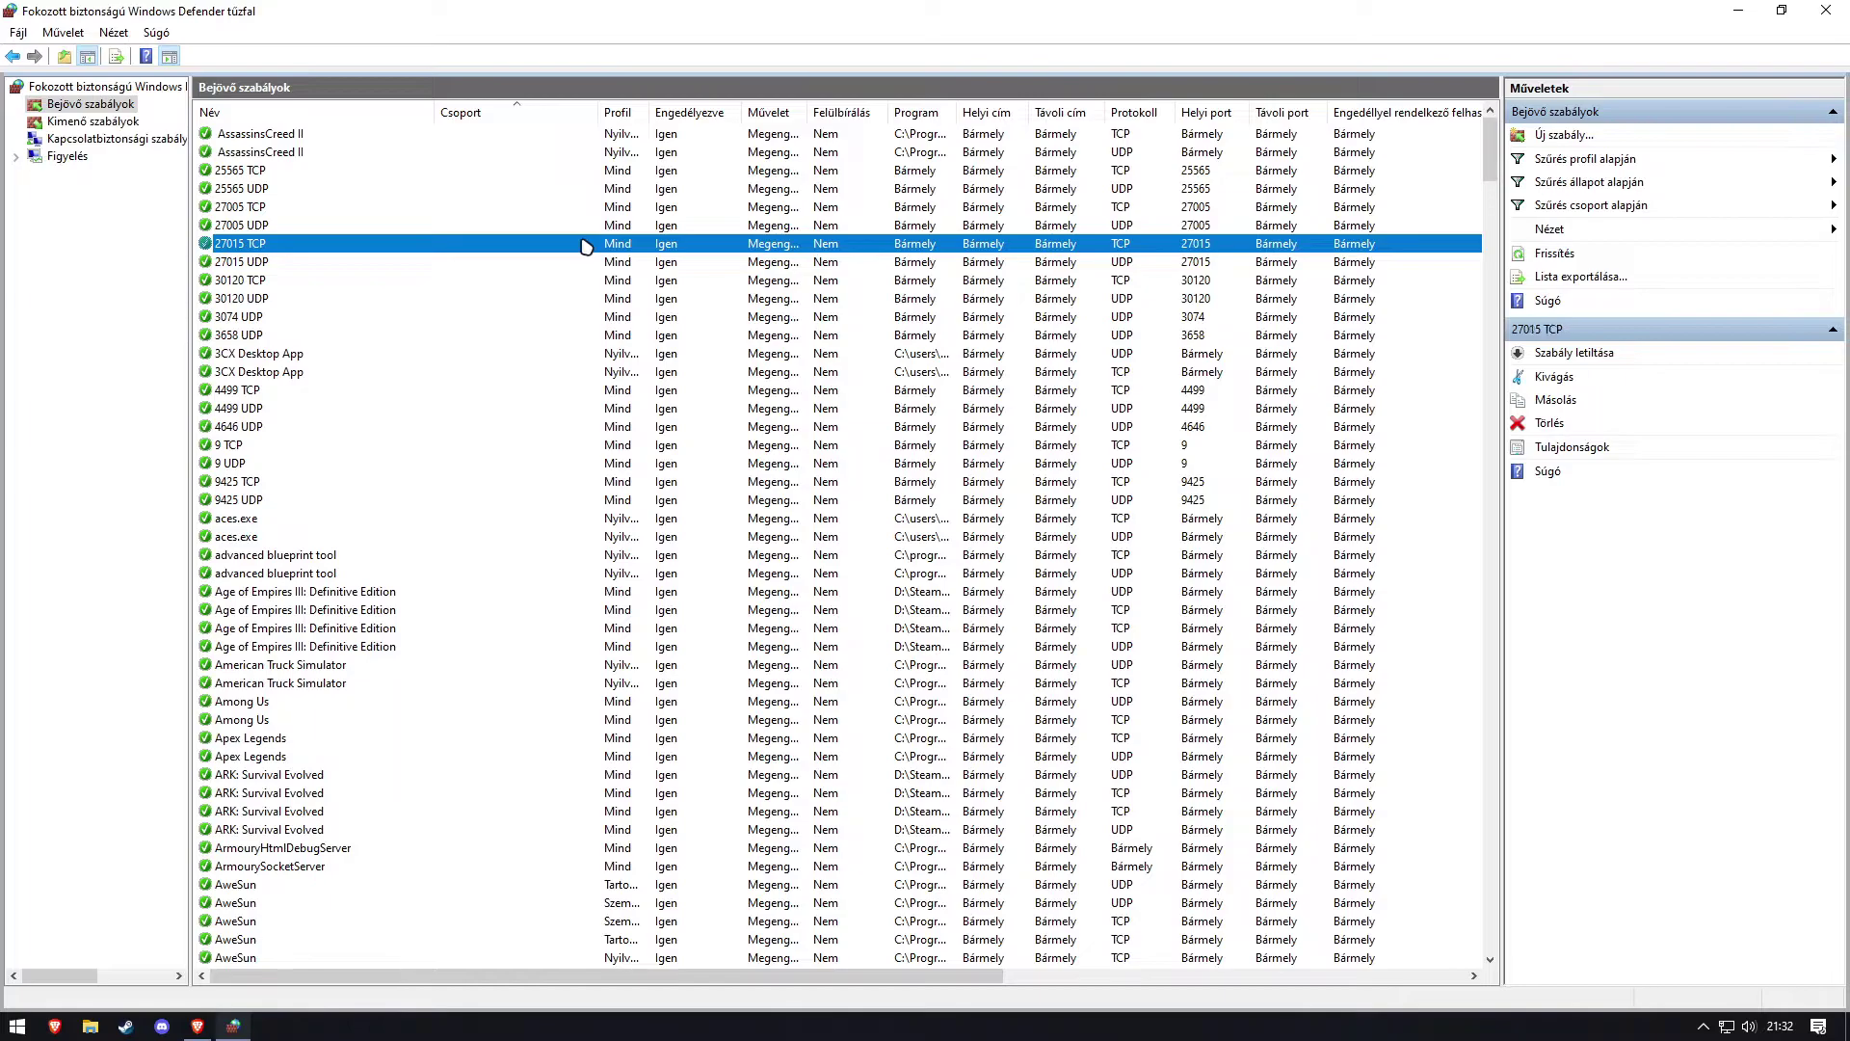
click(565, 281)
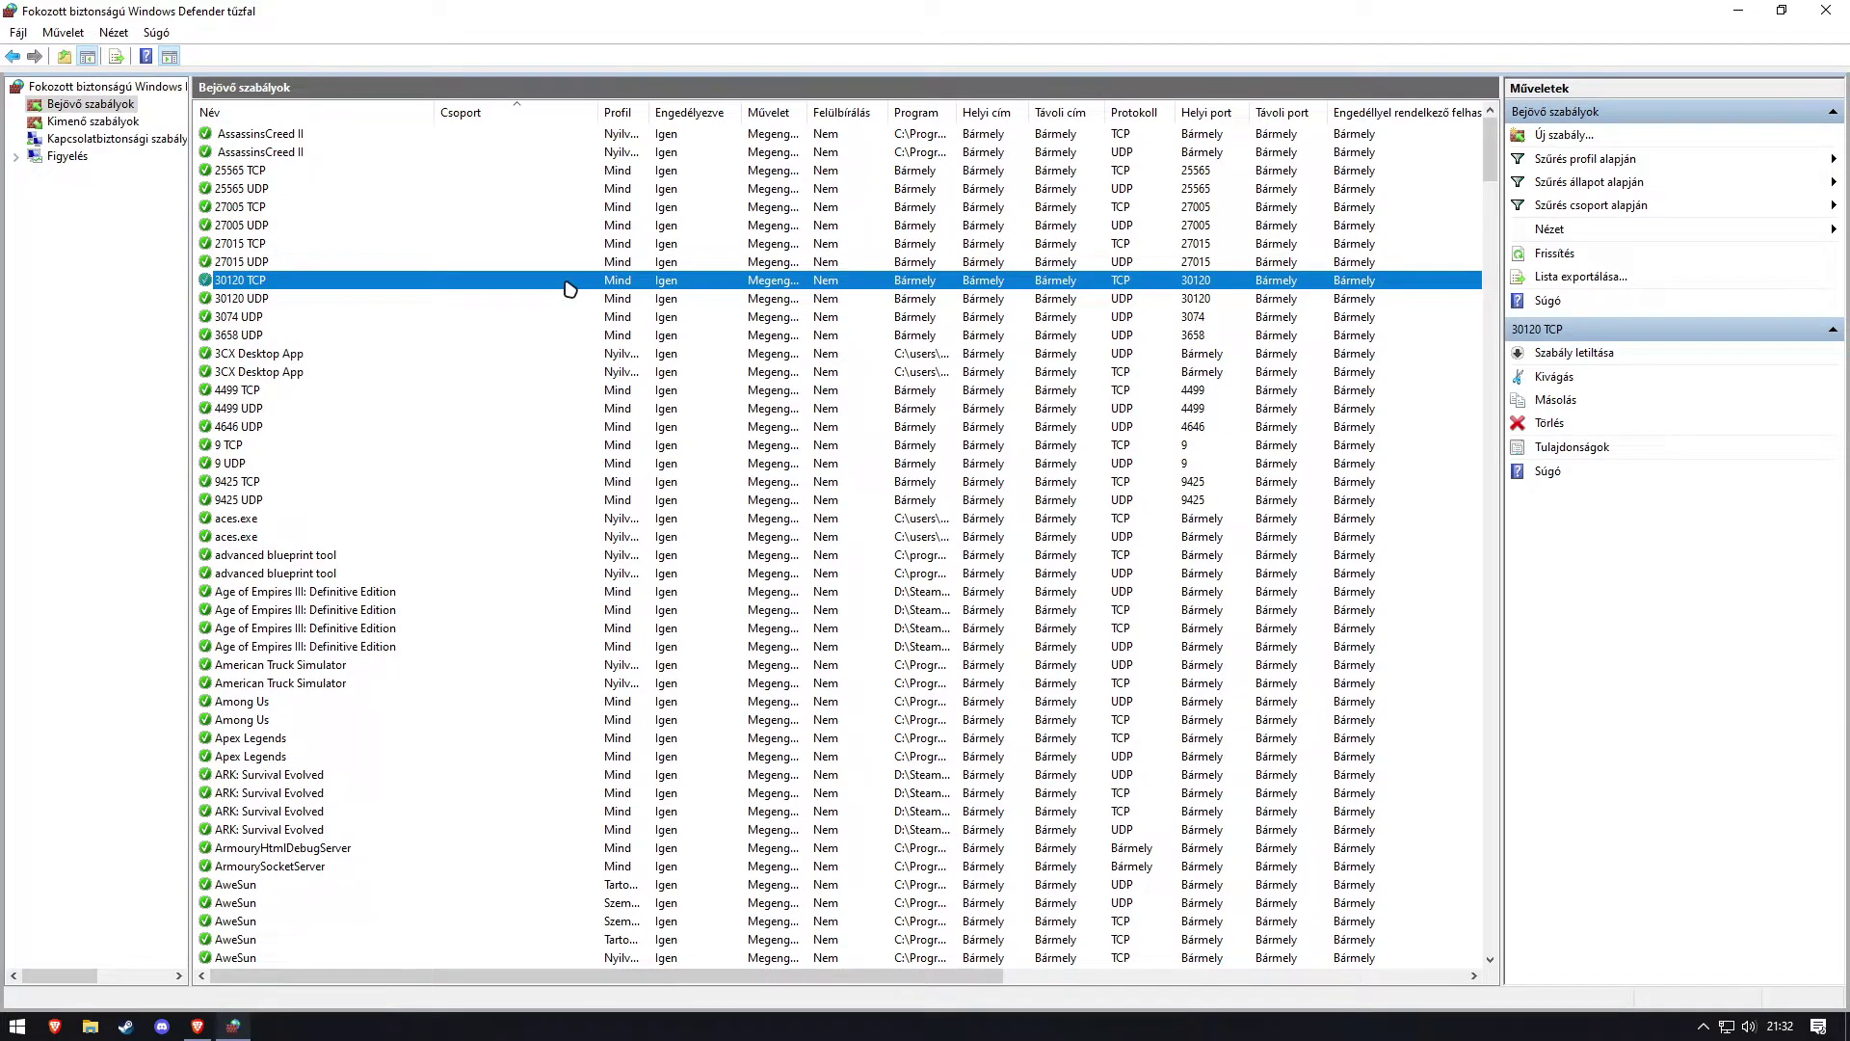
click(301, 192)
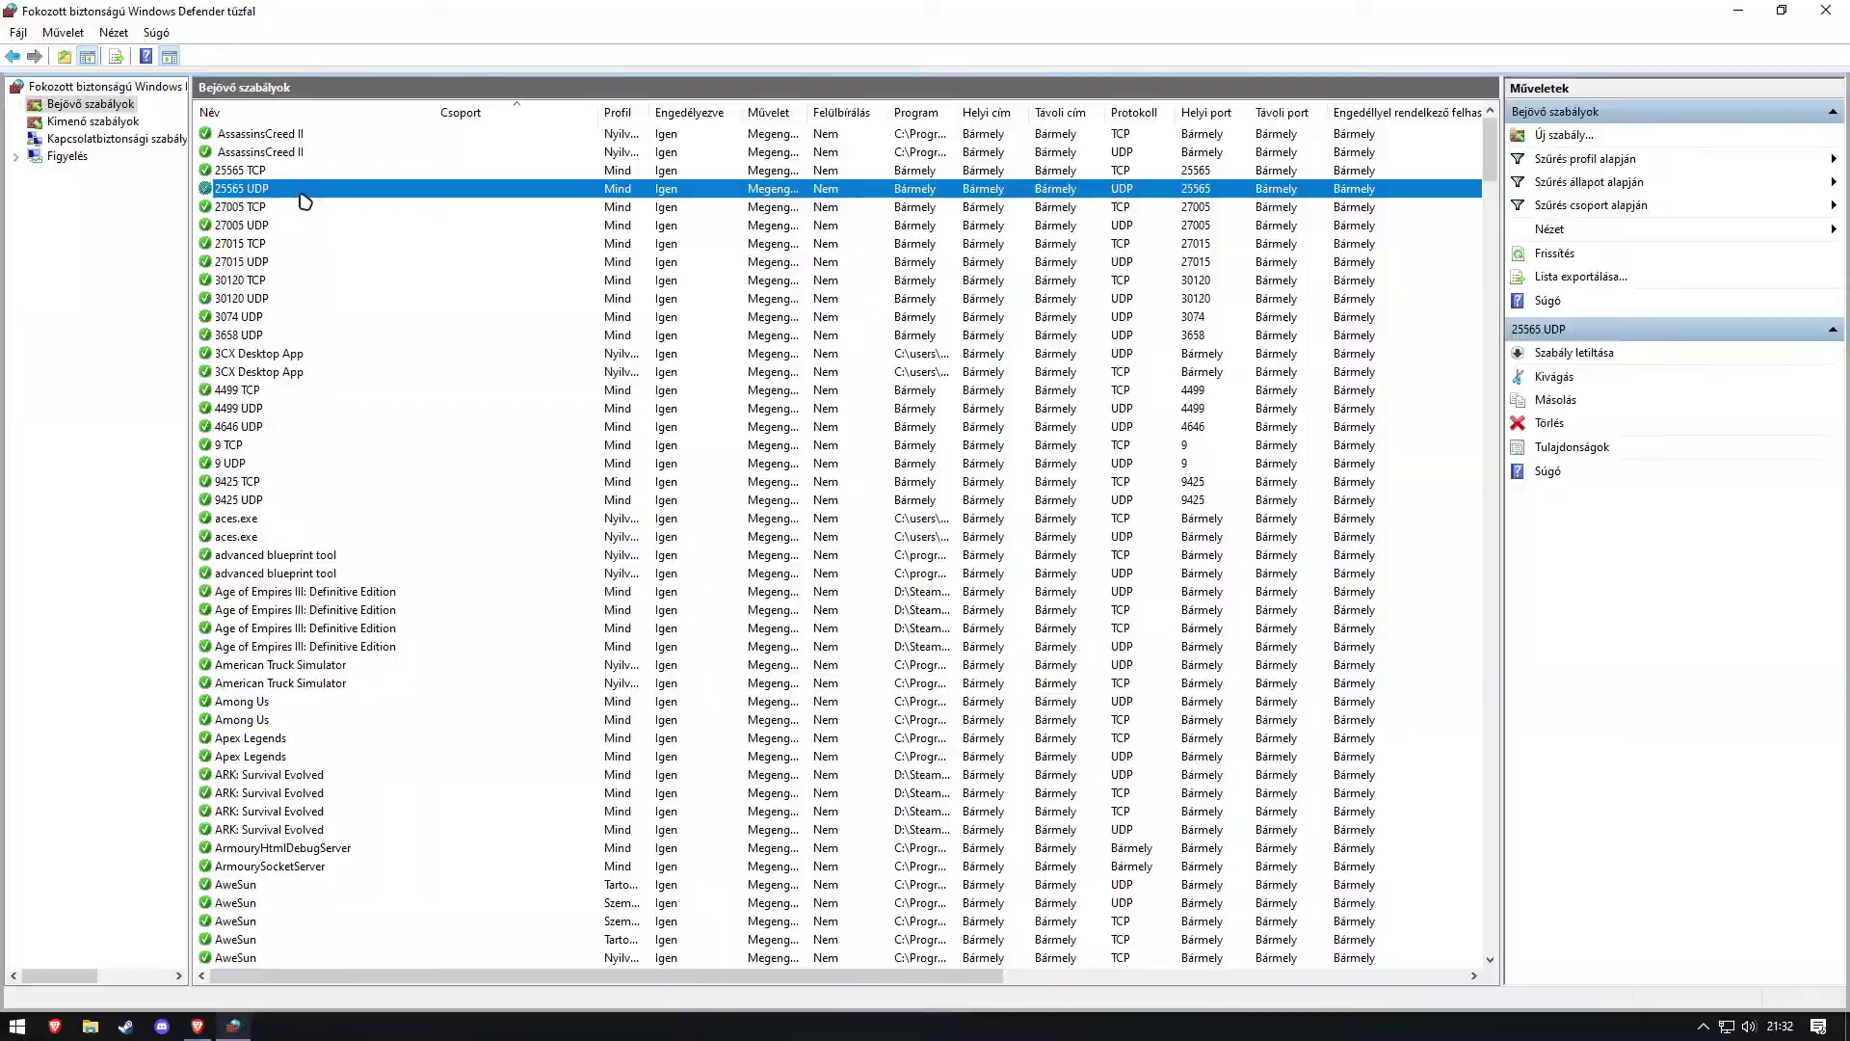
key(alt+Tab)
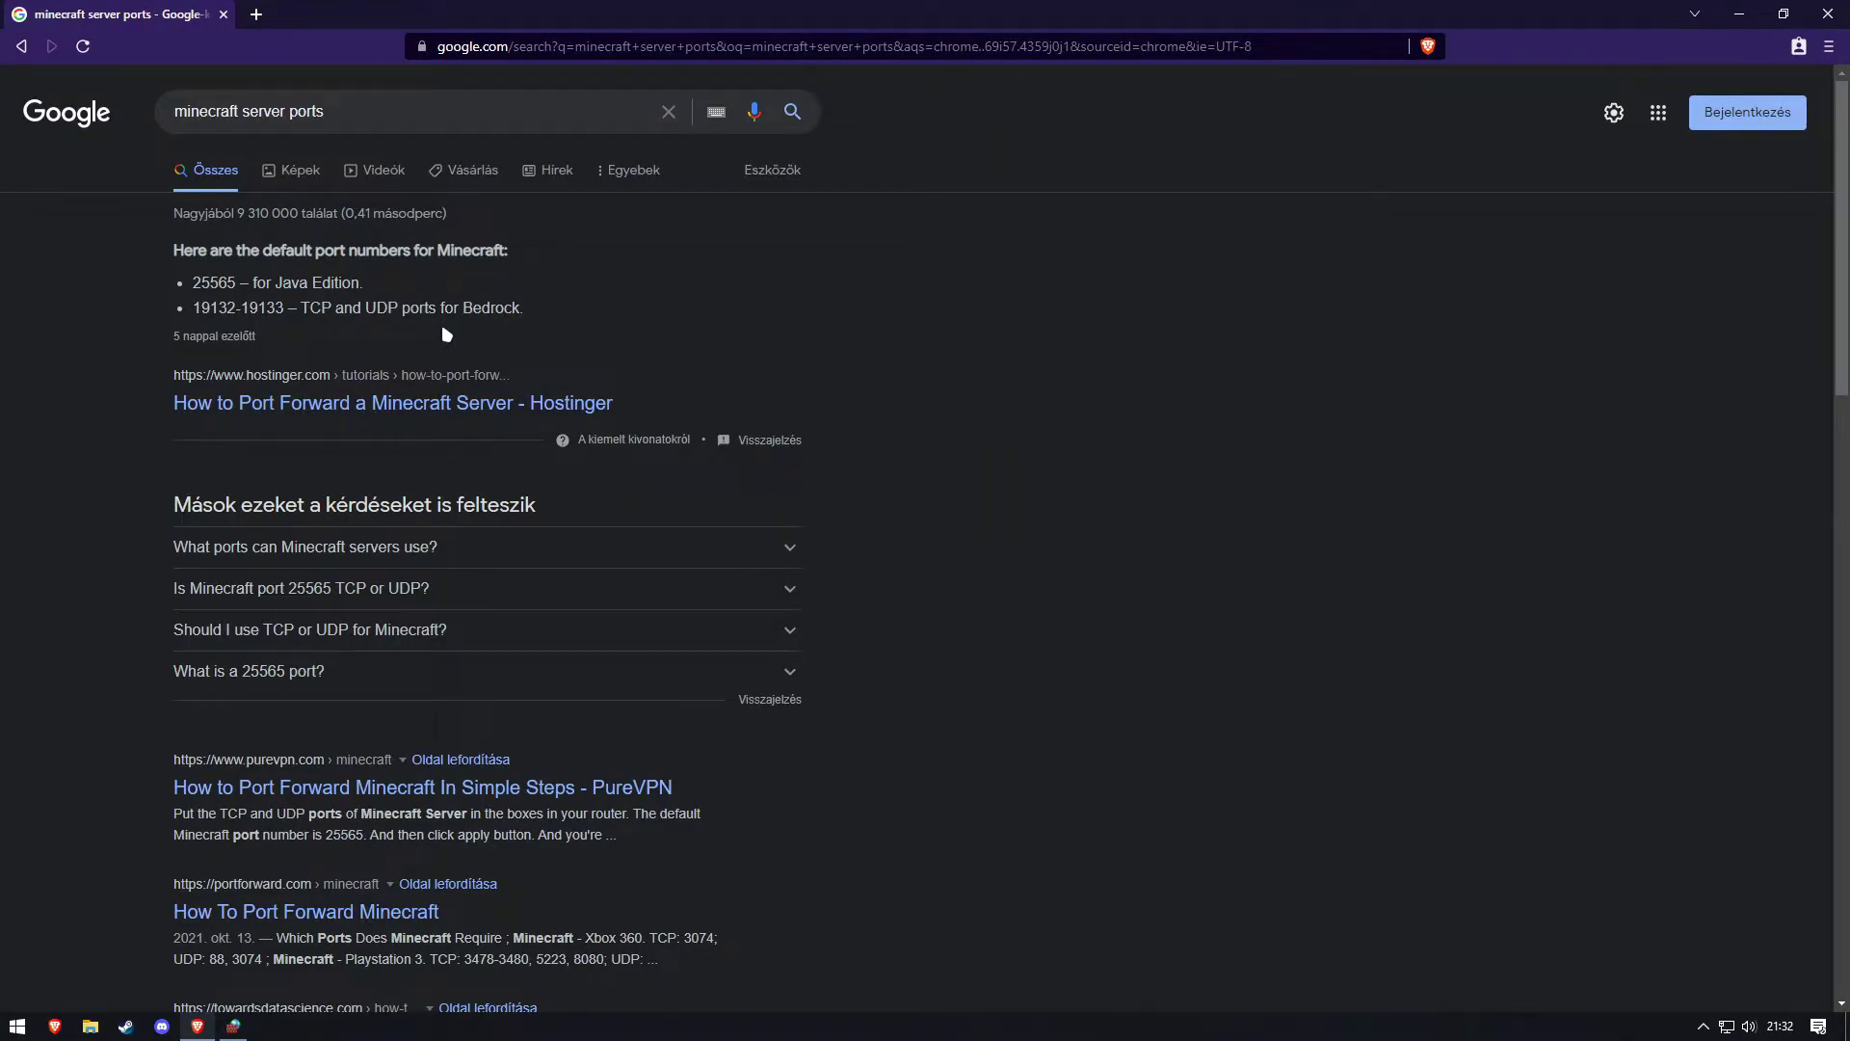
click(771, 46)
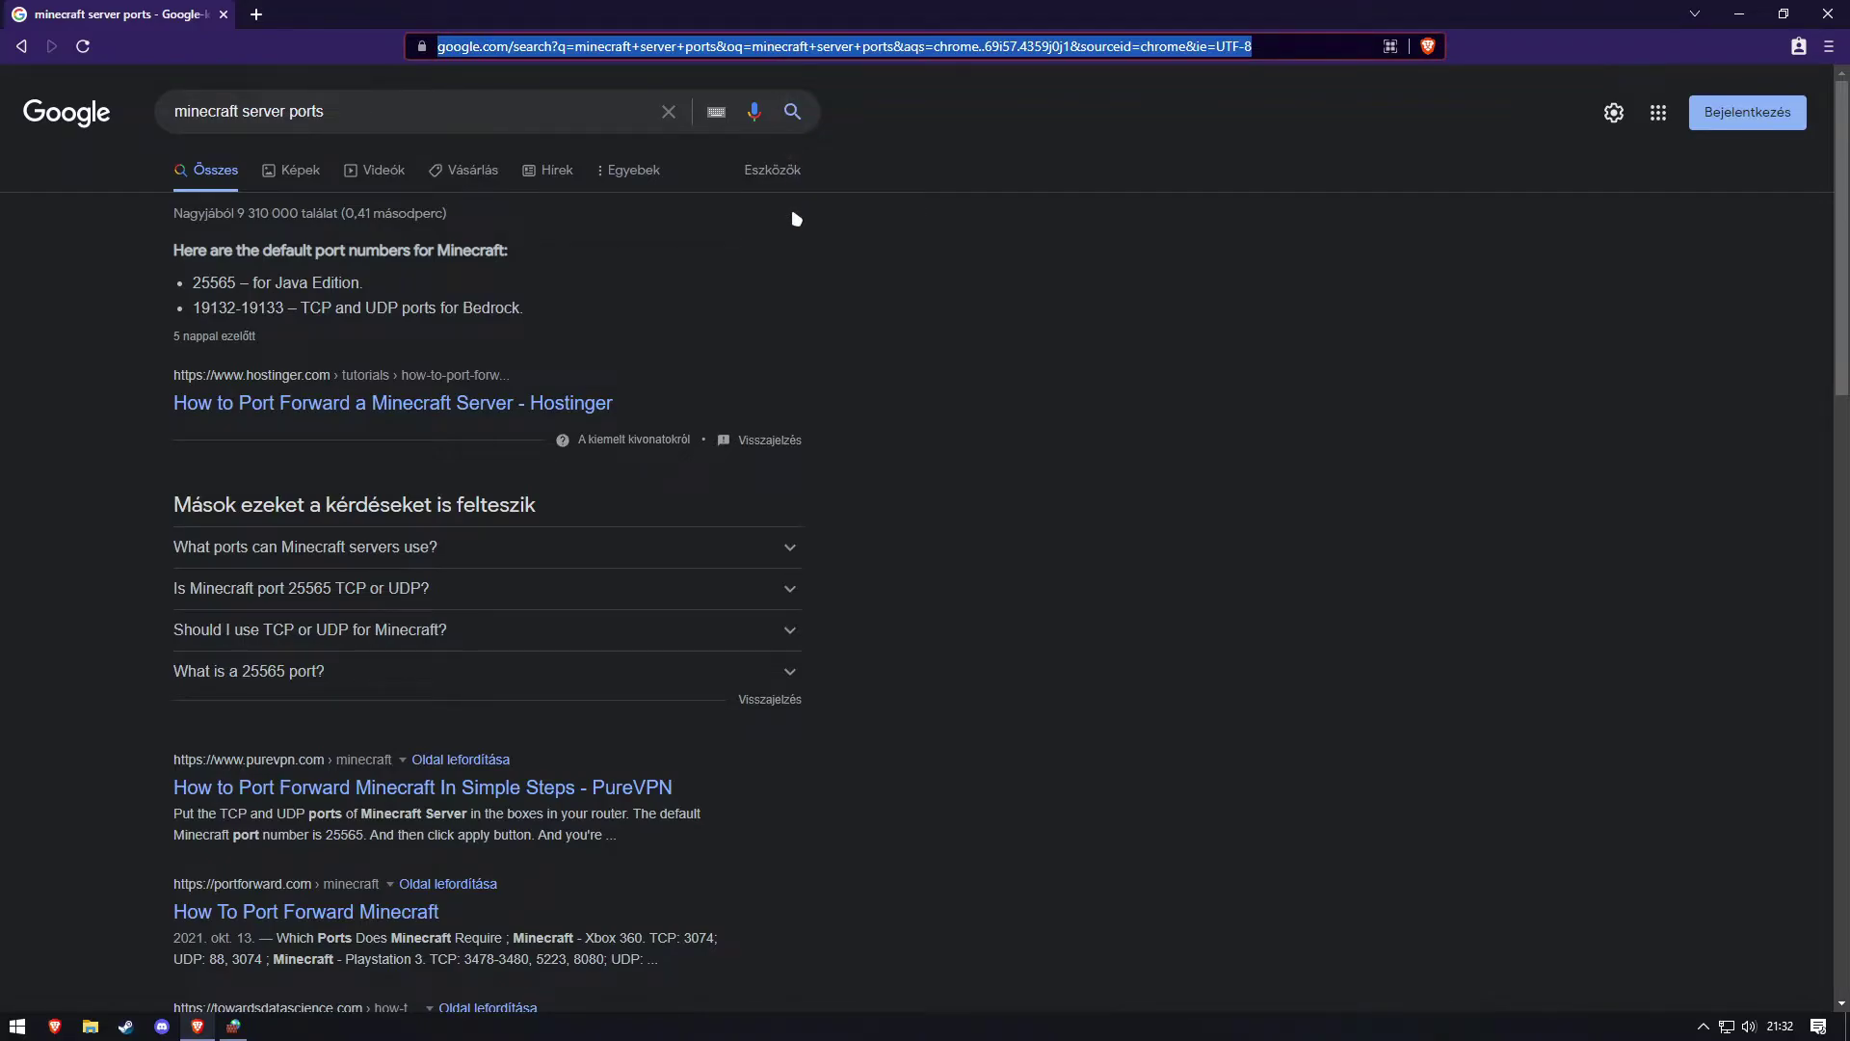
click(1798, 46)
click(1373, 214)
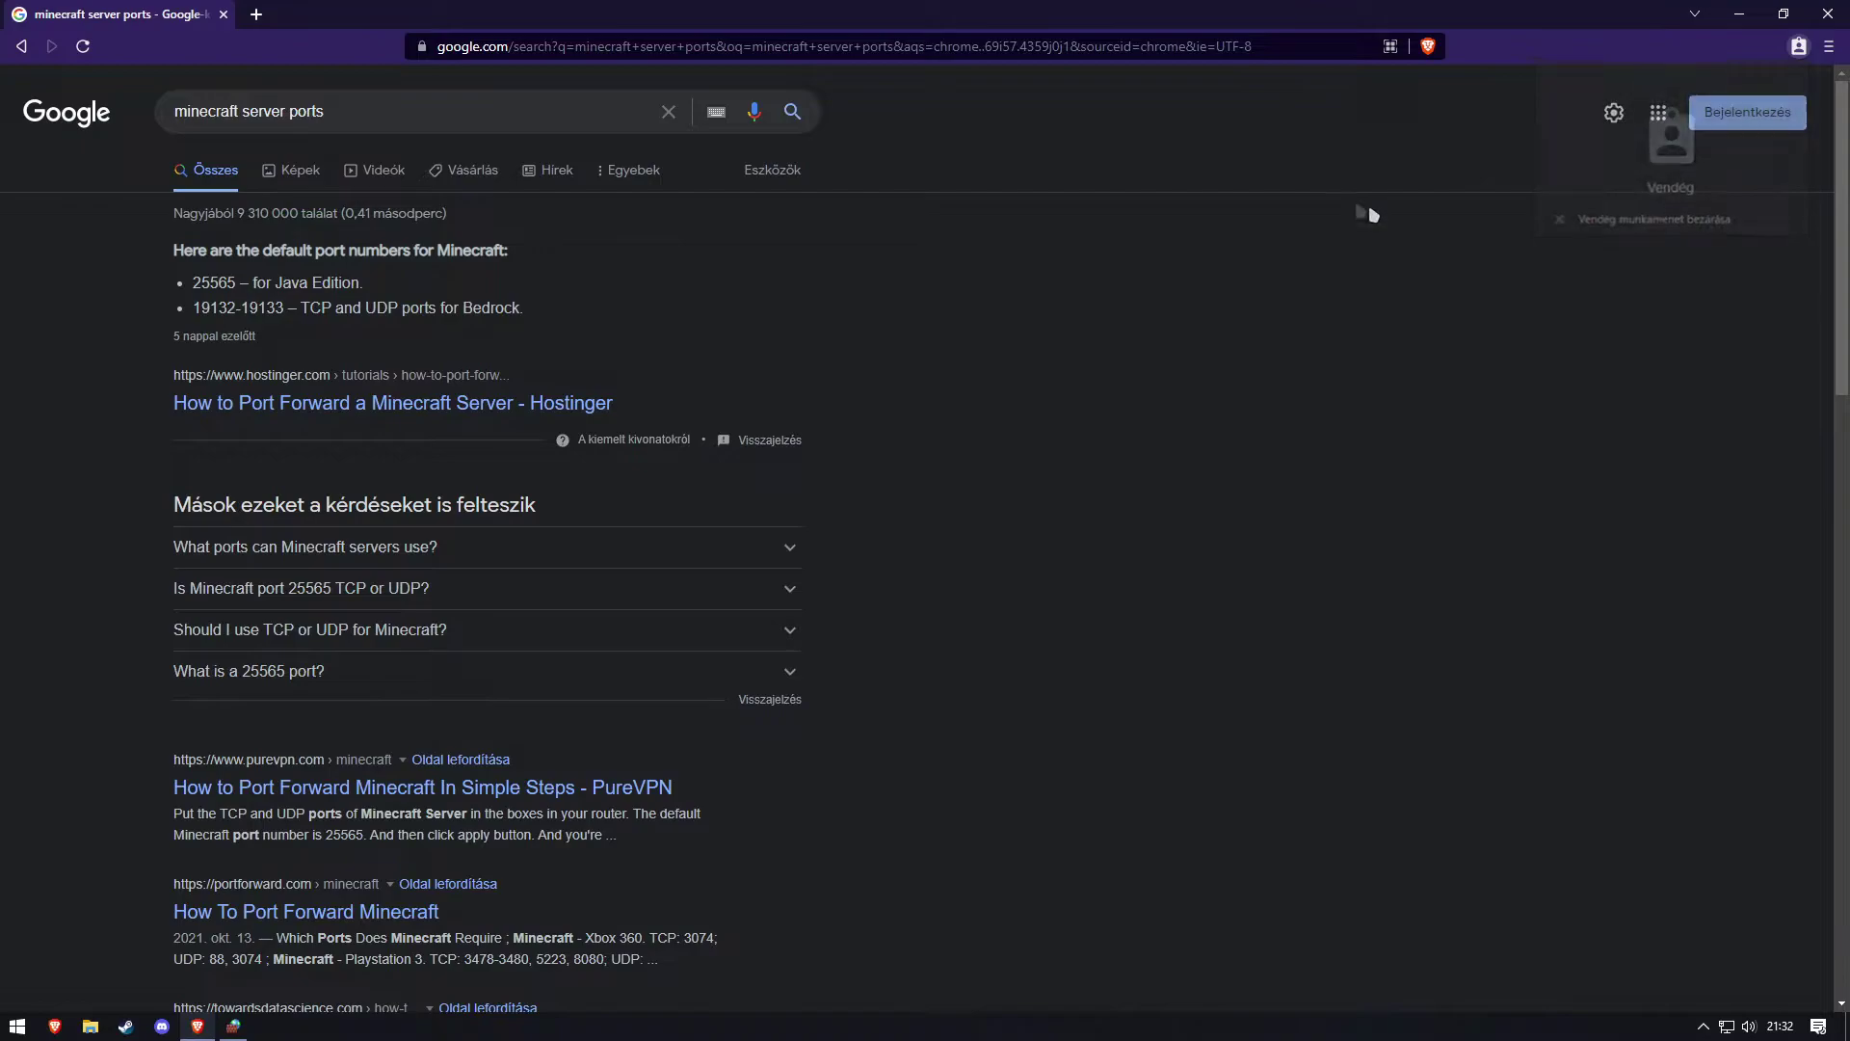
click(1099, 56)
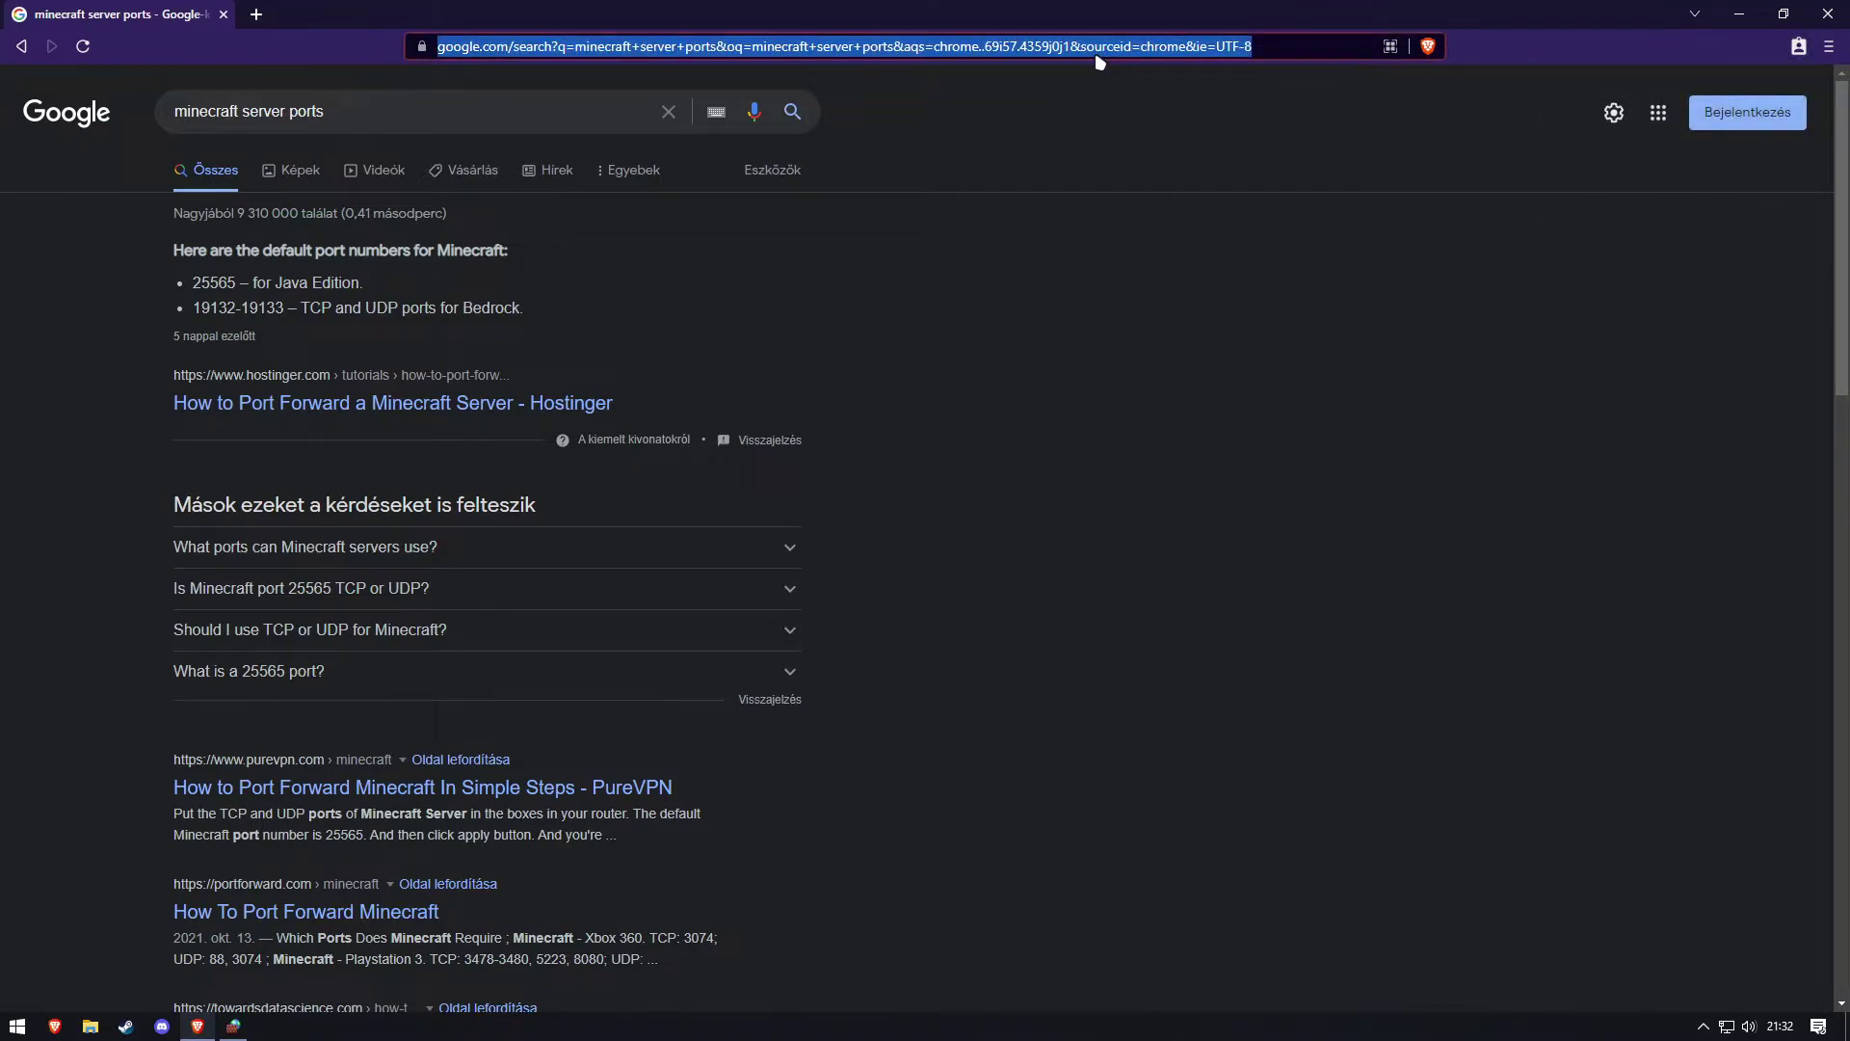
text(191)
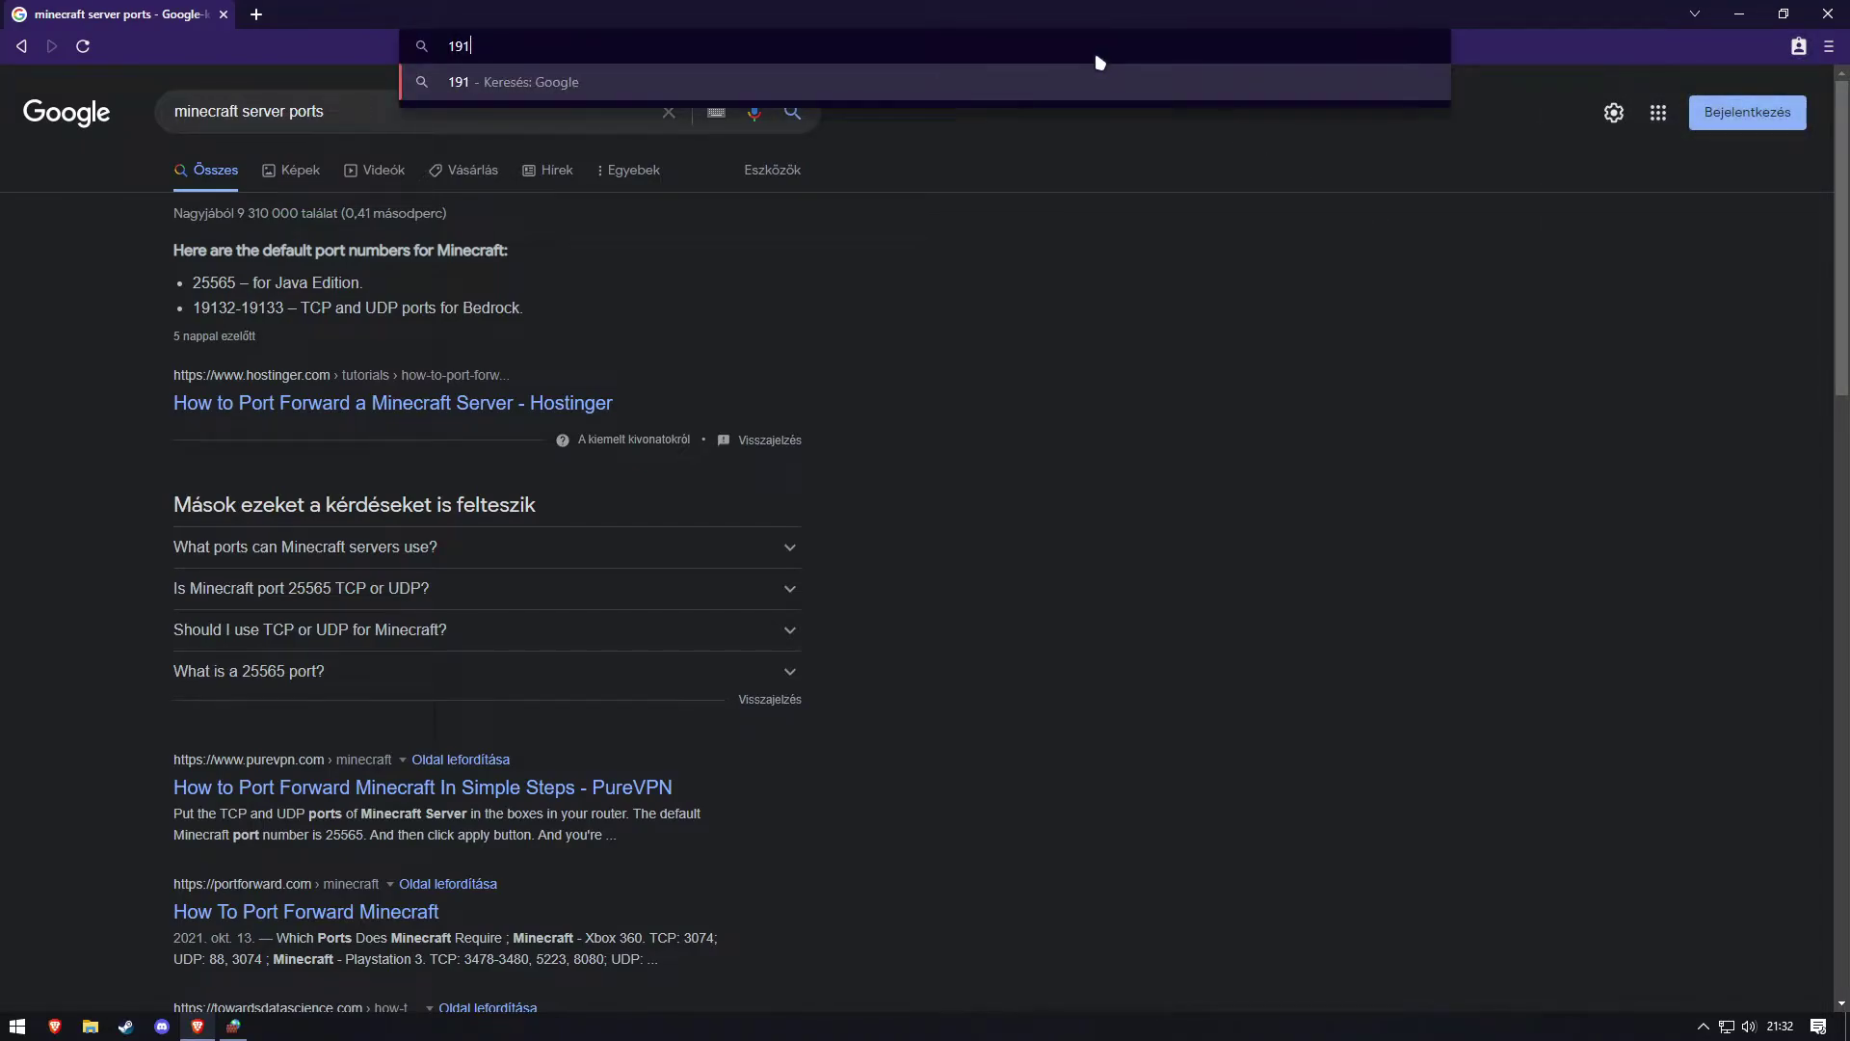
click(1127, 231)
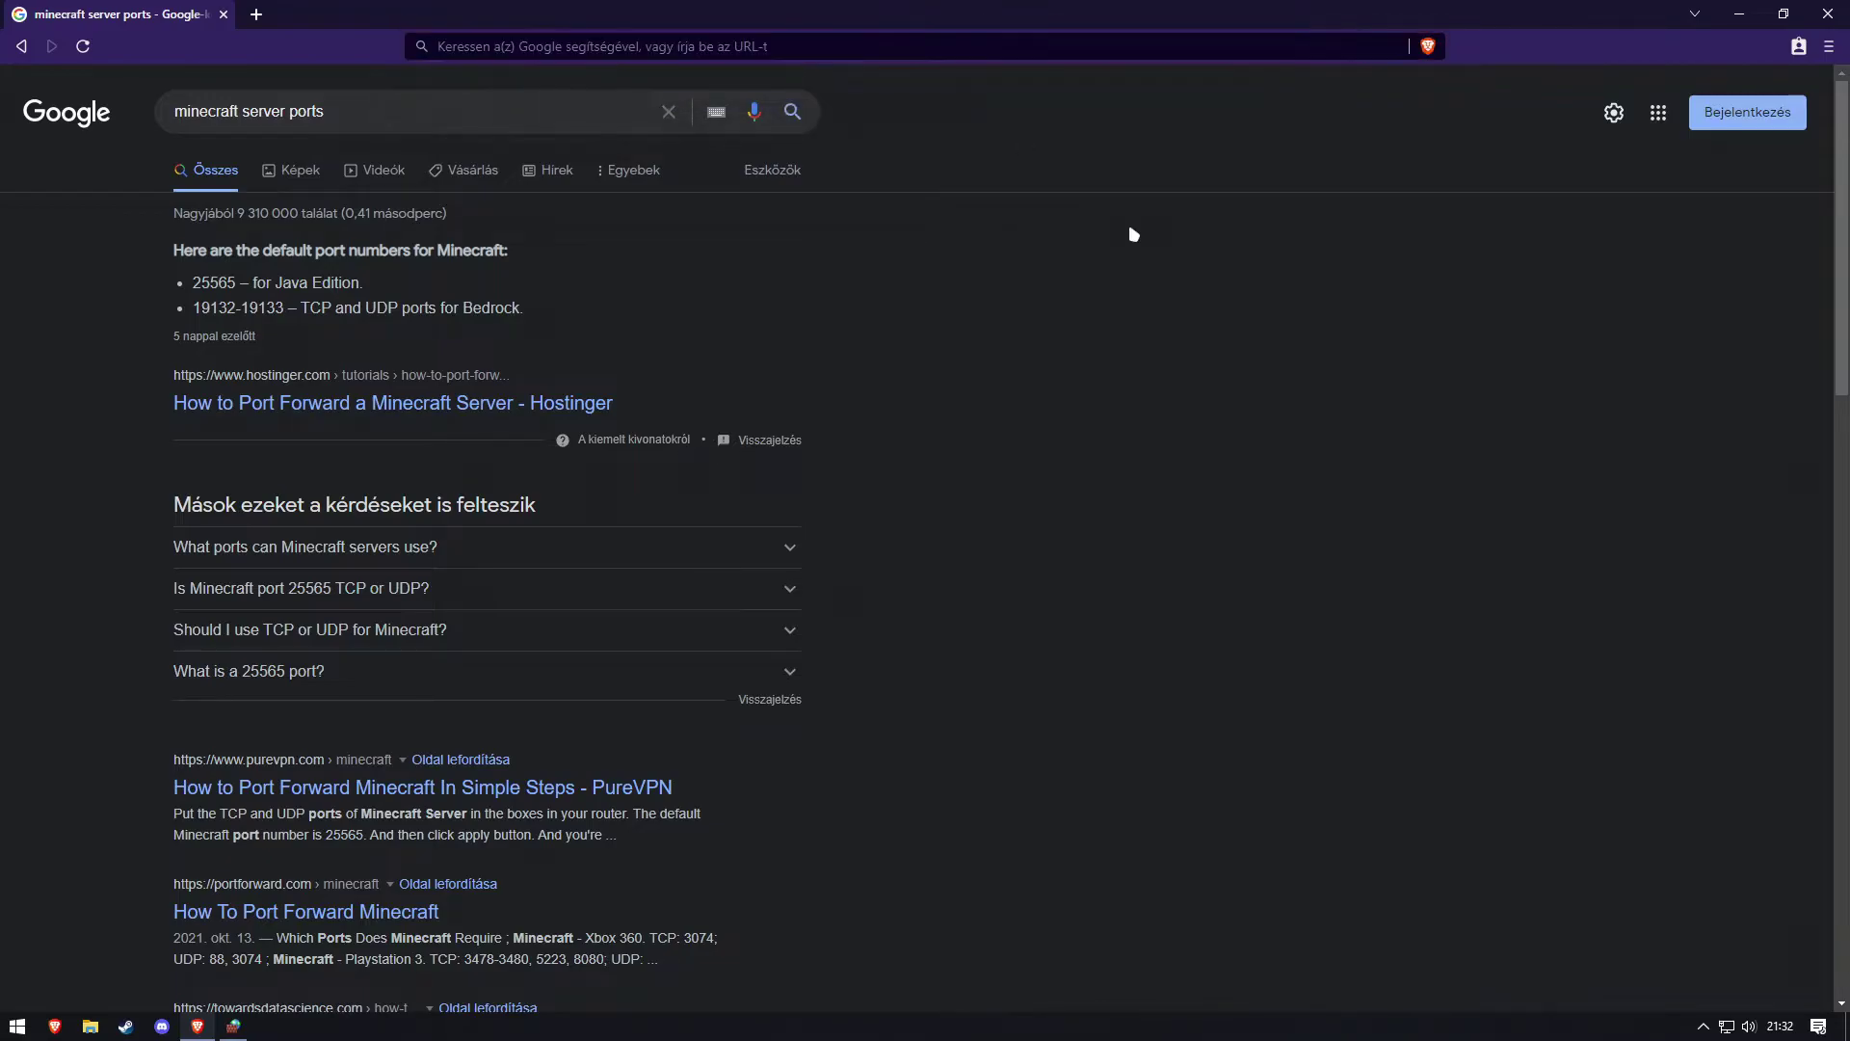
Open a Command Prompt in Terminal, maximize its window and run ipconfig.
key(super)
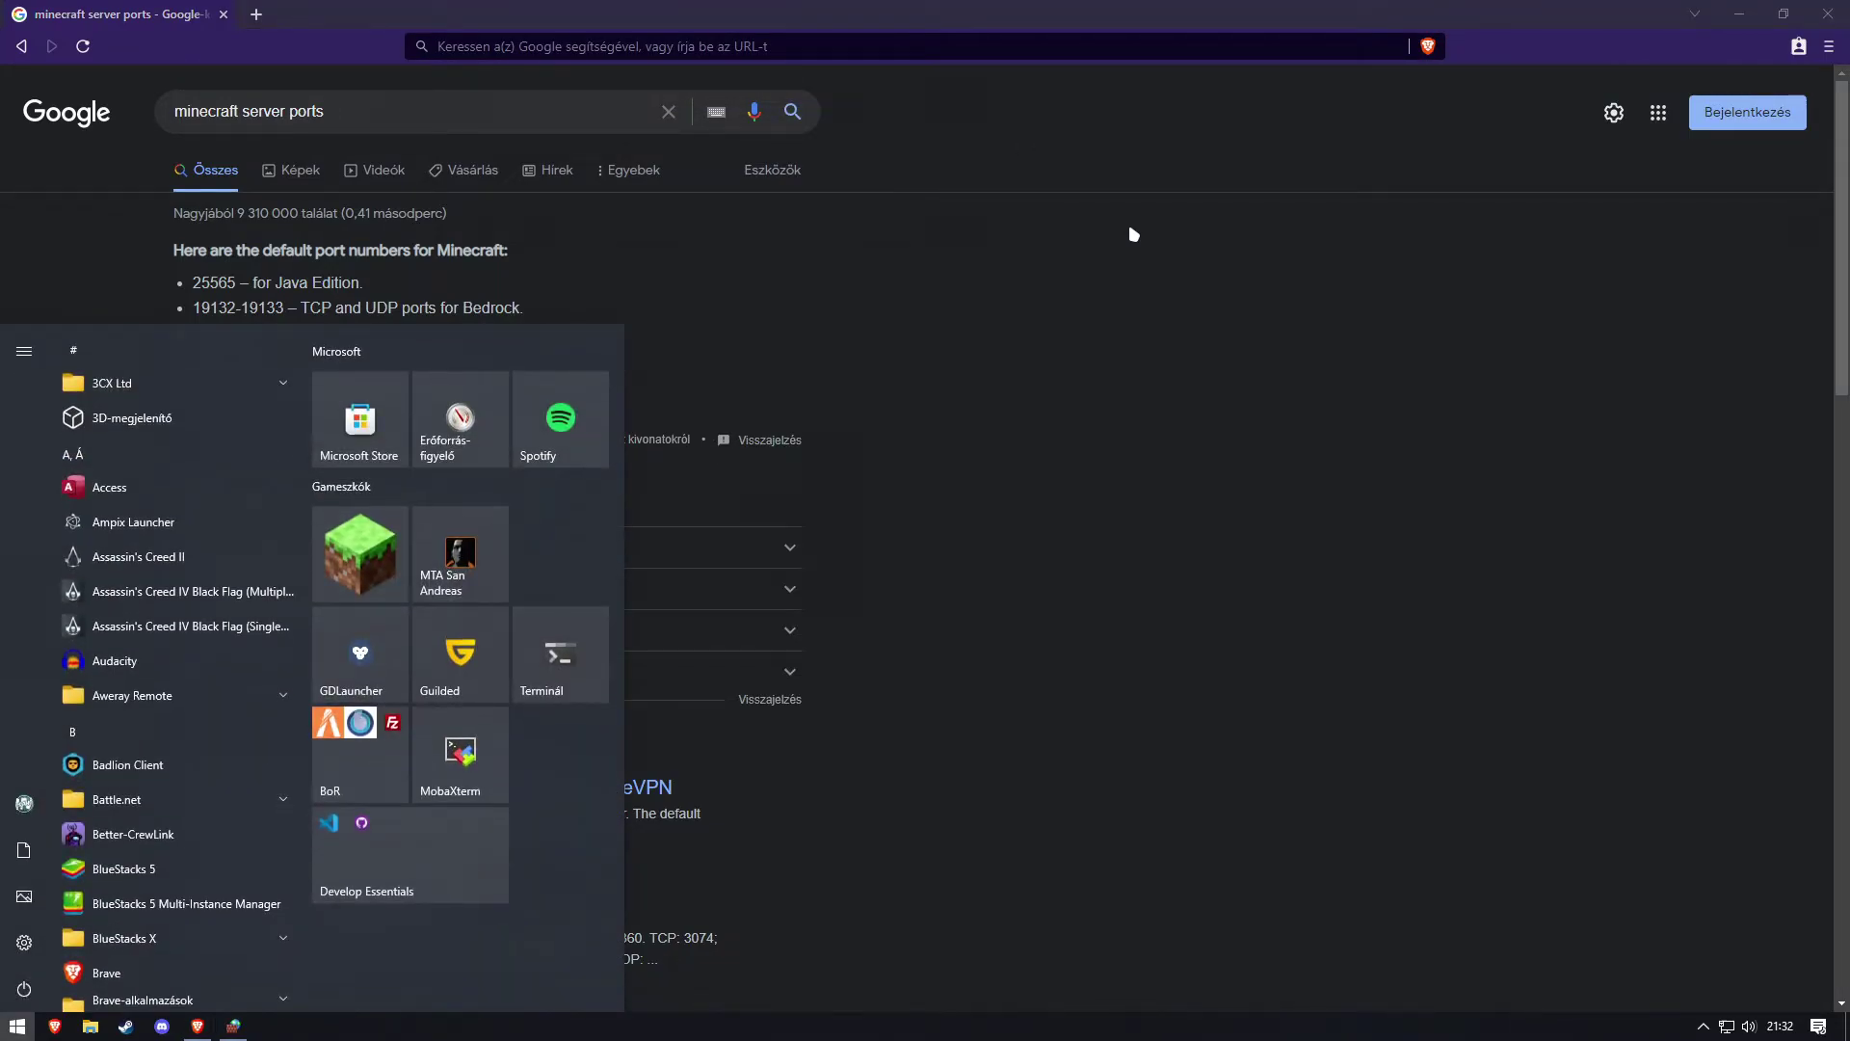
key(super)
key(super)
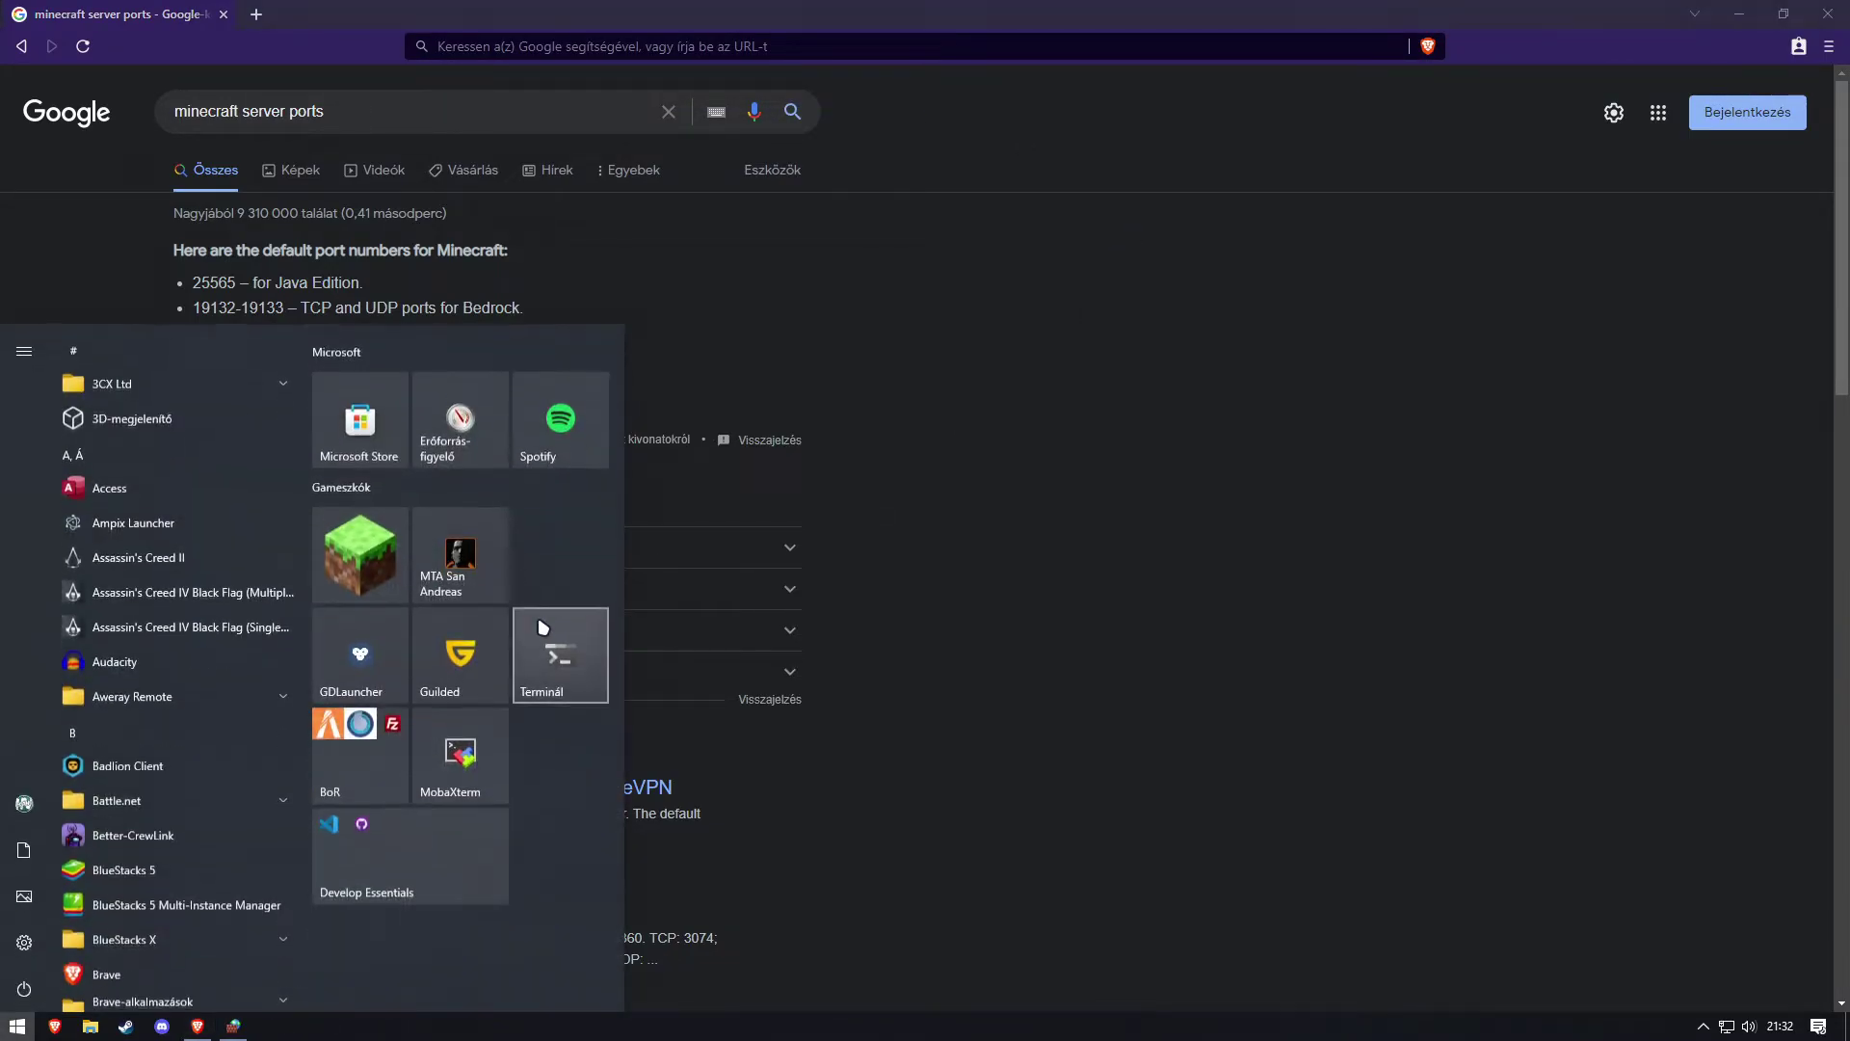
key(super)
click(573, 631)
click(573, 634)
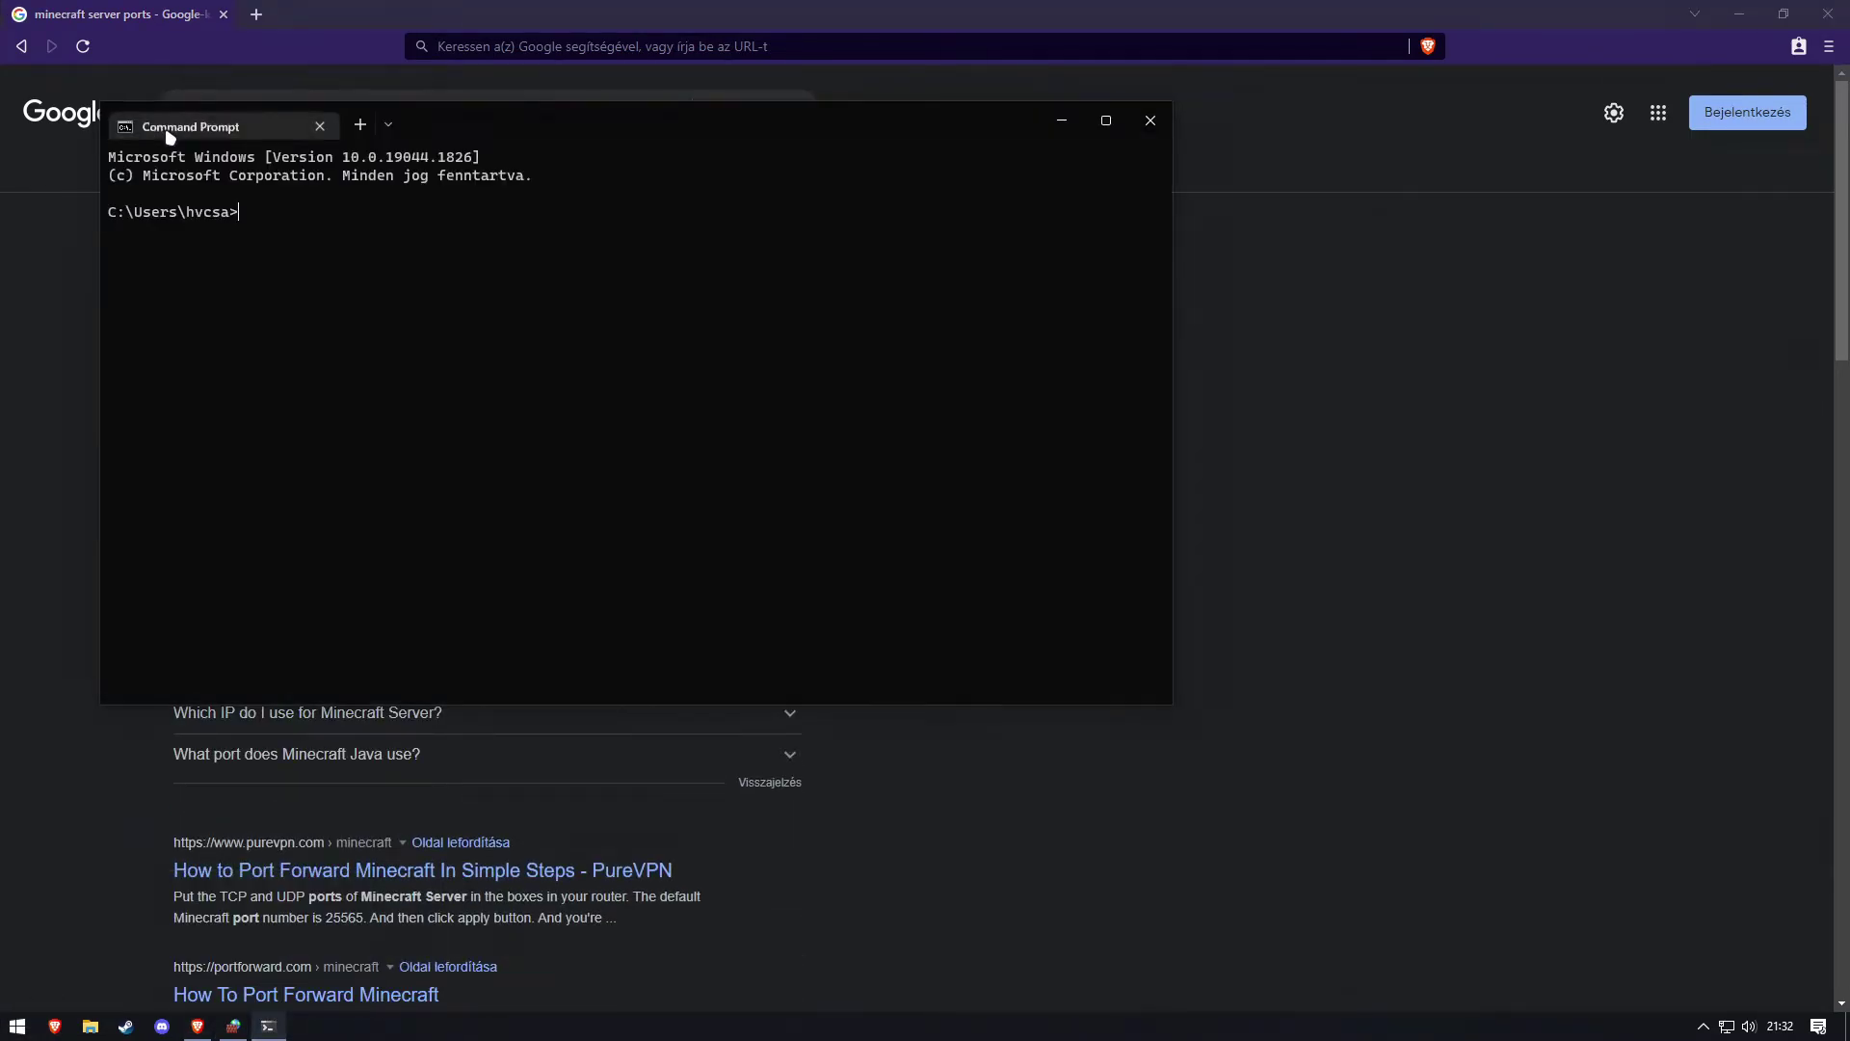
drag(488, 133, 528, 48)
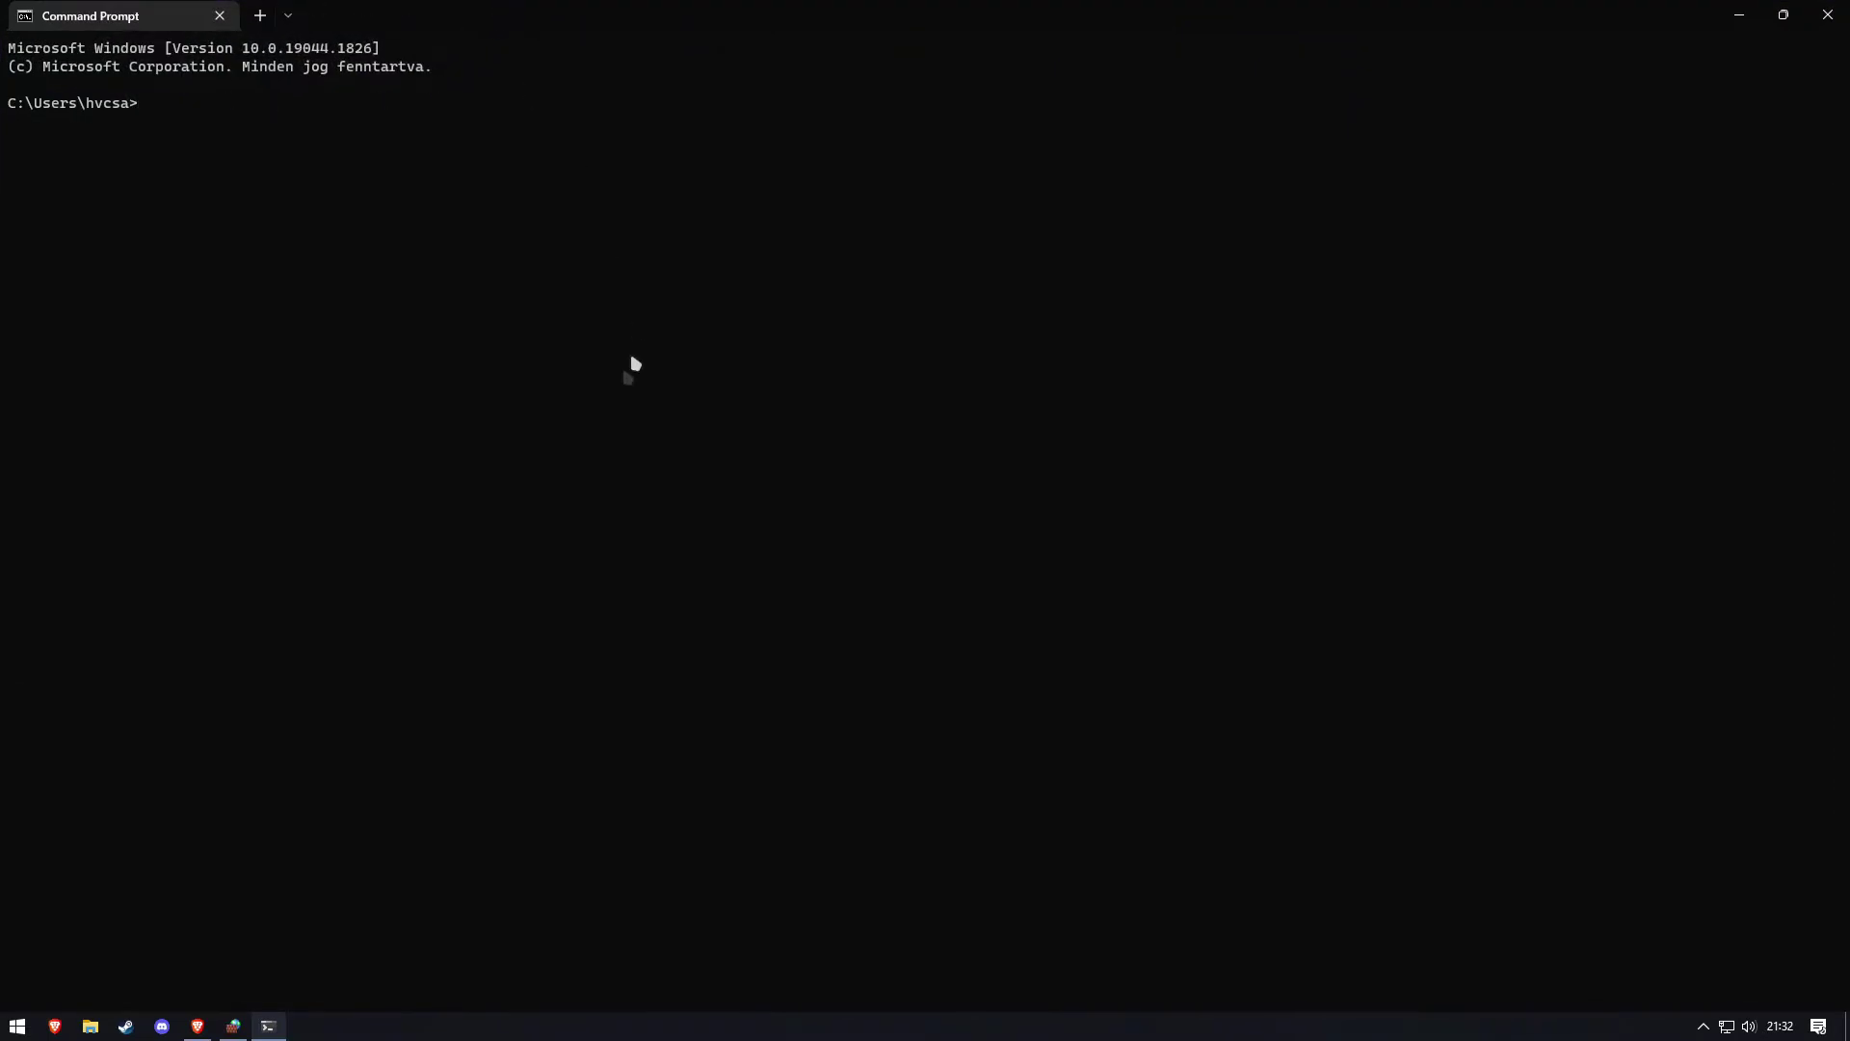
text(ipconfig)
key(Return)
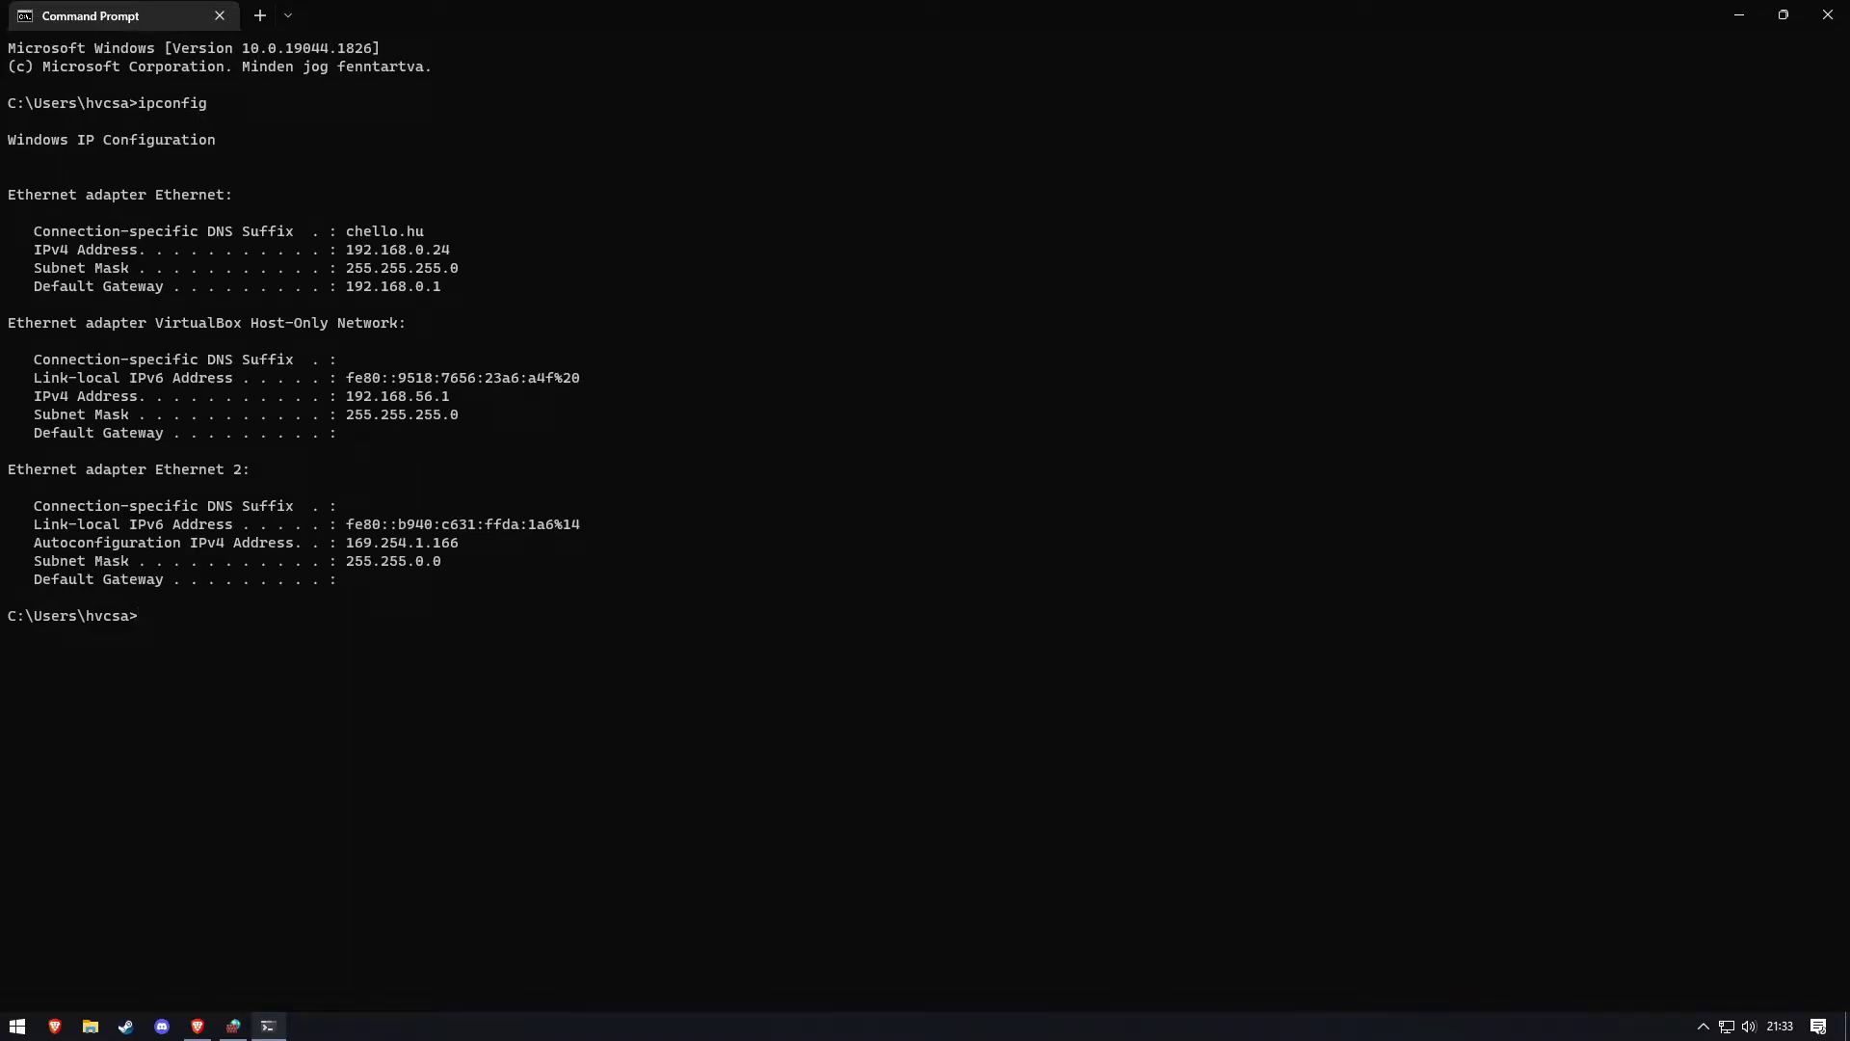
Examine the listed network adapters and the main Ethernet adapter's connection-specific DNS suffix in the ipconfig output.
drag(485, 571, 20, 232)
right_click(20, 232)
drag(511, 584, 4, 477)
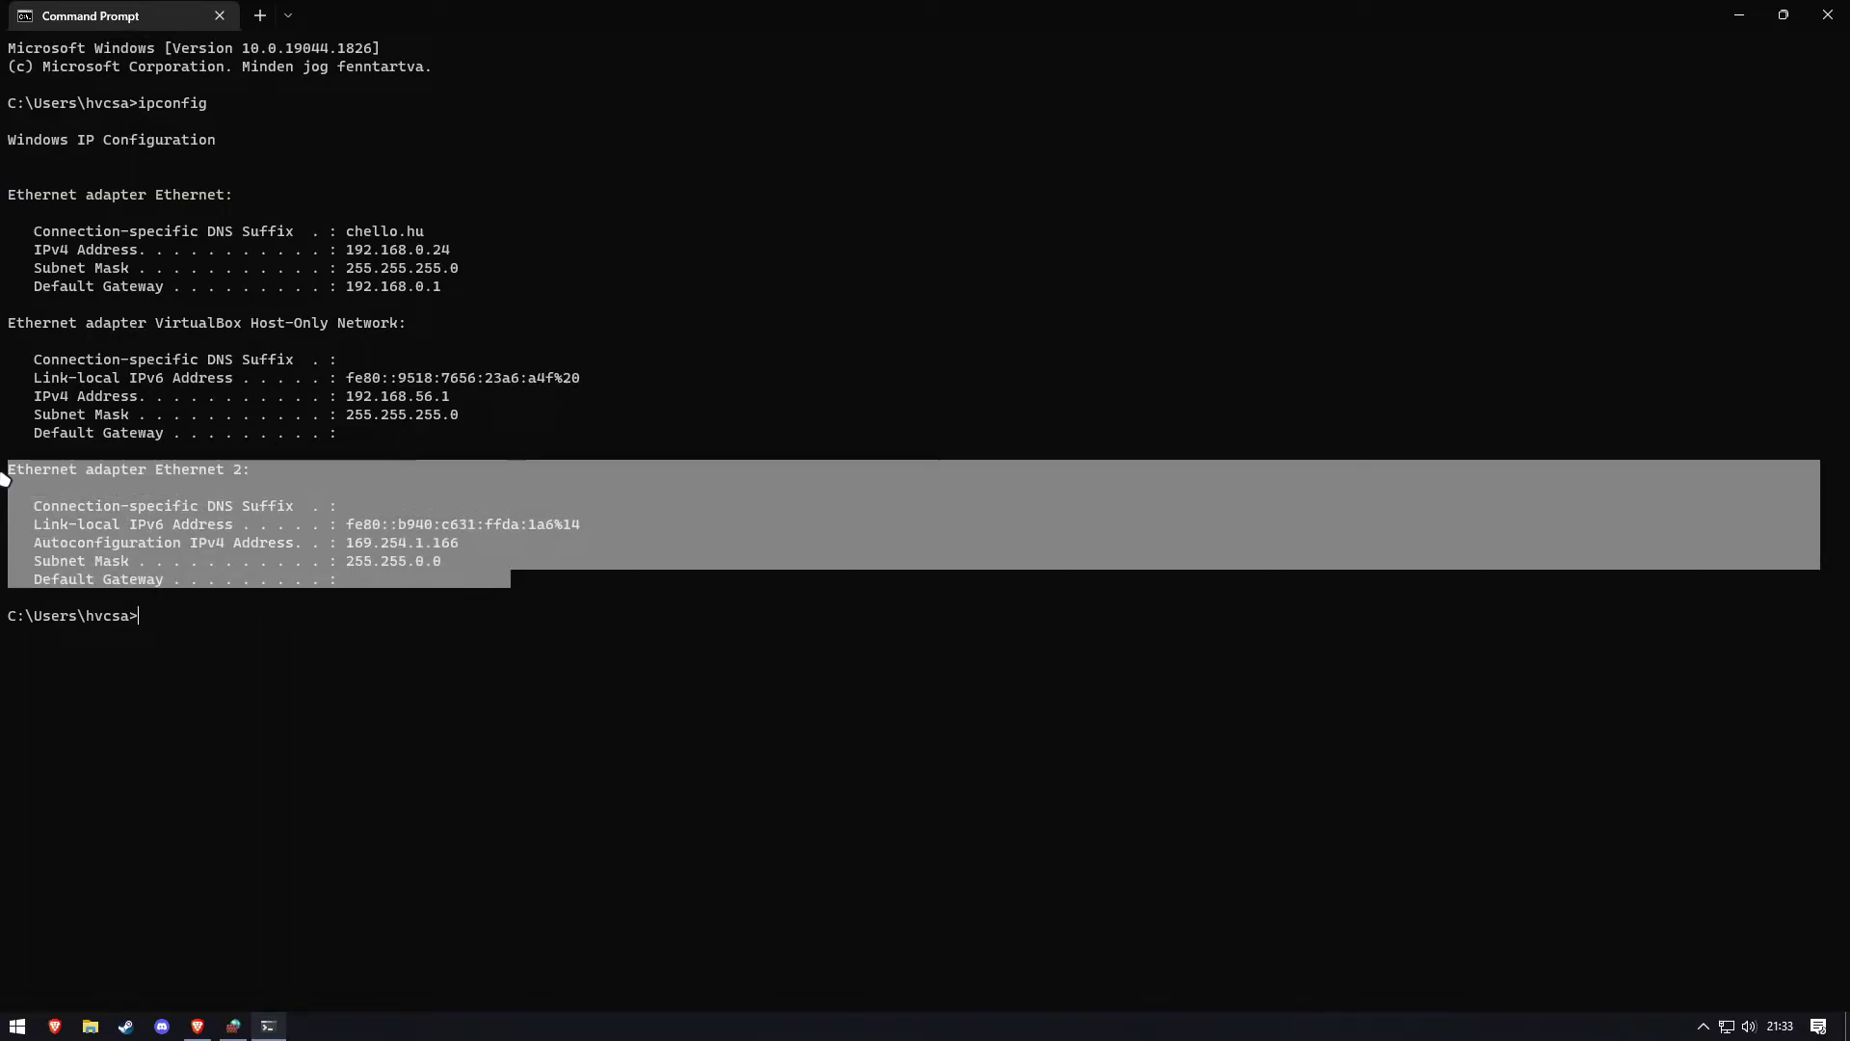
key(ctrl+c)
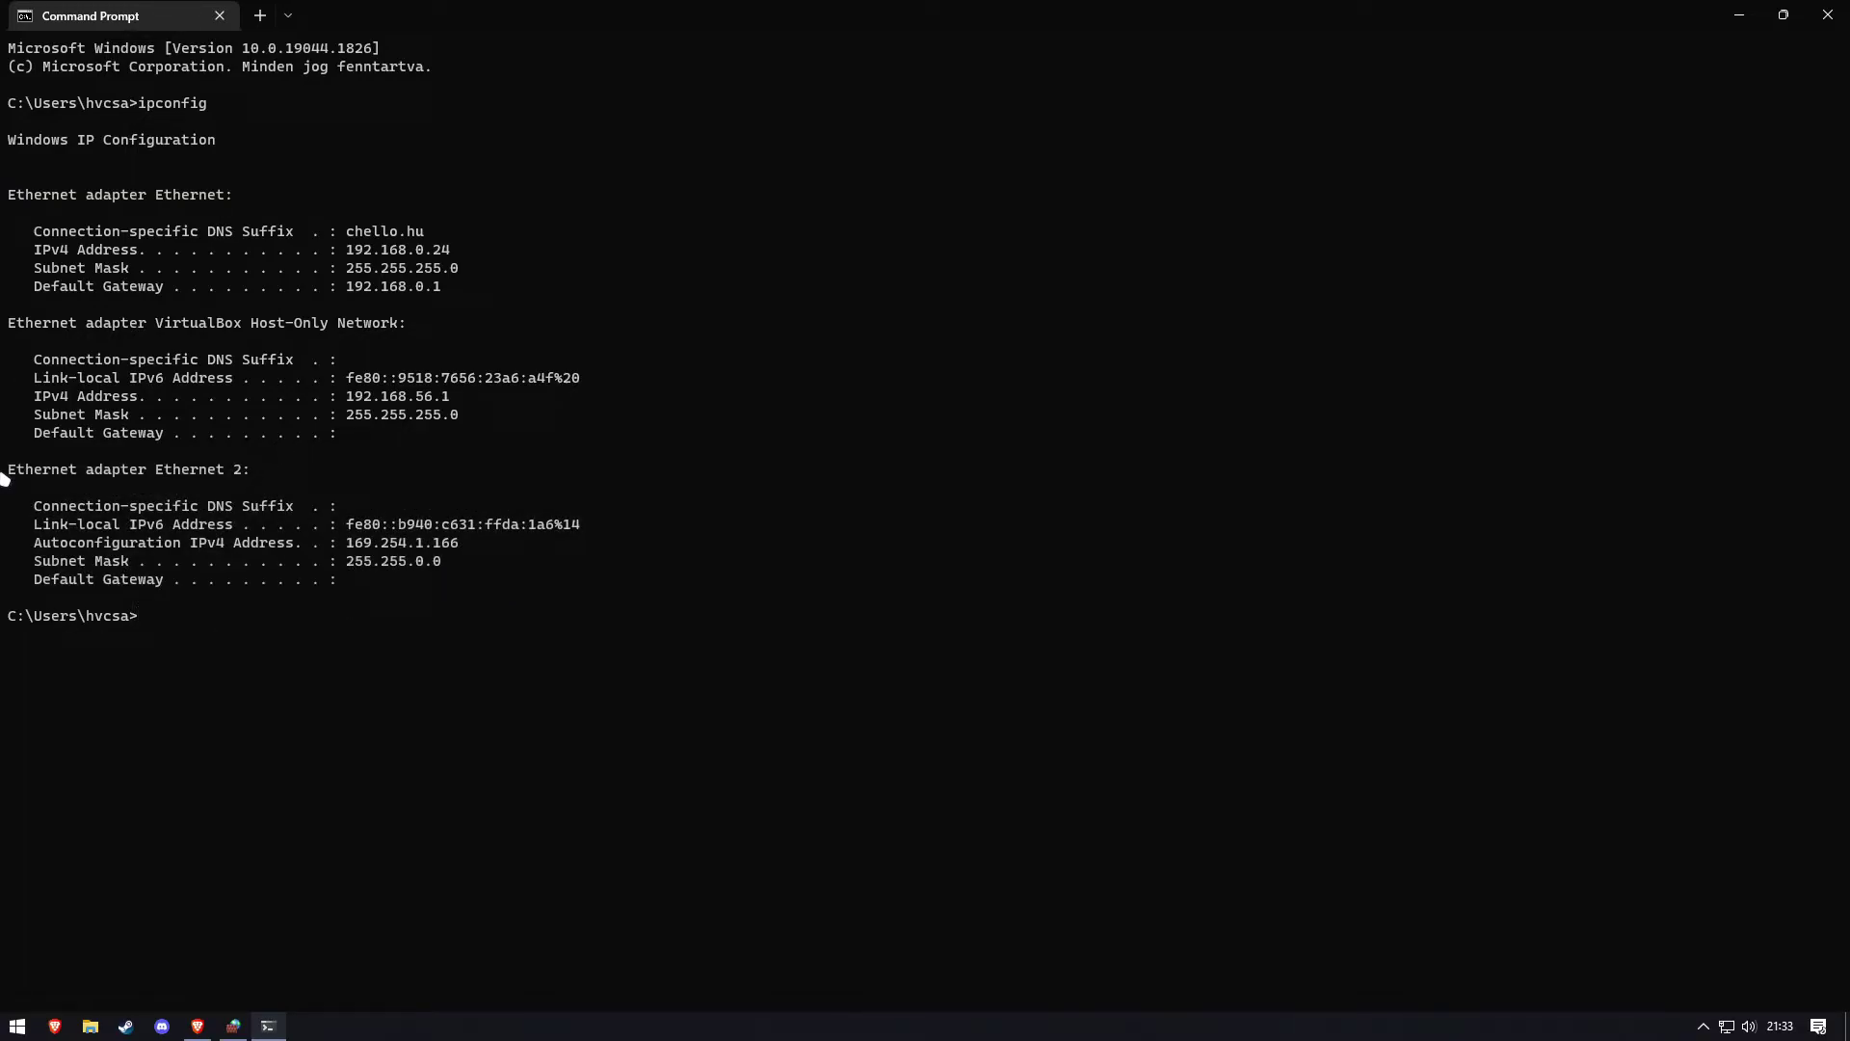
drag(34, 232, 280, 234)
key(ctrl+c)
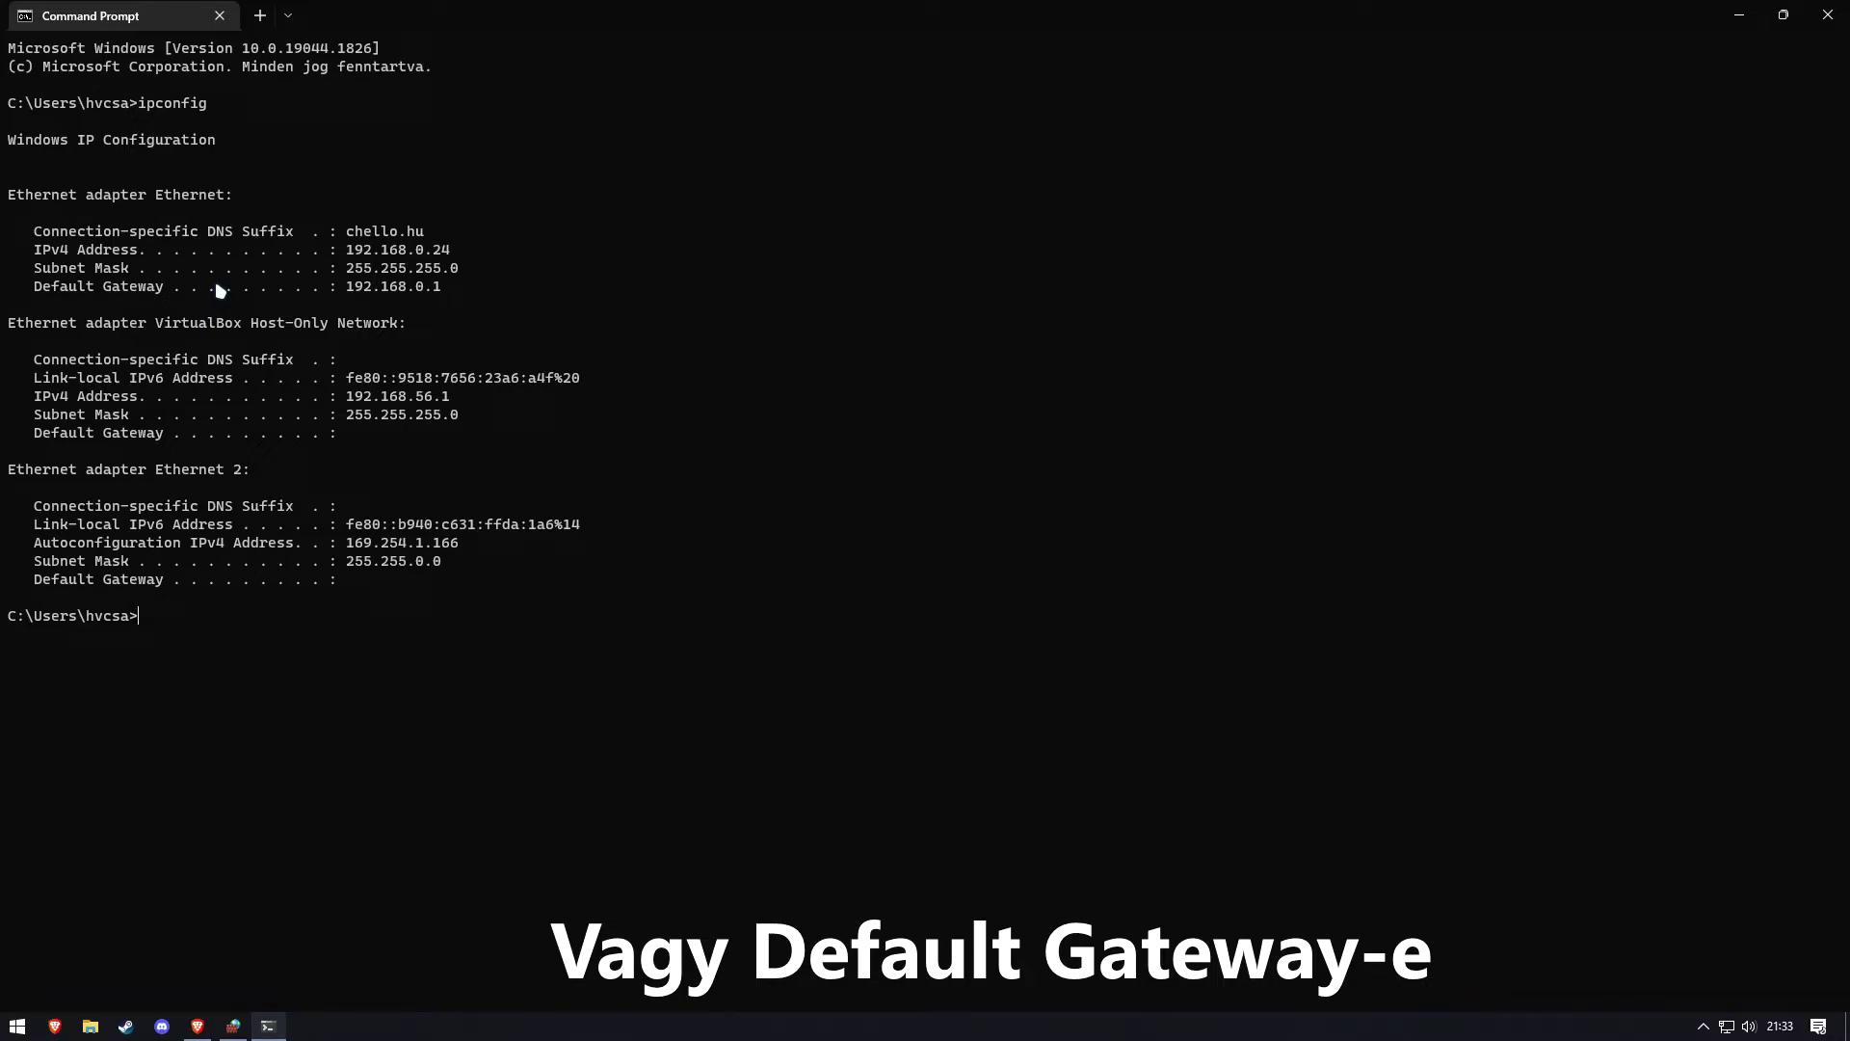
mouse_move(346, 231)
mouse_down()
mouse_move(419, 236)
mouse_move(345, 236)
mouse_up()
key(ctrl+c)
key(ctrl+c)
Read the computer's local IPv4 address under the main Ethernet adapter.
drag(8, 253, 481, 256)
key(ctrl+c)
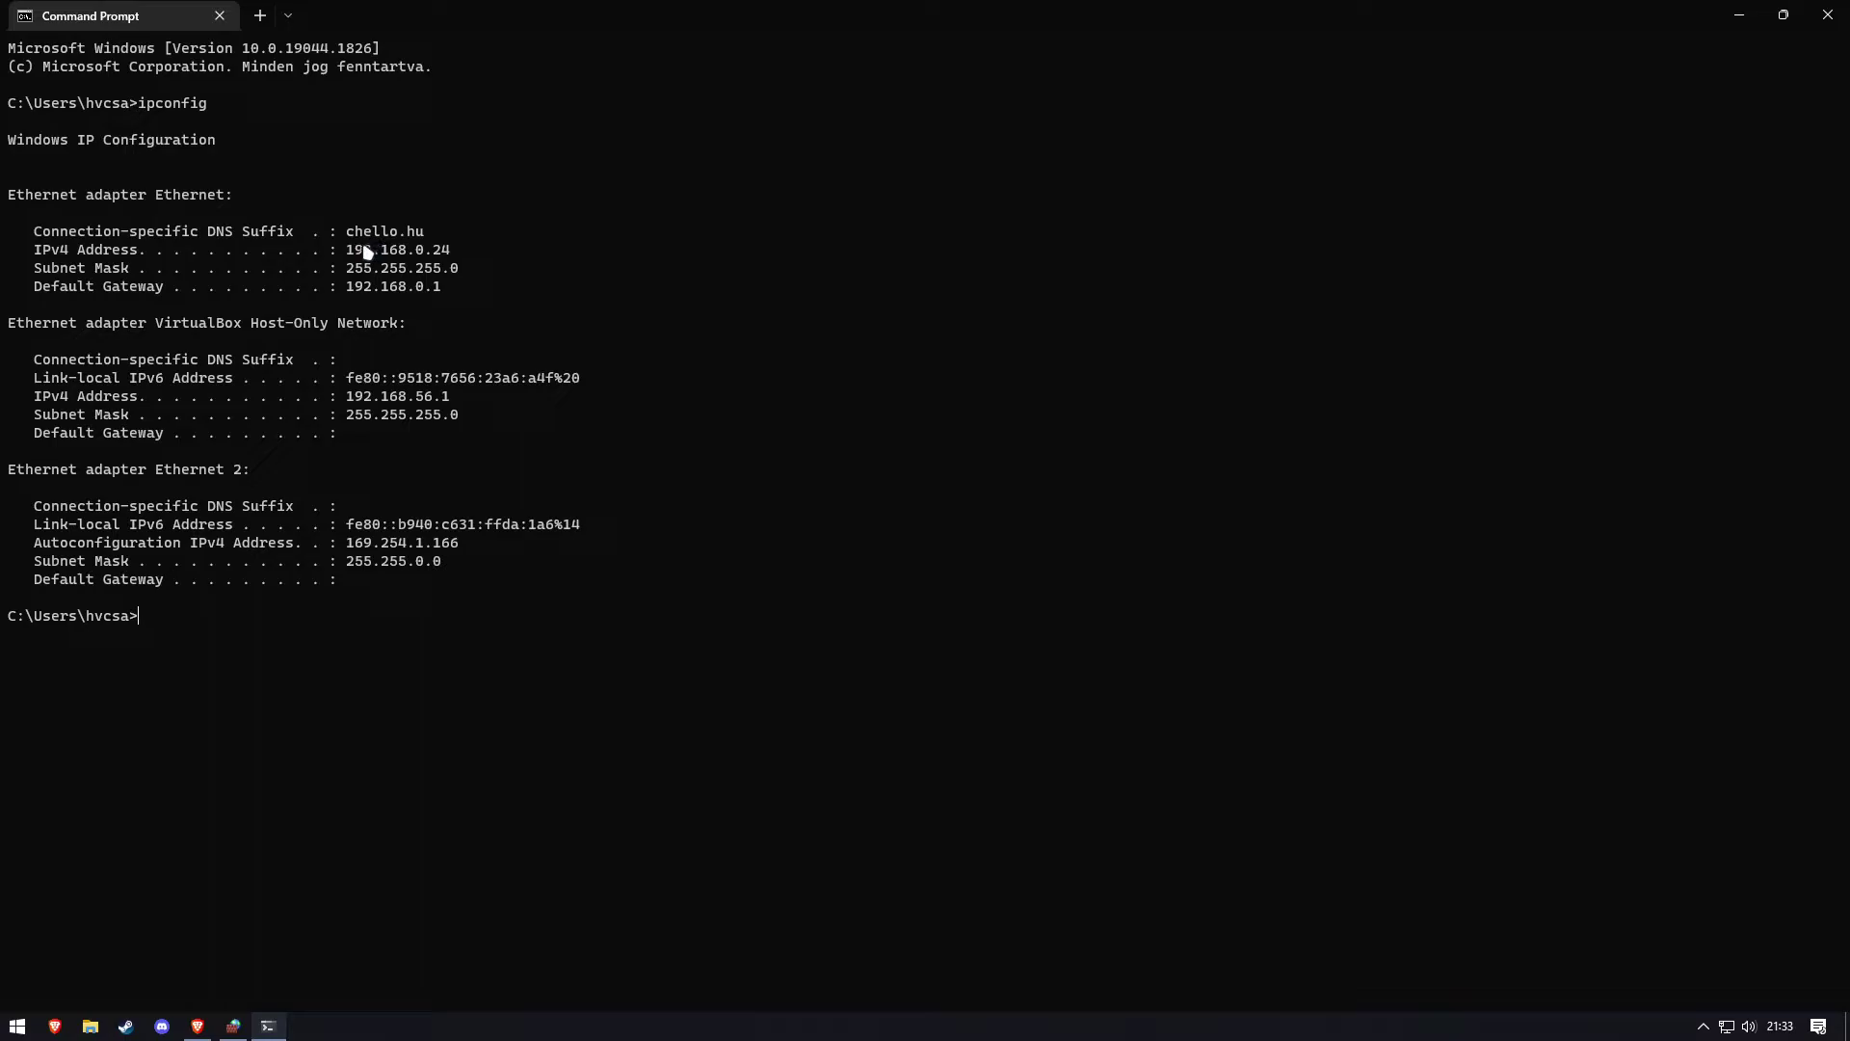
drag(347, 252, 450, 258)
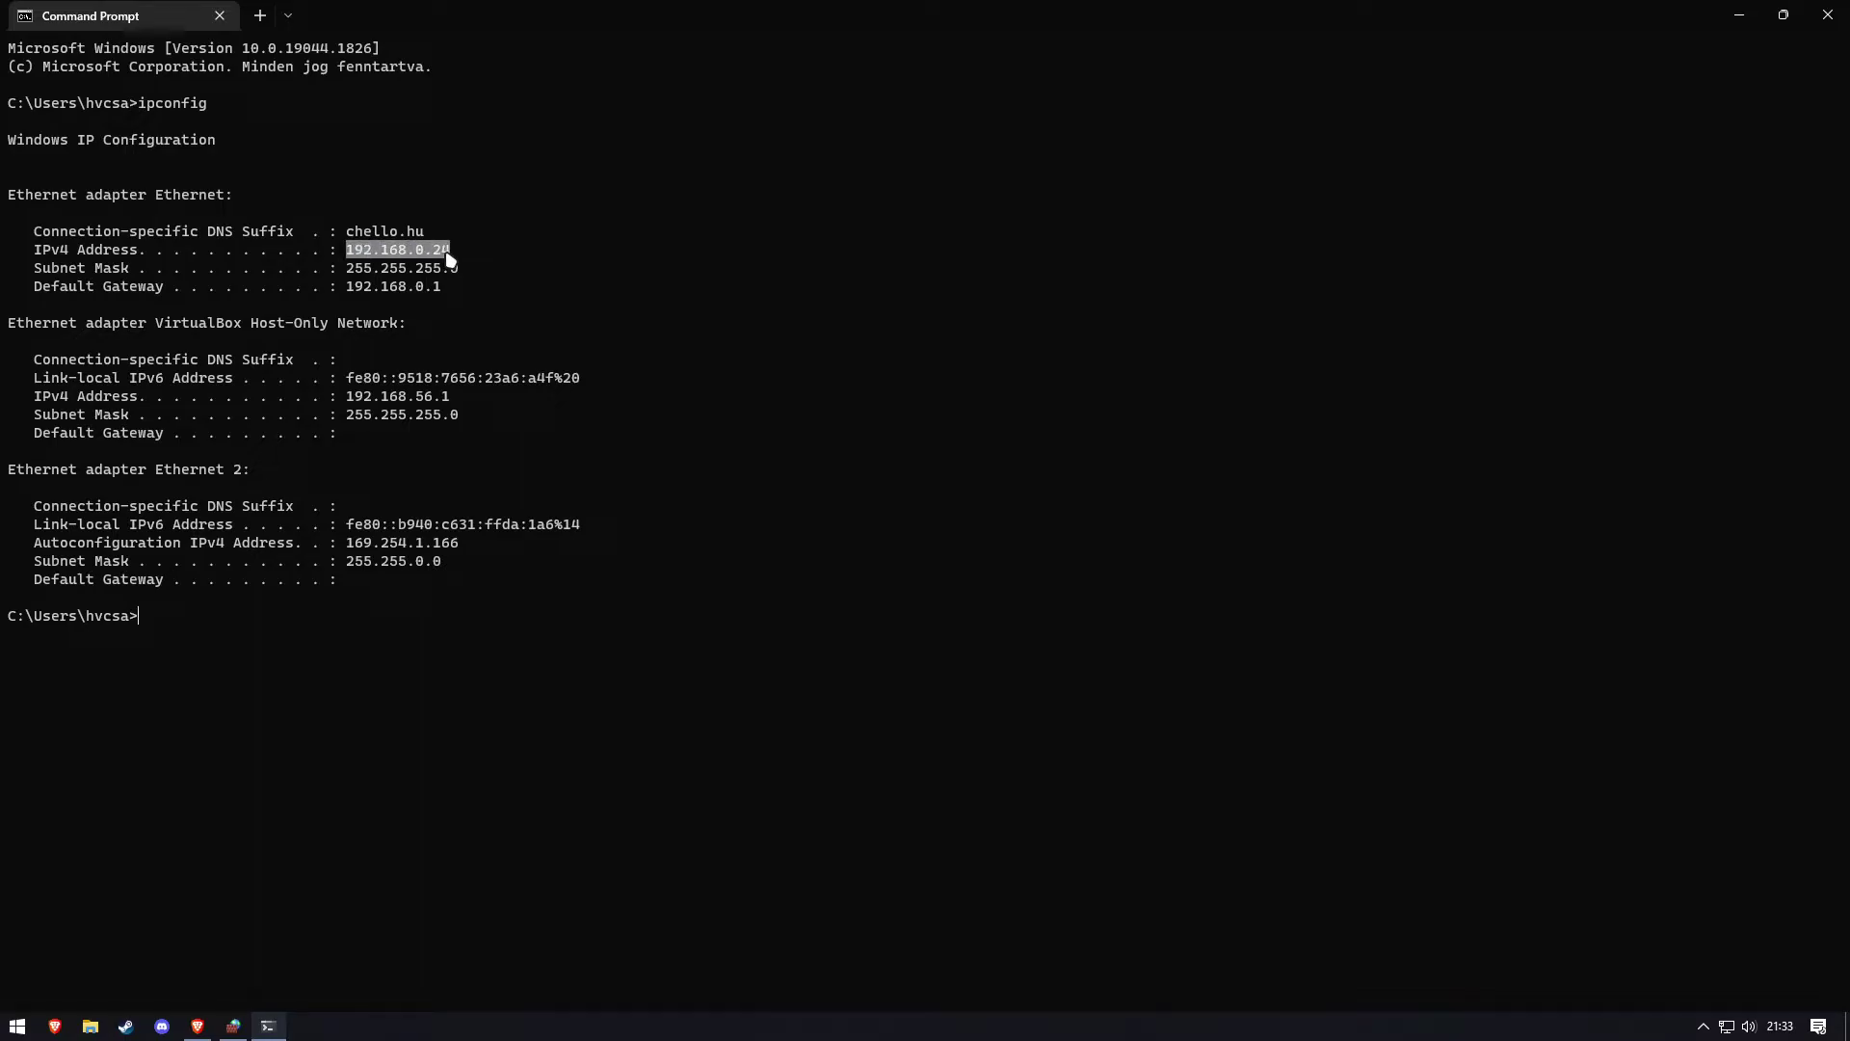
key(ctrl+c)
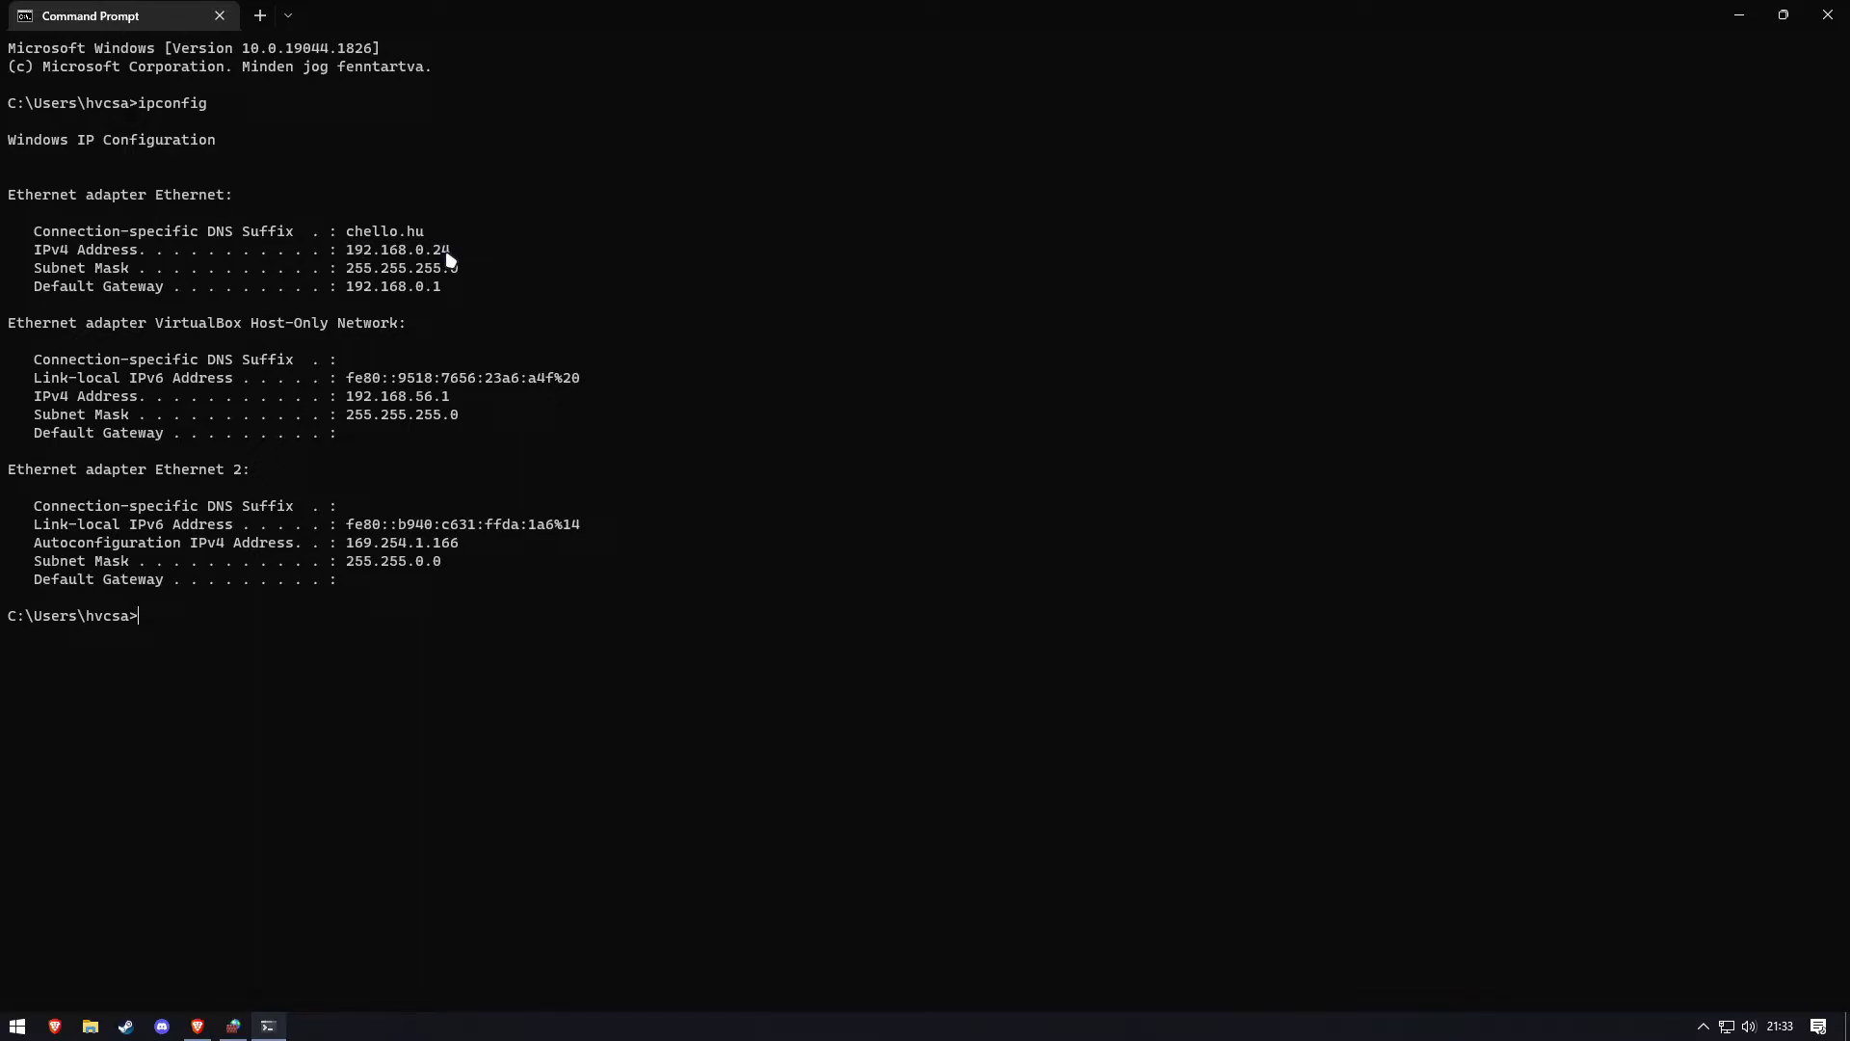
mouse_move(482, 253)
mouse_down()
mouse_move(215, 231)
mouse_move(29, 234)
mouse_move(4, 253)
mouse_move(434, 269)
mouse_move(487, 250)
mouse_up()
click(467, 252)
drag(467, 253, 11, 260)
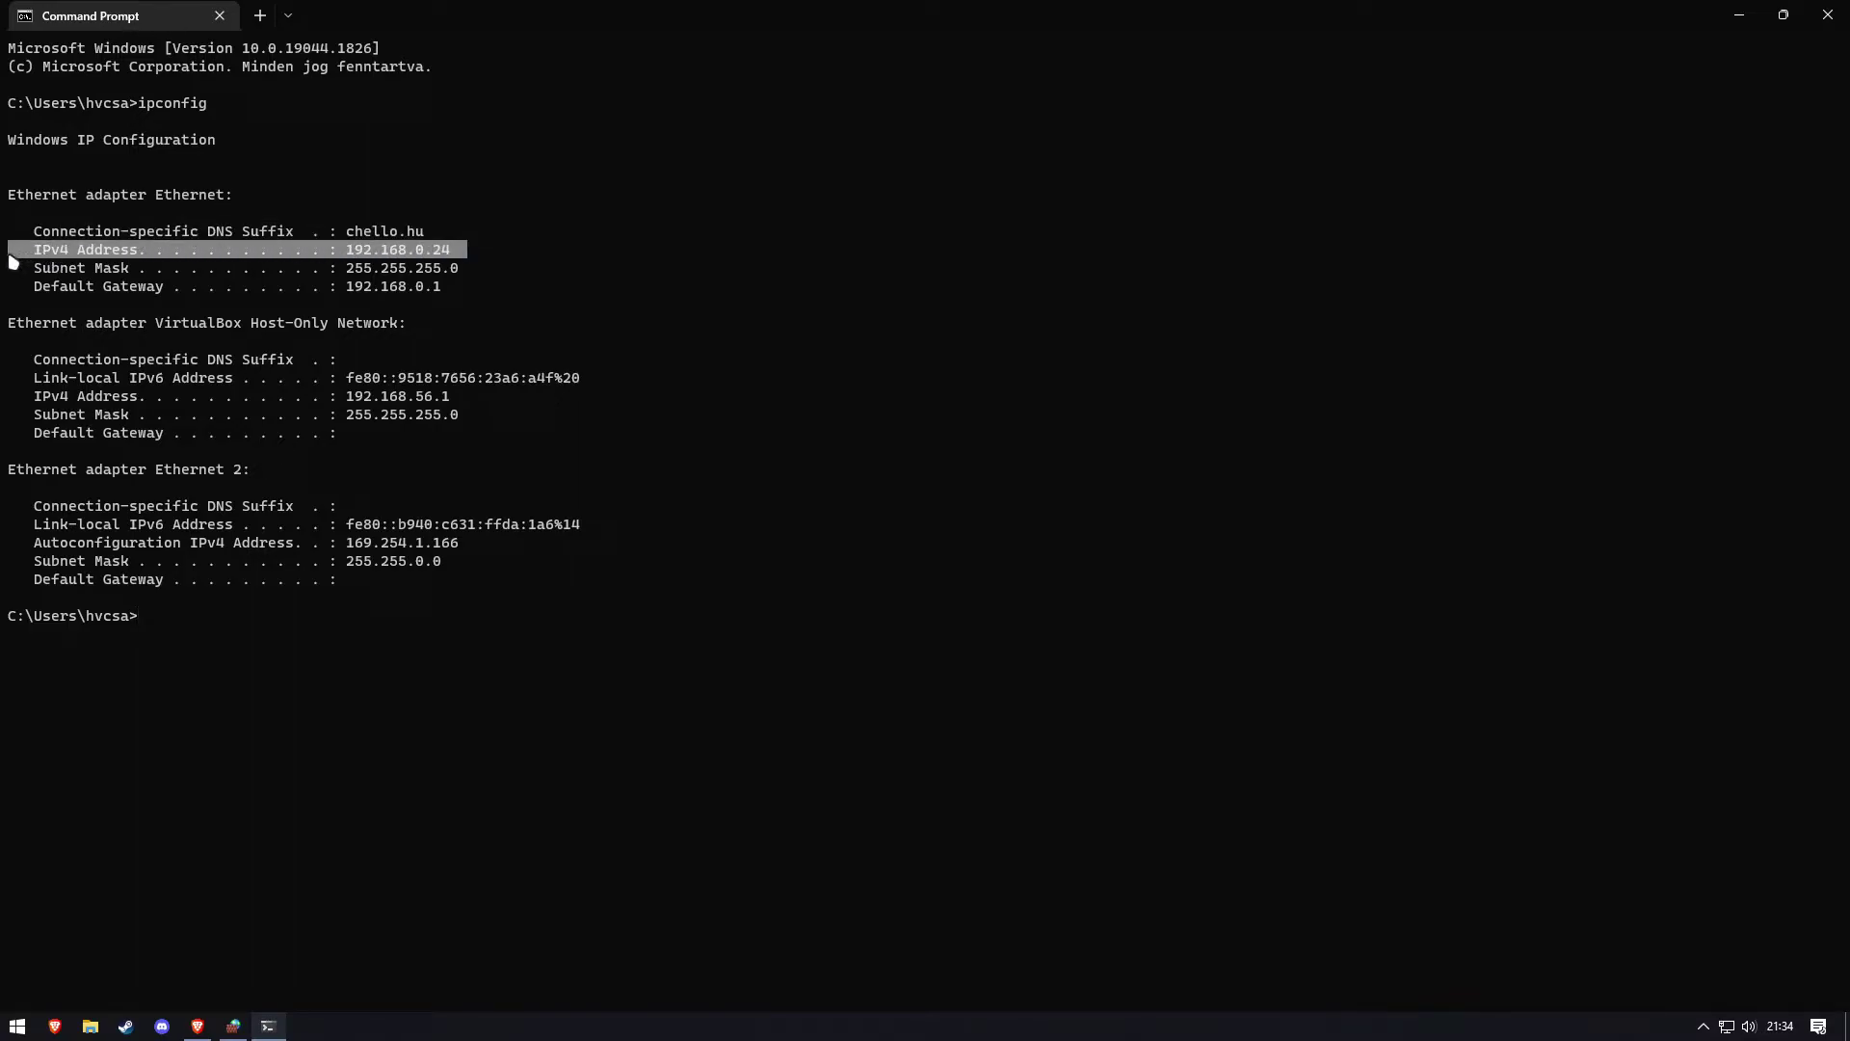
right_click(11, 260)
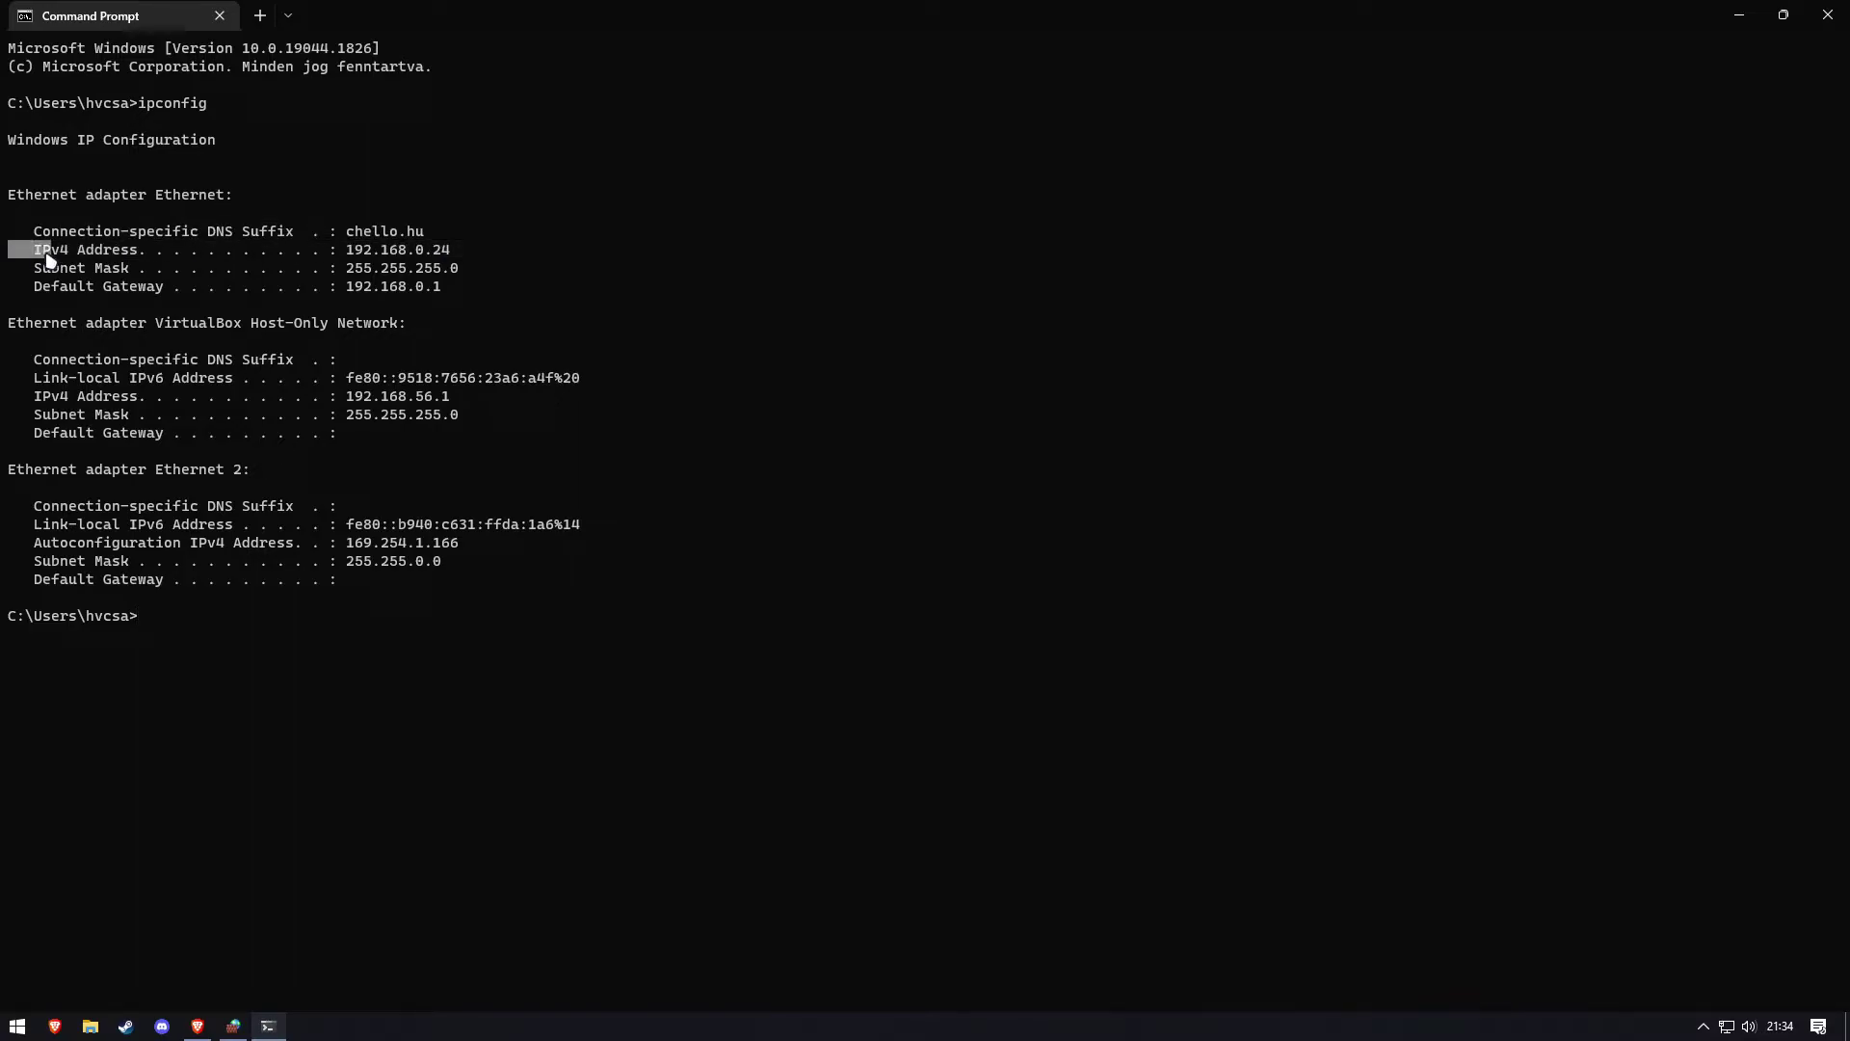
drag(4, 256, 451, 262)
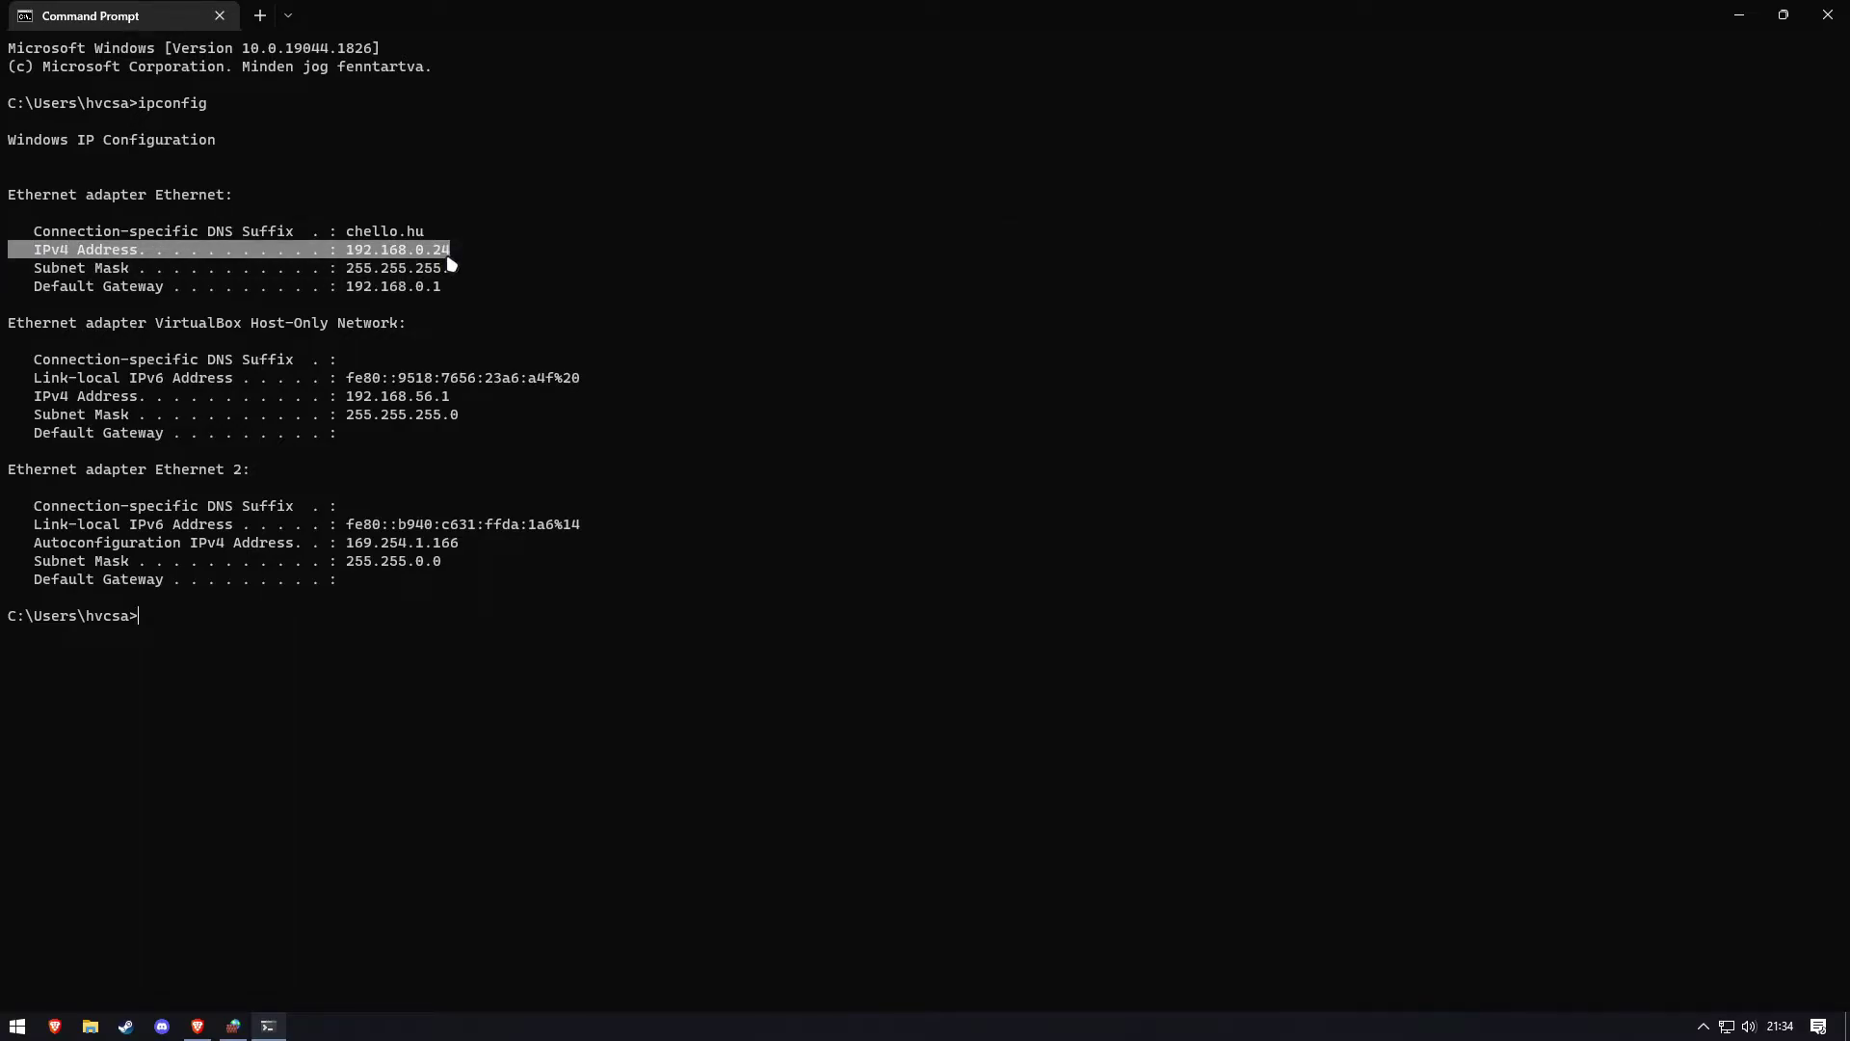
right_click(424, 282)
Read the main Ethernet adapter's default gateway address.
drag(465, 289, 384, 294)
drag(21, 293, 460, 292)
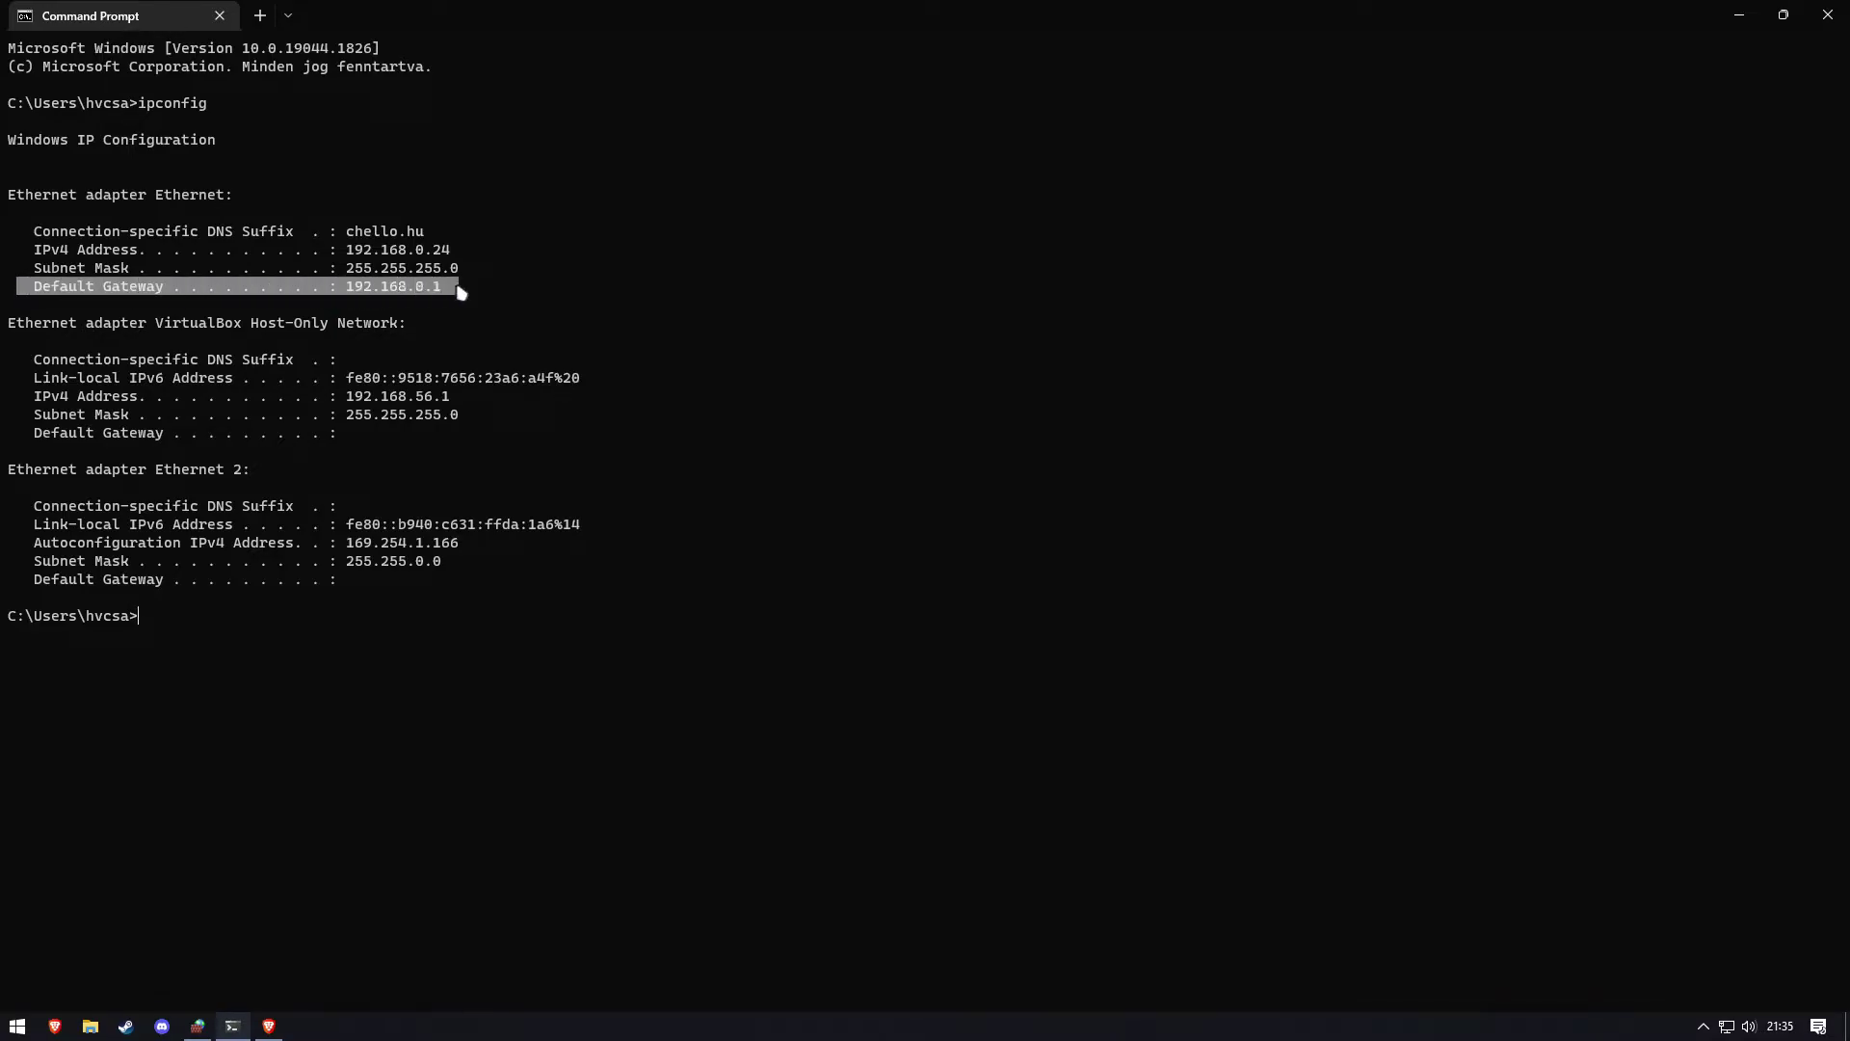
right_click(353, 432)
Switch to the private browser window and open the router's page at 192.168.0.1.
key(alt+Tab)
click(446, 45)
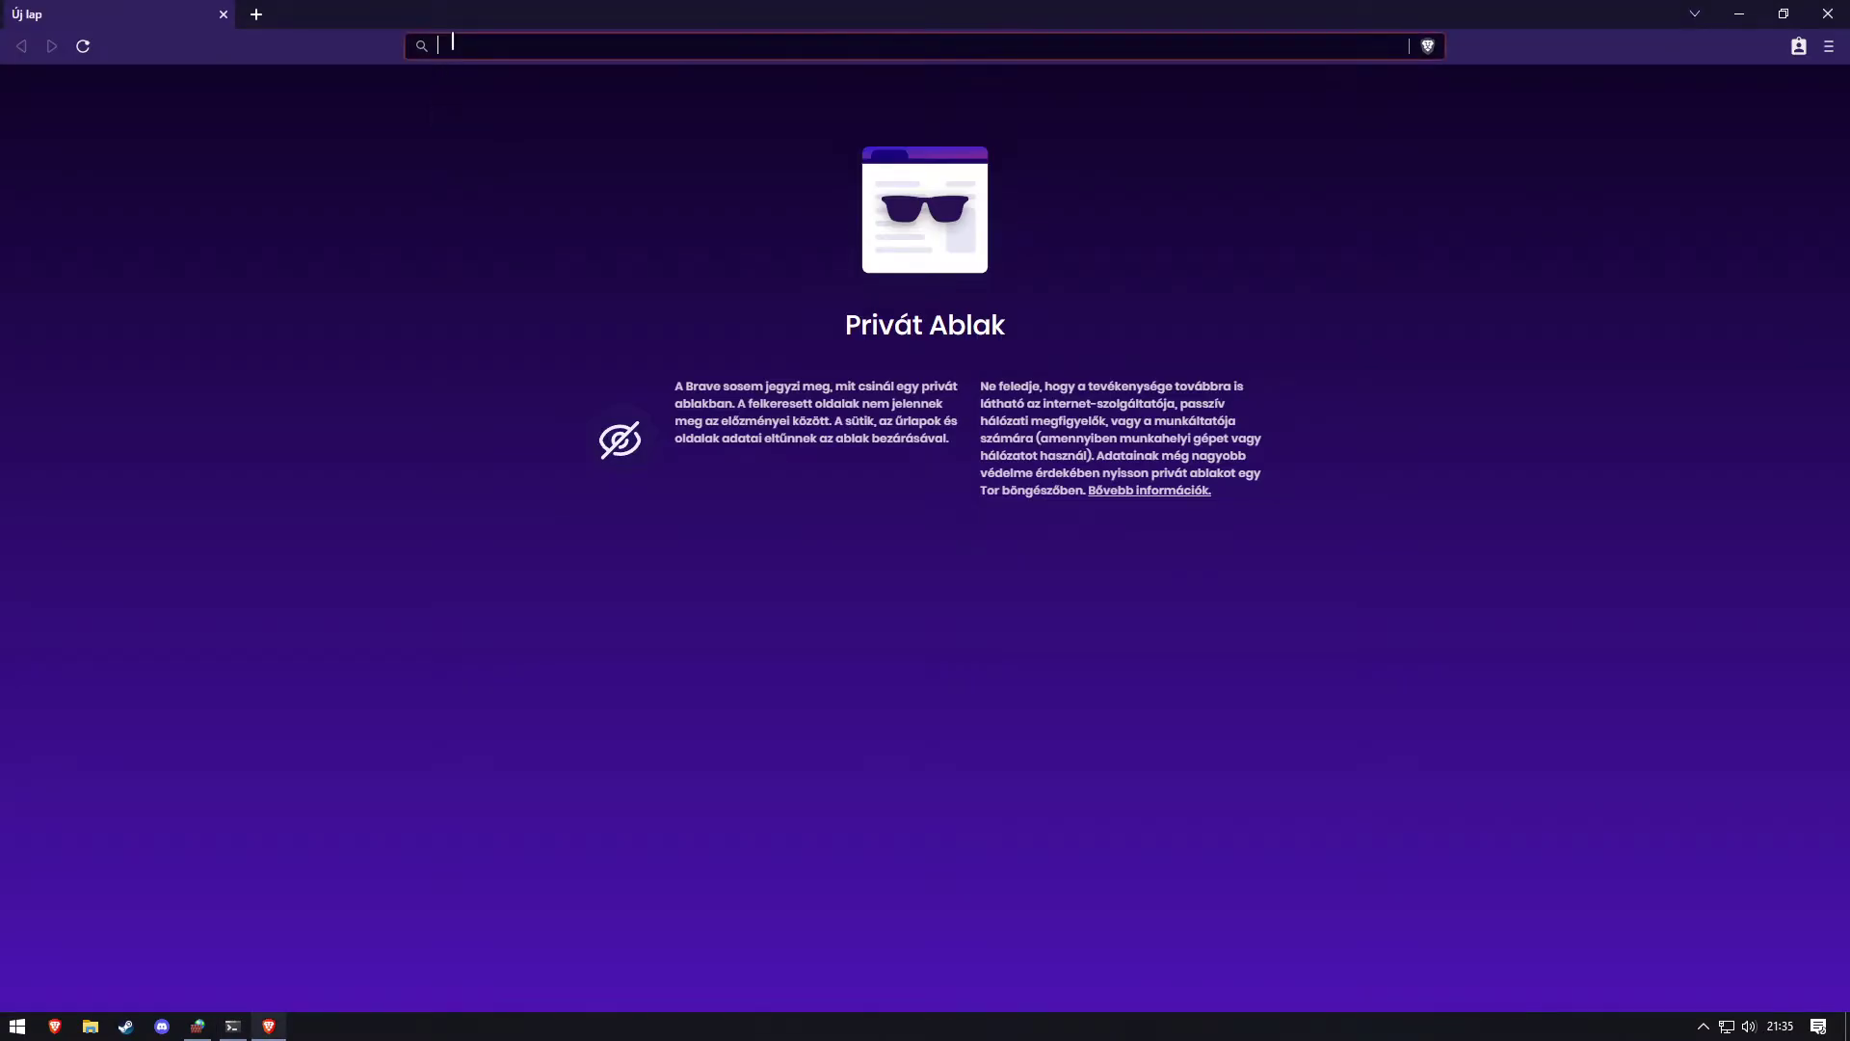
text(192.)
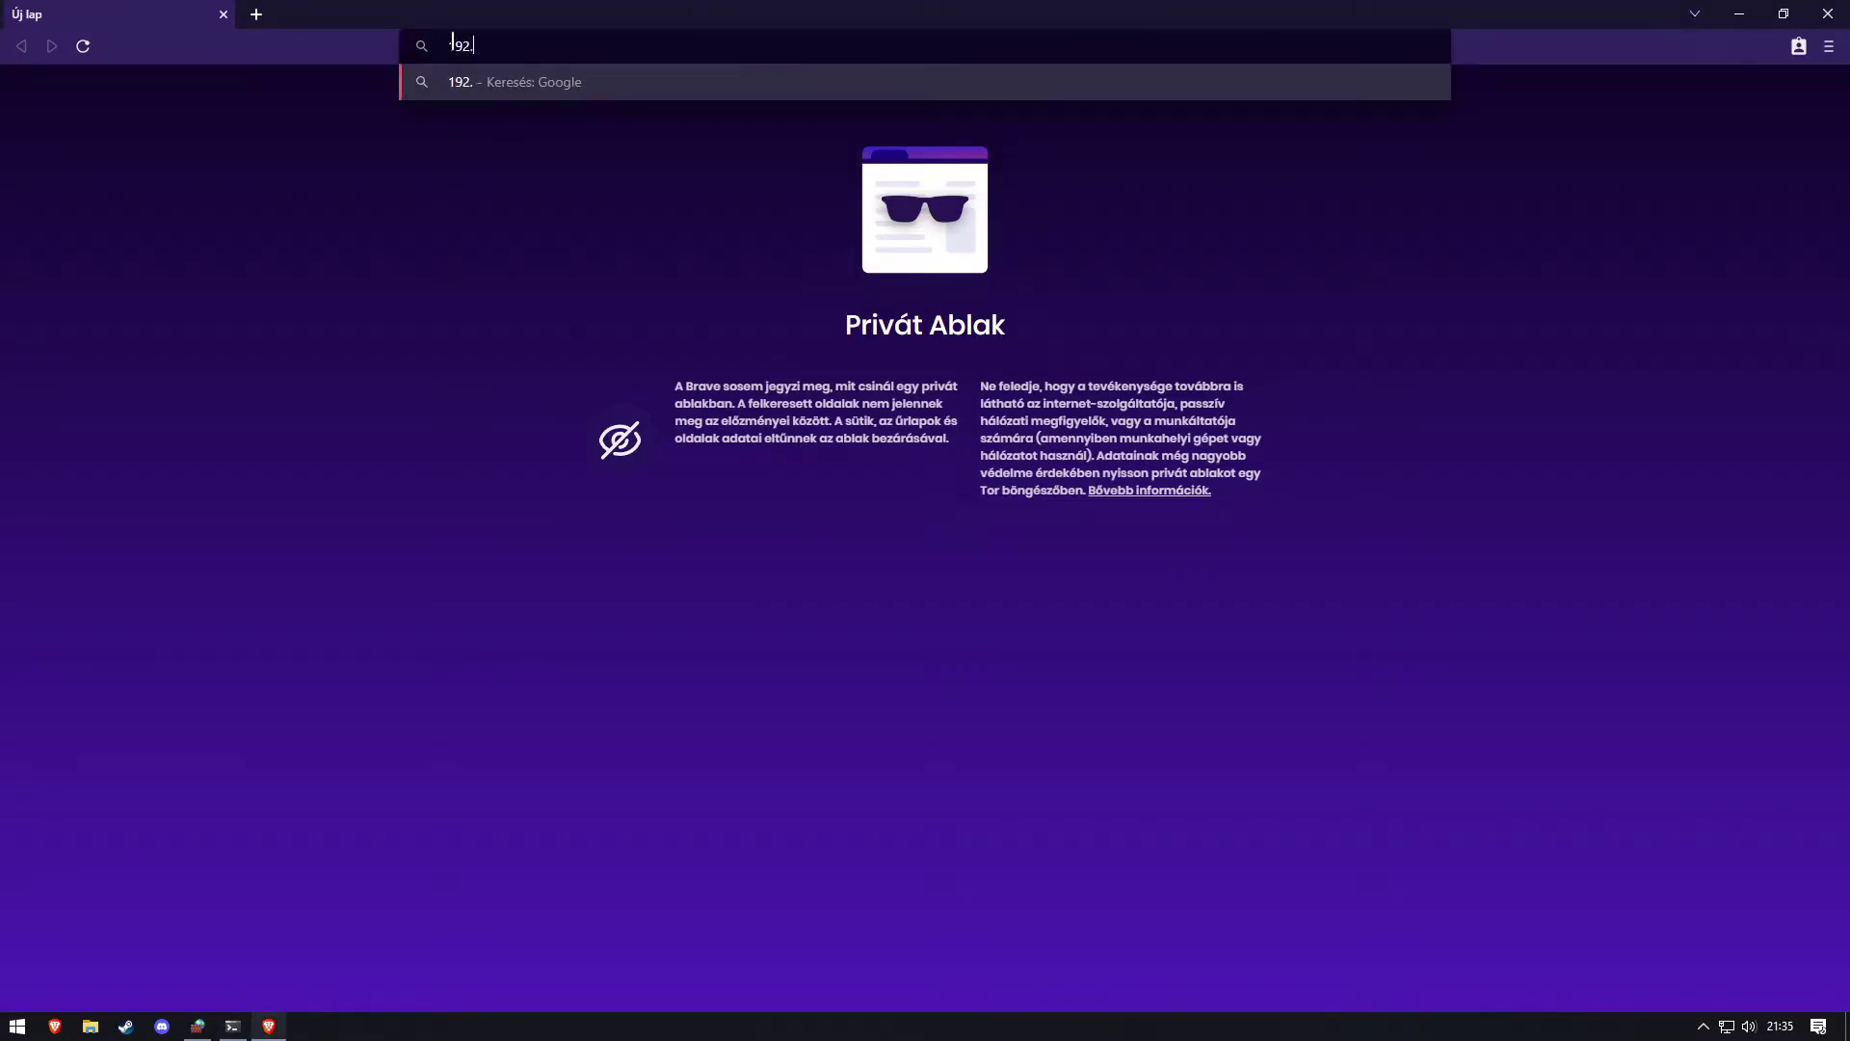
text(168.0.1)
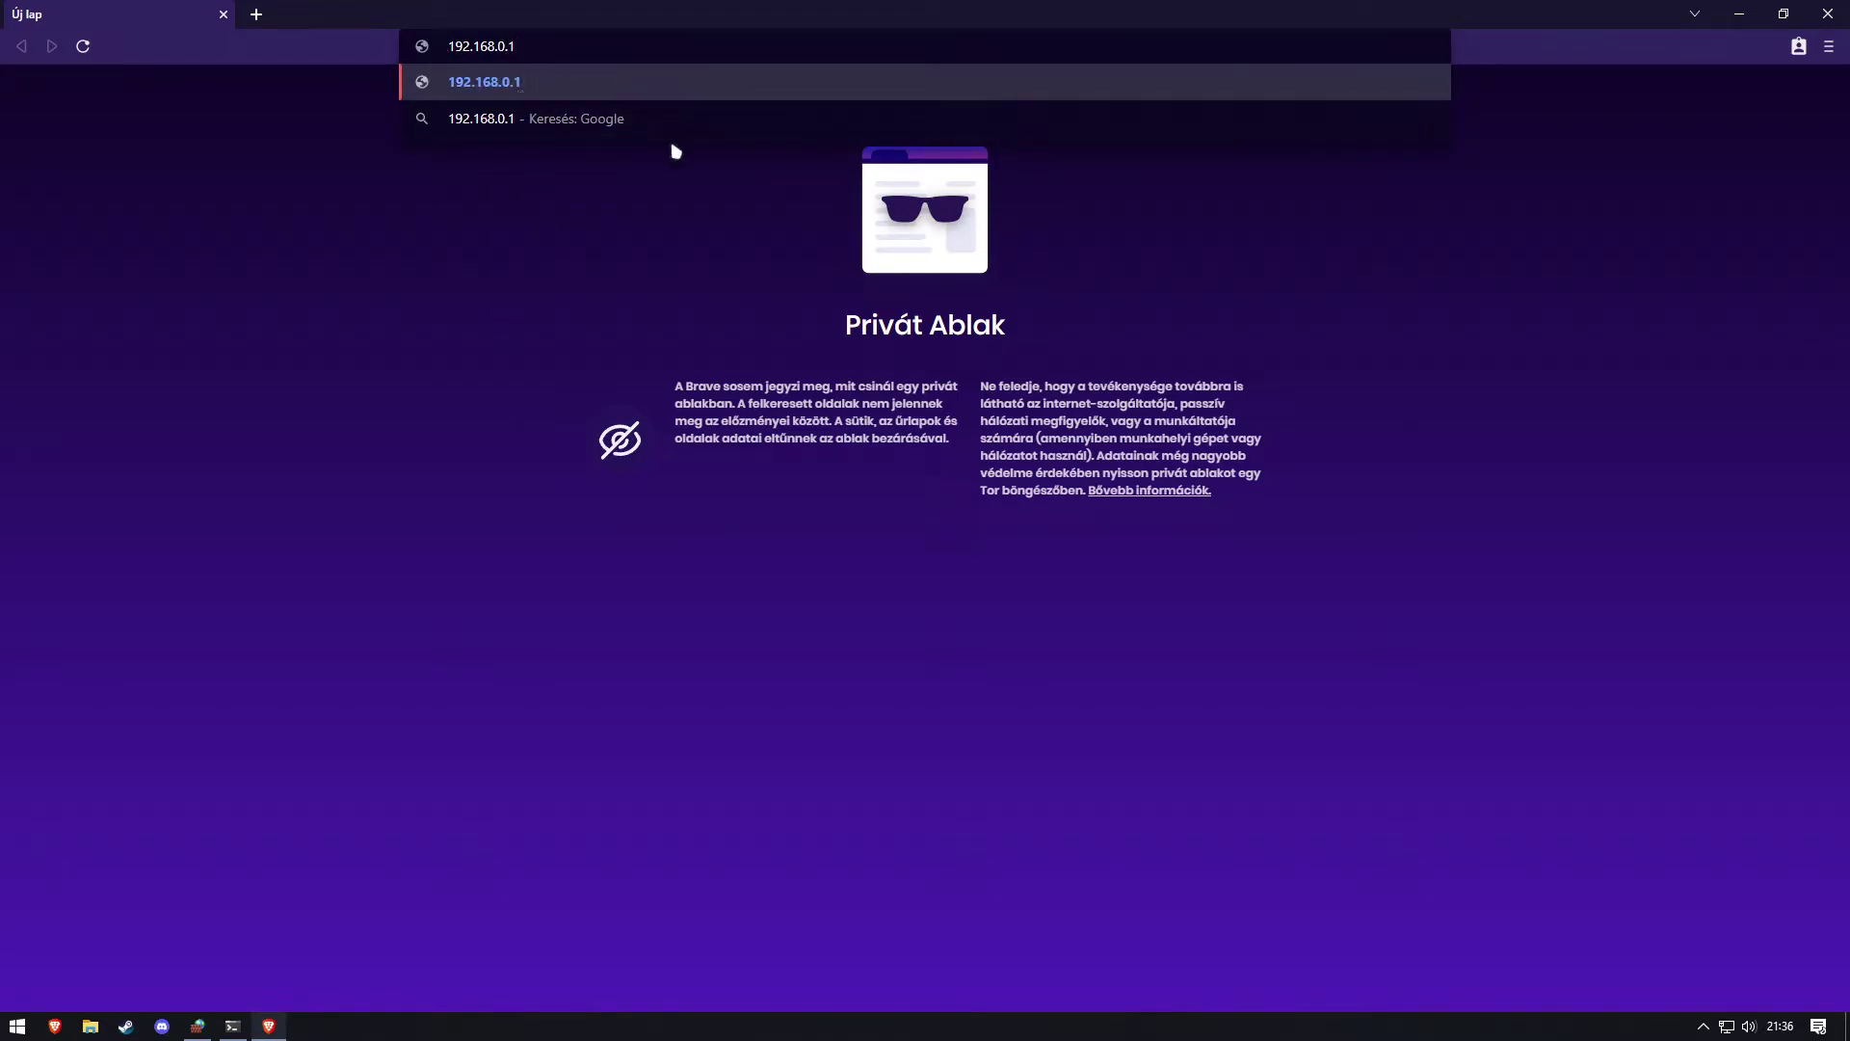
key(Return)
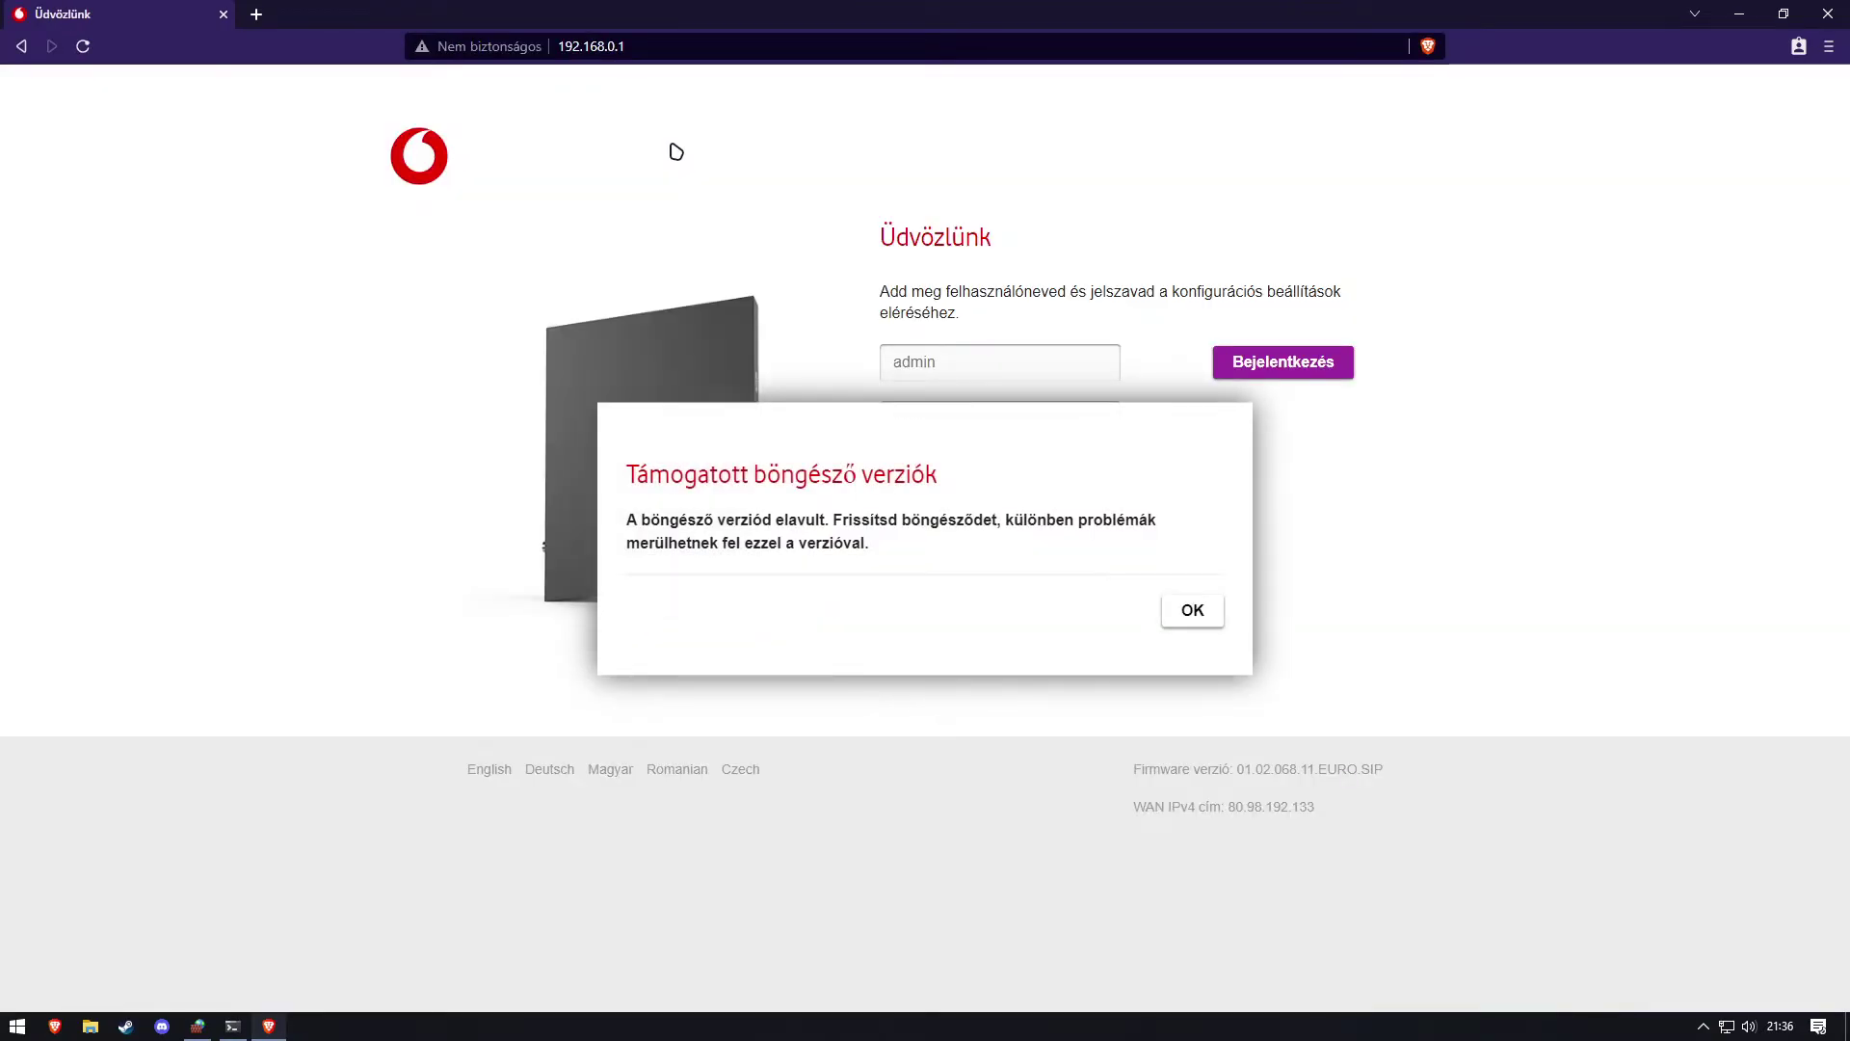
Read and dismiss the supported browser notice, then log in to the modem as admin with the account password.
drag(672, 477, 868, 477)
drag(729, 519, 810, 520)
click(1041, 537)
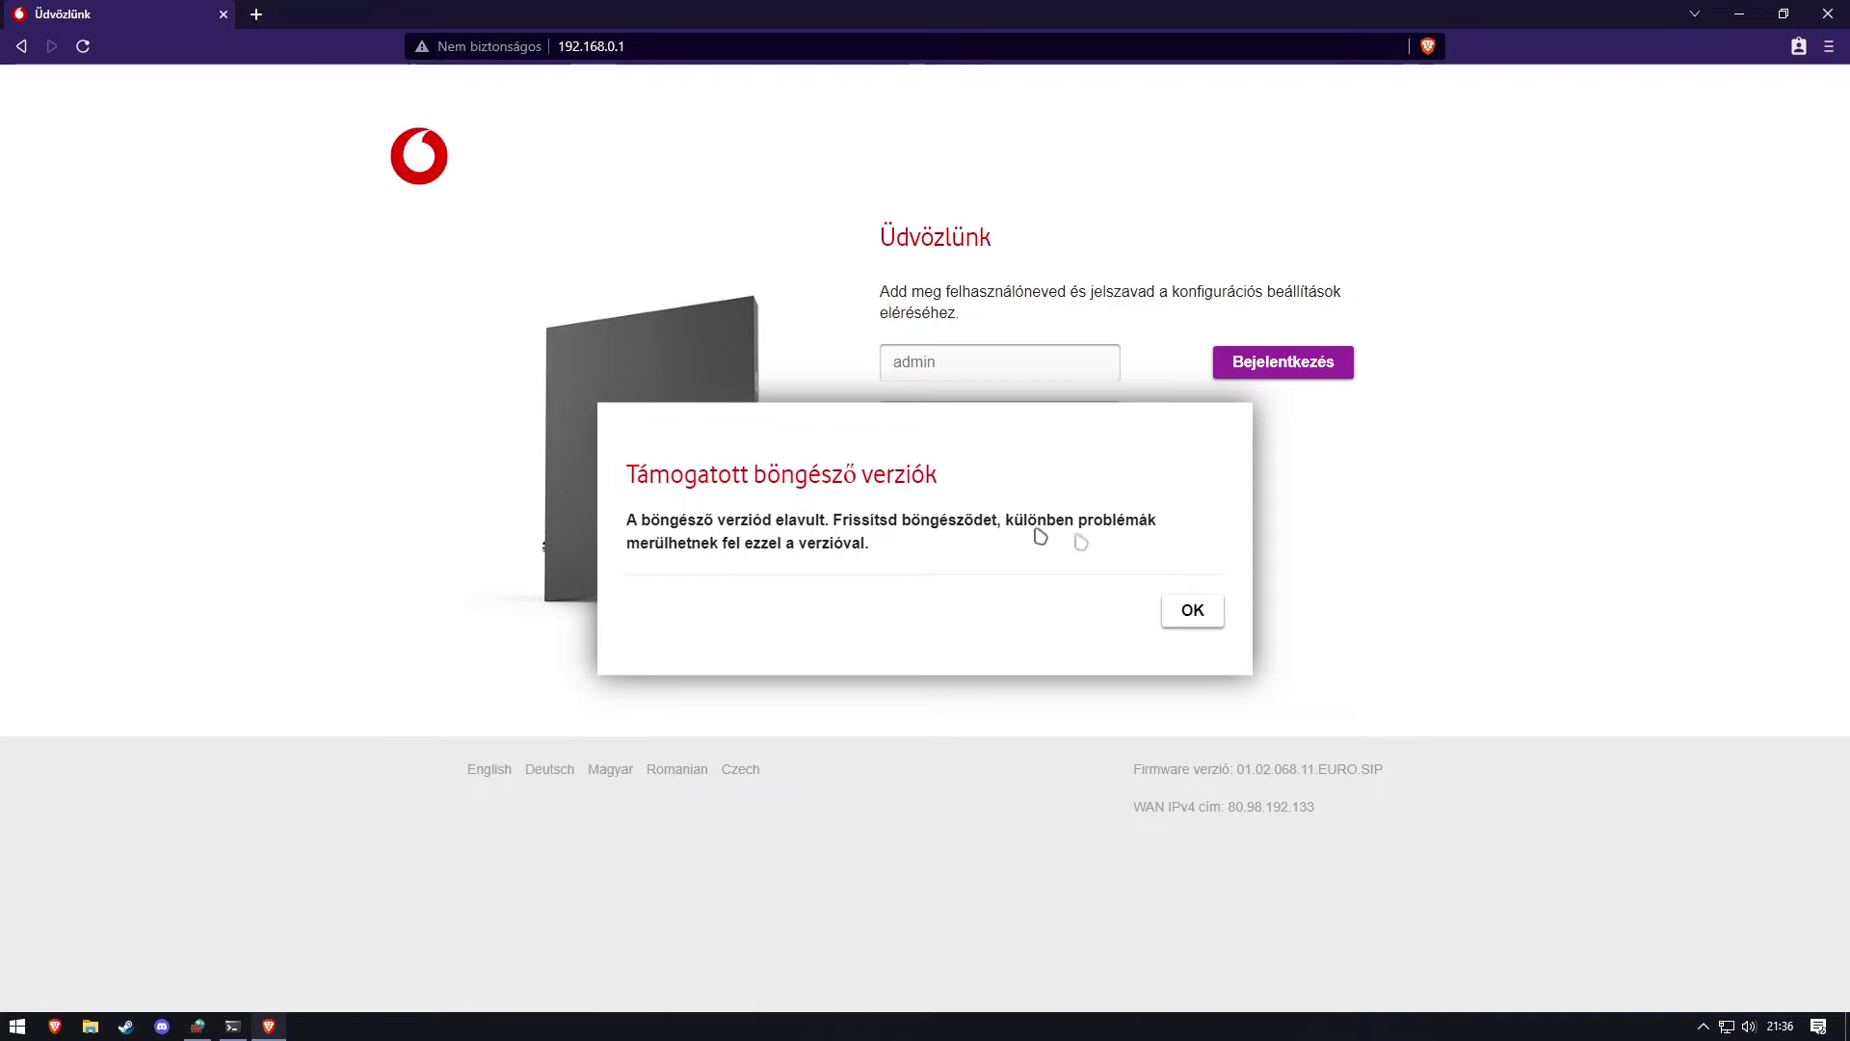
click(1192, 611)
key(ctrl+v)
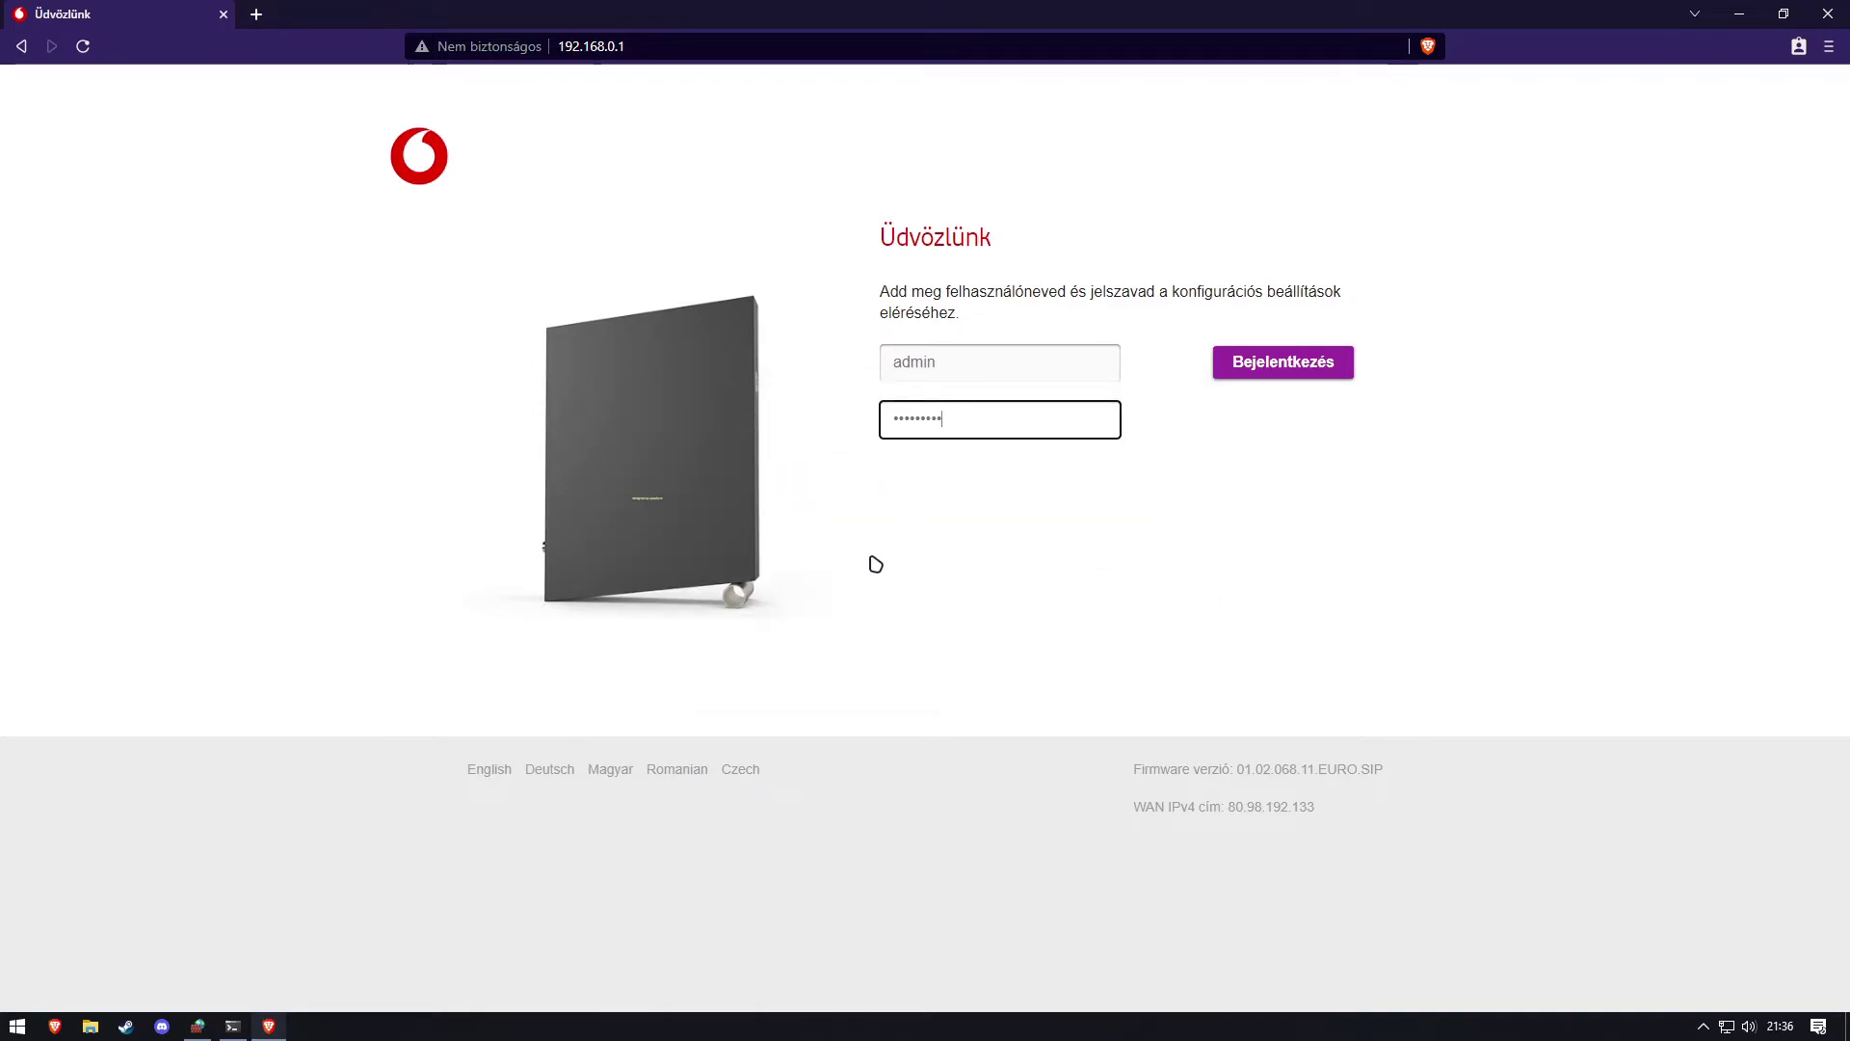
click(1256, 358)
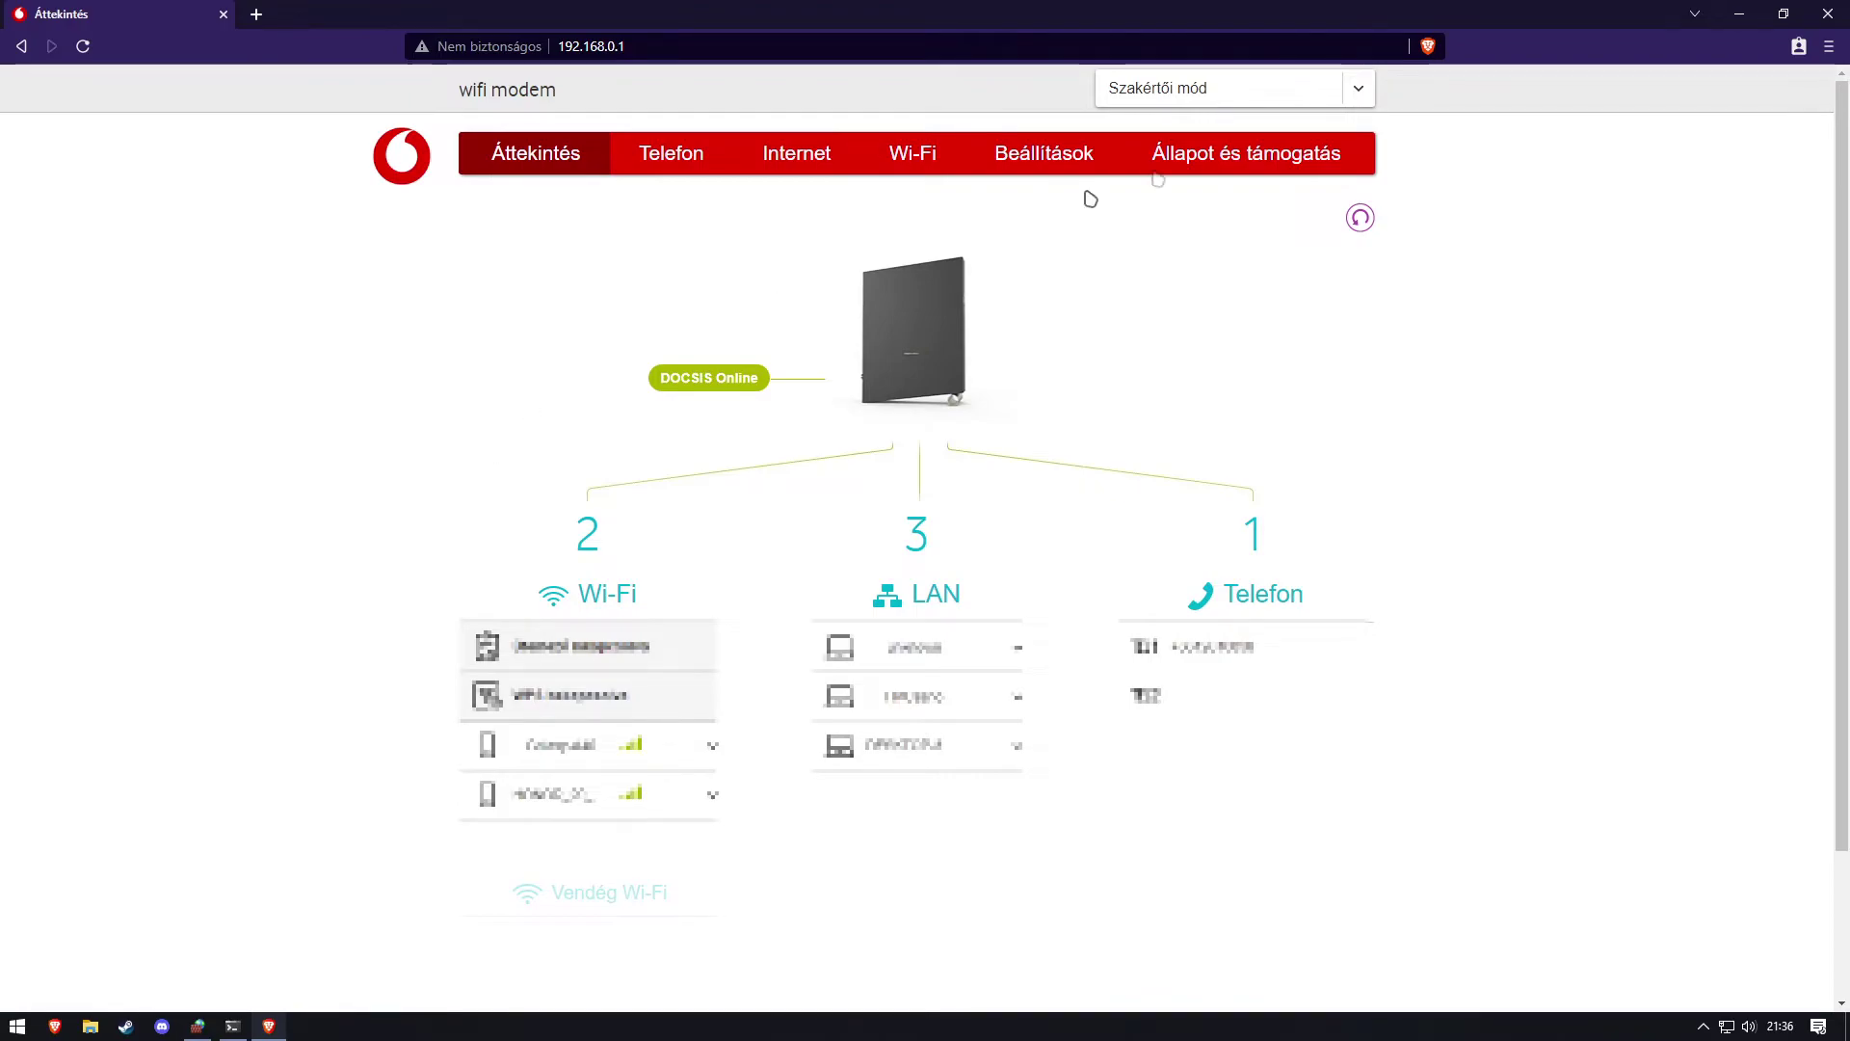
Check that the modem interface is in expert mode (Szakértői mód) and open its Internet Port Forwarding page.
click(1298, 89)
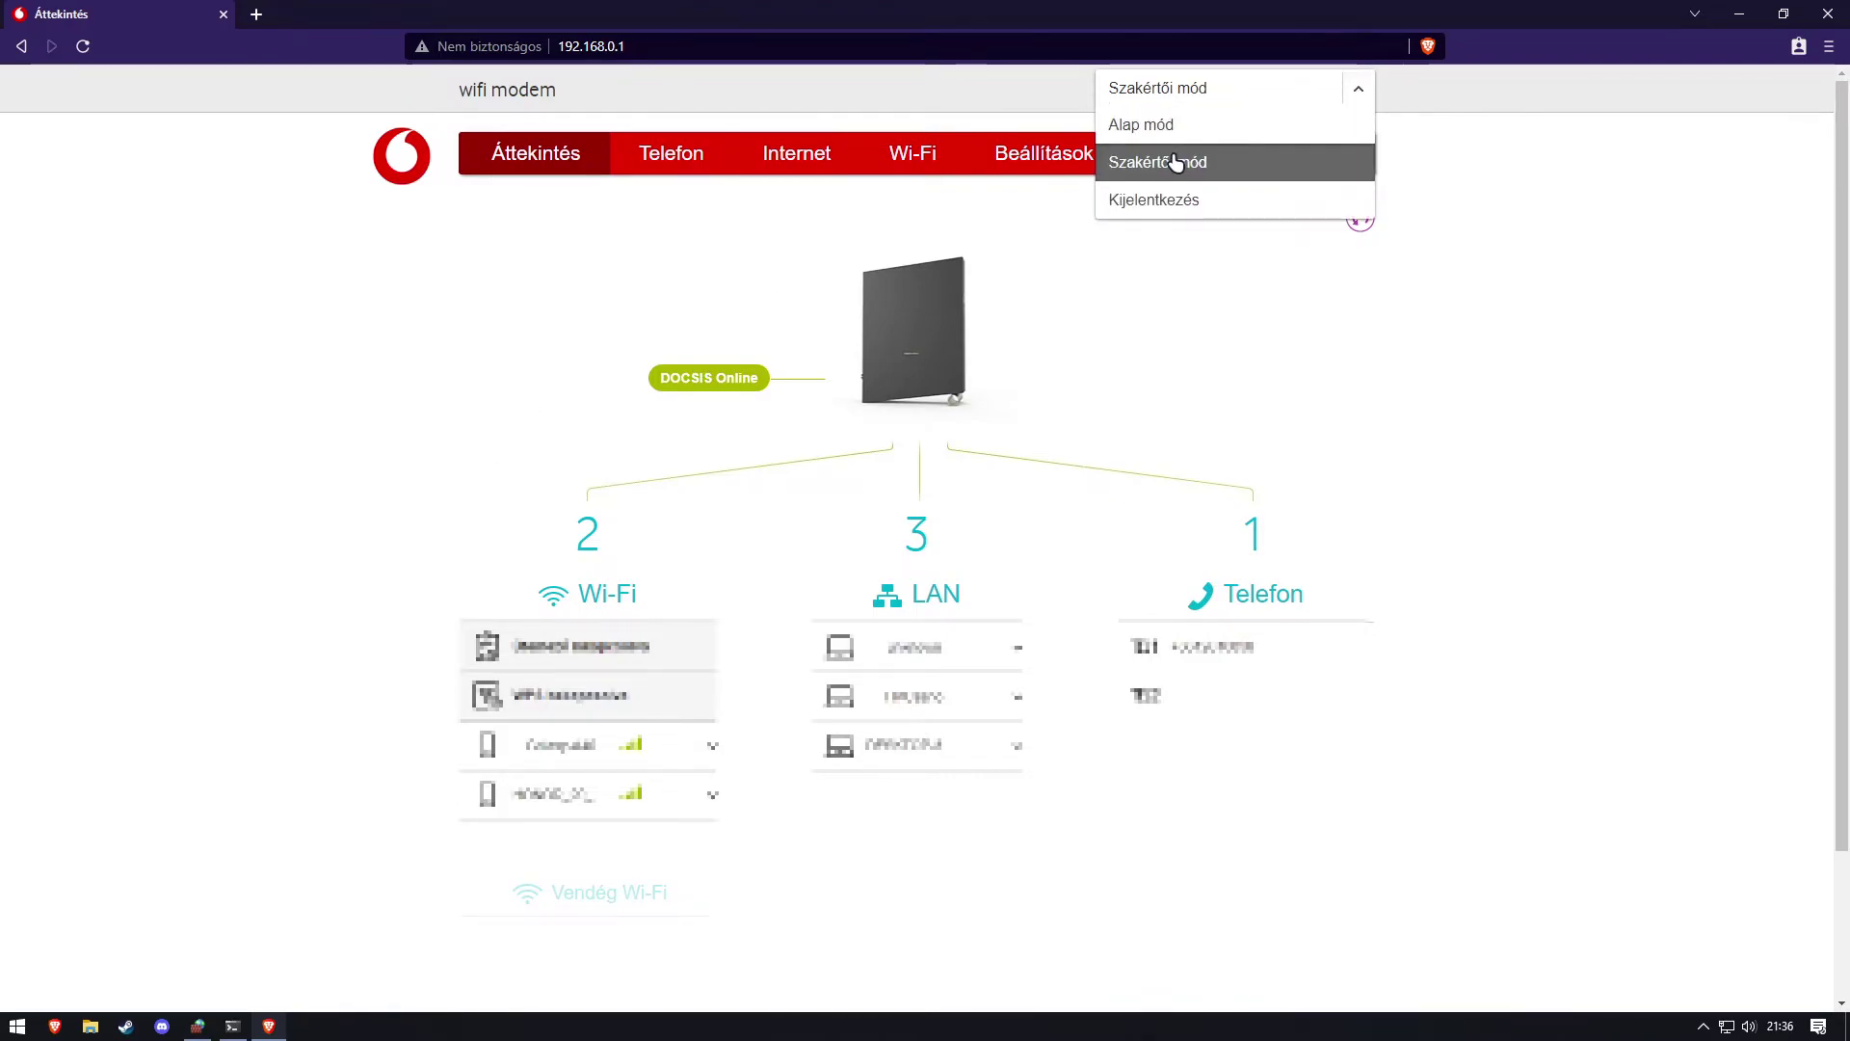
click(1492, 157)
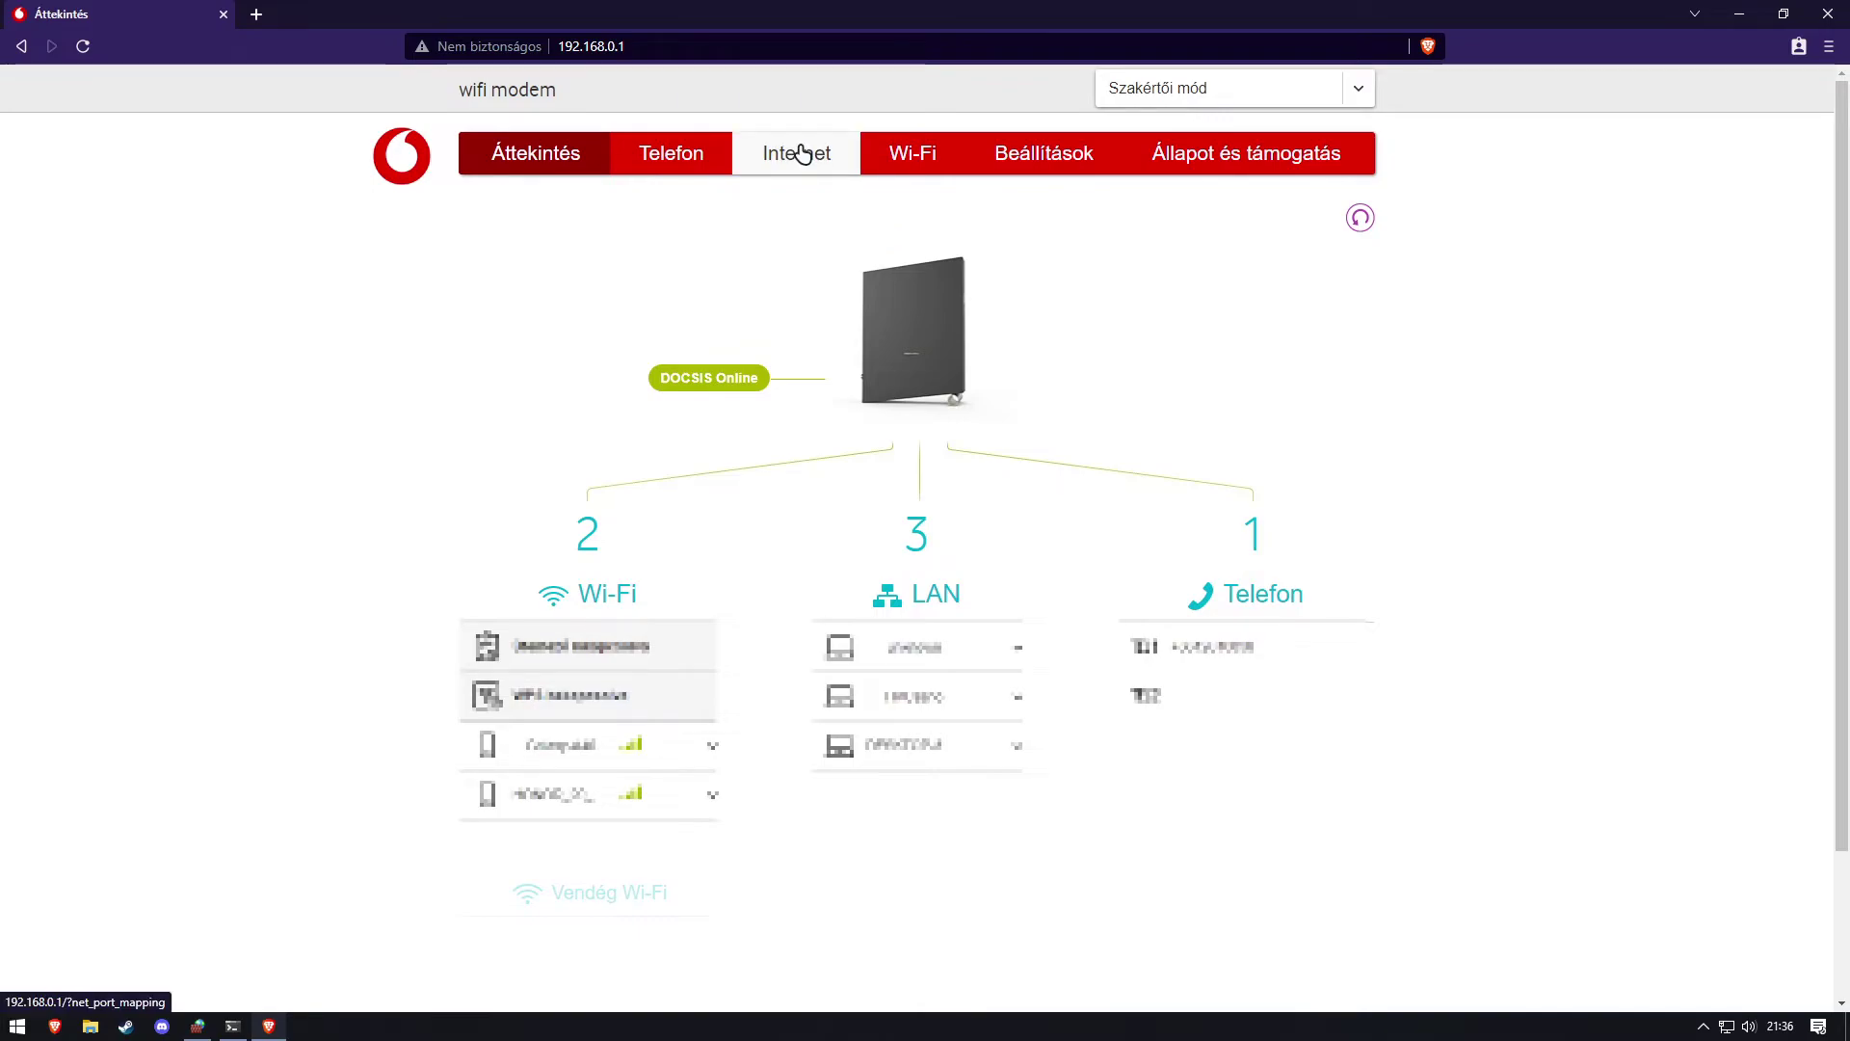
click(761, 157)
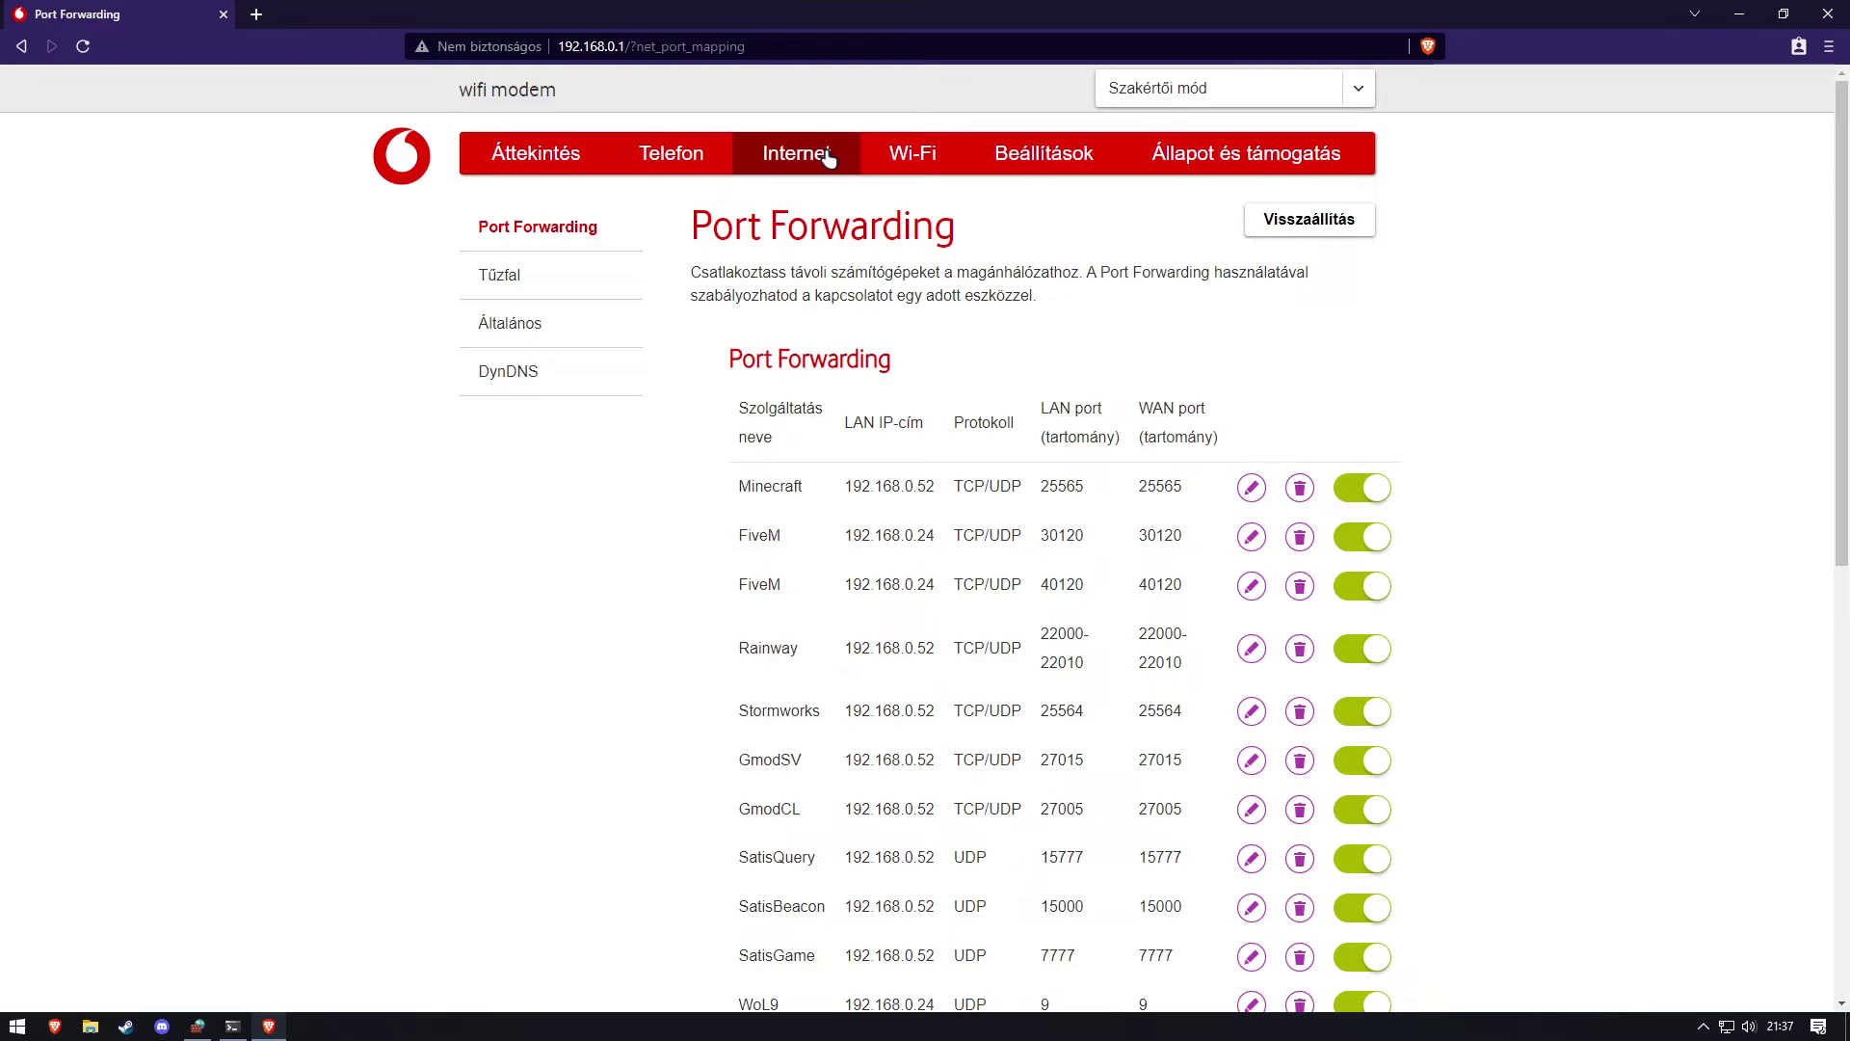
drag(737, 231, 896, 296)
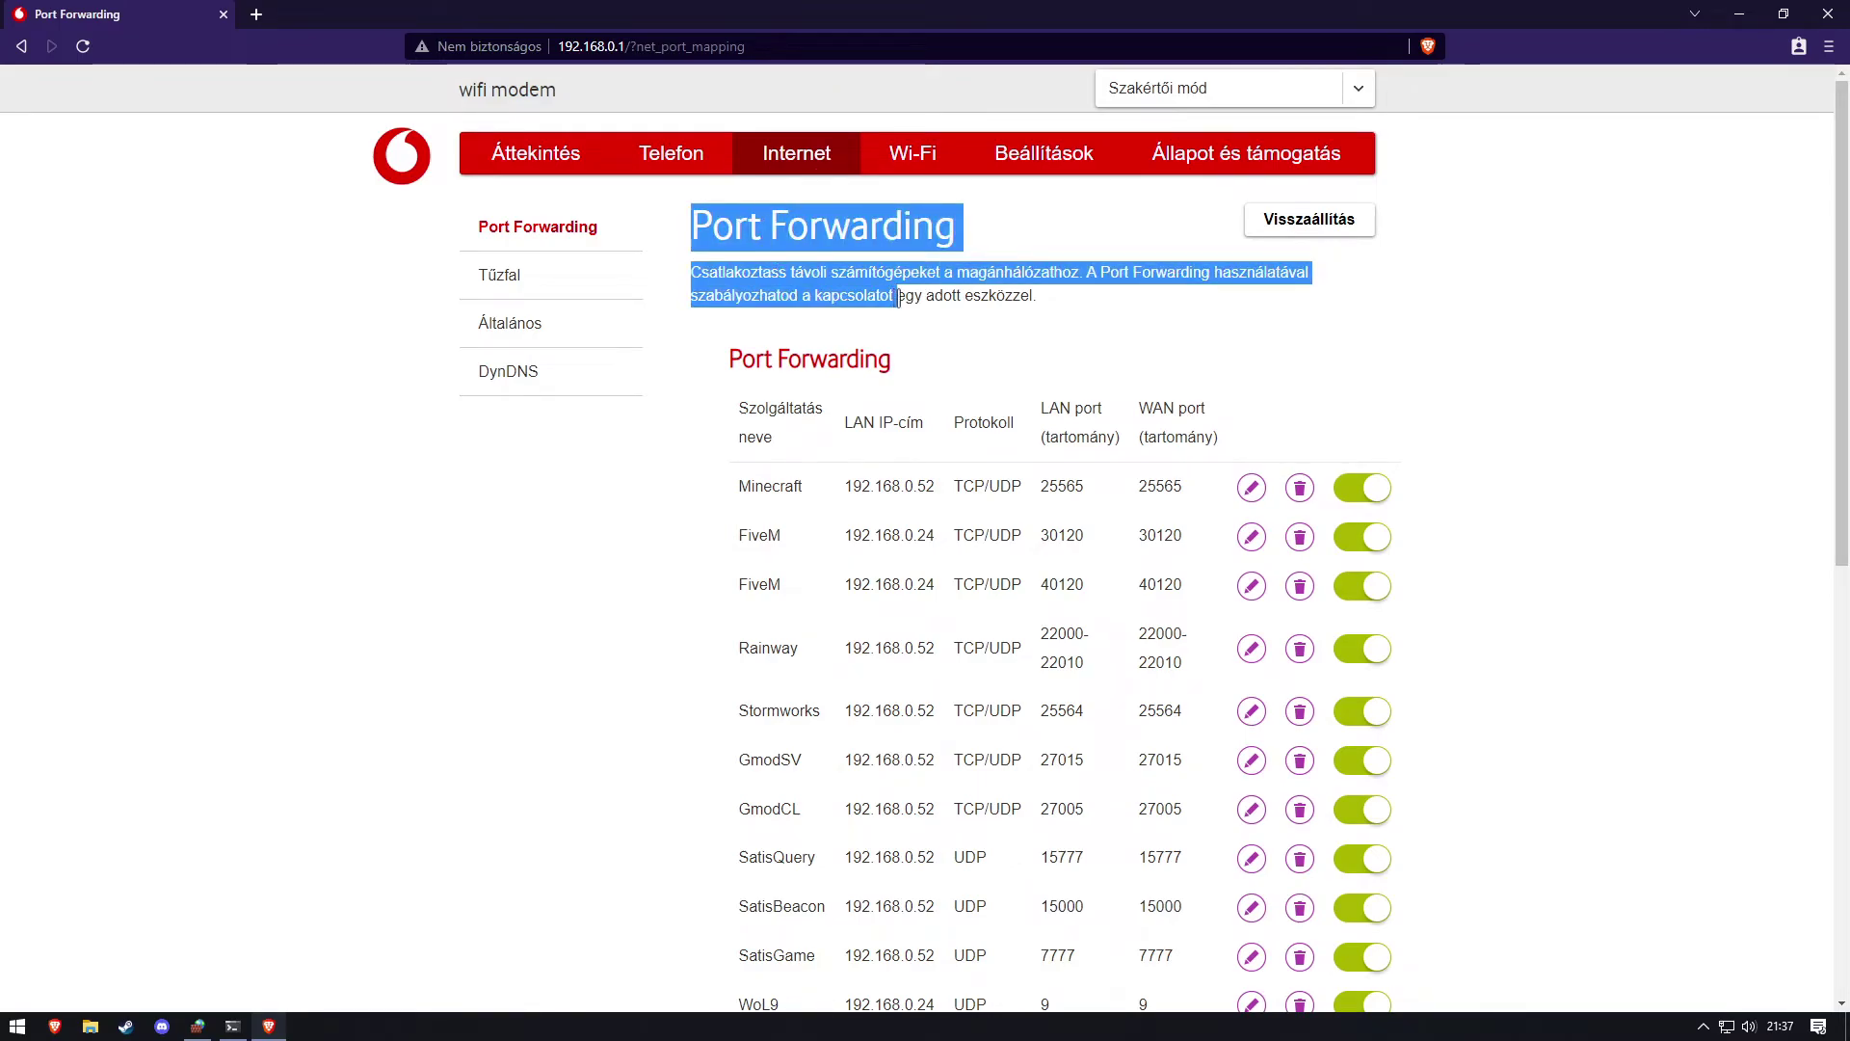
Delete the existing Minecraft rule for port 25565 from the port forwarding list and apply the change.
click(902, 295)
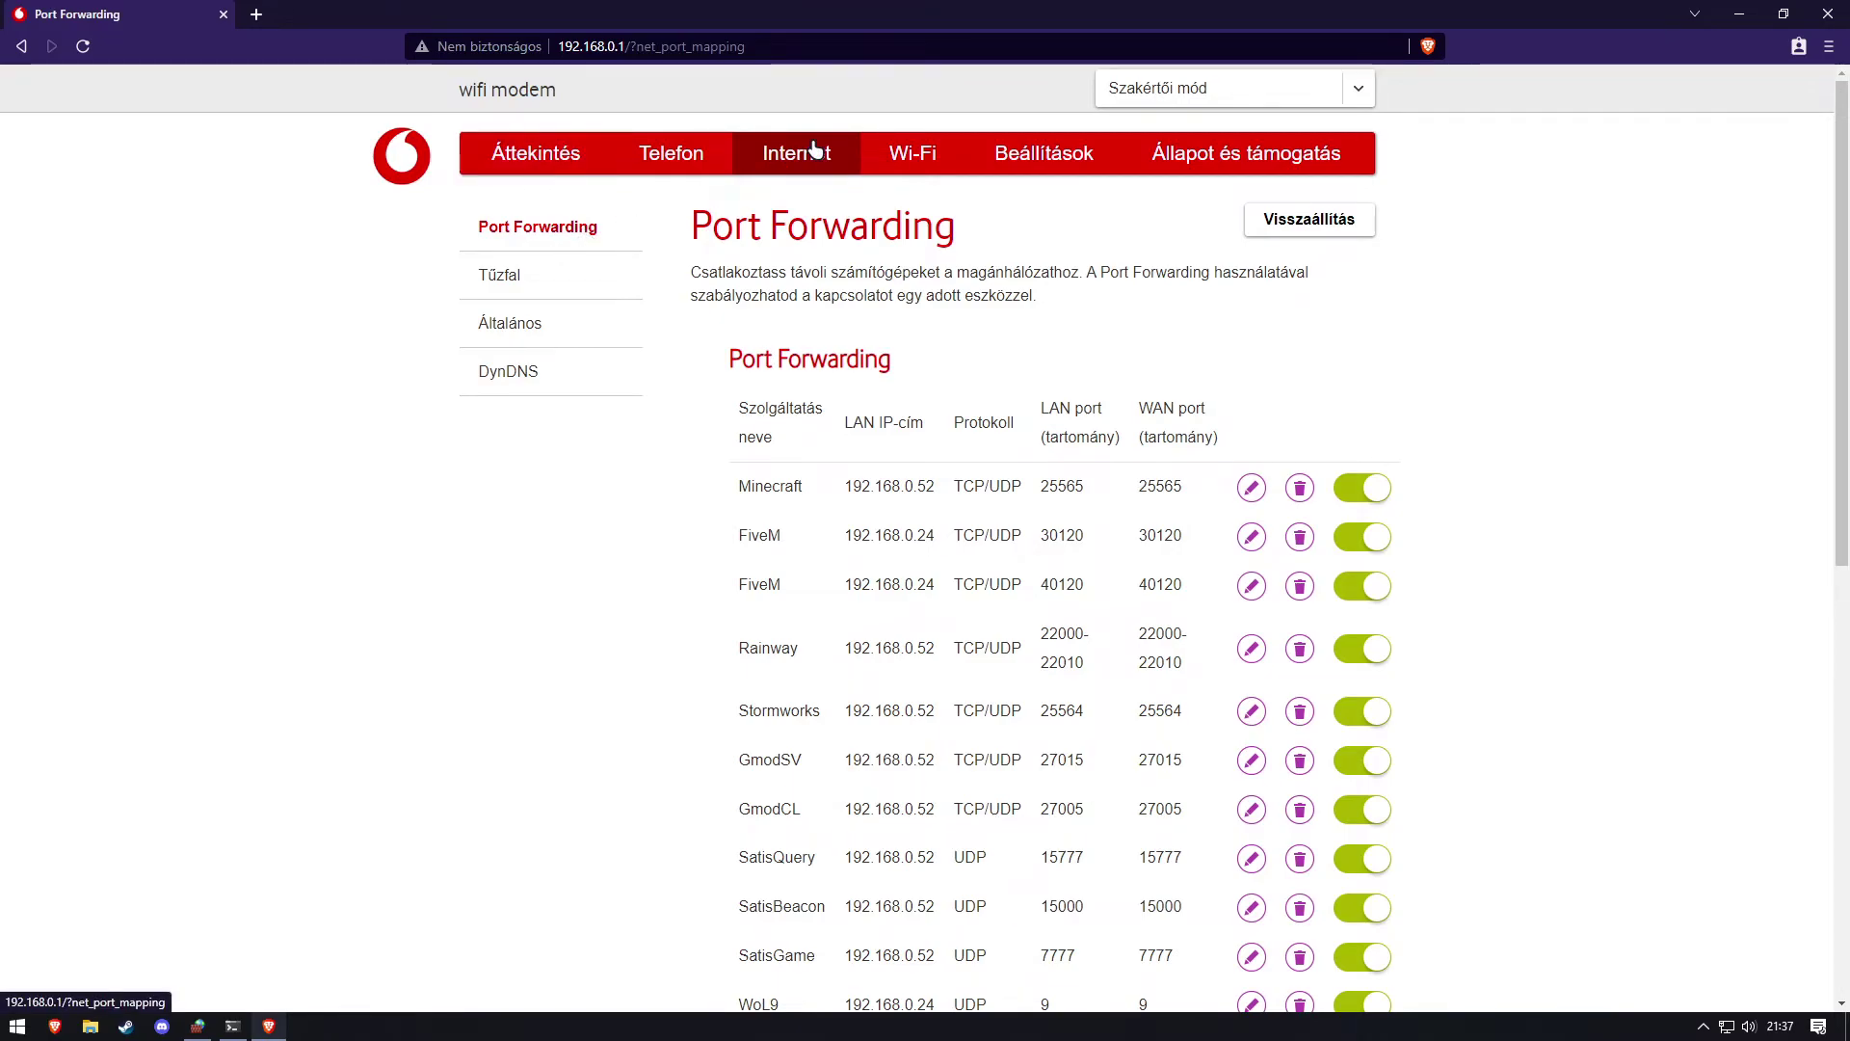
scroll(853, 800, down, 3)
scroll(687, 840, up, 3)
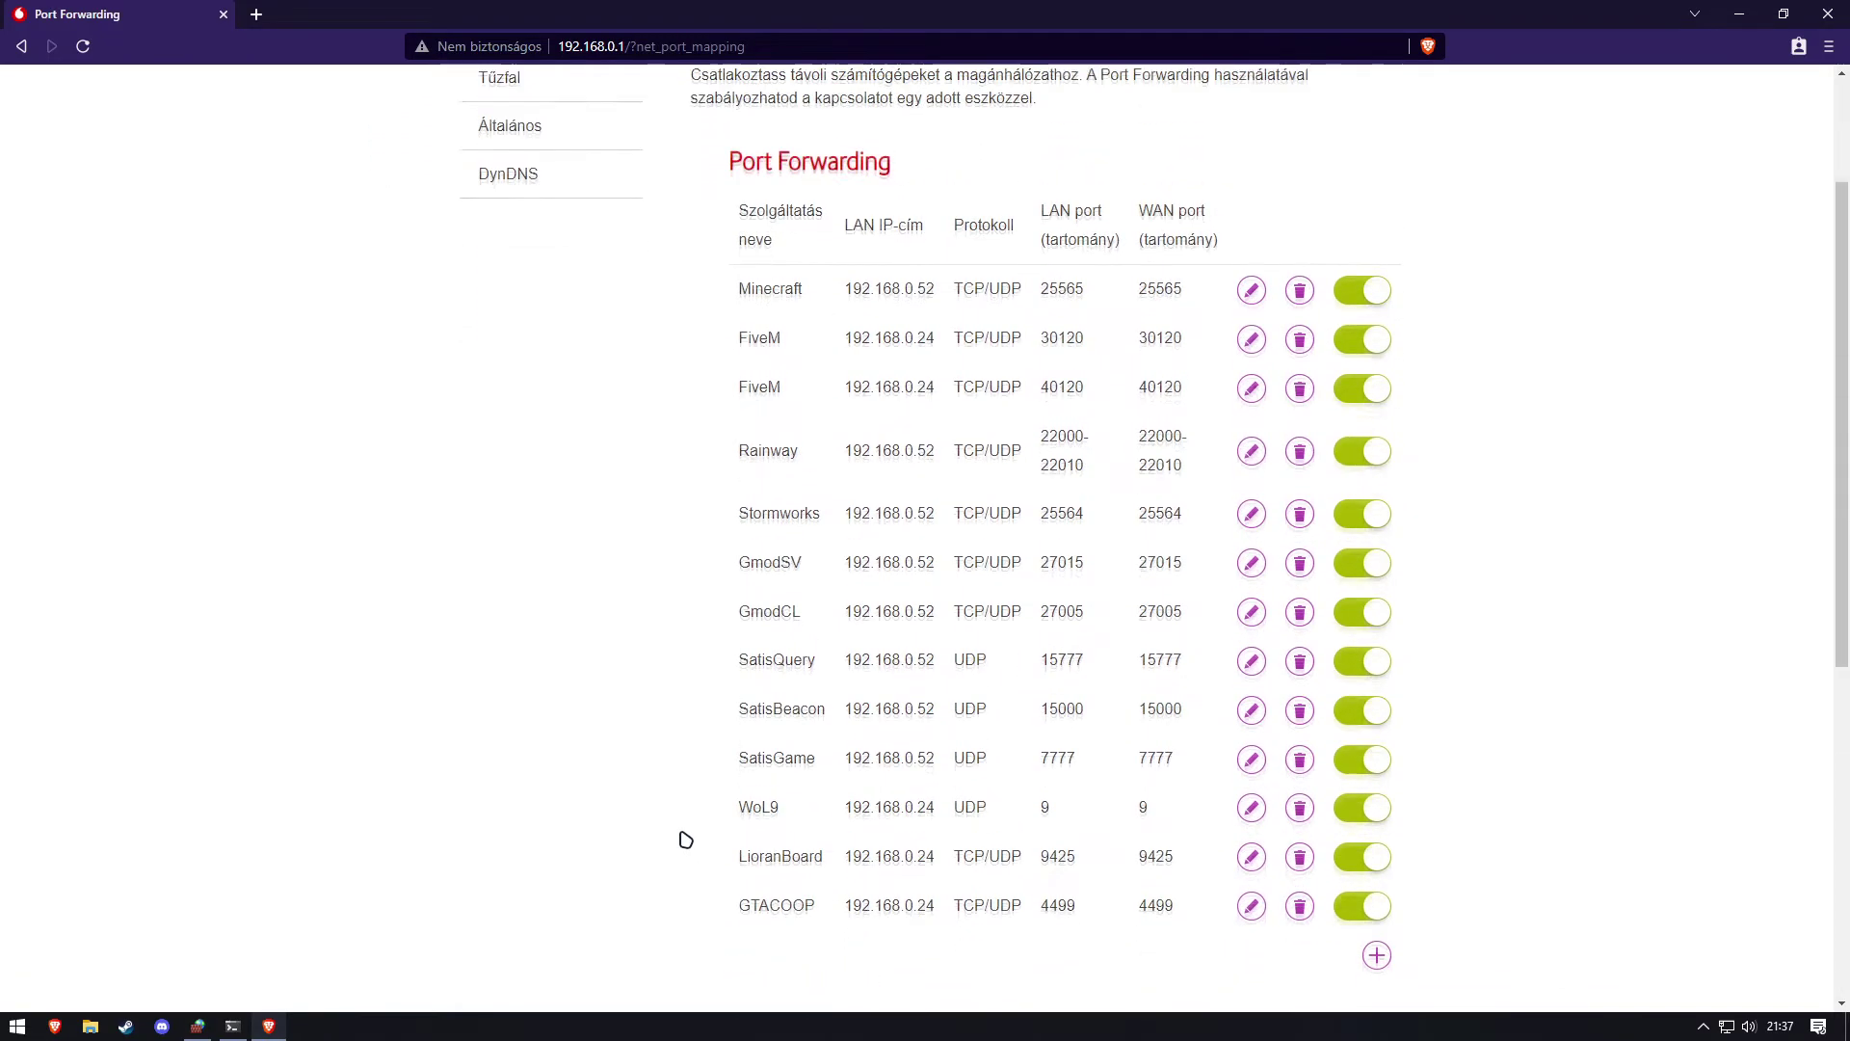
scroll(686, 839, down, 2)
scroll(686, 839, up, 2)
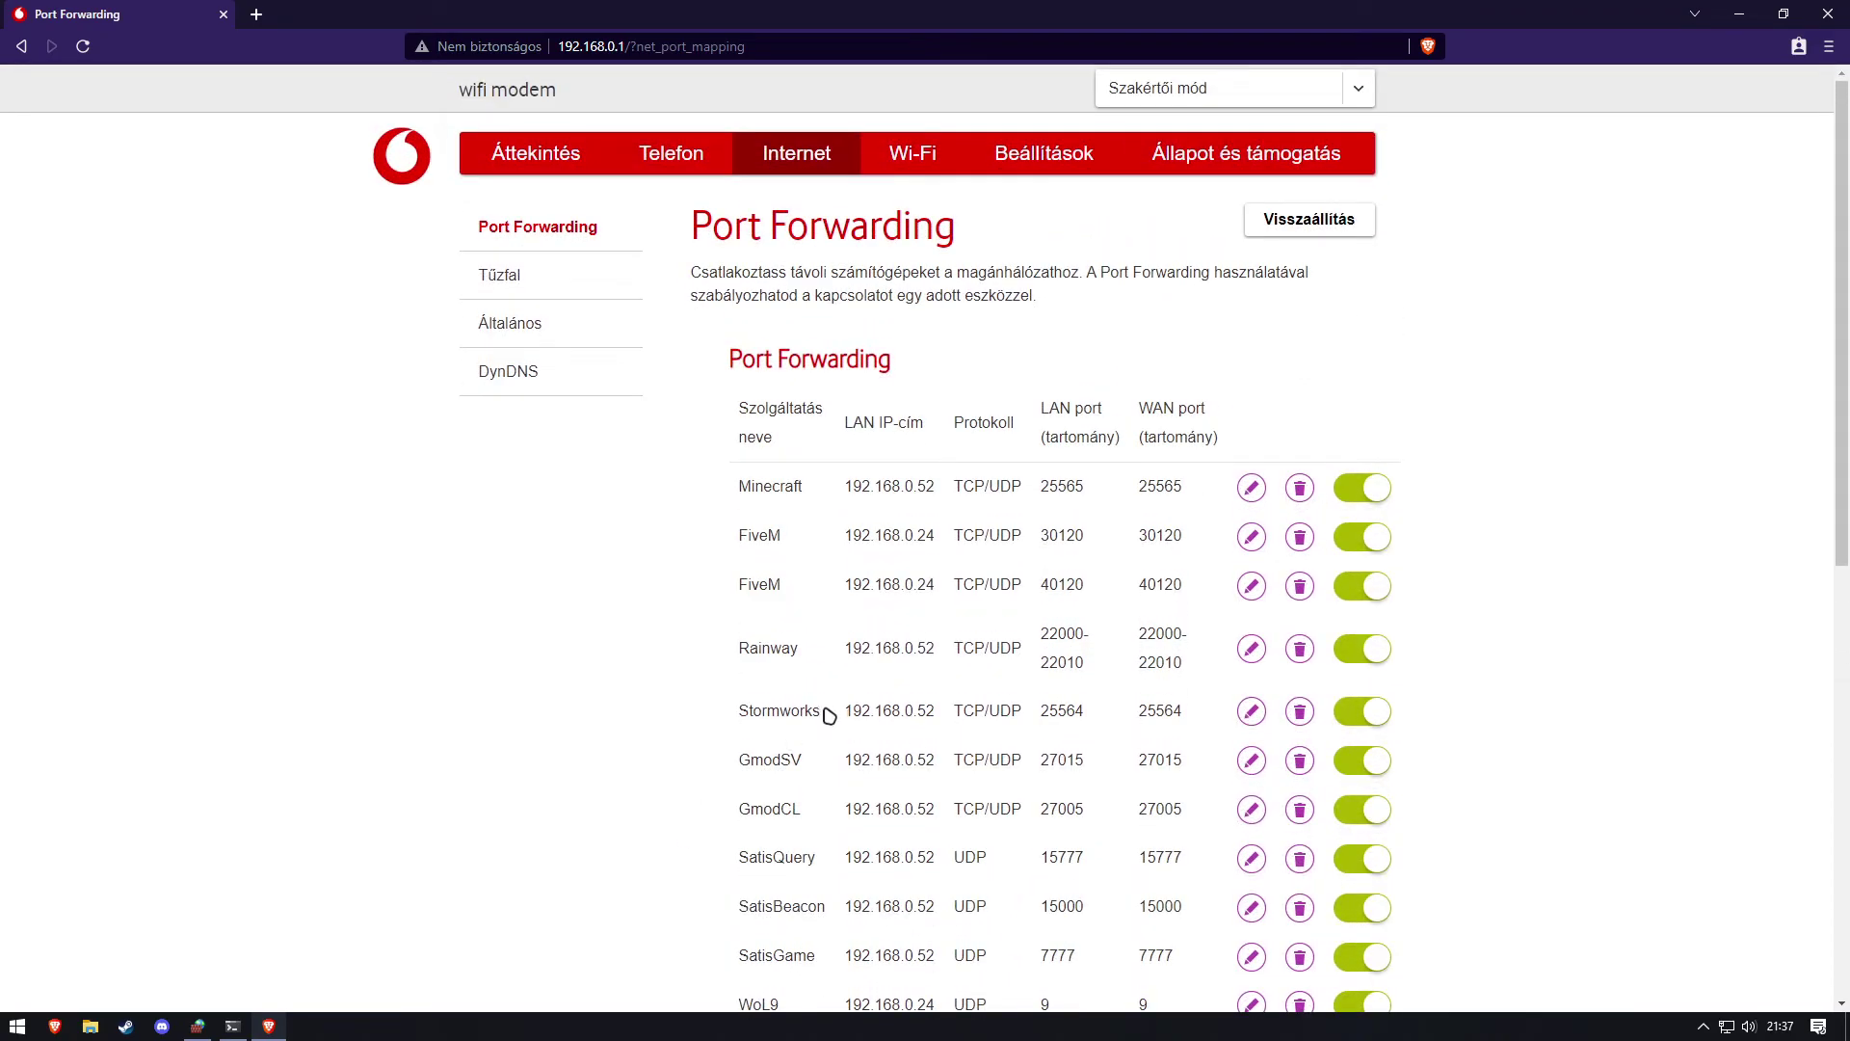
drag(740, 486, 1300, 487)
click(1299, 488)
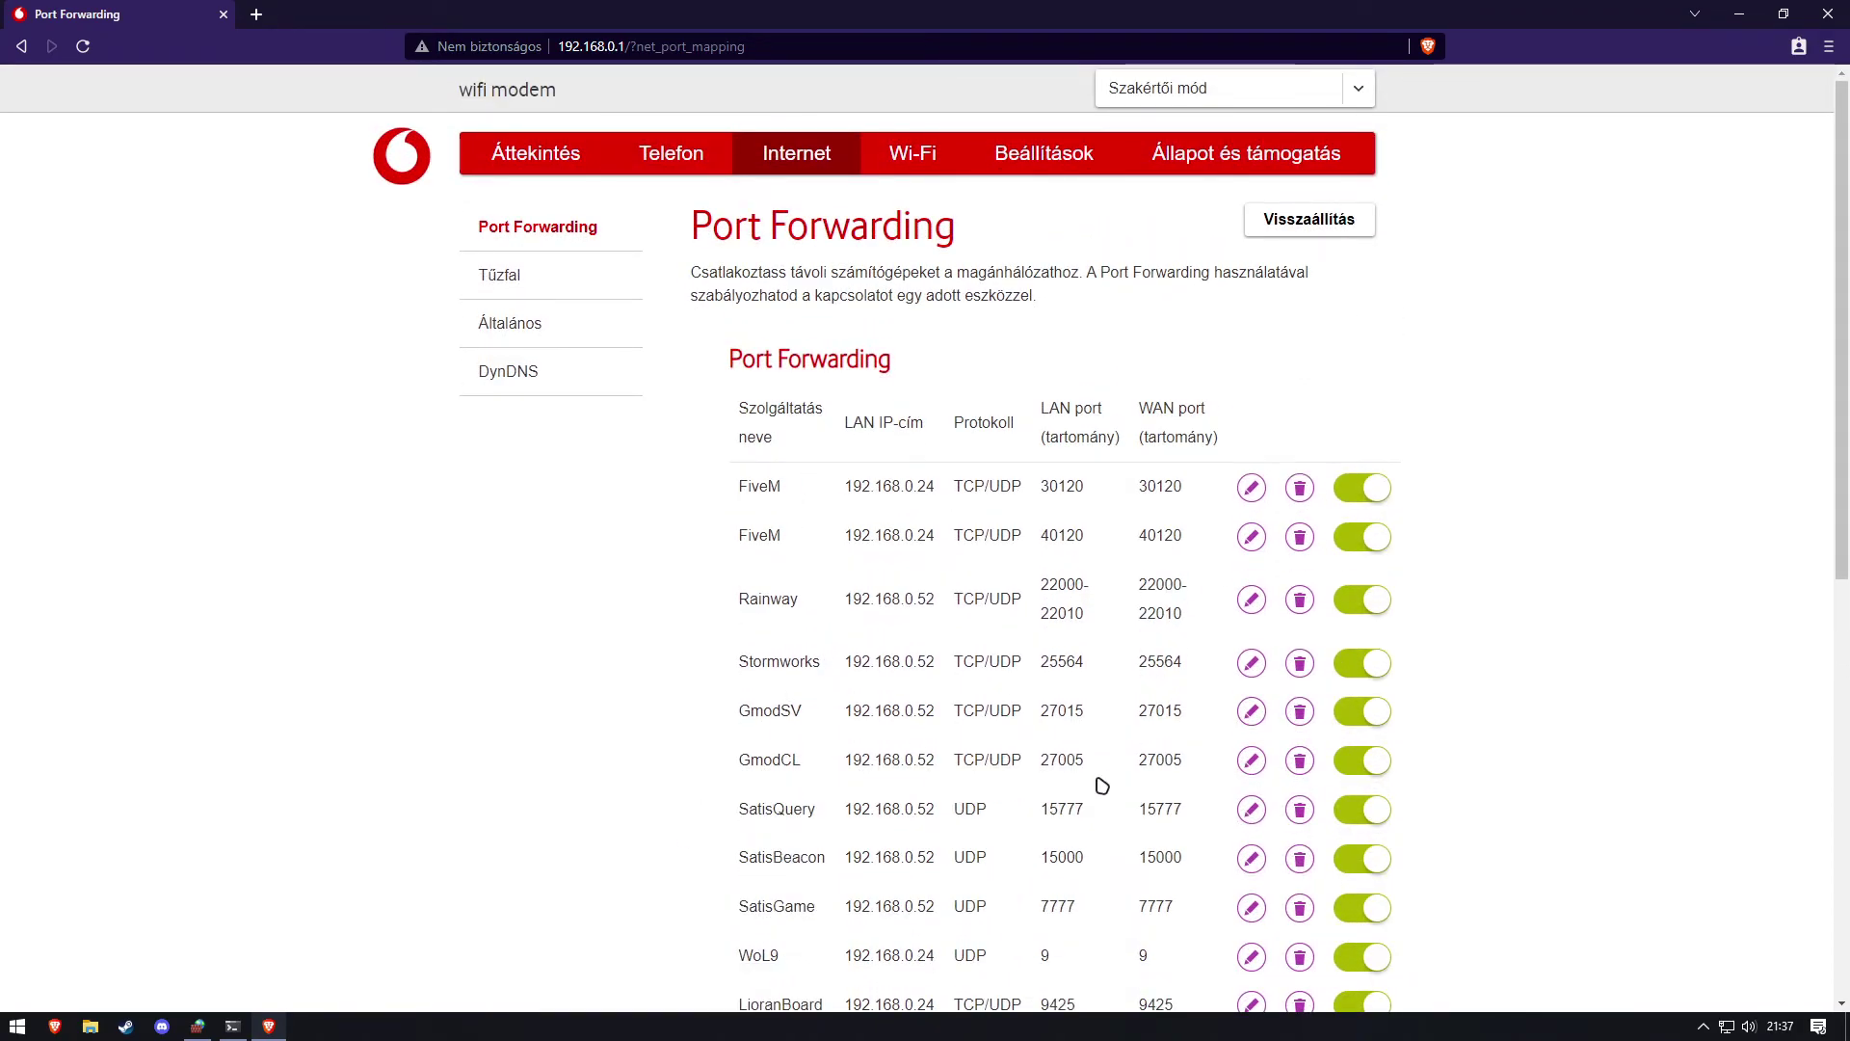
scroll(1102, 786, down, 2)
scroll(1282, 897, down, 3)
scroll(1314, 946, down, 3)
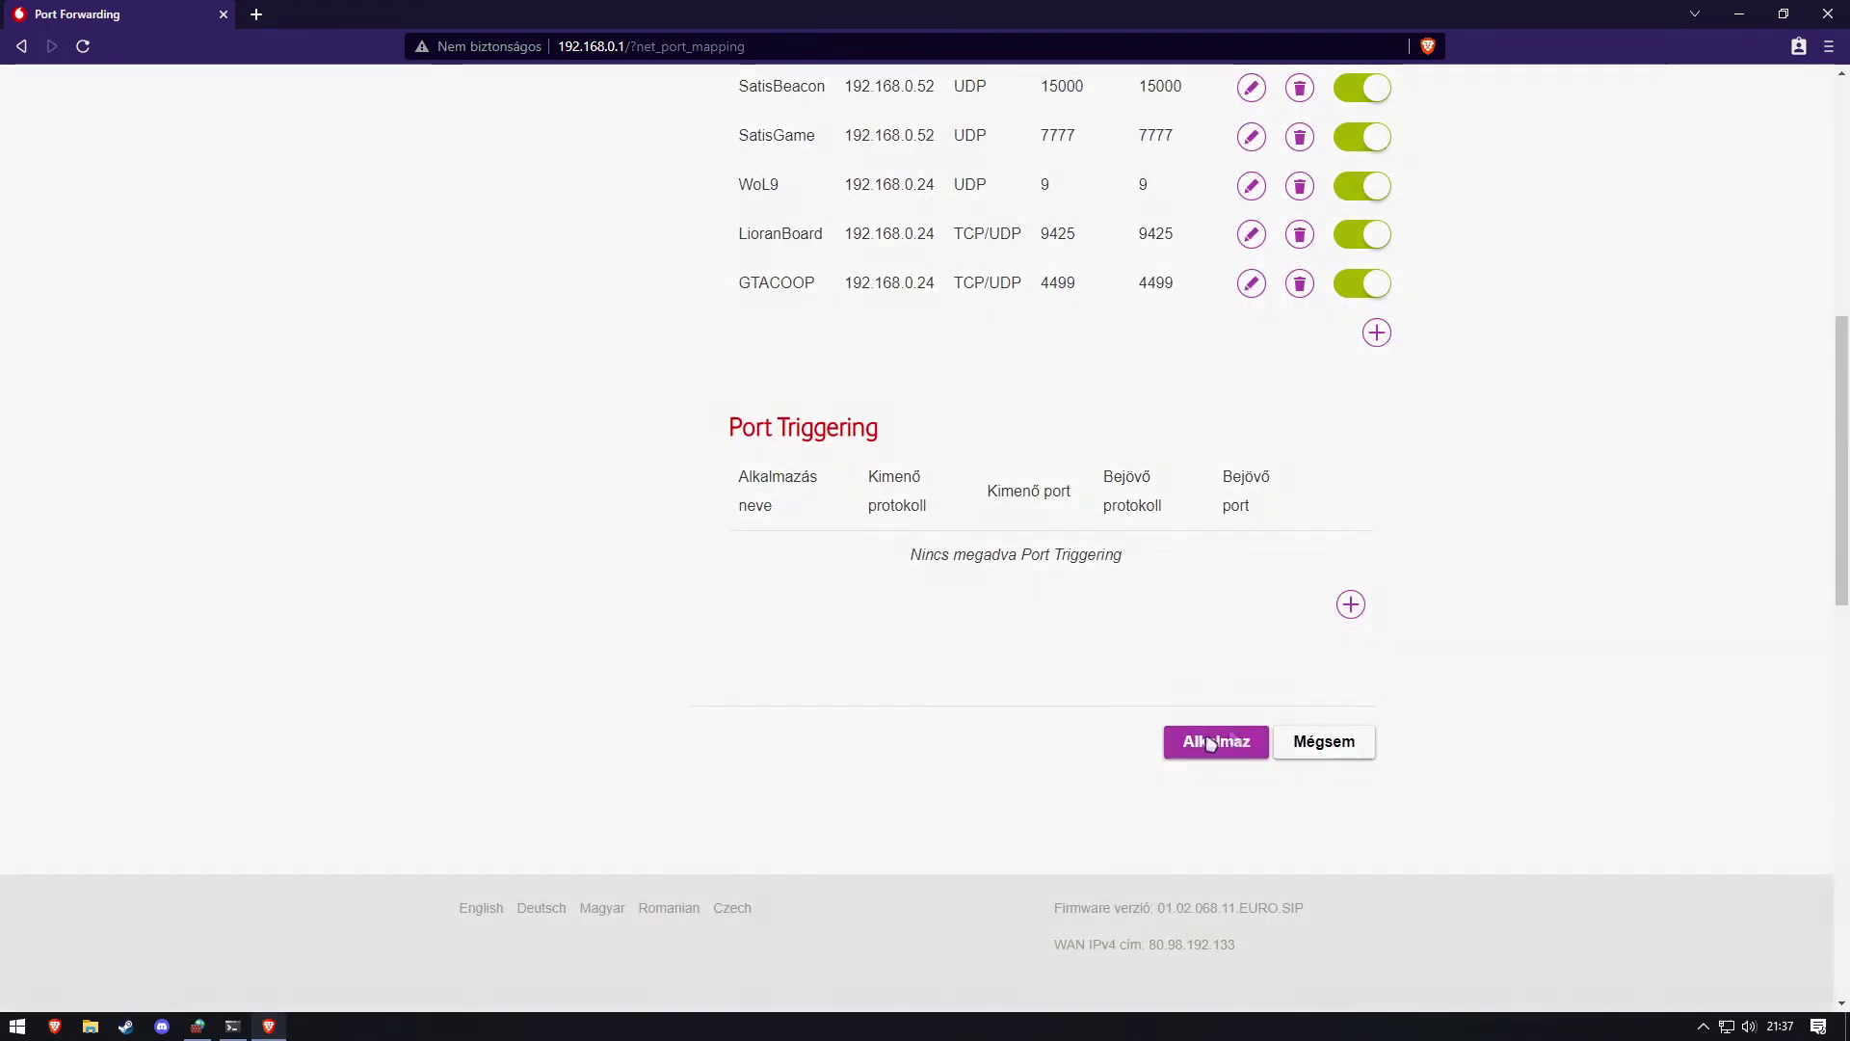
click(1212, 741)
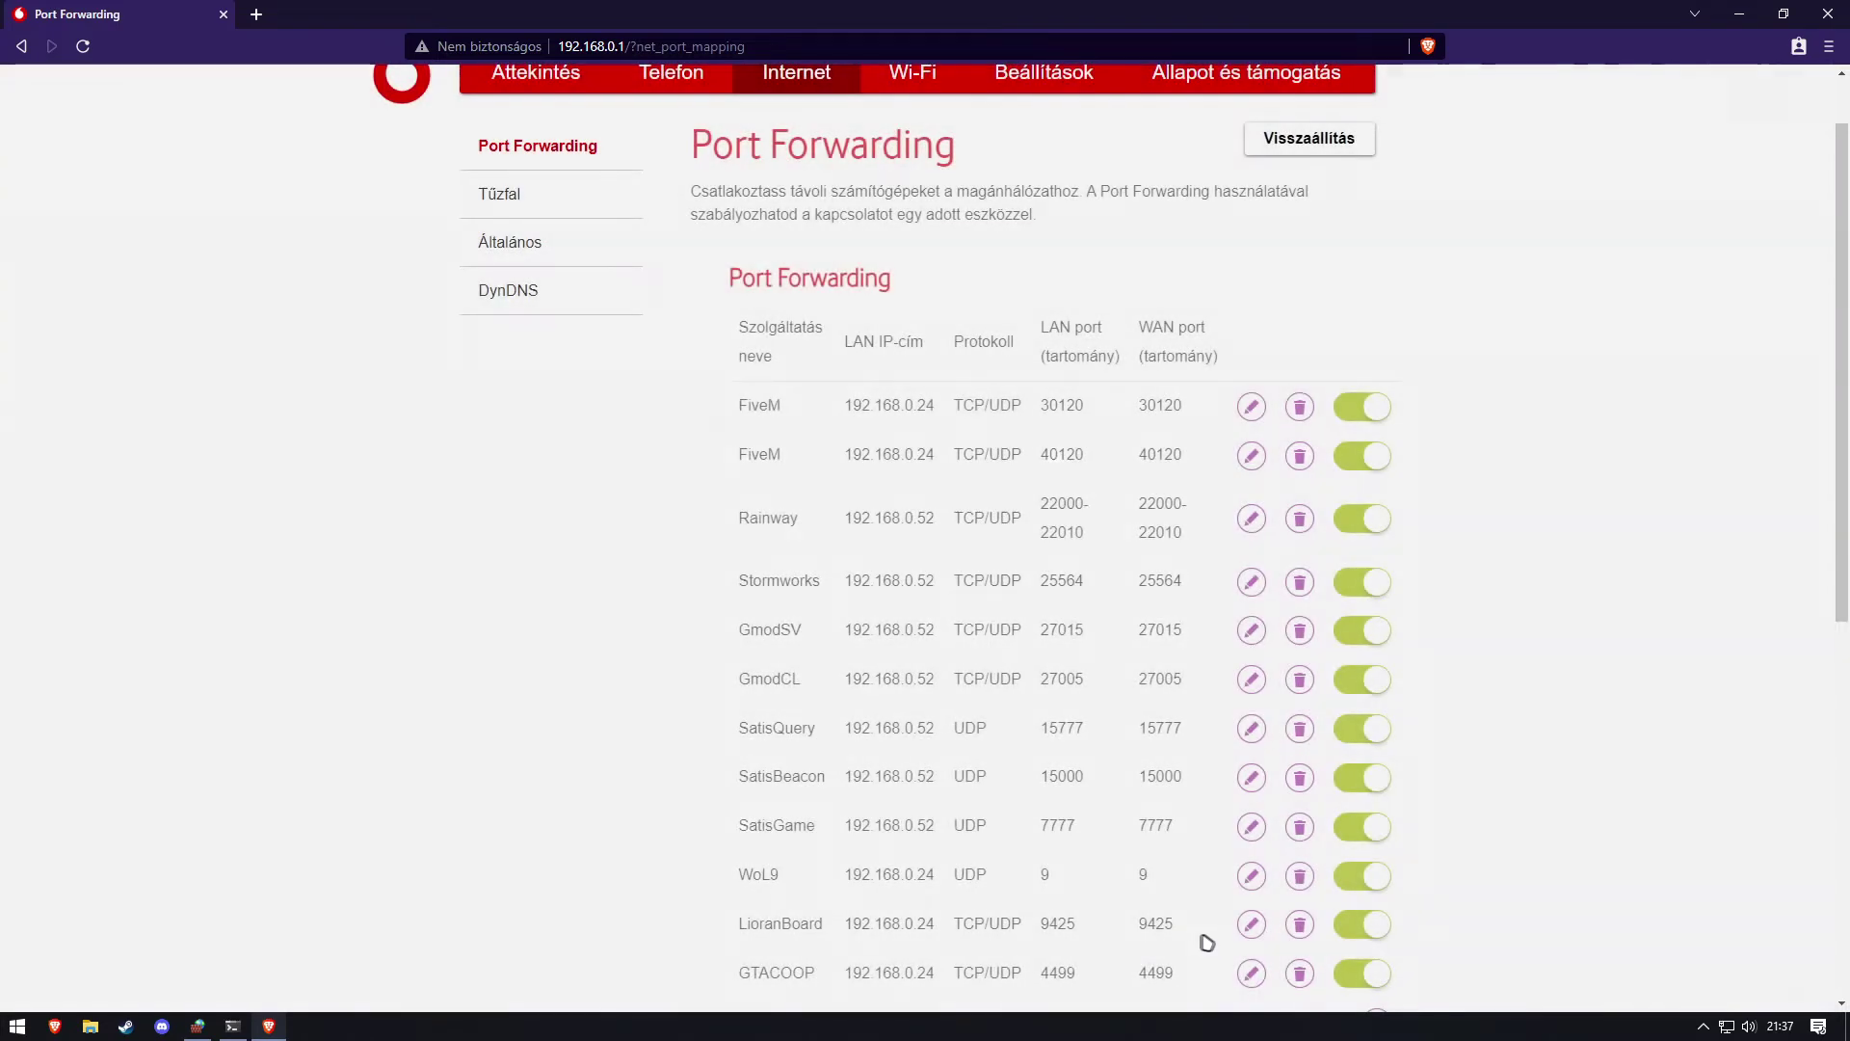
scroll(1135, 945, down, 2)
scroll(1140, 950, up, 1)
scroll(1140, 949, down, 5)
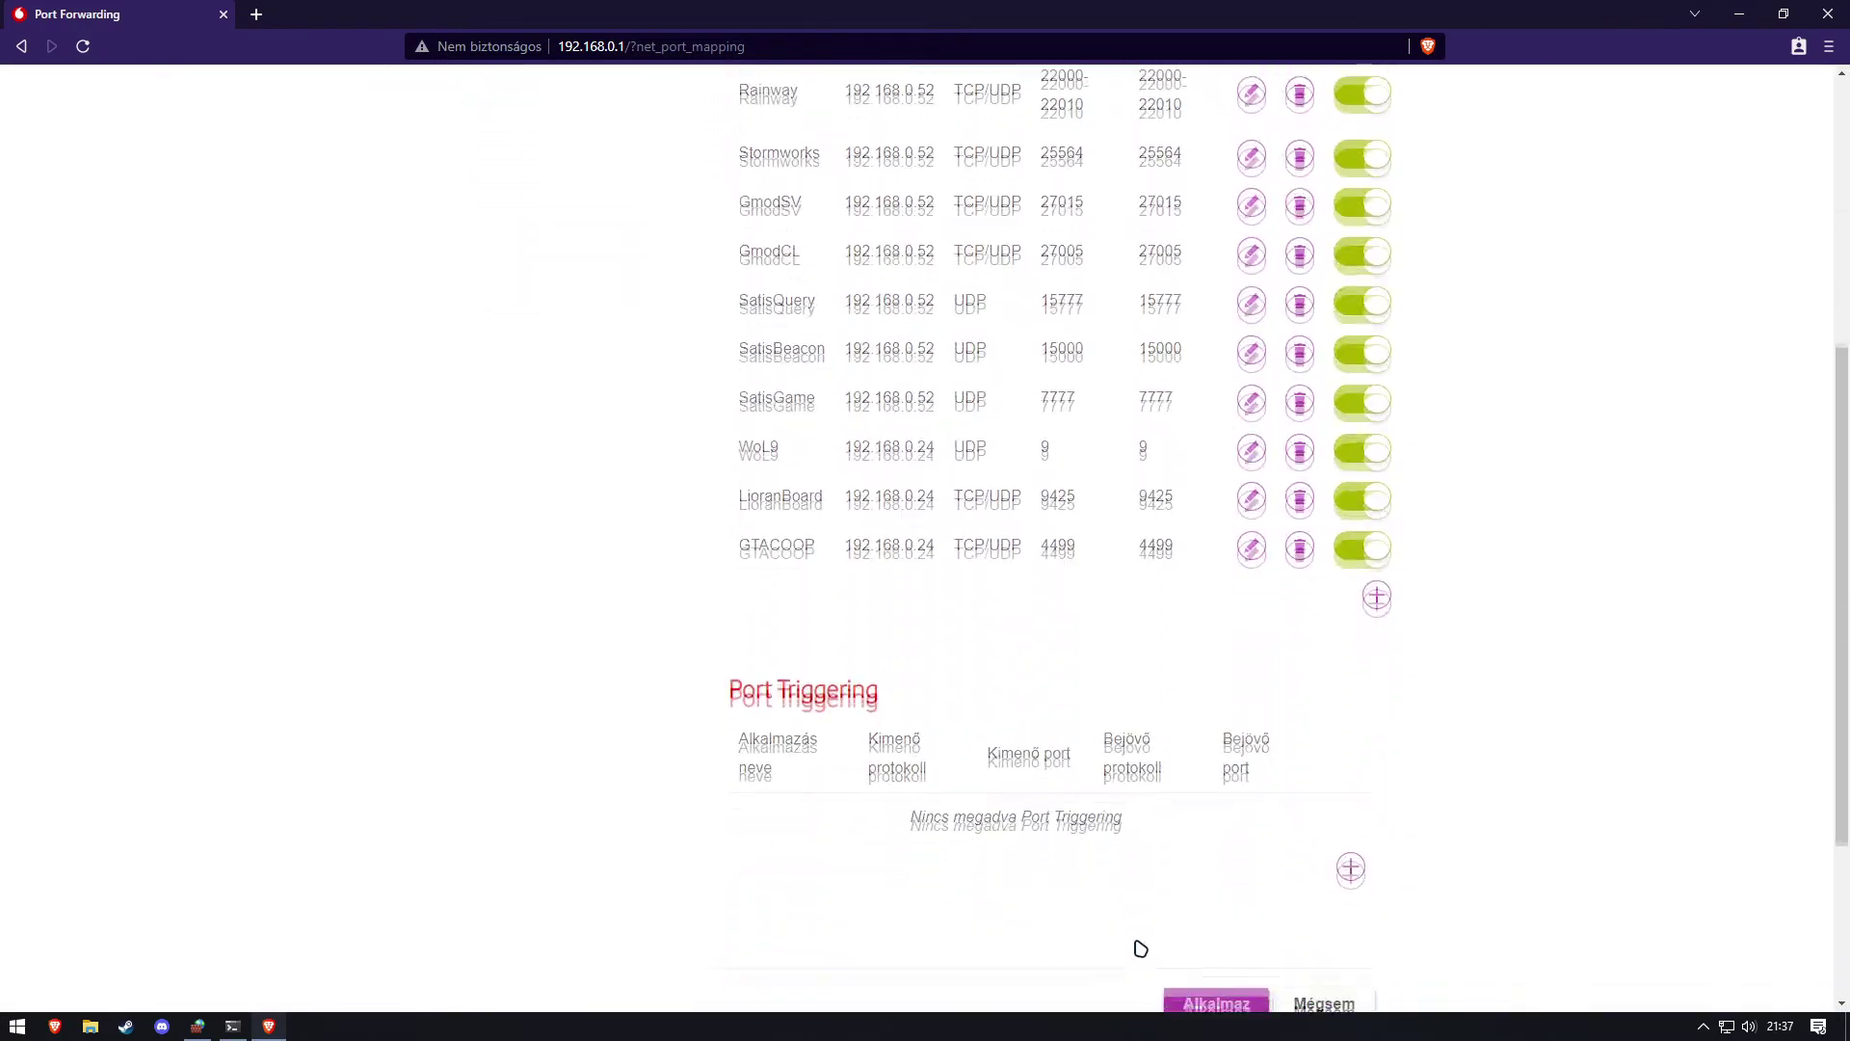
drag(1152, 959, 1277, 962)
click(1276, 962)
drag(1843, 667, 1846, 272)
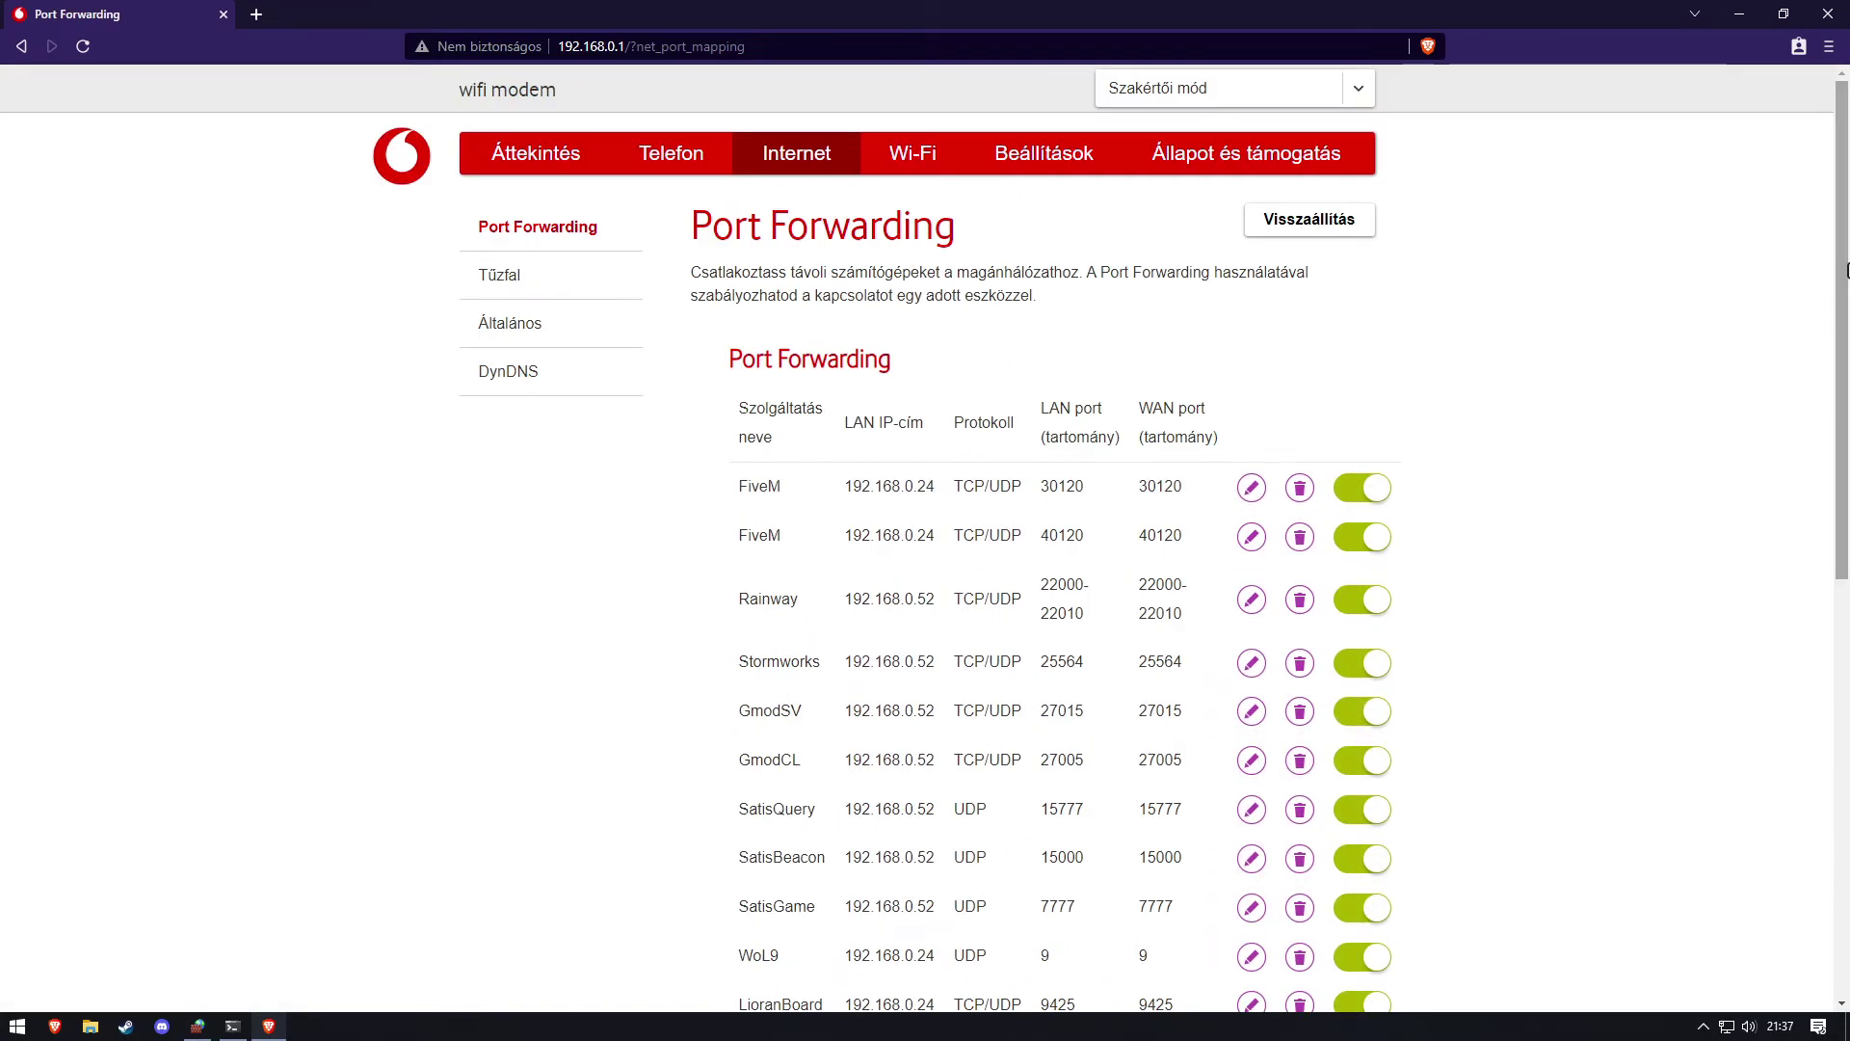
Add a new port forwarding rule with the service name Minecraft.
scroll(974, 388, down, 4)
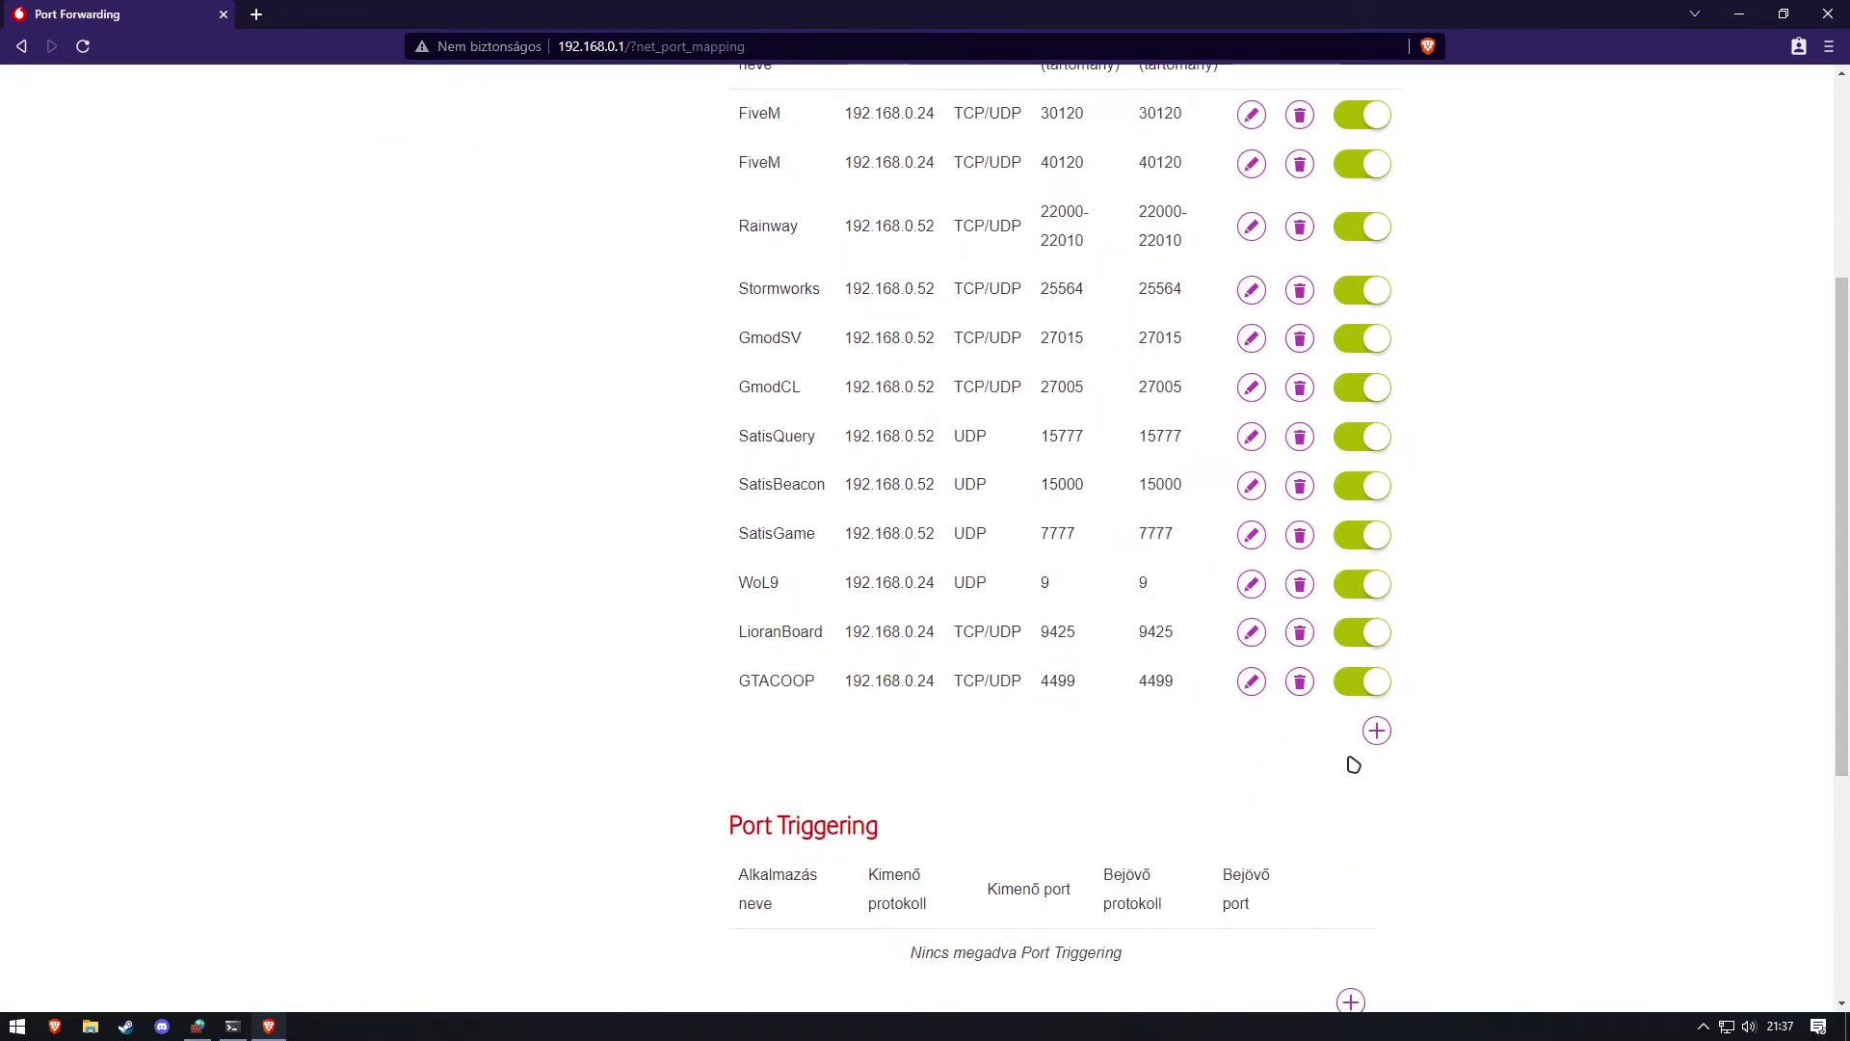
click(1376, 731)
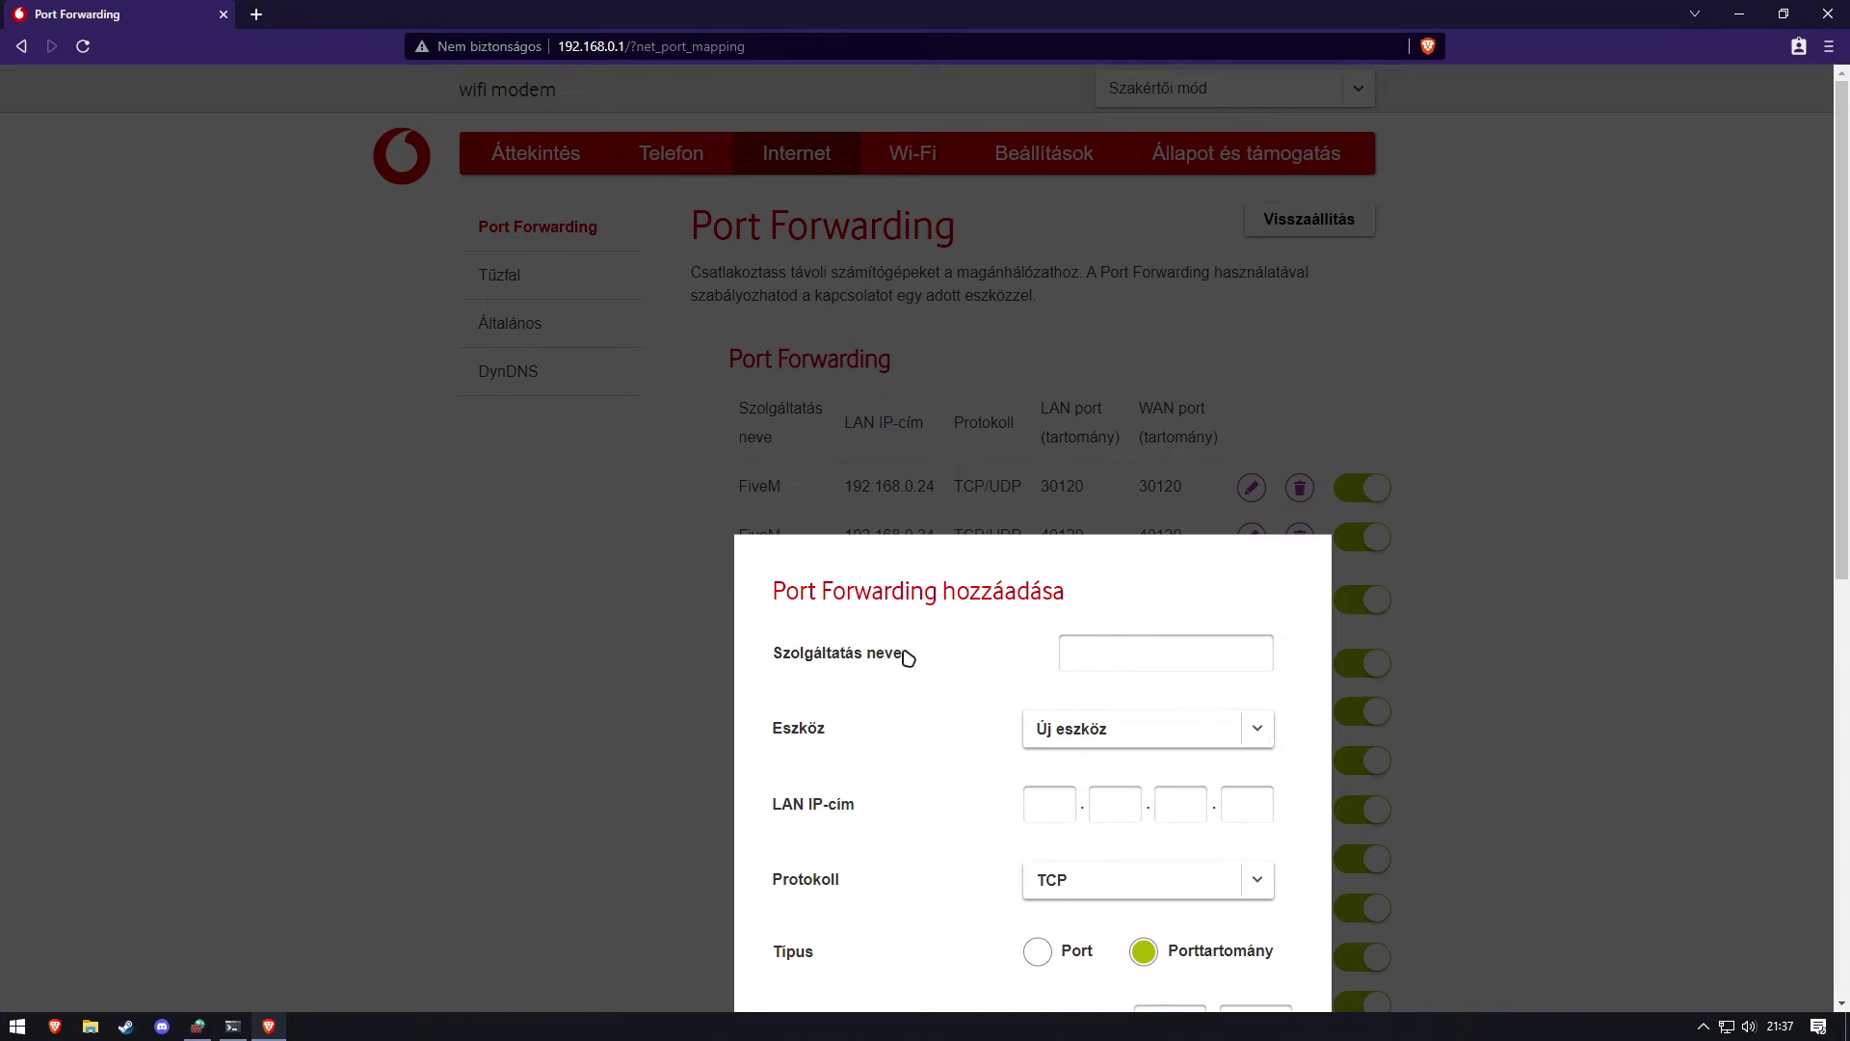
scroll(800, 638, down, 3)
triple_click(815, 378)
click(1161, 376)
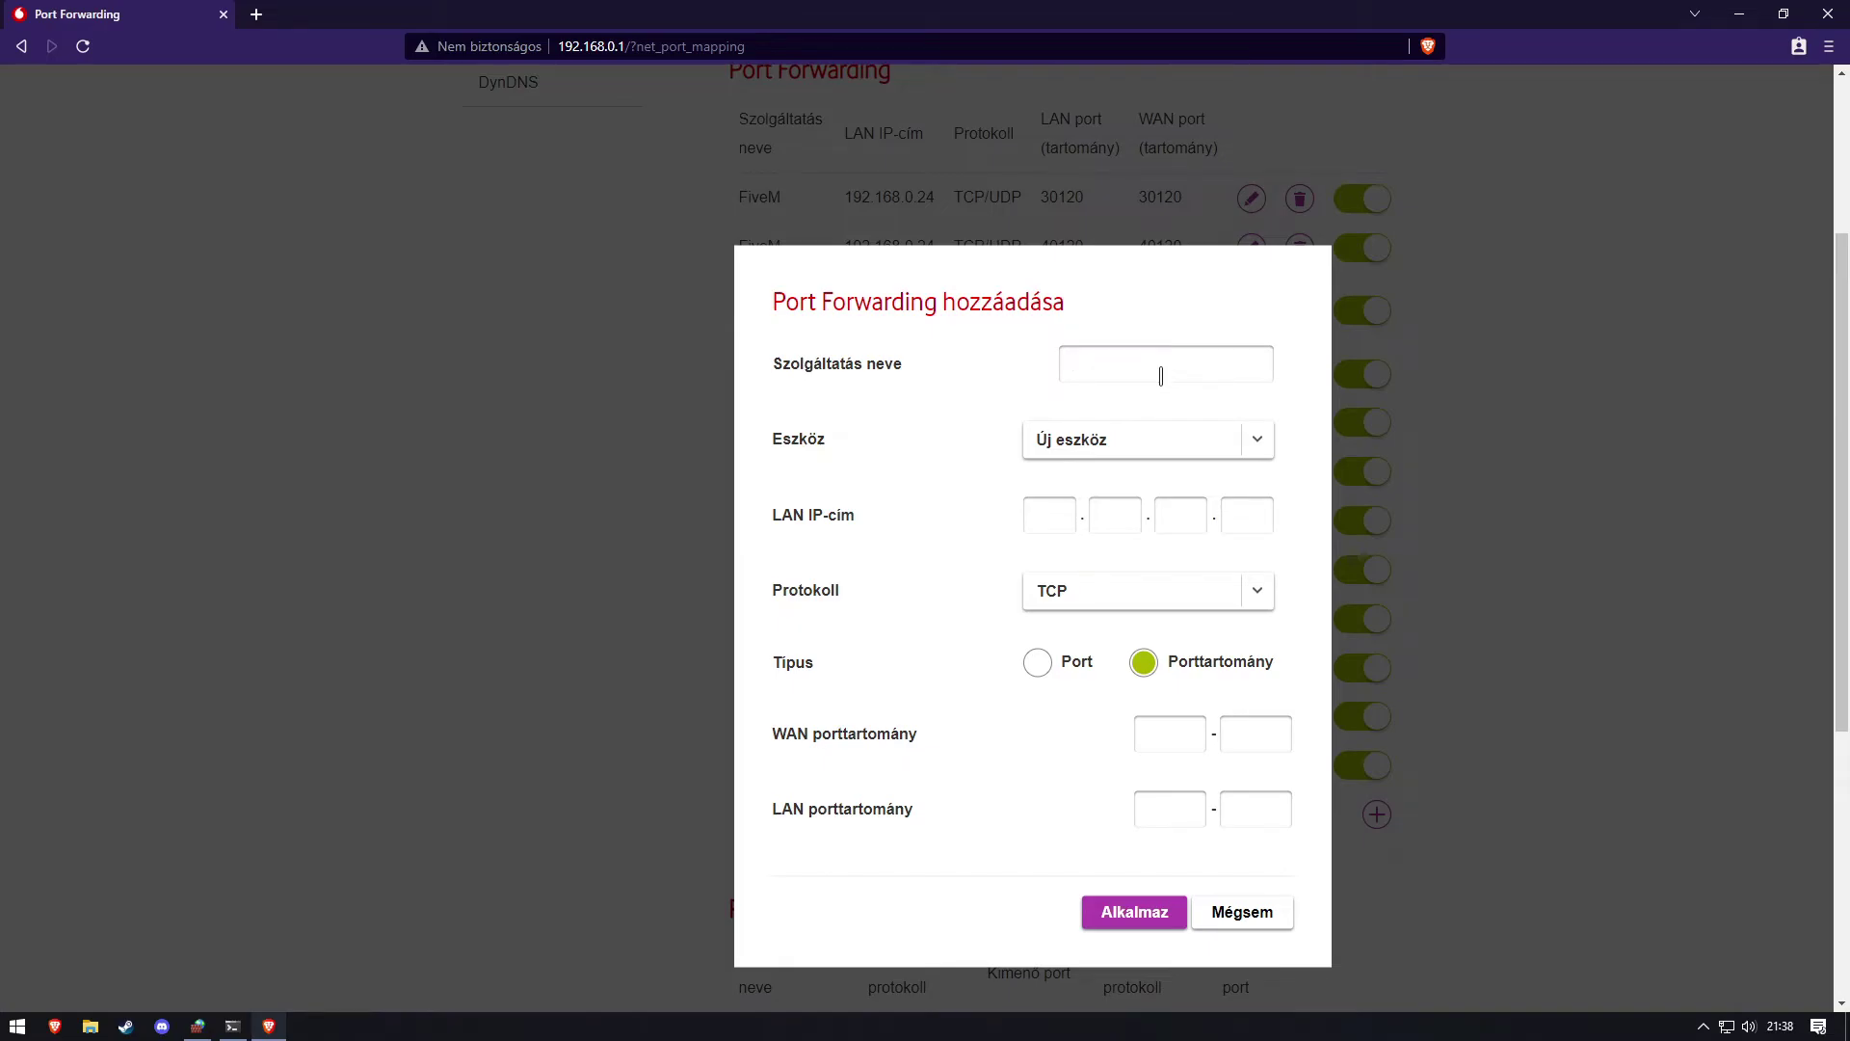
text(minecraft)
double_click(1103, 364)
click(1085, 364)
key(BackSpace)
text(M)
Select HVCsano as the rule's device so that its LAN IP address is filled in.
double_click(810, 436)
click(811, 436)
click(1080, 446)
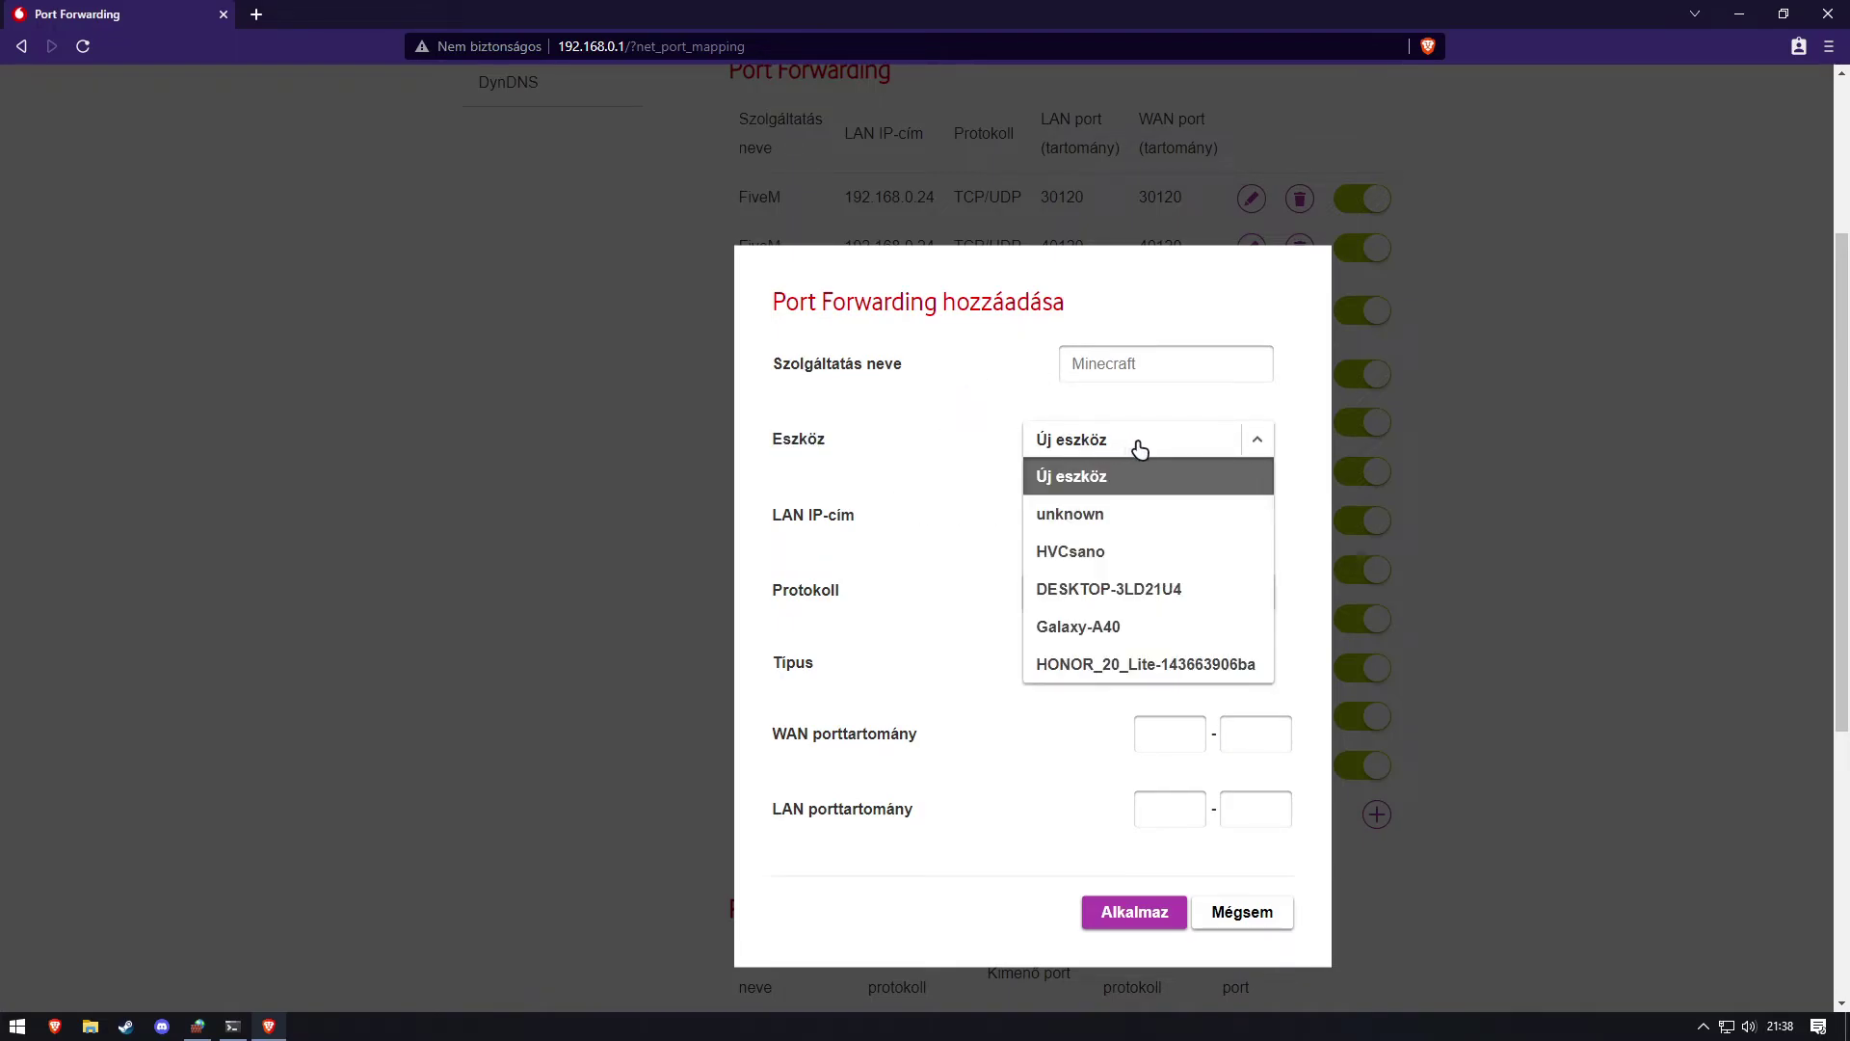
click(1099, 551)
double_click(1043, 523)
click(1060, 521)
double_click(1060, 521)
Switch to Command Prompt to check the Ethernet adapter's IPv4 address and default gateway, and return to the router page.
click(363, 893)
click(231, 1027)
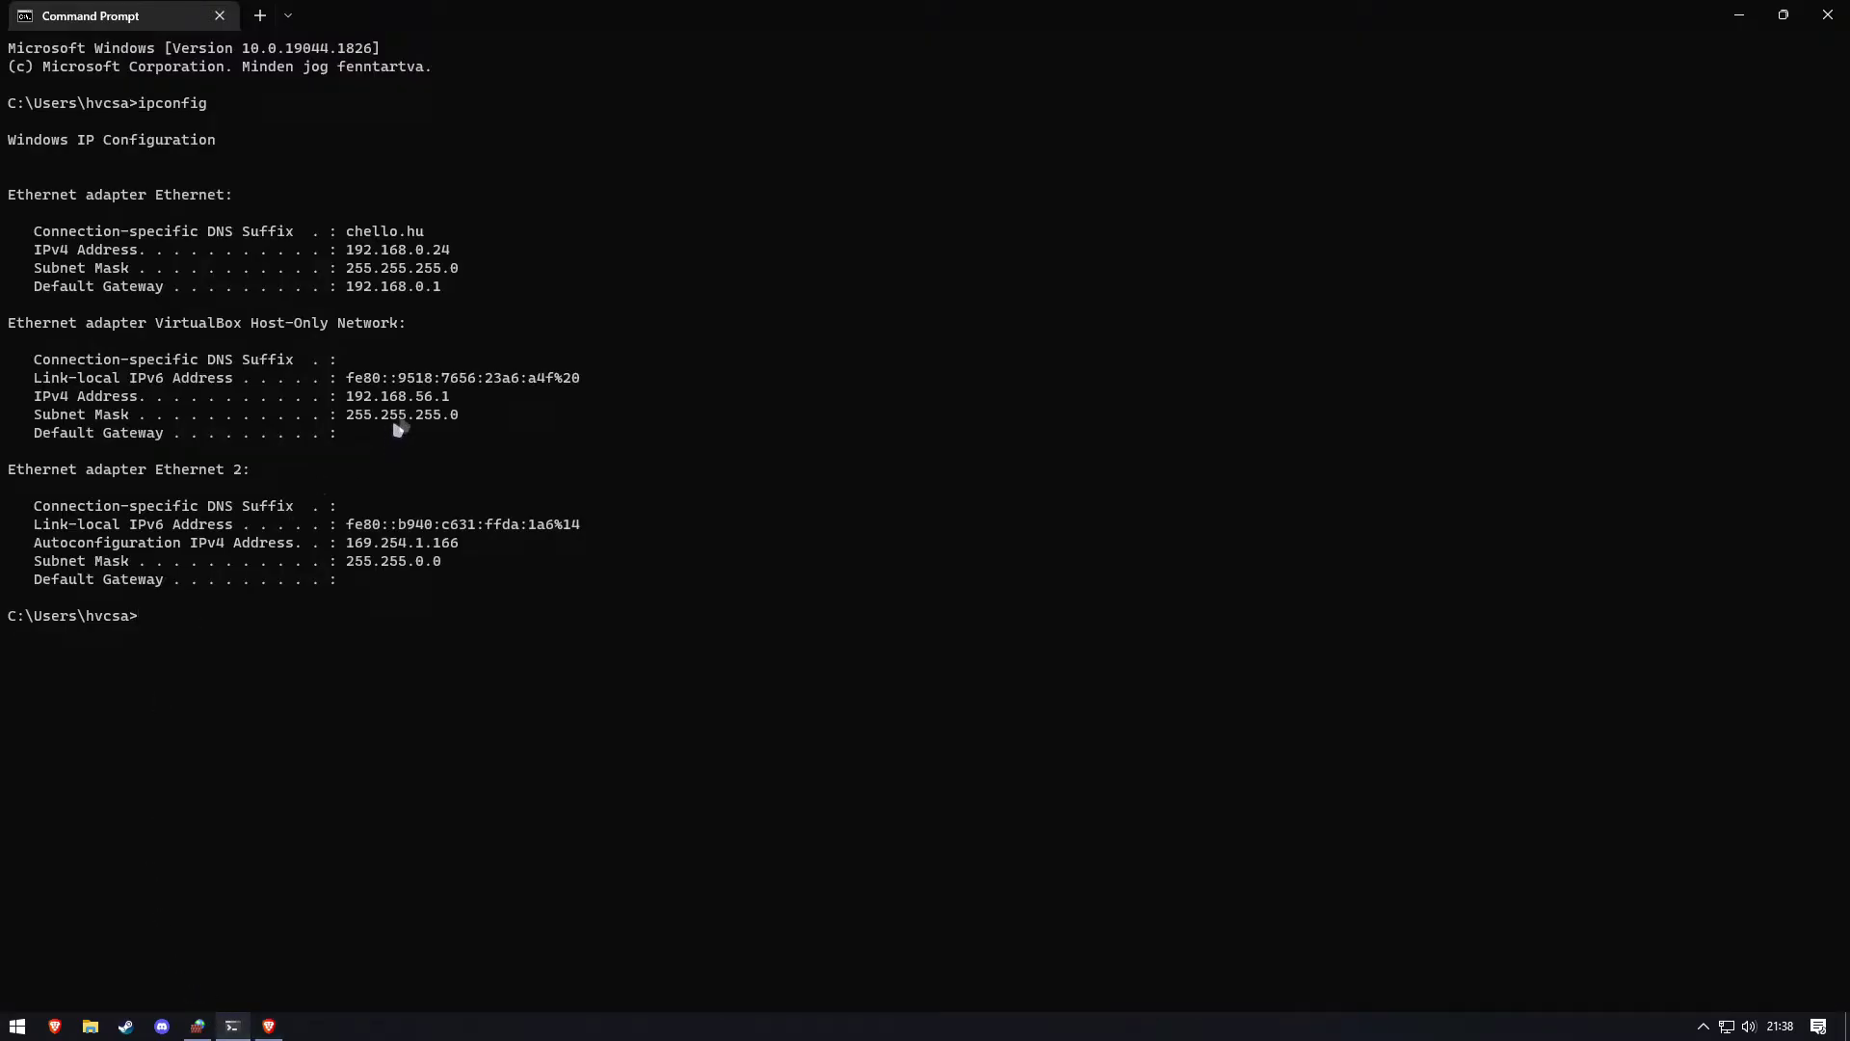
drag(26, 251, 49, 292)
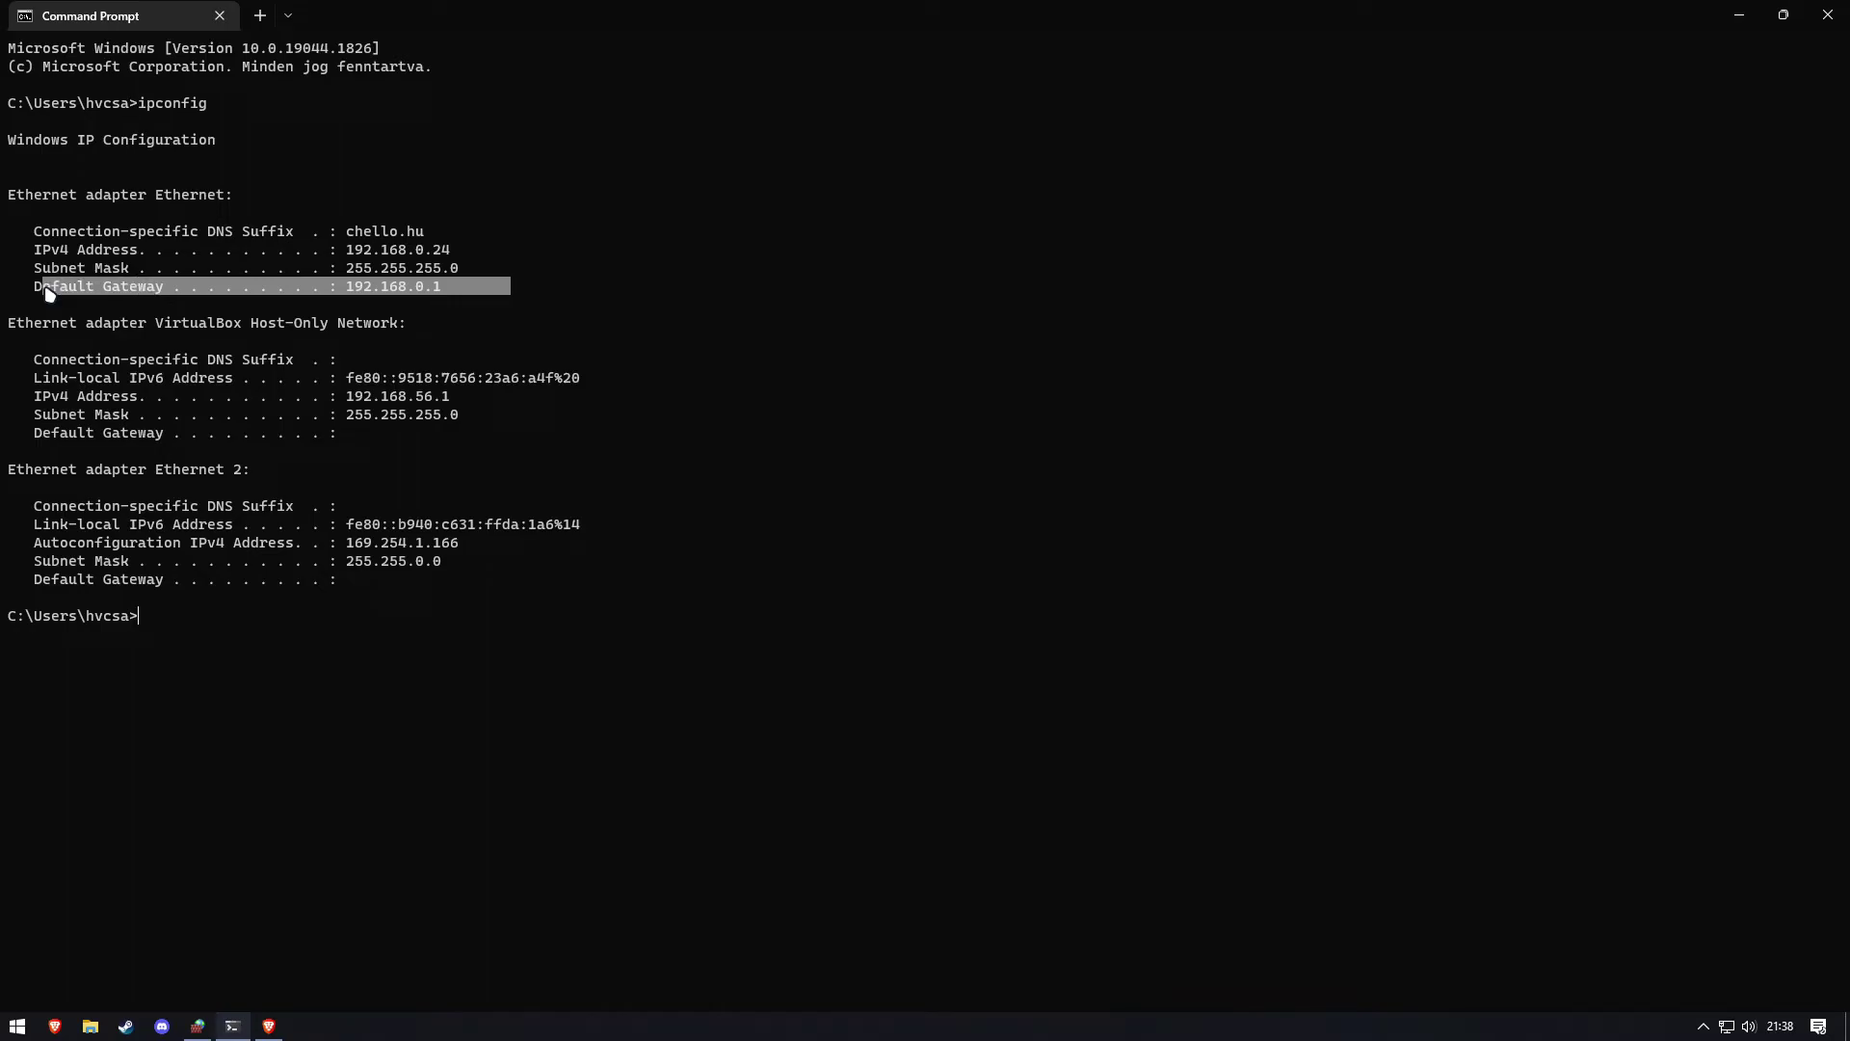
drag(48, 292, 37, 292)
key(ctrl+c)
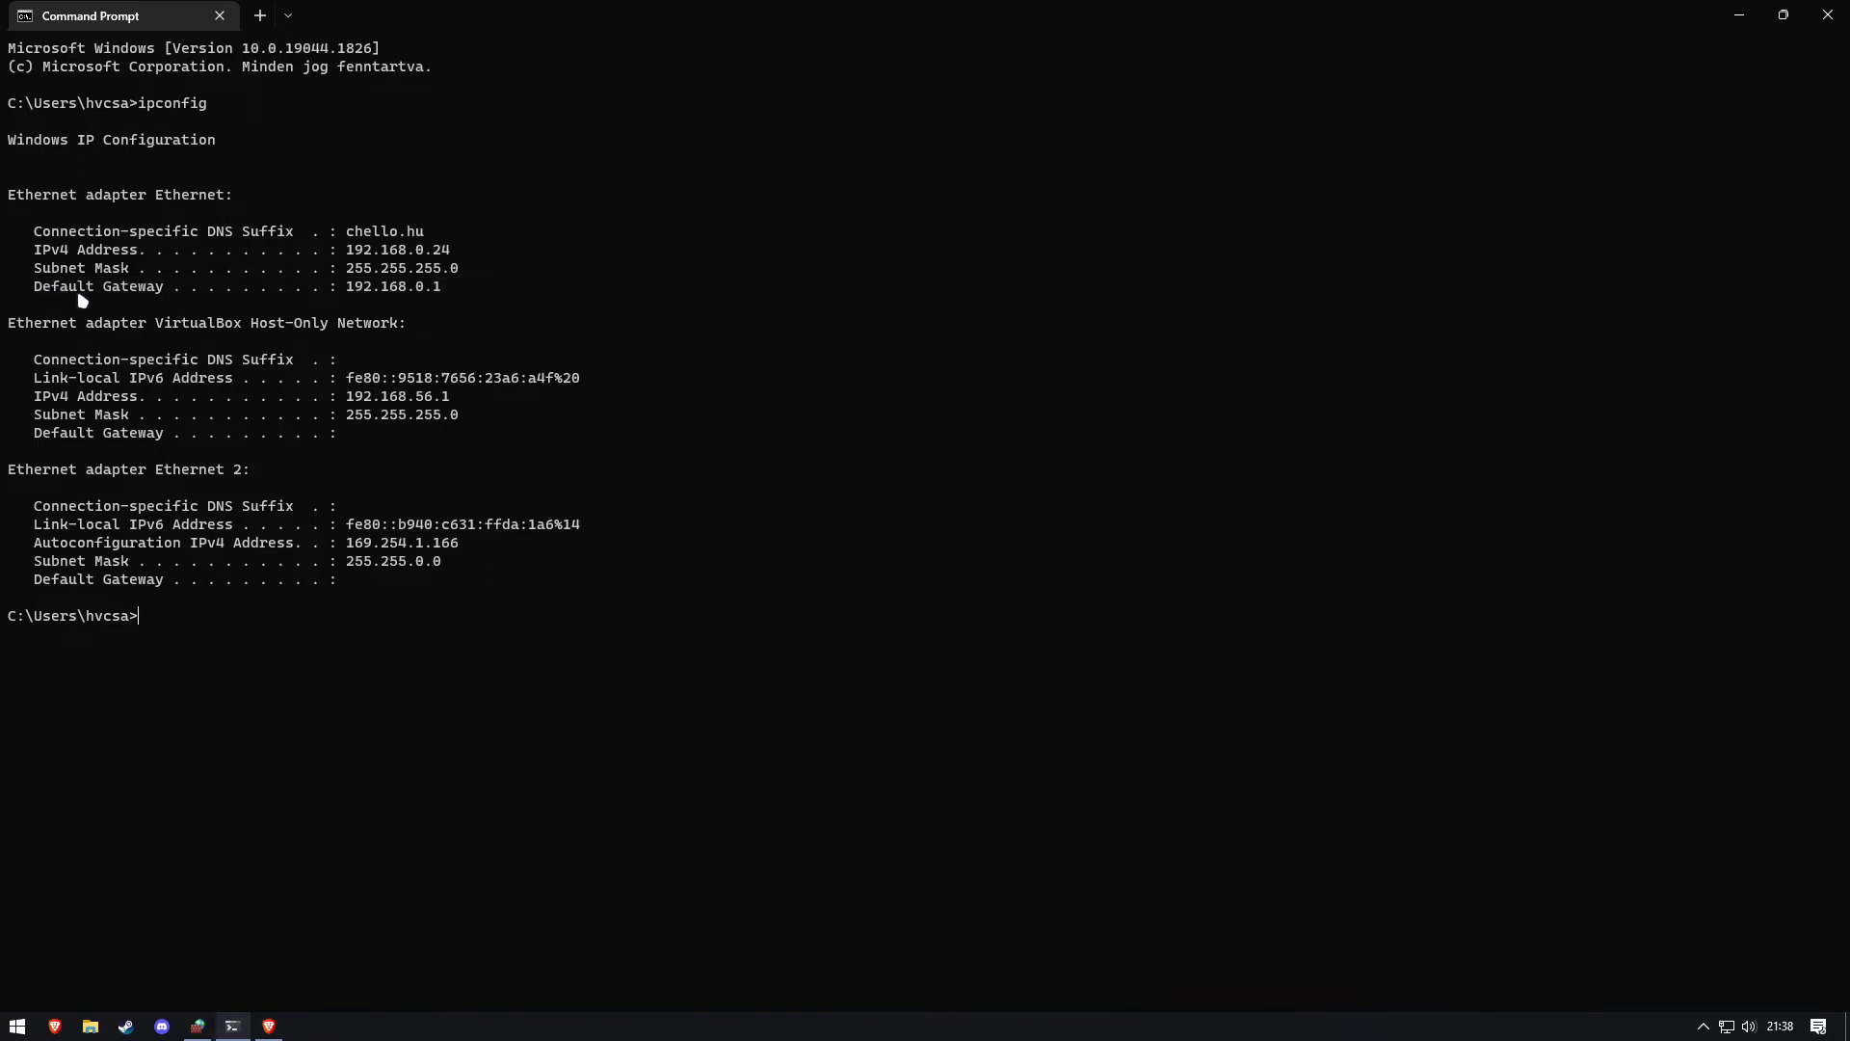
key(alt+Tab)
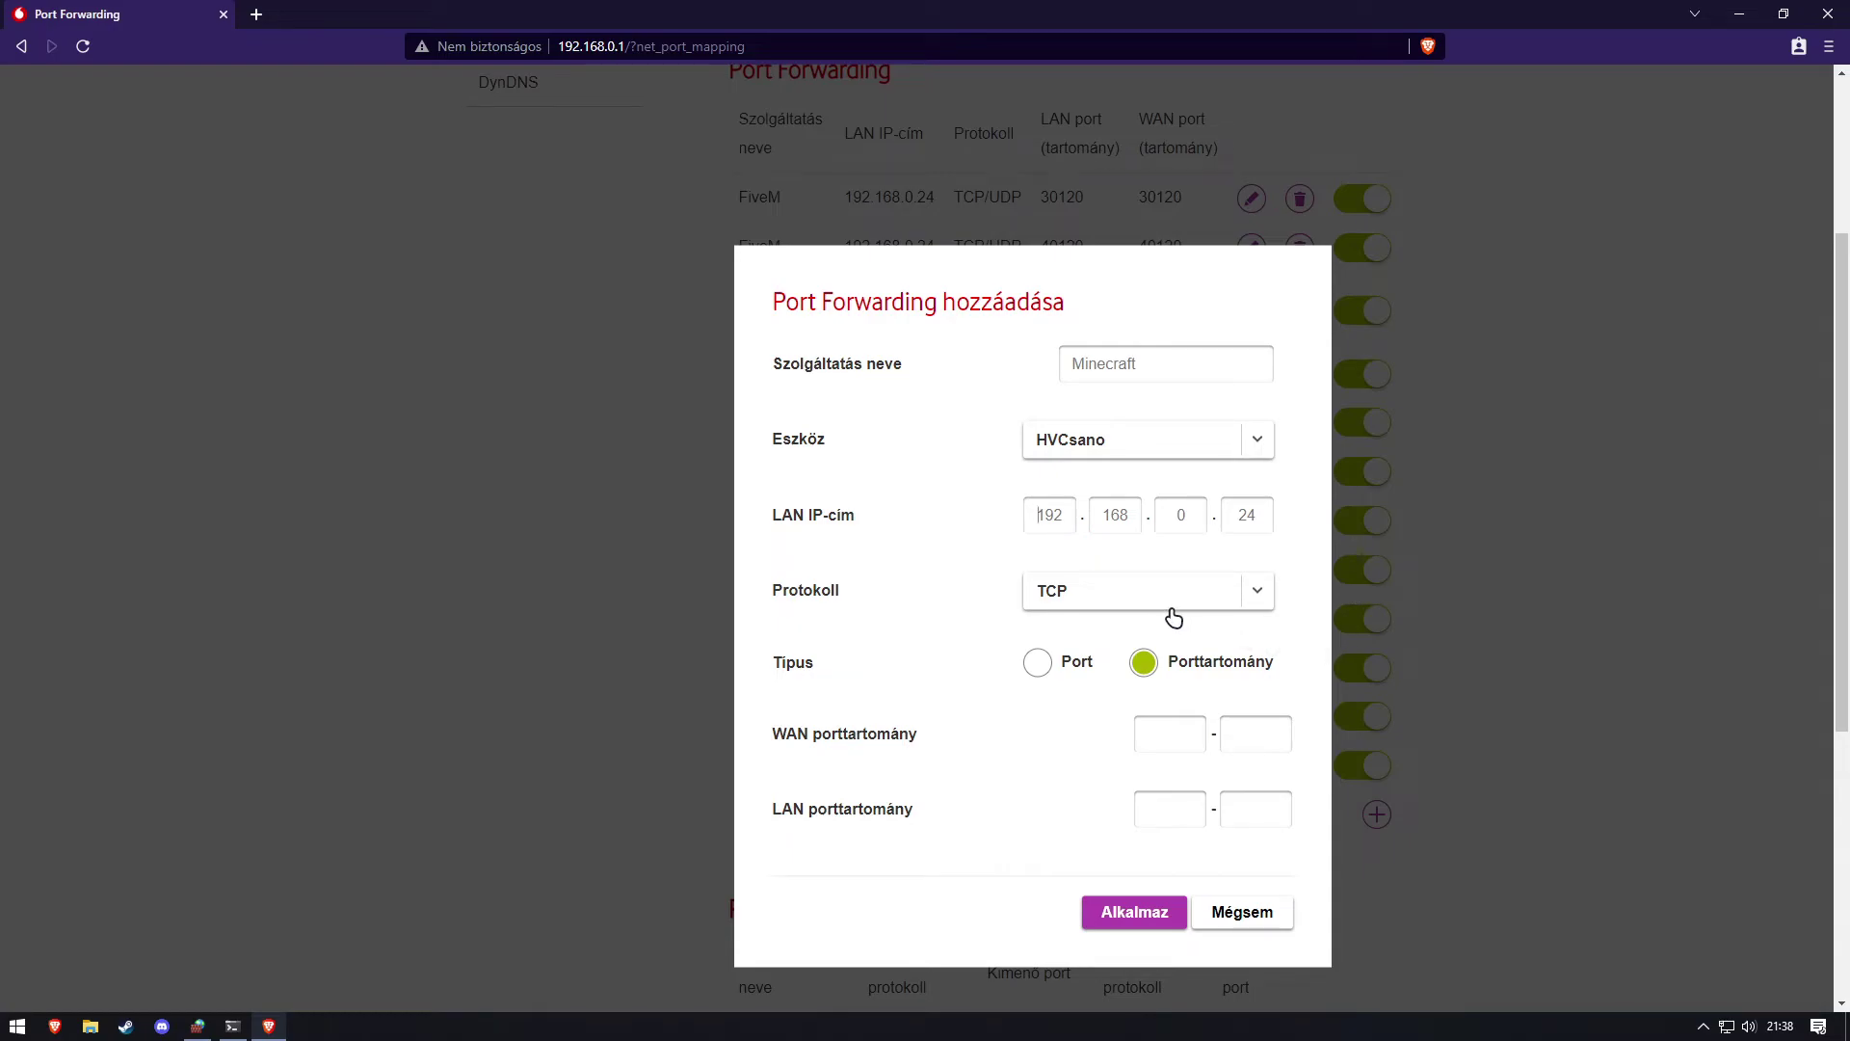
Set the Minecraft rule's protocol to TCP/UDP and its type to port range (Porttartomány).
click(1135, 590)
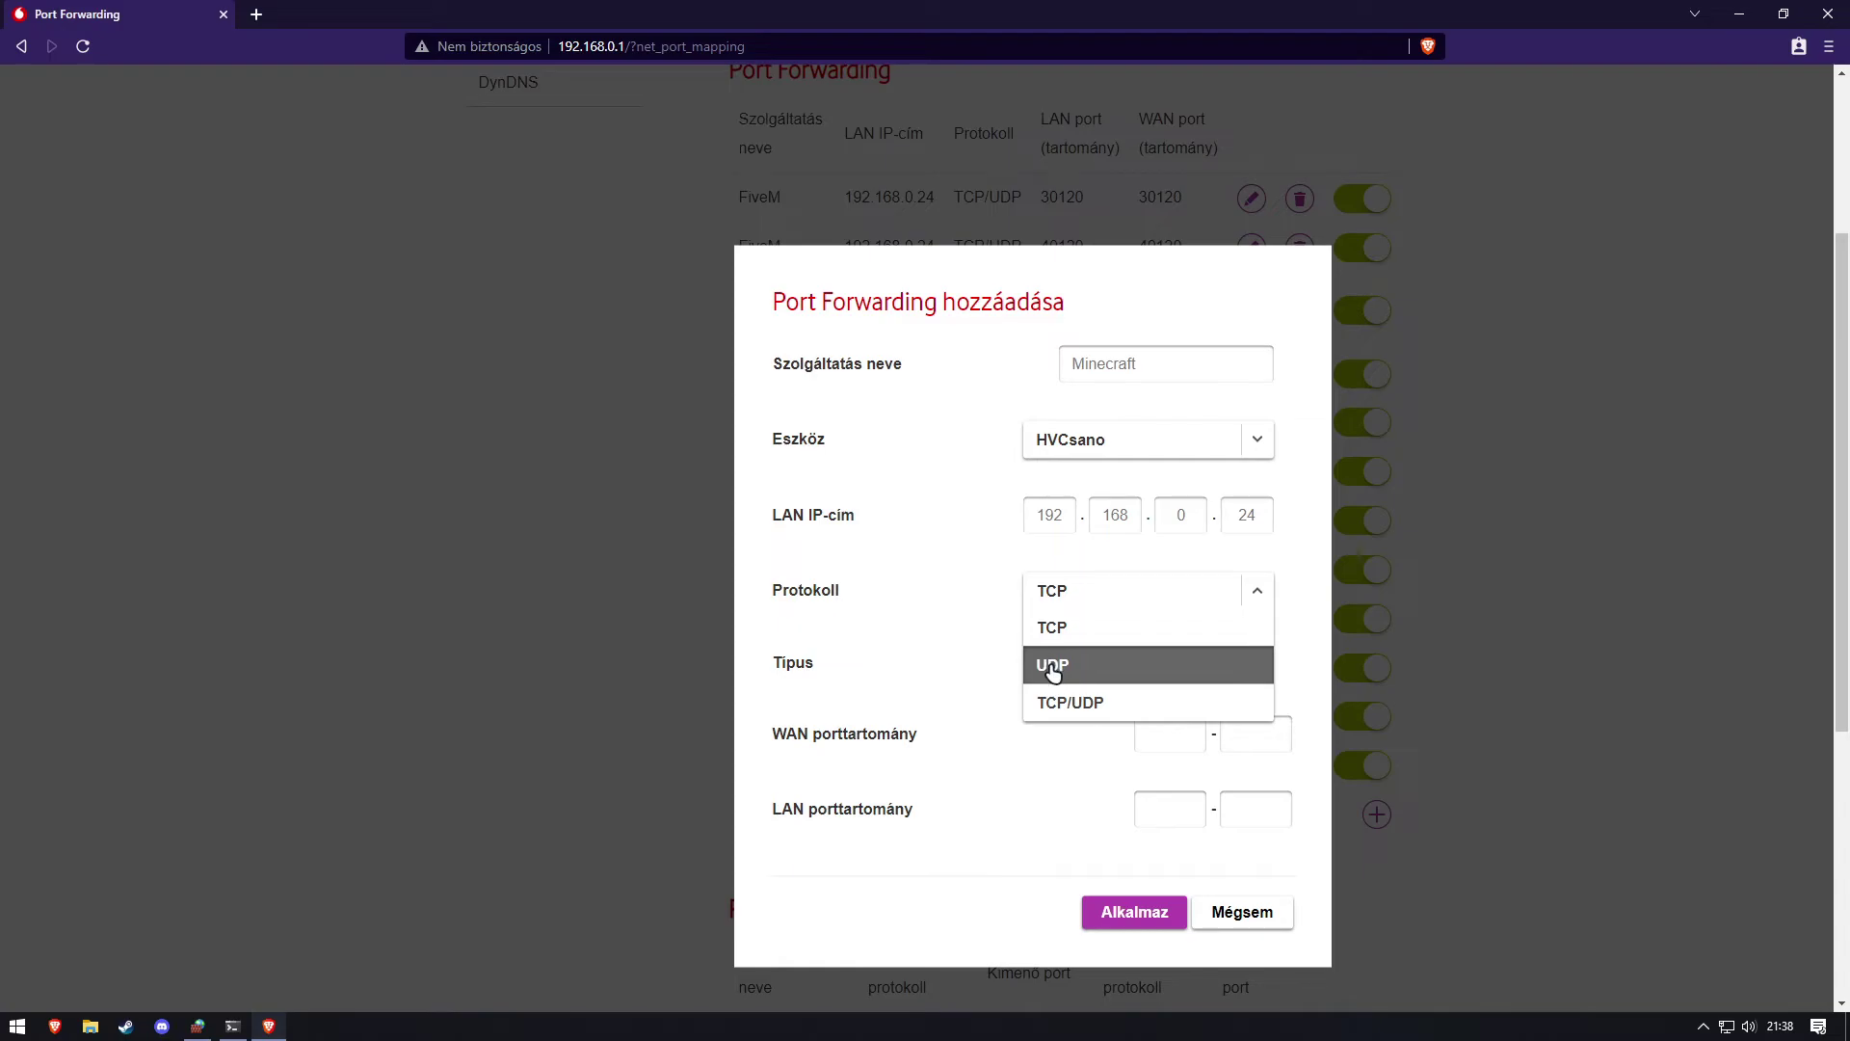
click(1056, 702)
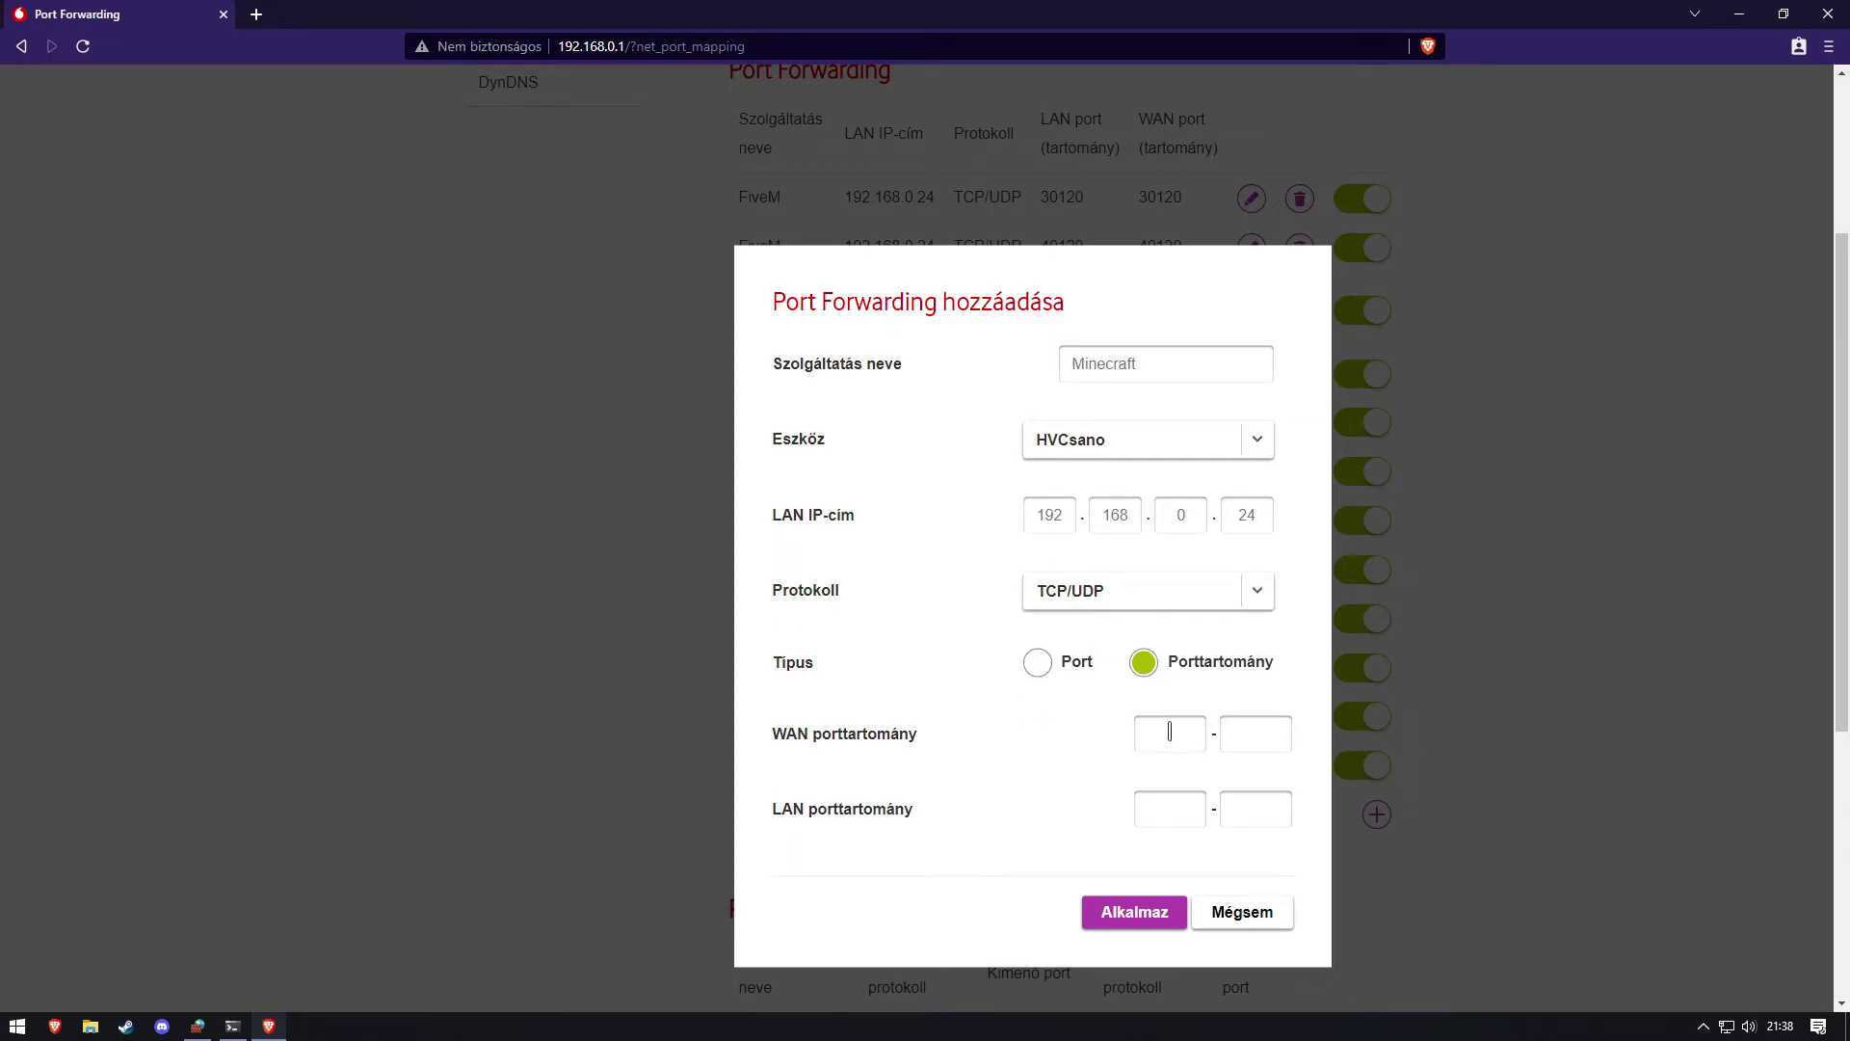
click(1038, 665)
click(1149, 661)
click(1259, 734)
text(25565)
click(1038, 662)
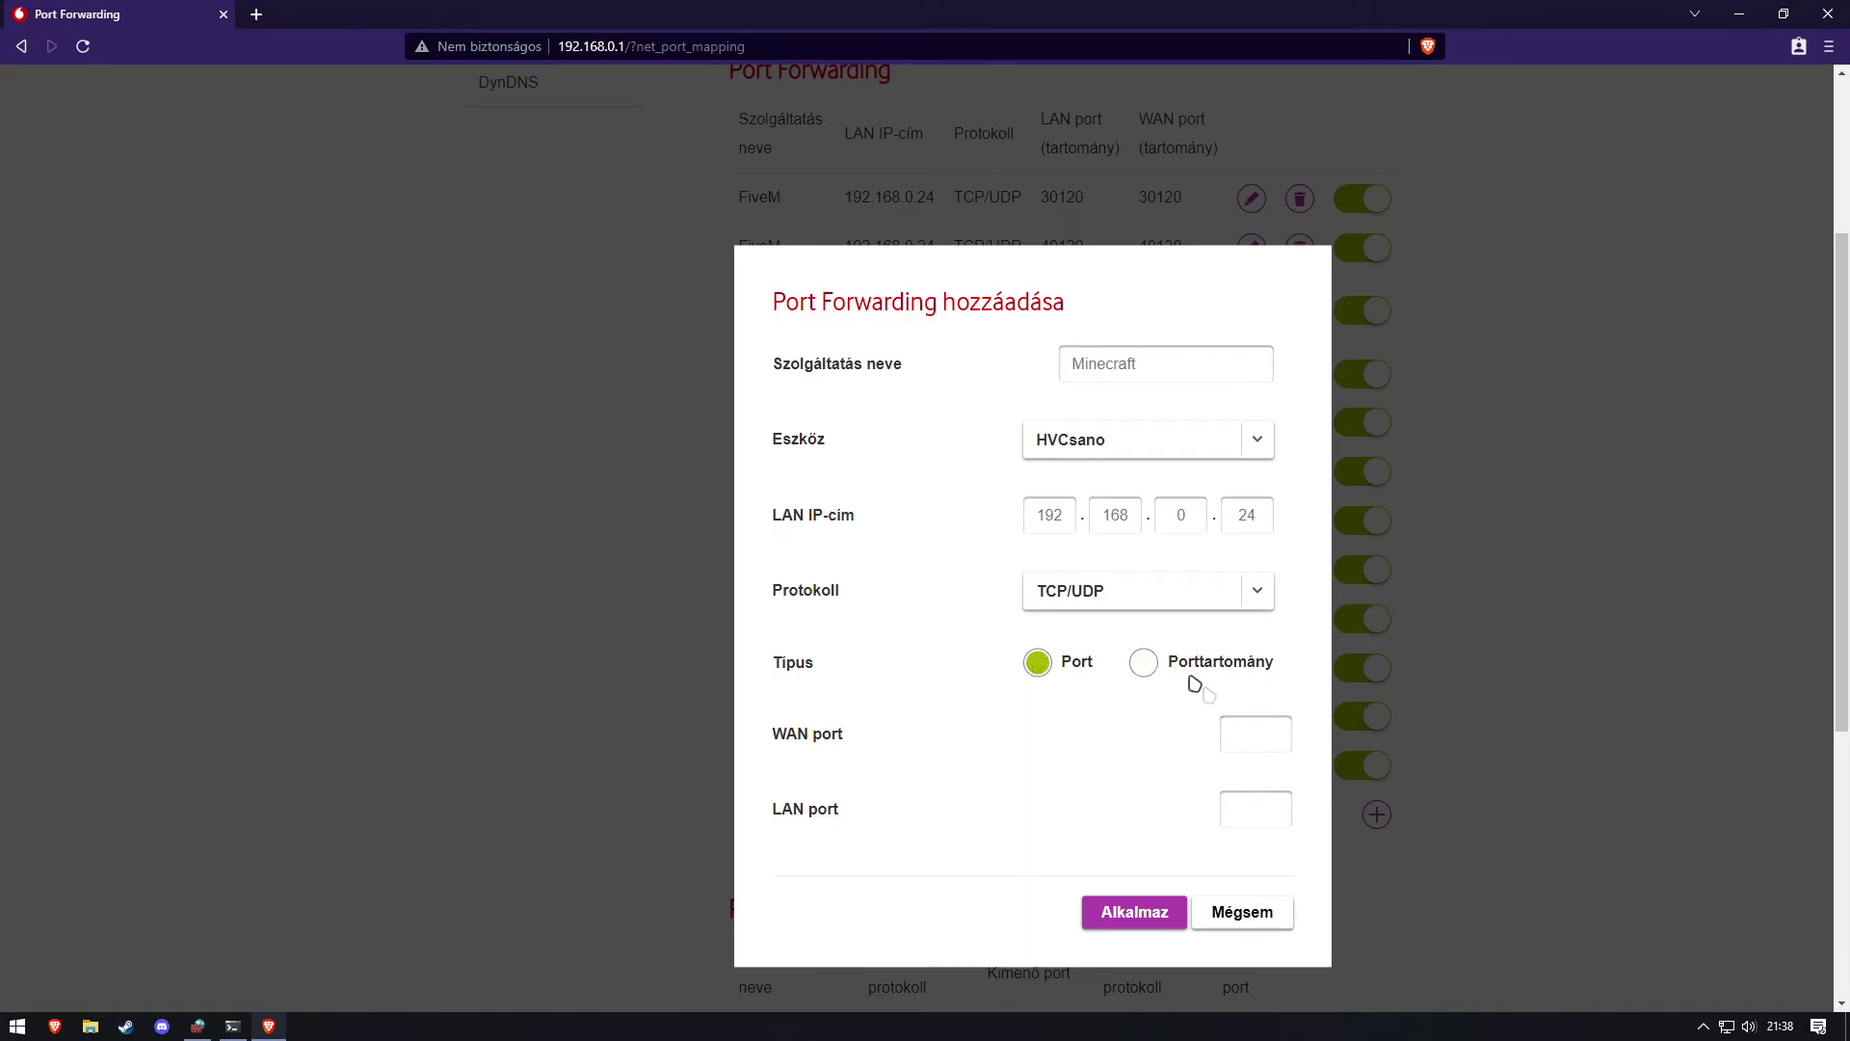
click(1144, 665)
text(255565)
key(Tab)
text(25)
double_click(1192, 813)
text(25565)
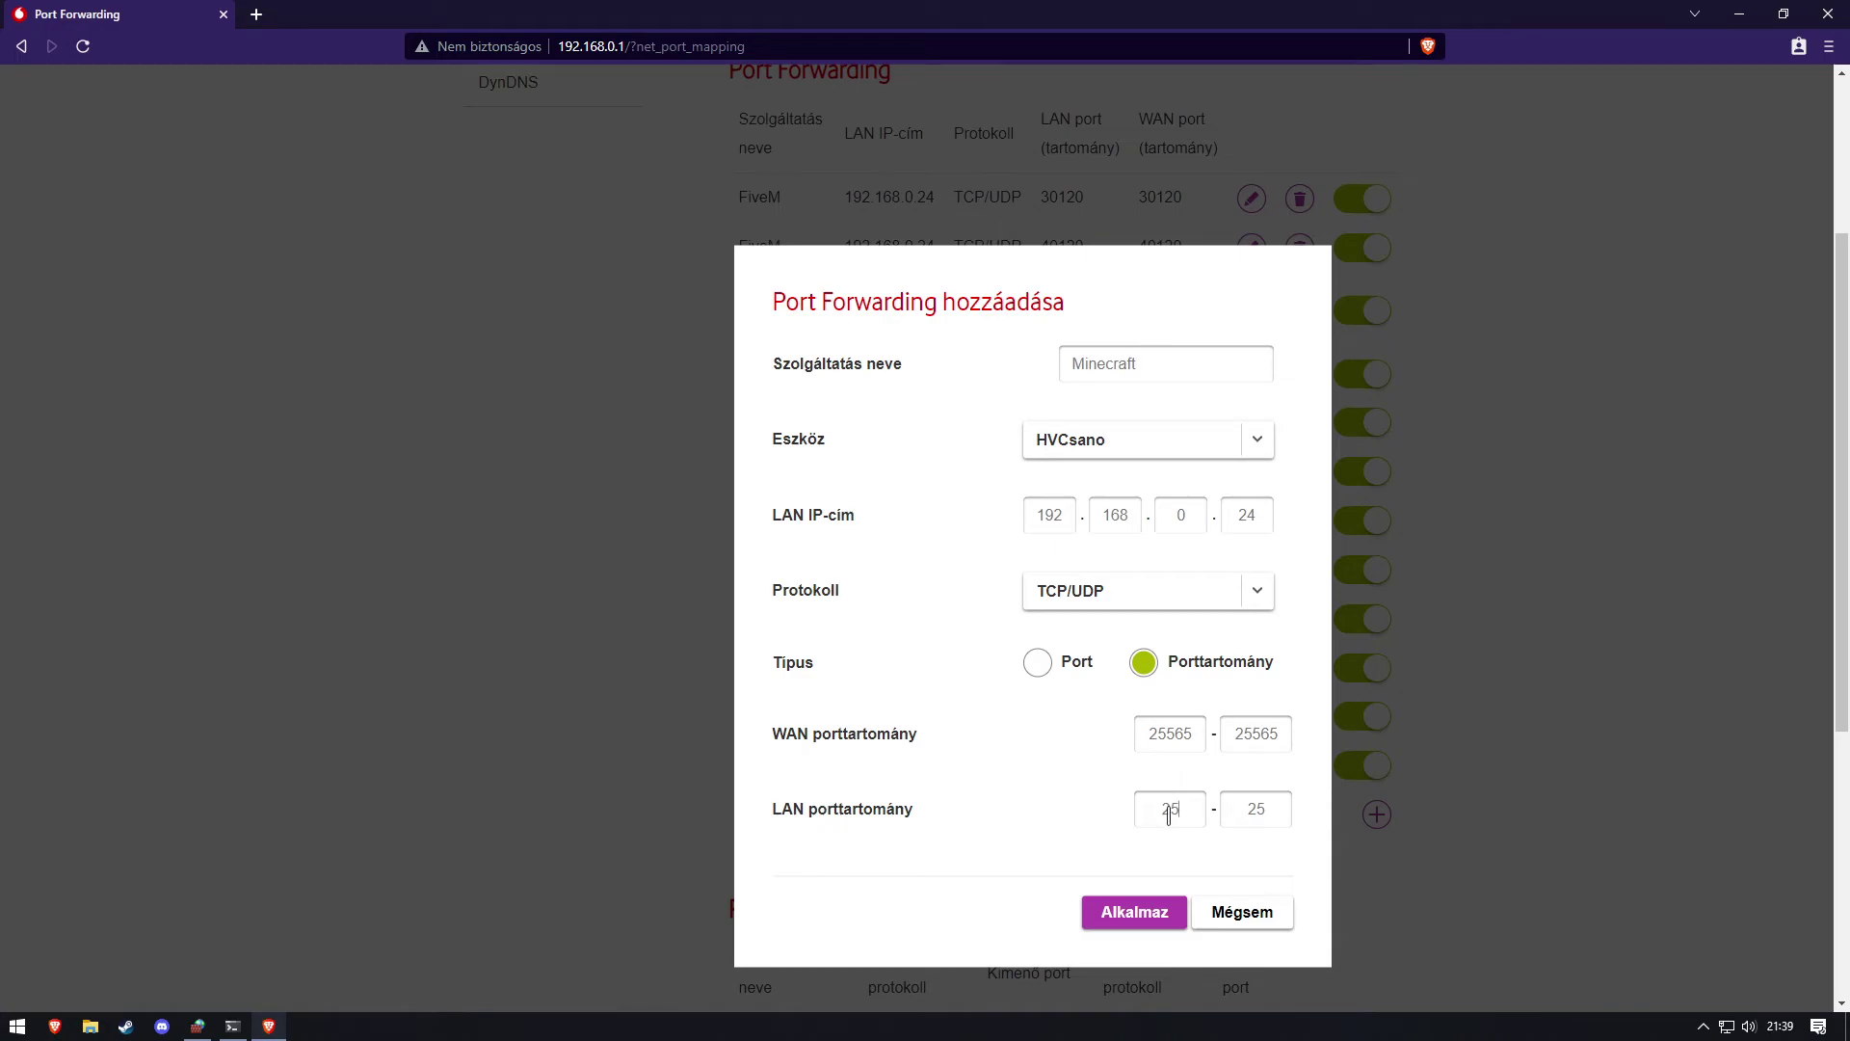
text(25565)
click(1126, 916)
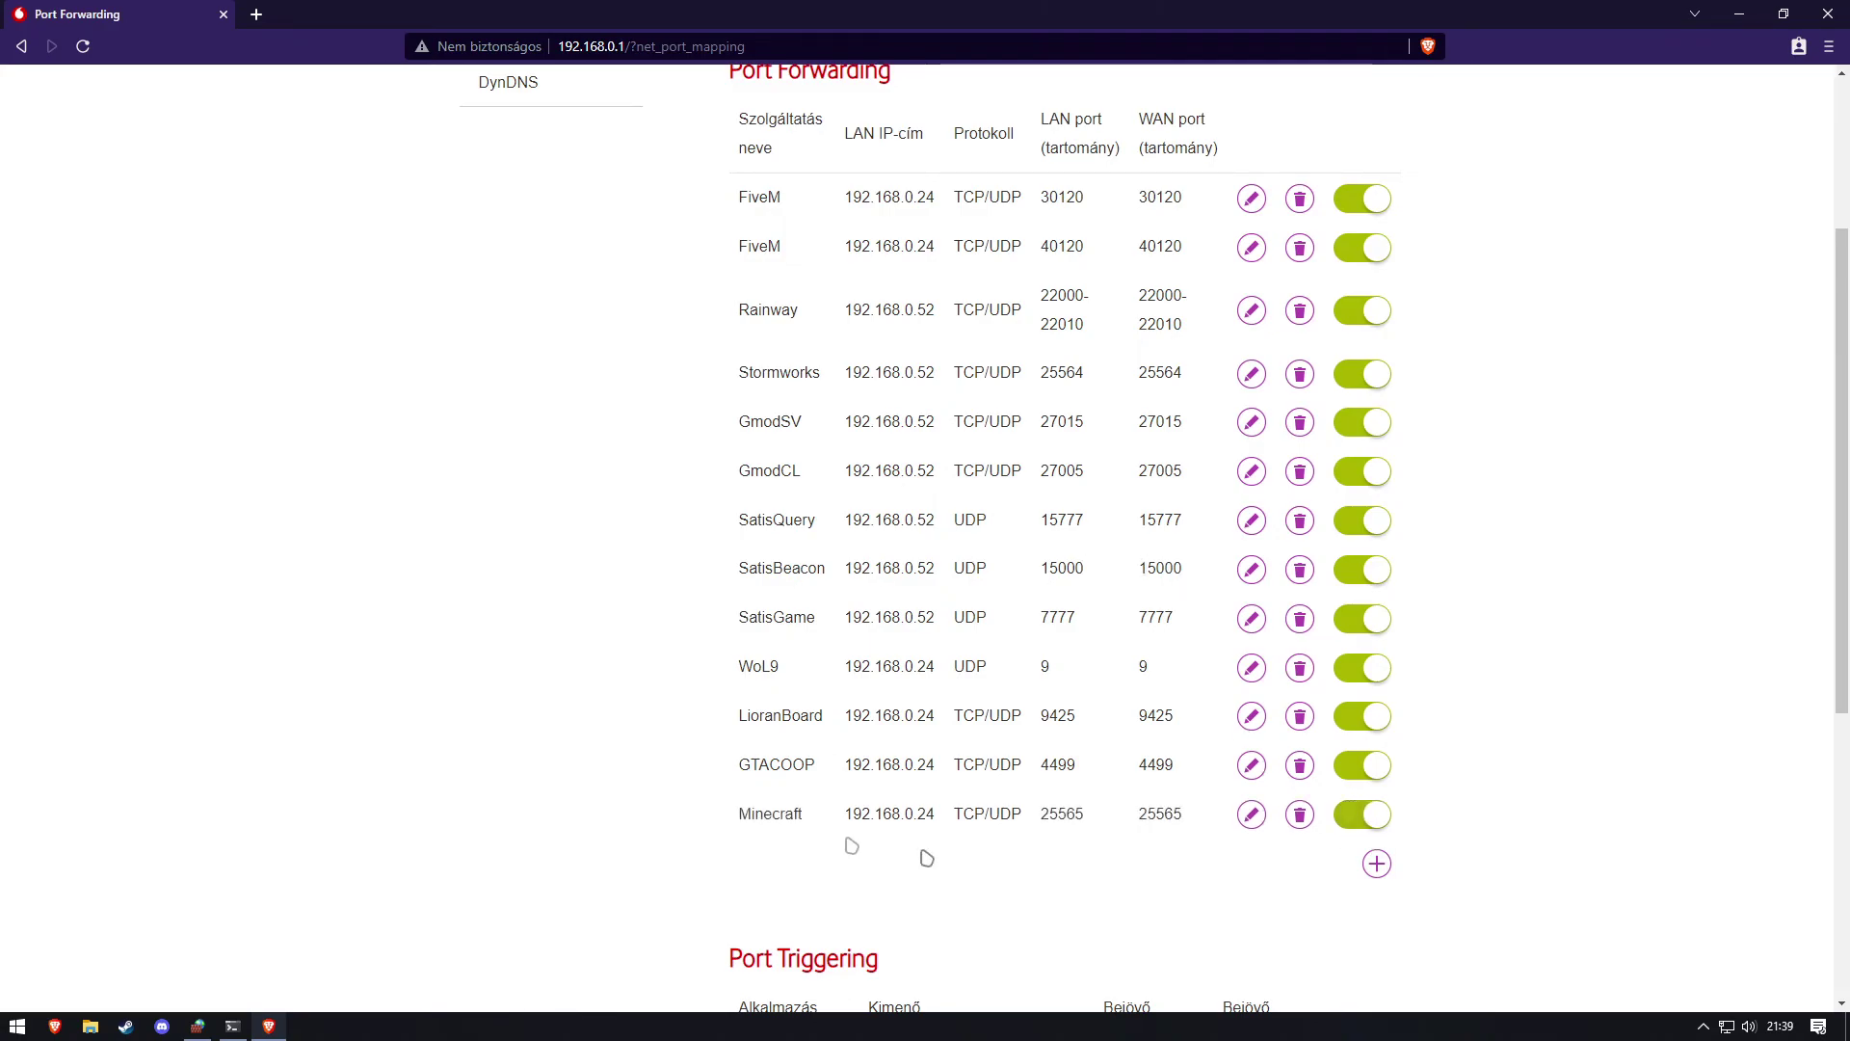
Add another rule named MinecraftBedrock for the HVCsano device with the TCP/UDP protocol.
text(wck)
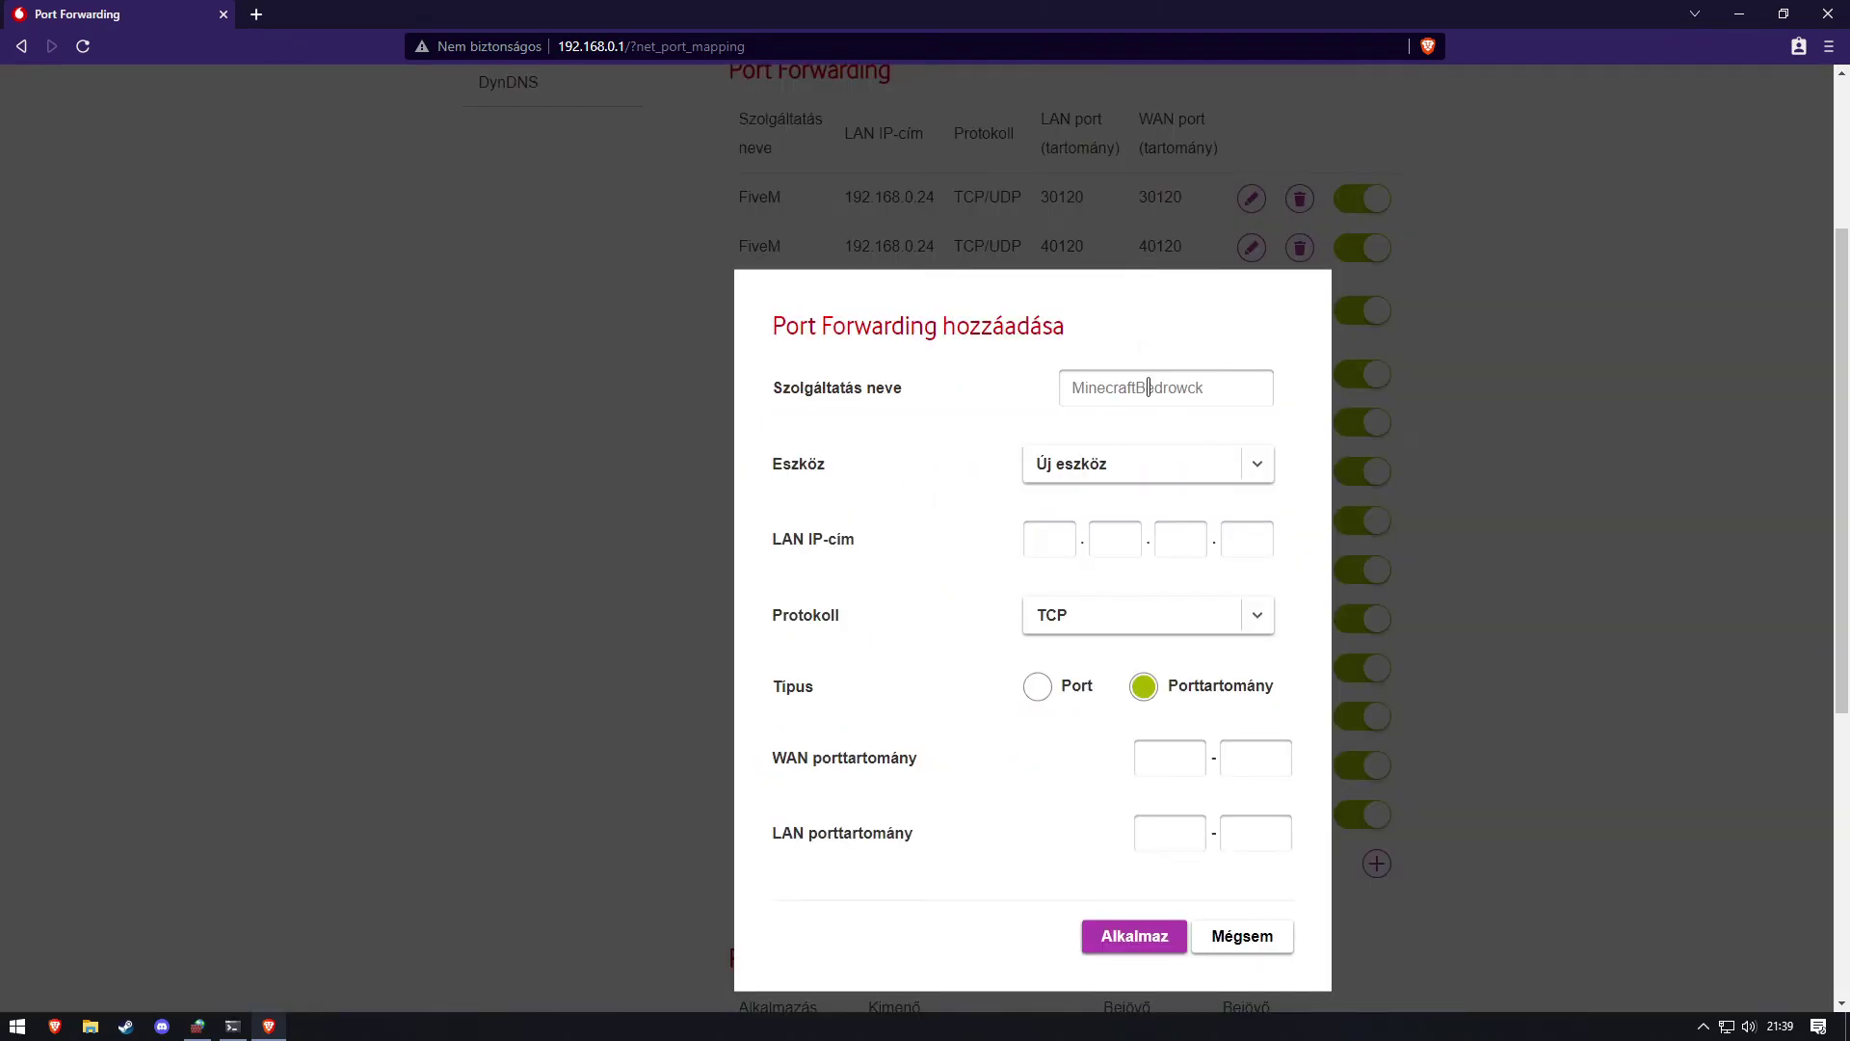
key(BackSpace)
click(1144, 473)
click(1094, 583)
scroll(983, 566, down, 1)
click(1095, 526)
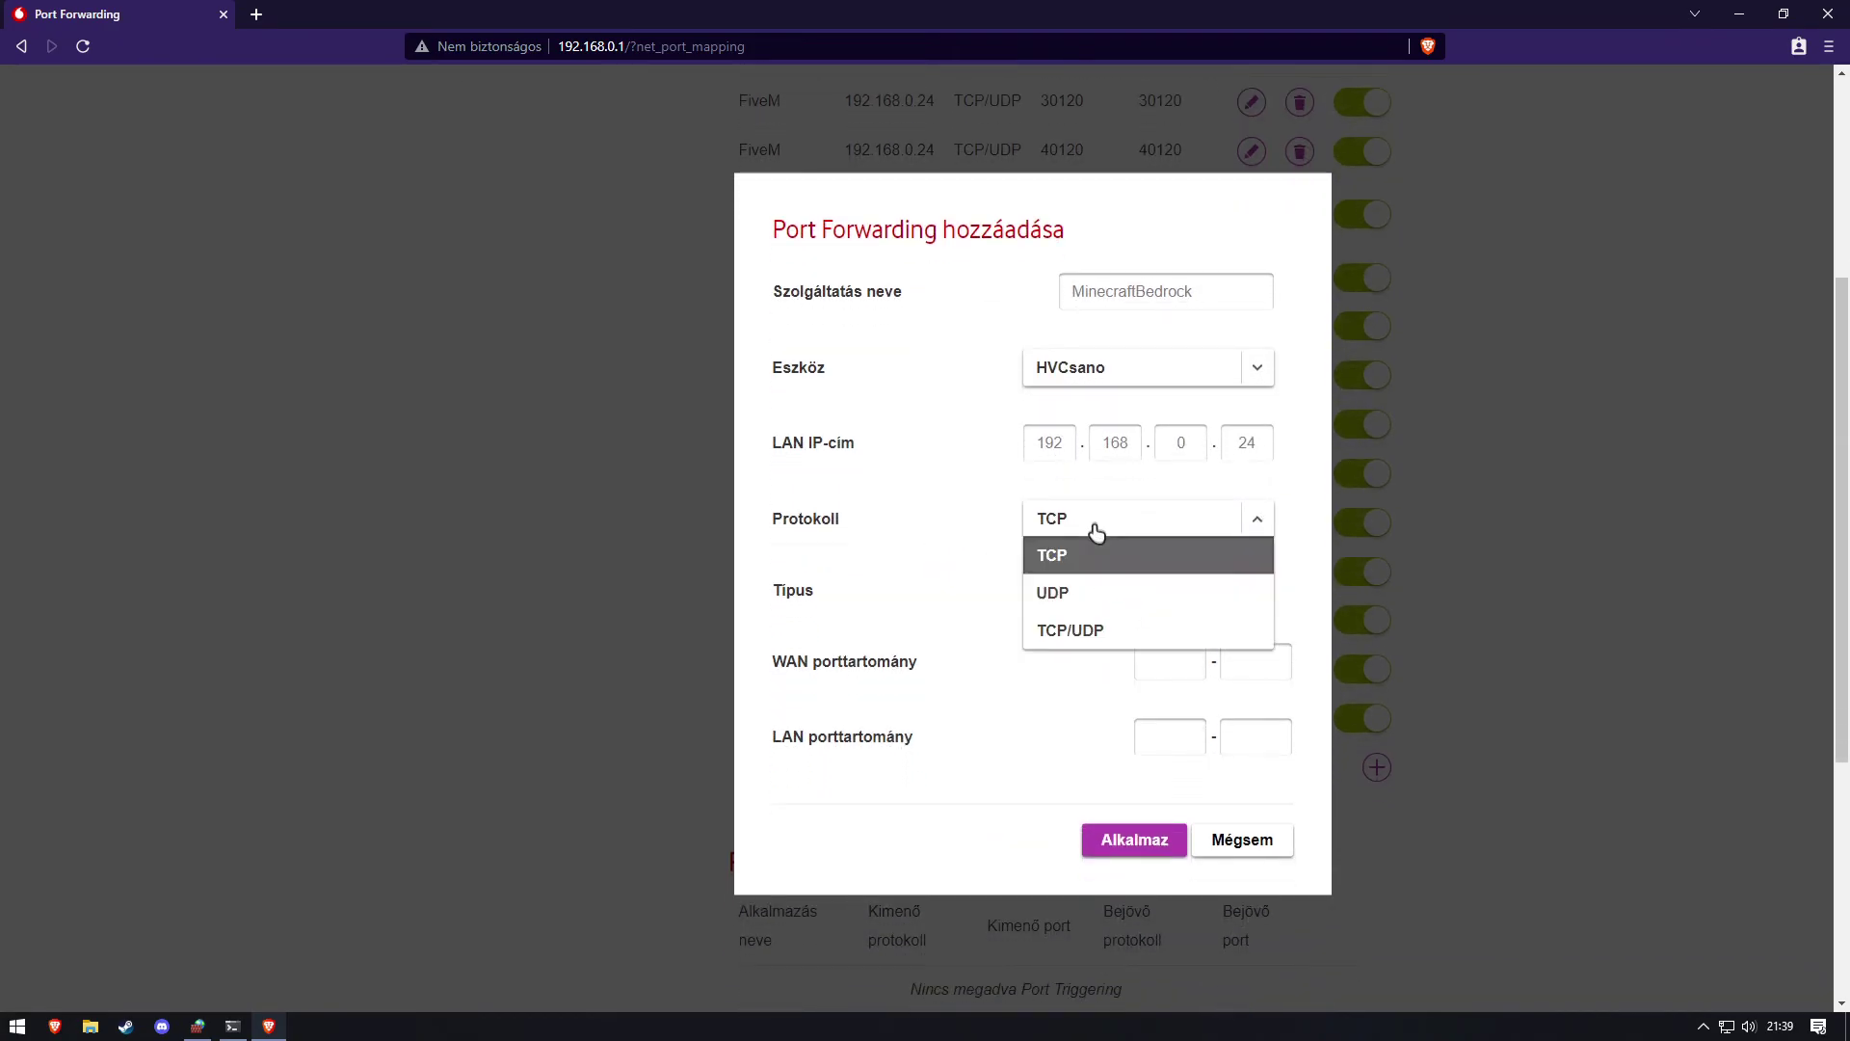
click(1062, 629)
click(1153, 661)
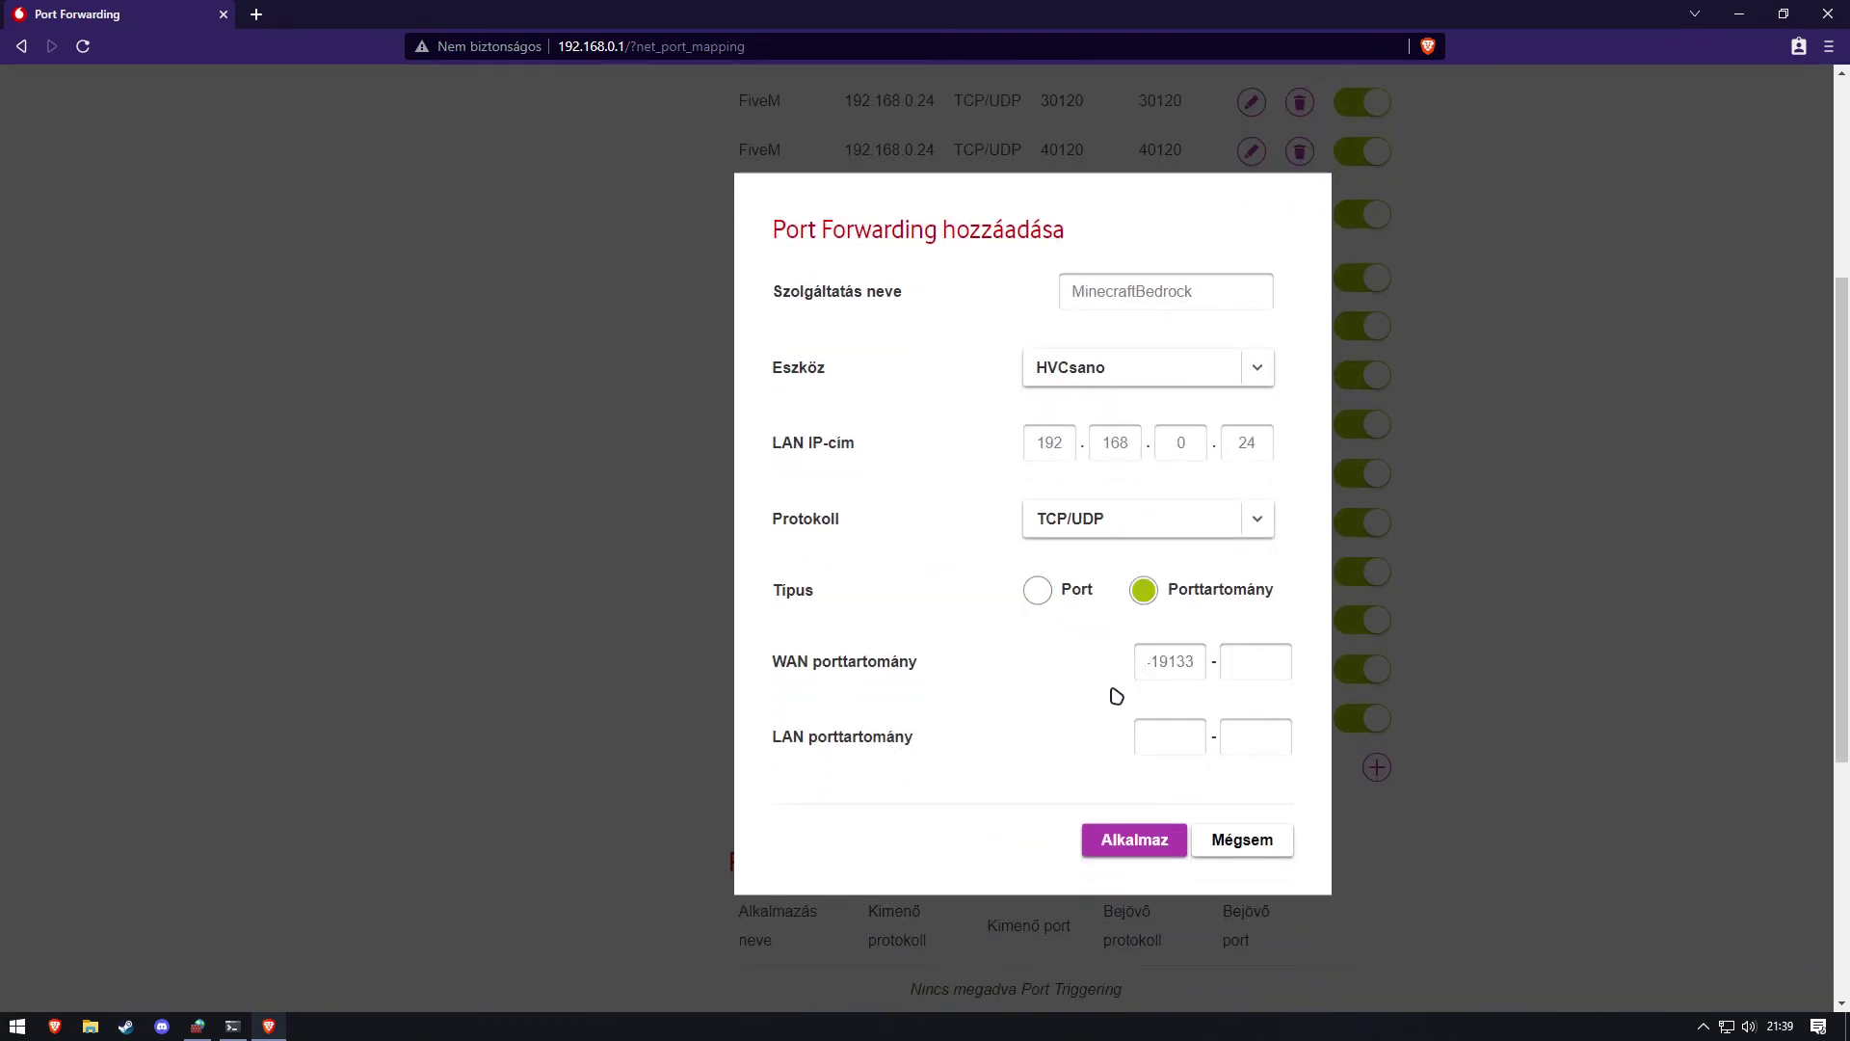
double_click(1167, 661)
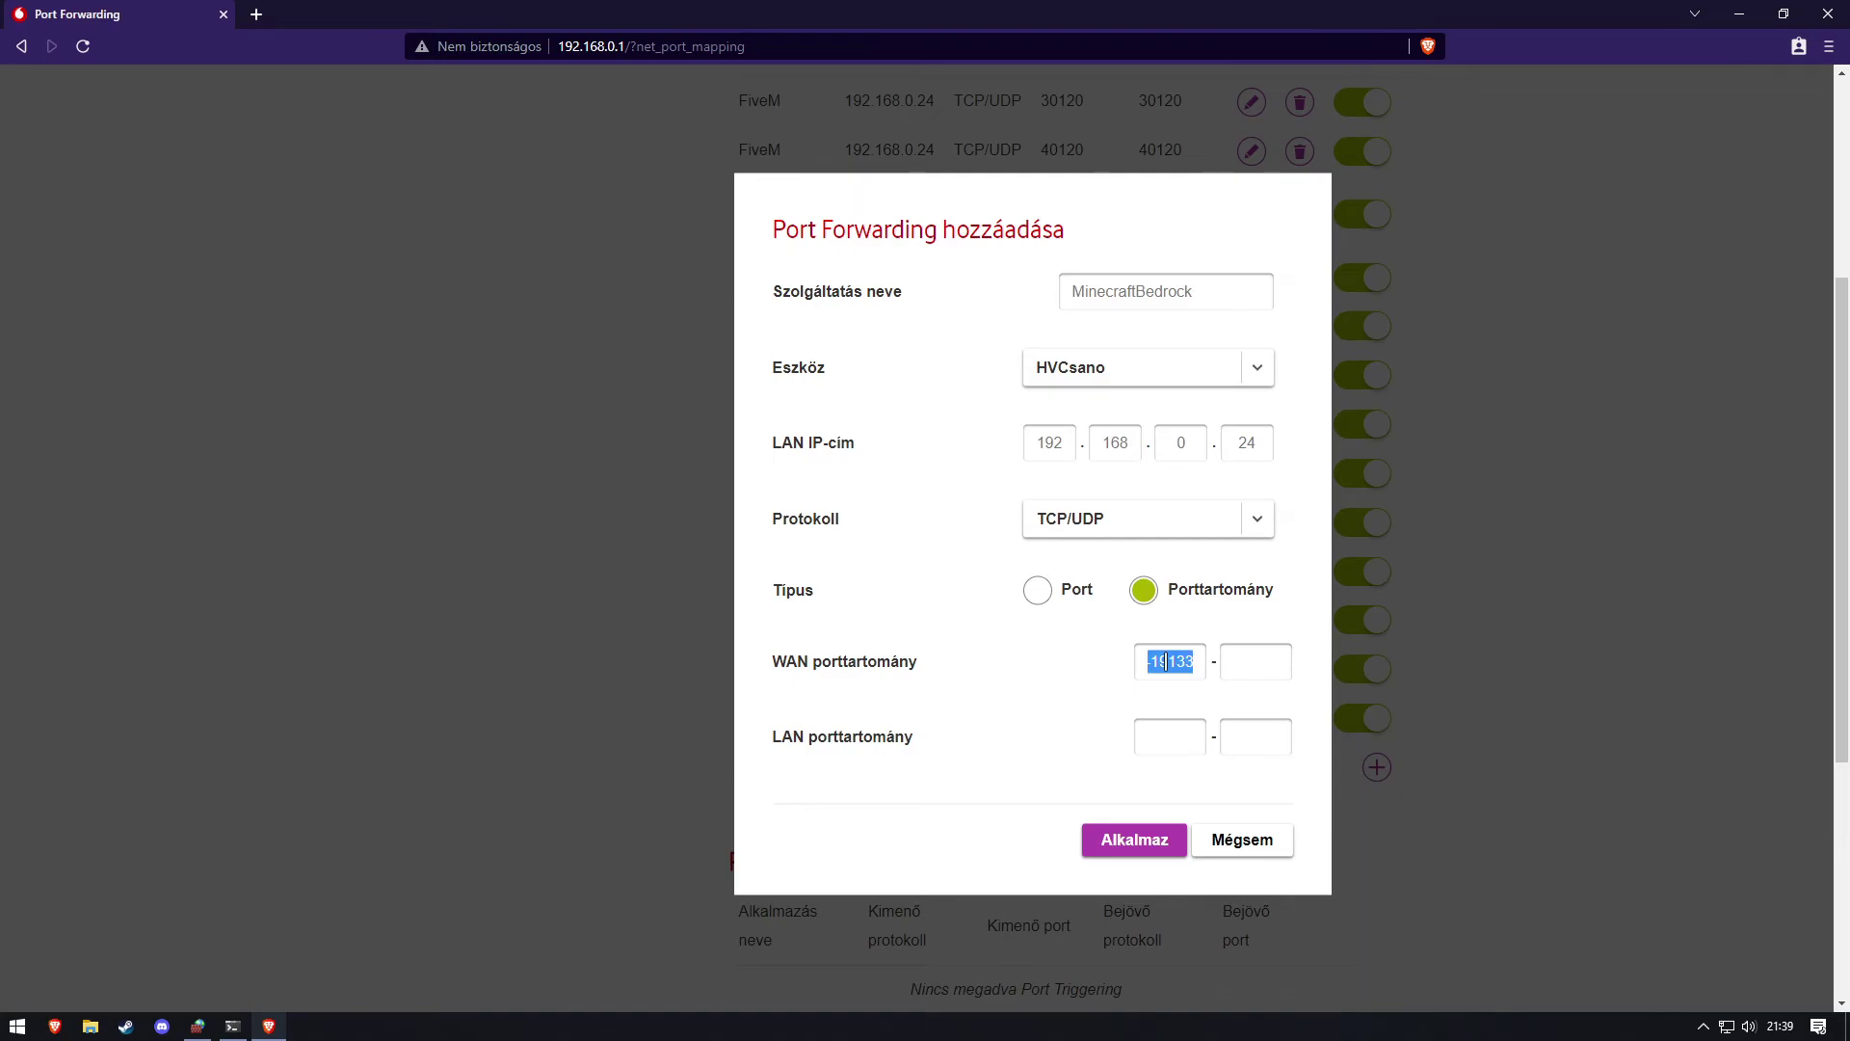
key(ctrl+x)
click(1243, 661)
key(ctrl+v)
click(1147, 662)
key(Right)
key(Right)
key(Right)
key(Right)
key(BackSpace)
key(BackSpace)
key(BackSpace)
key(BackSpace)
key(BackSpace)
key(Tab)
key(Up)
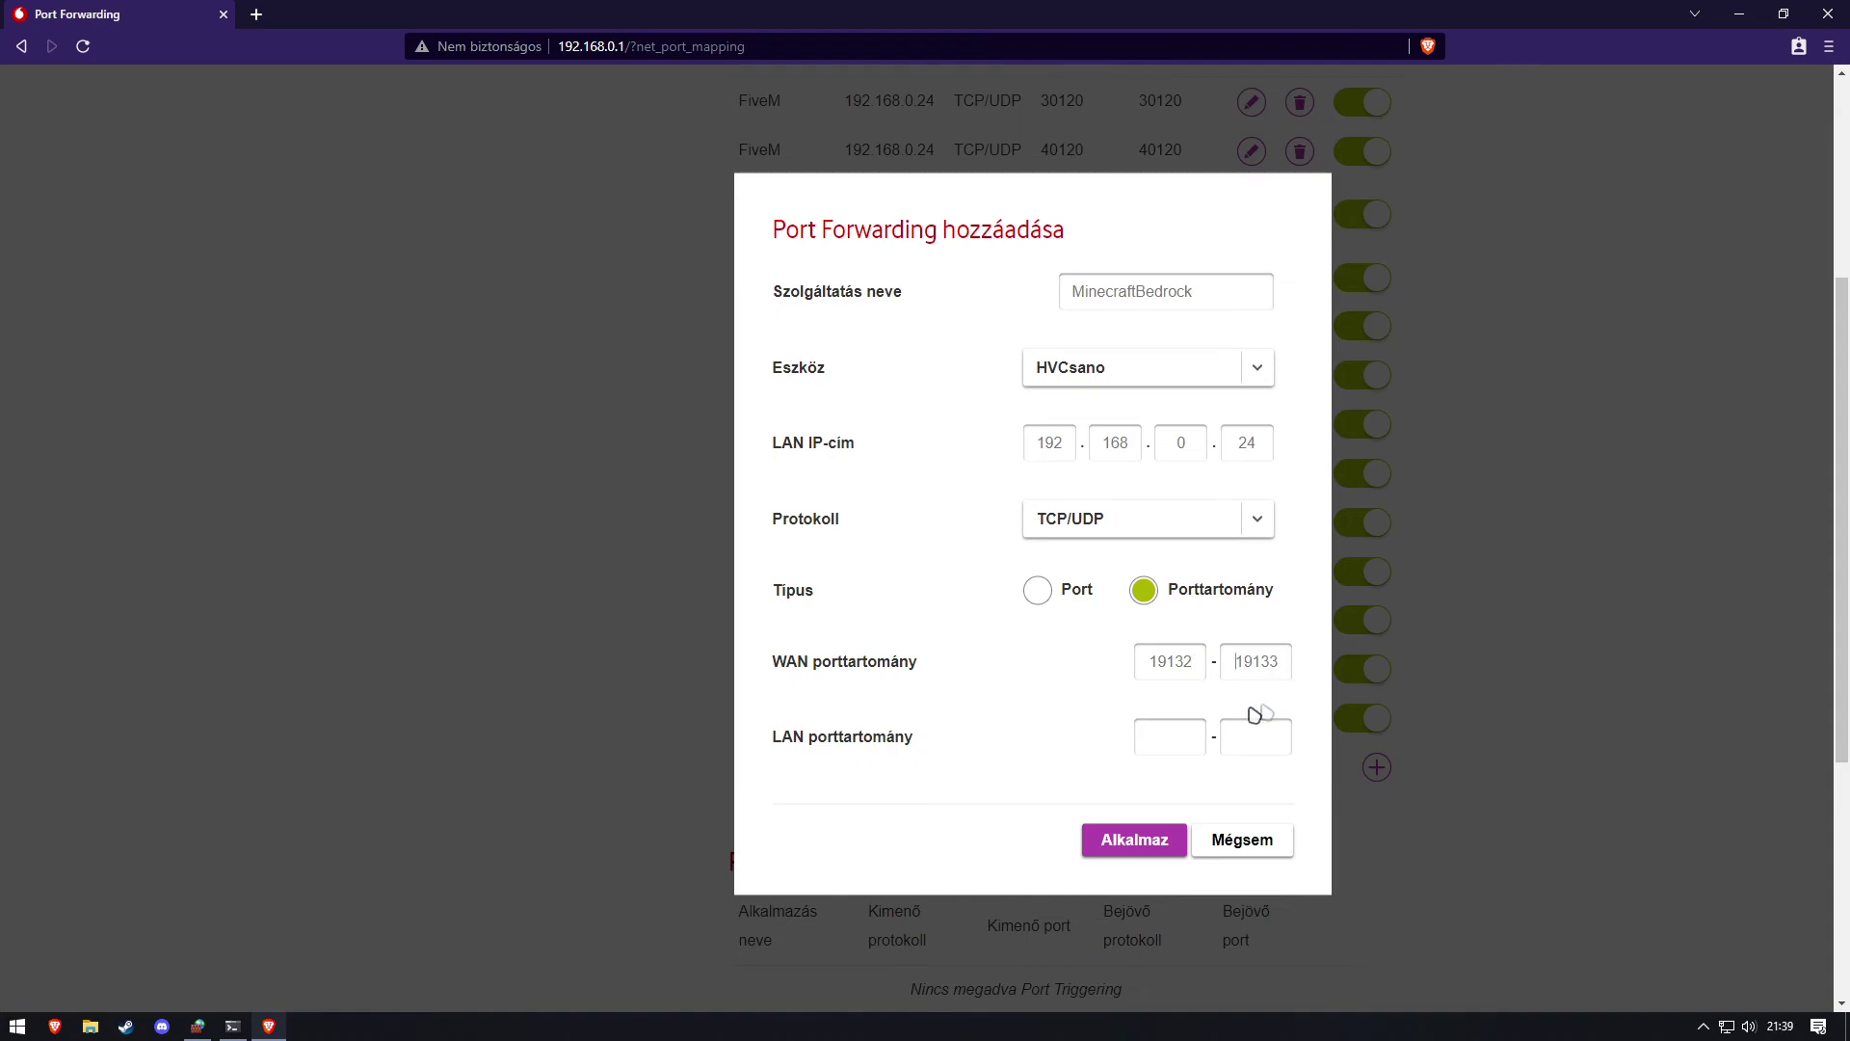
double_click(1168, 663)
click(1159, 729)
key(ctrl+v)
double_click(1253, 662)
click(1252, 741)
key(ctrl+v)
double_click(1247, 665)
click(1145, 831)
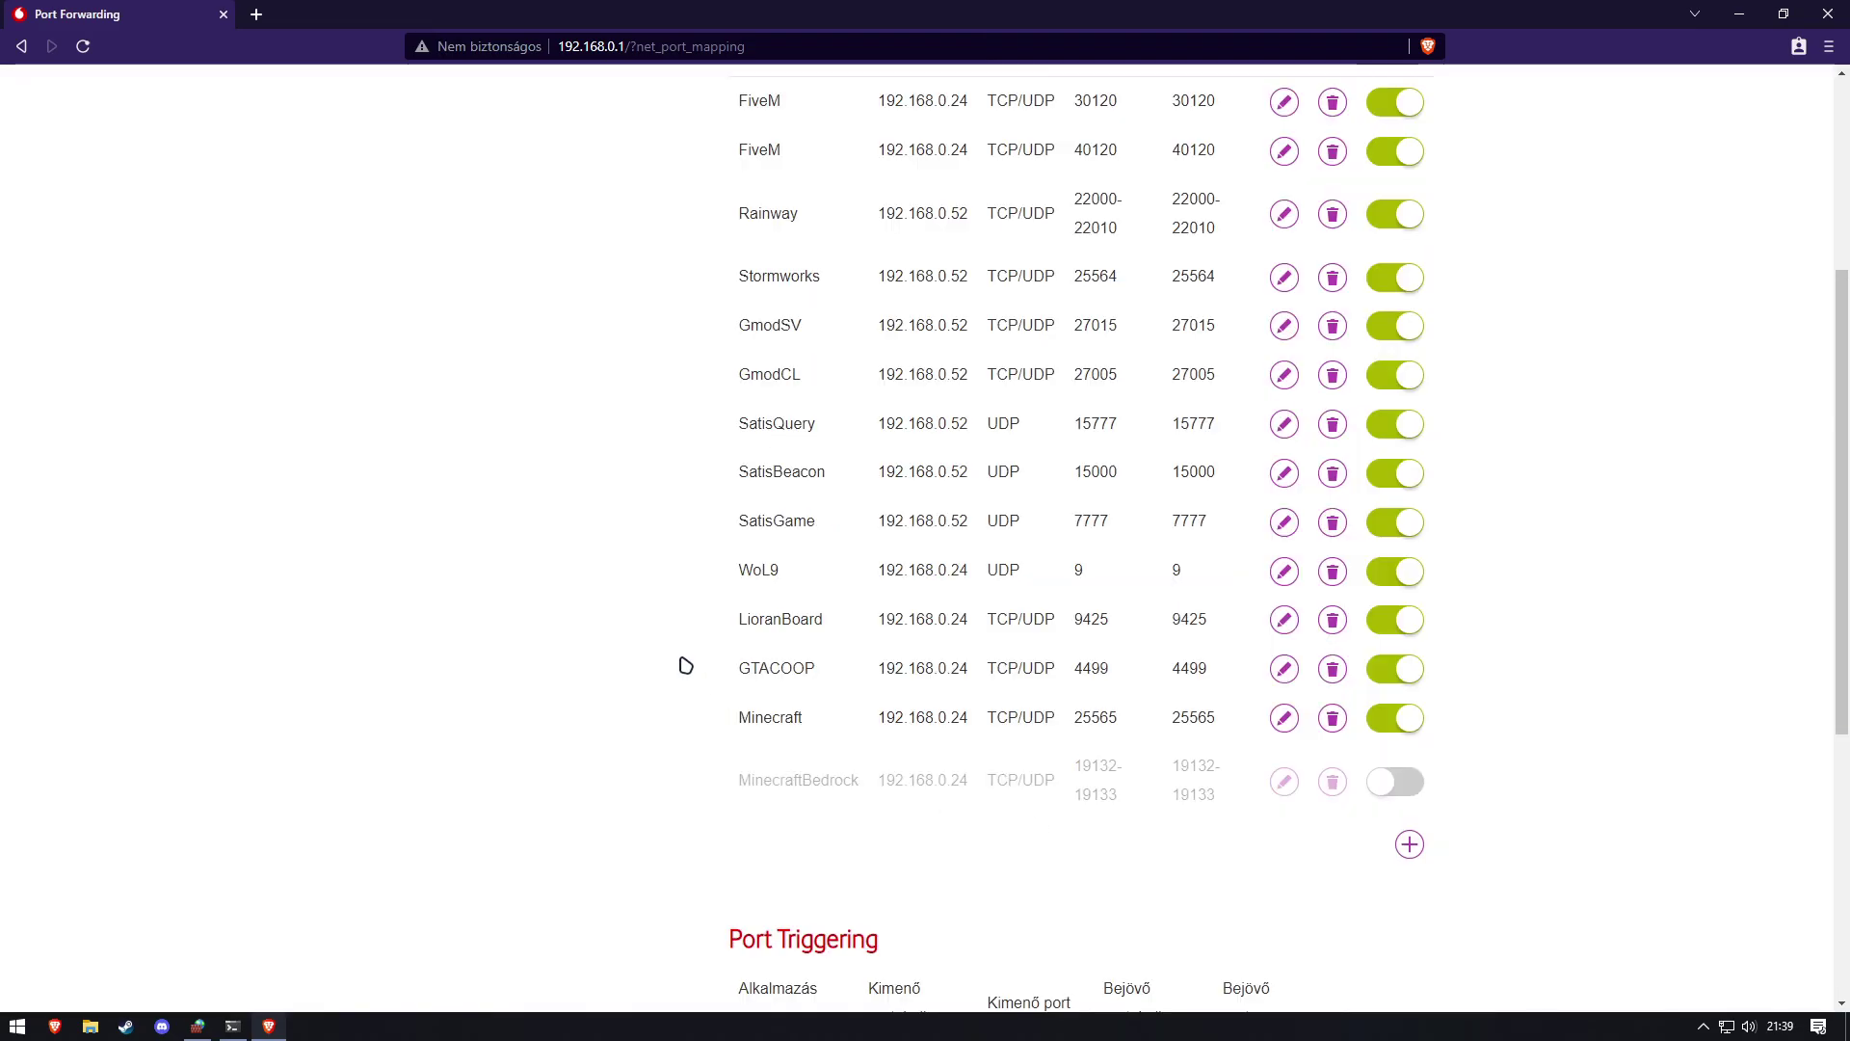
Enable the MinecraftBedrock rule and apply the port forwarding changes.
click(1398, 789)
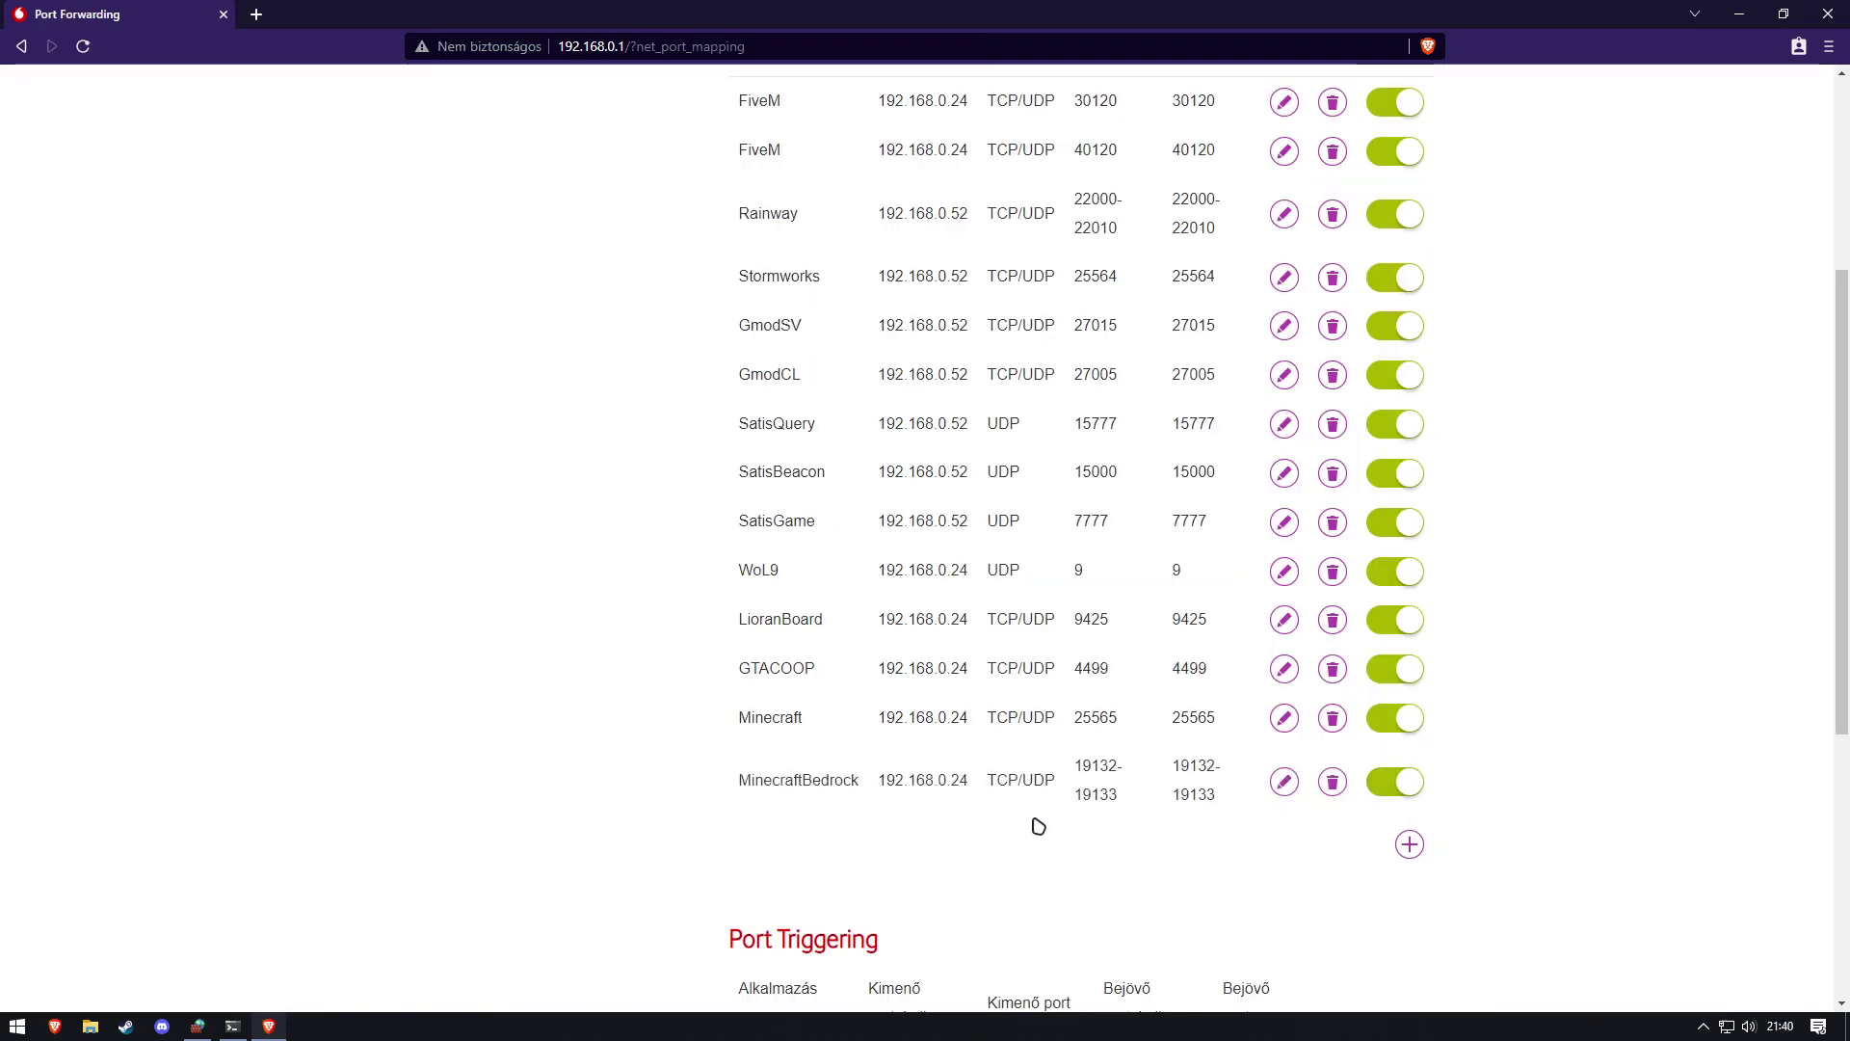
scroll(1033, 826, down, 5)
click(1216, 963)
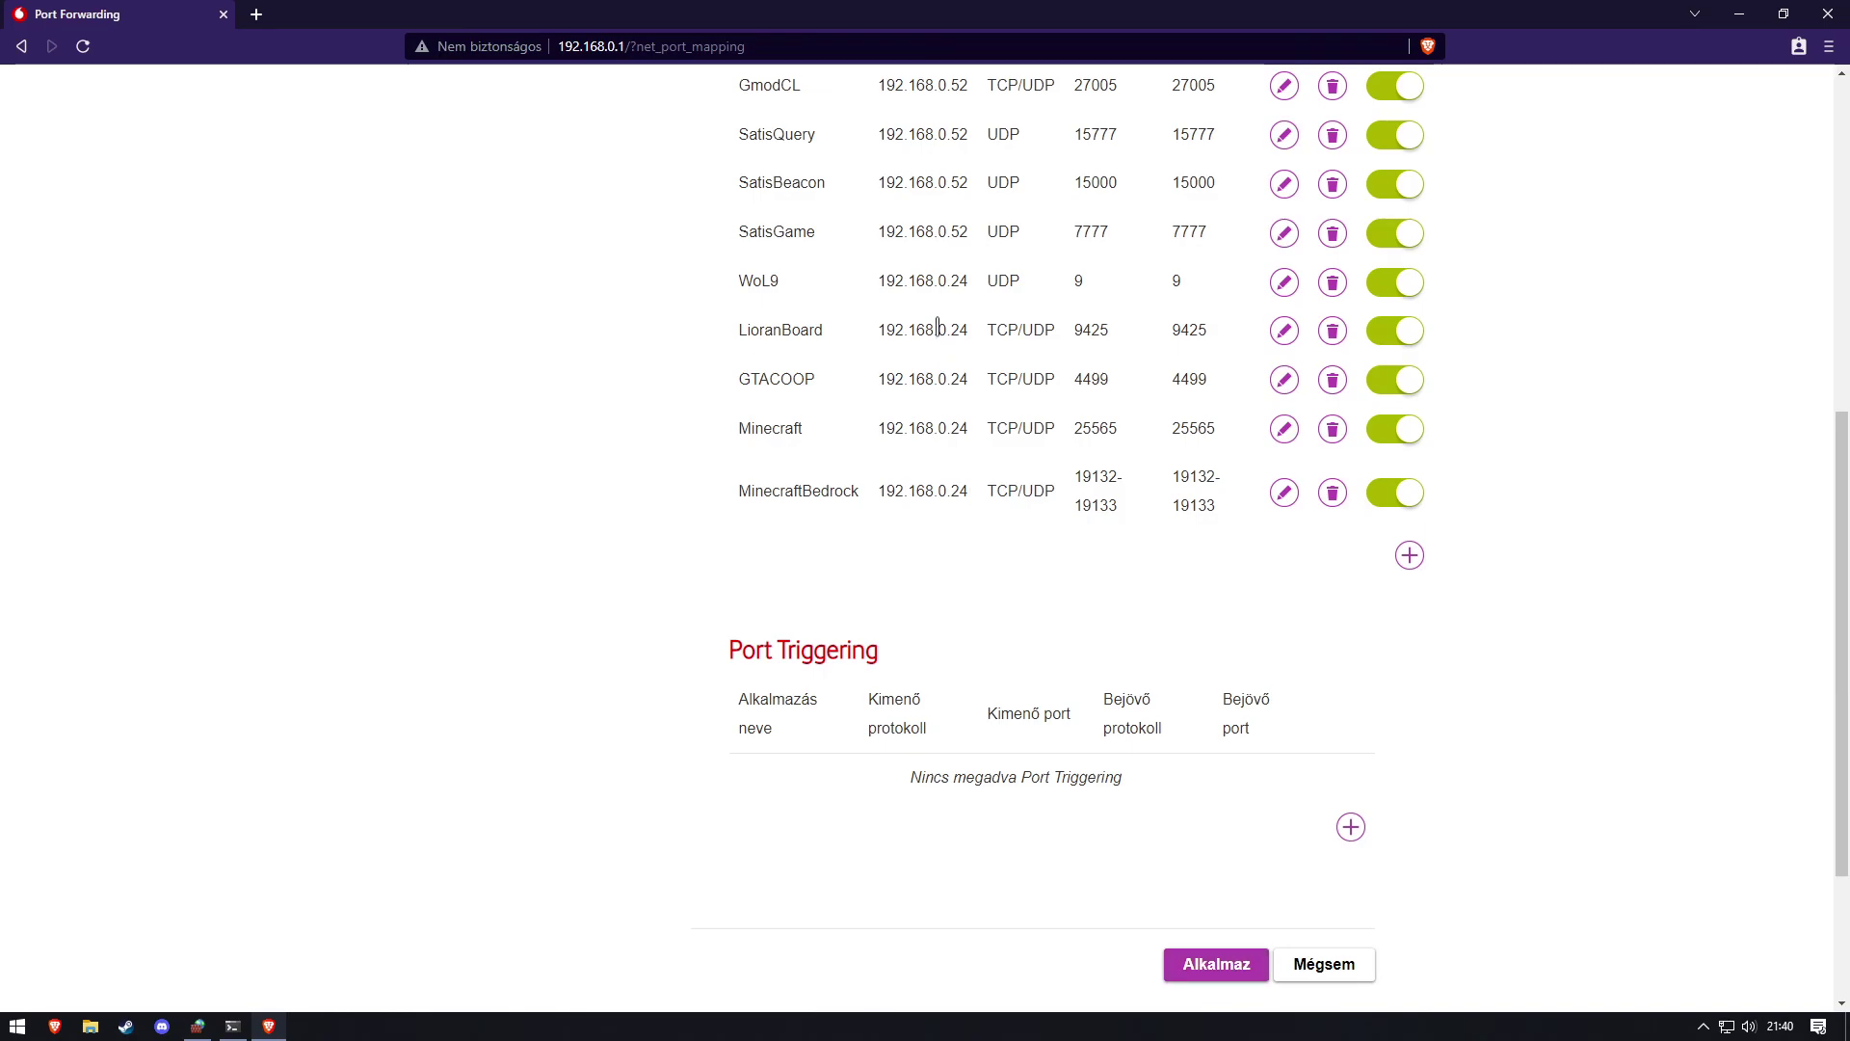
scroll(880, 605, up, 6)
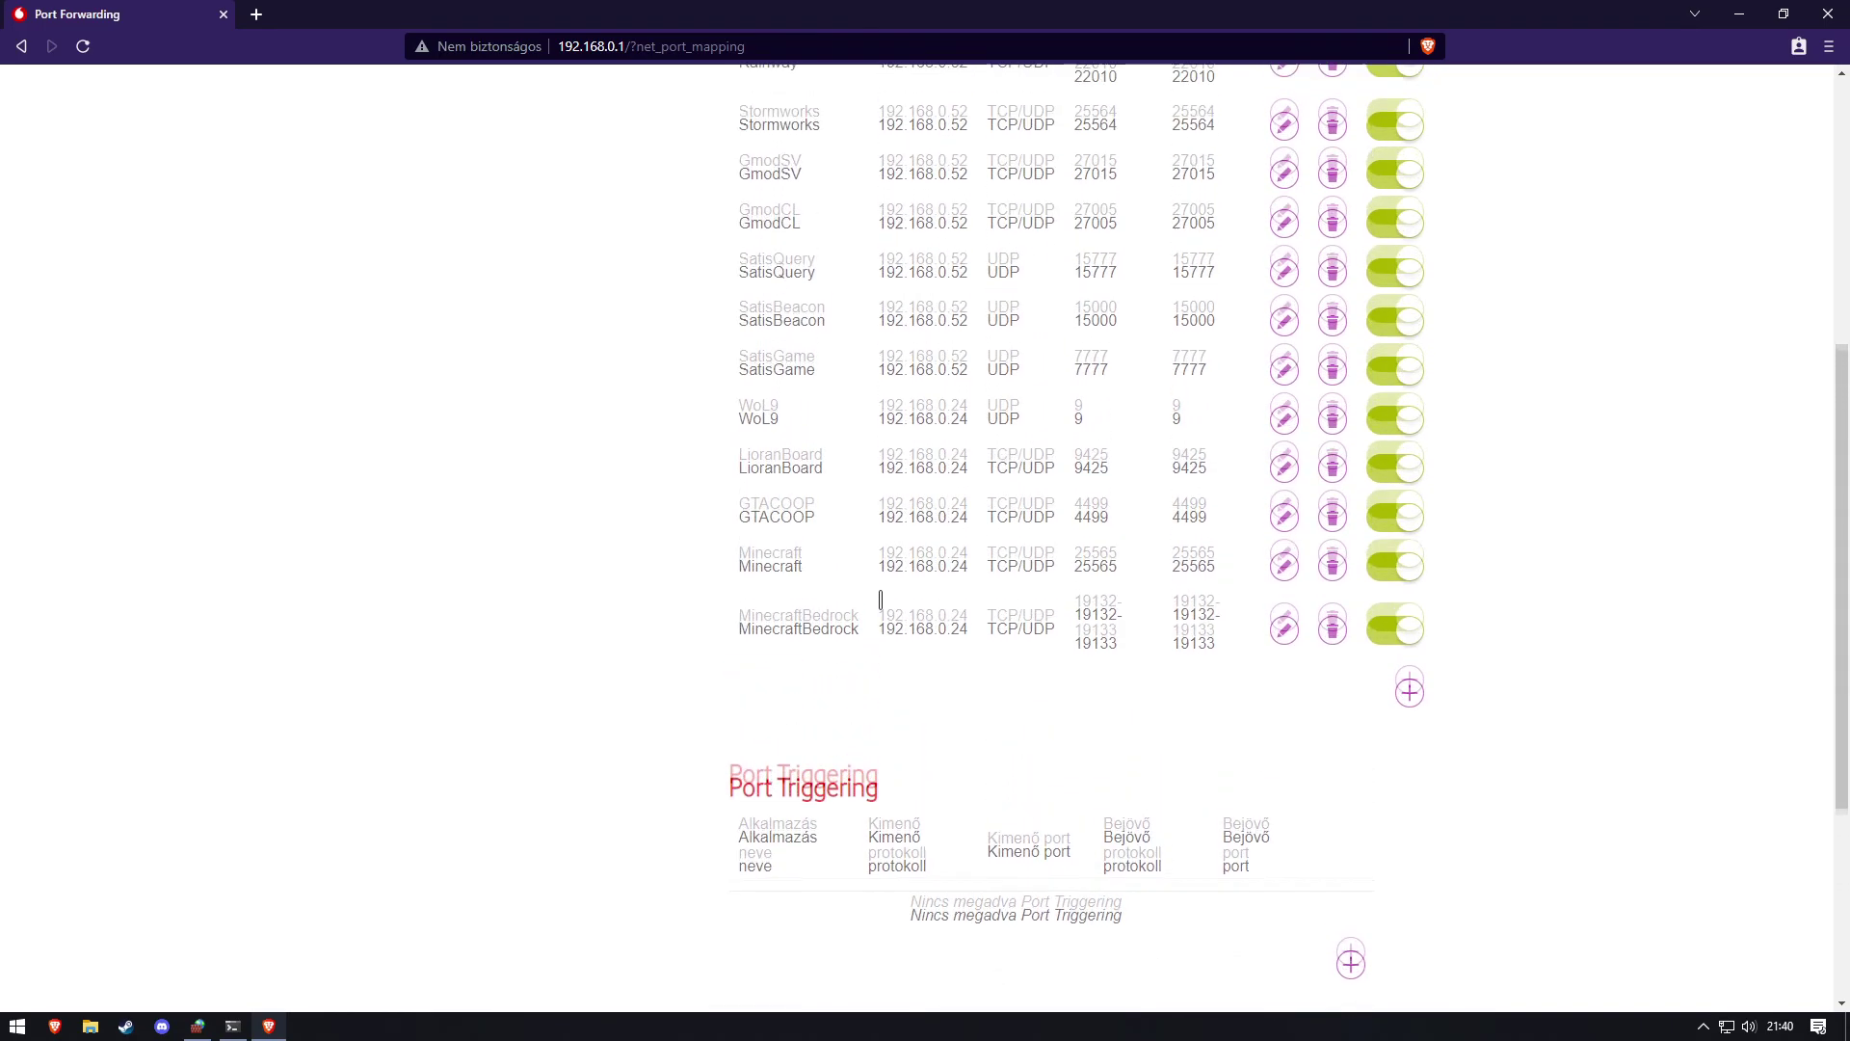
scroll(1846, 463, down, 5)
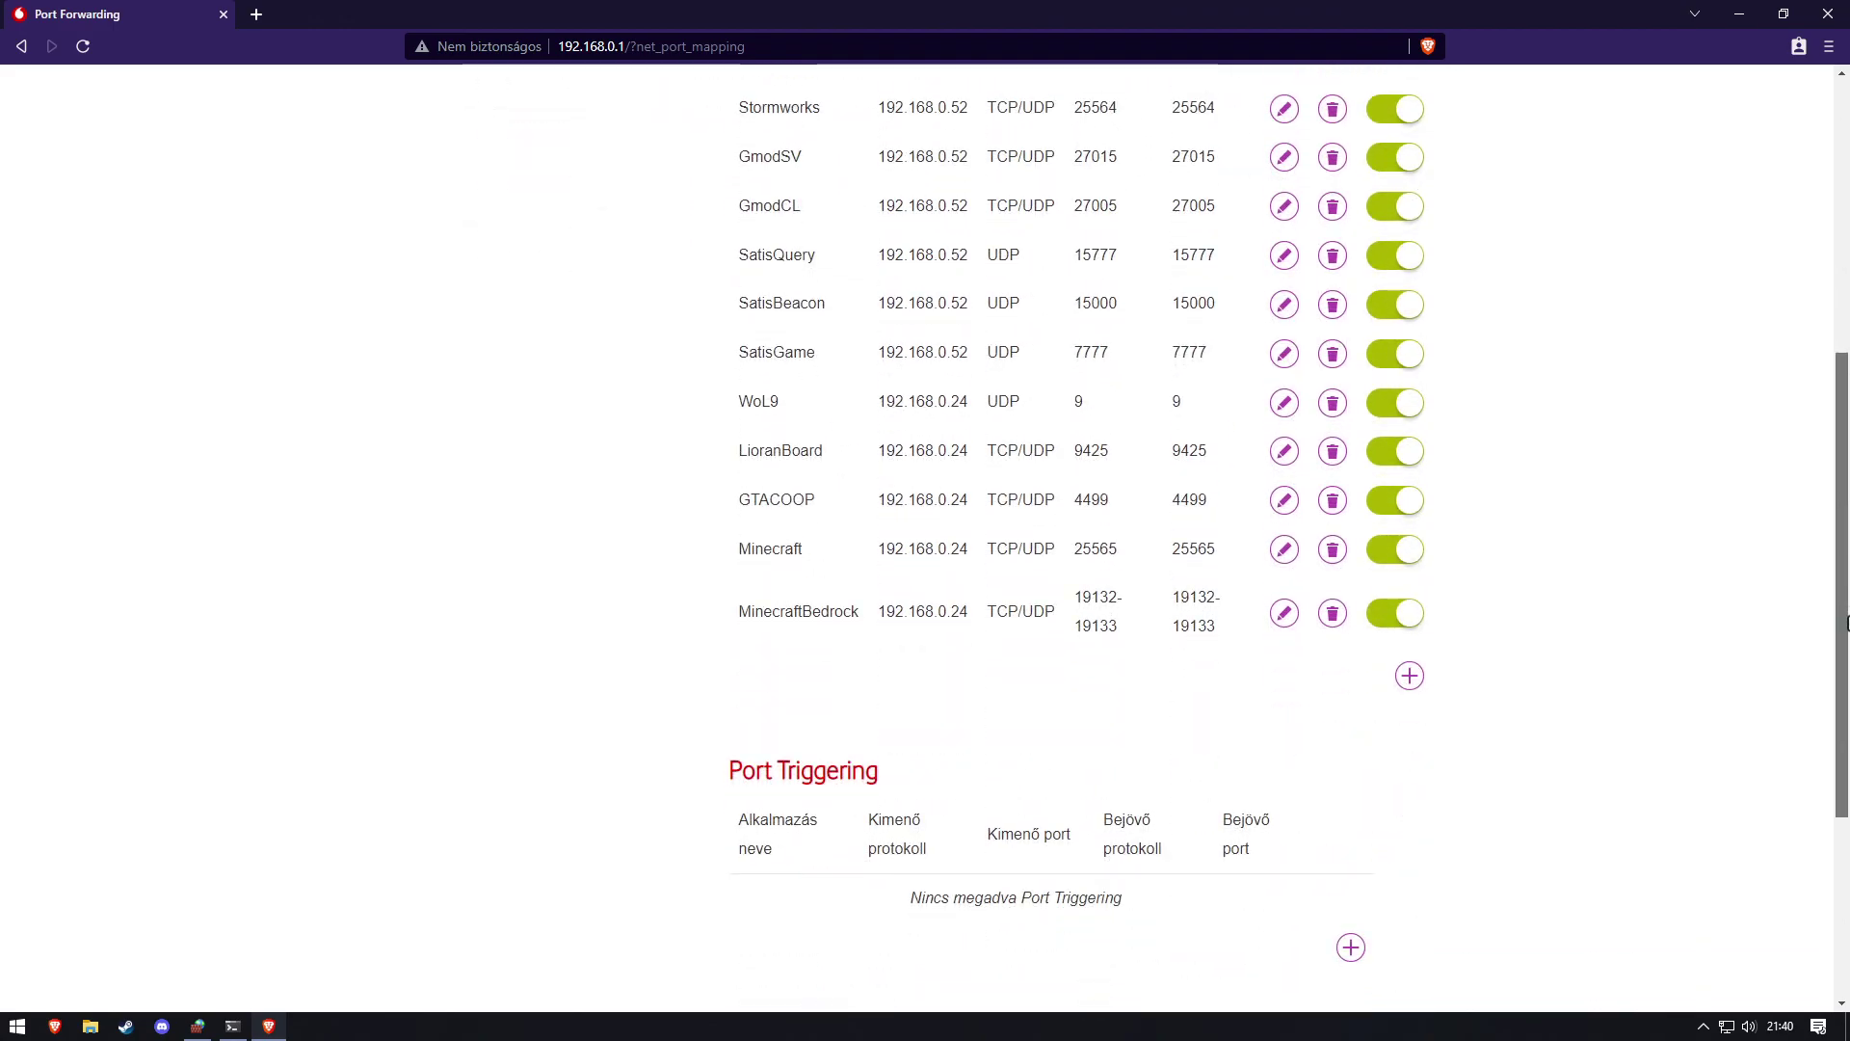
scroll(1847, 463, up, 1)
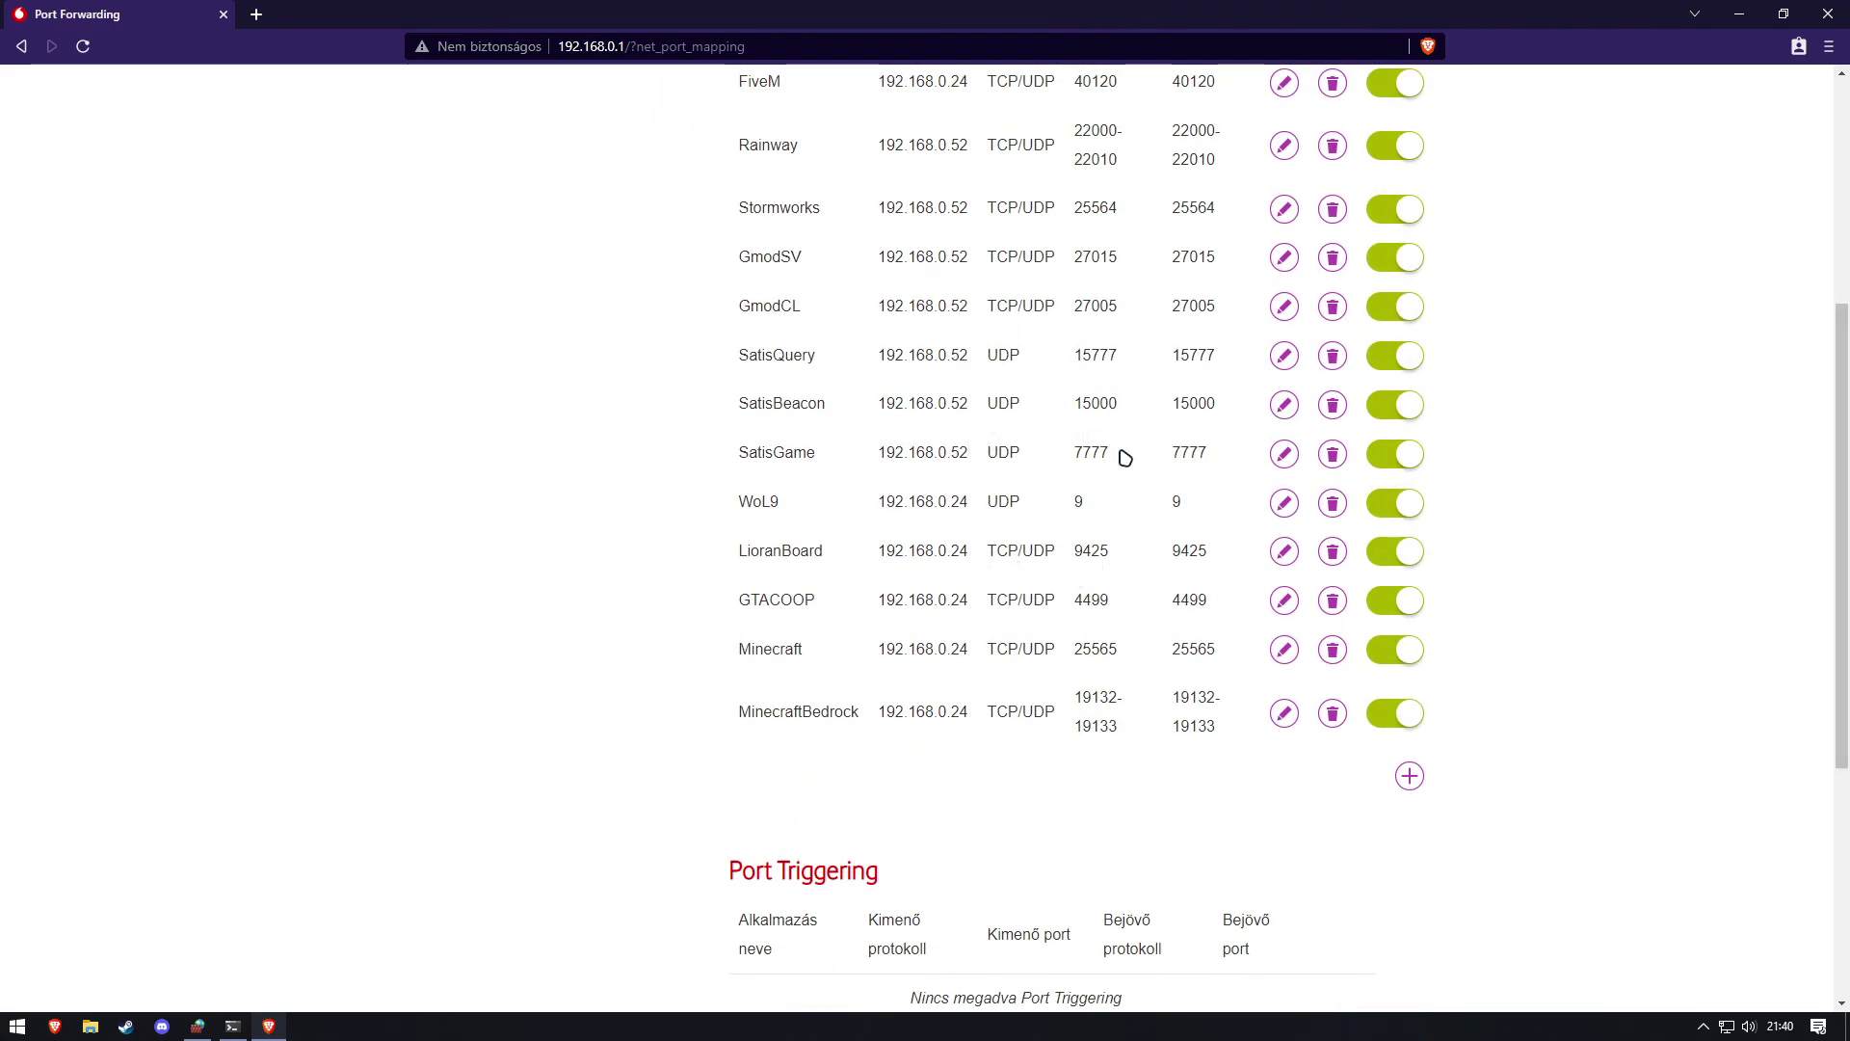